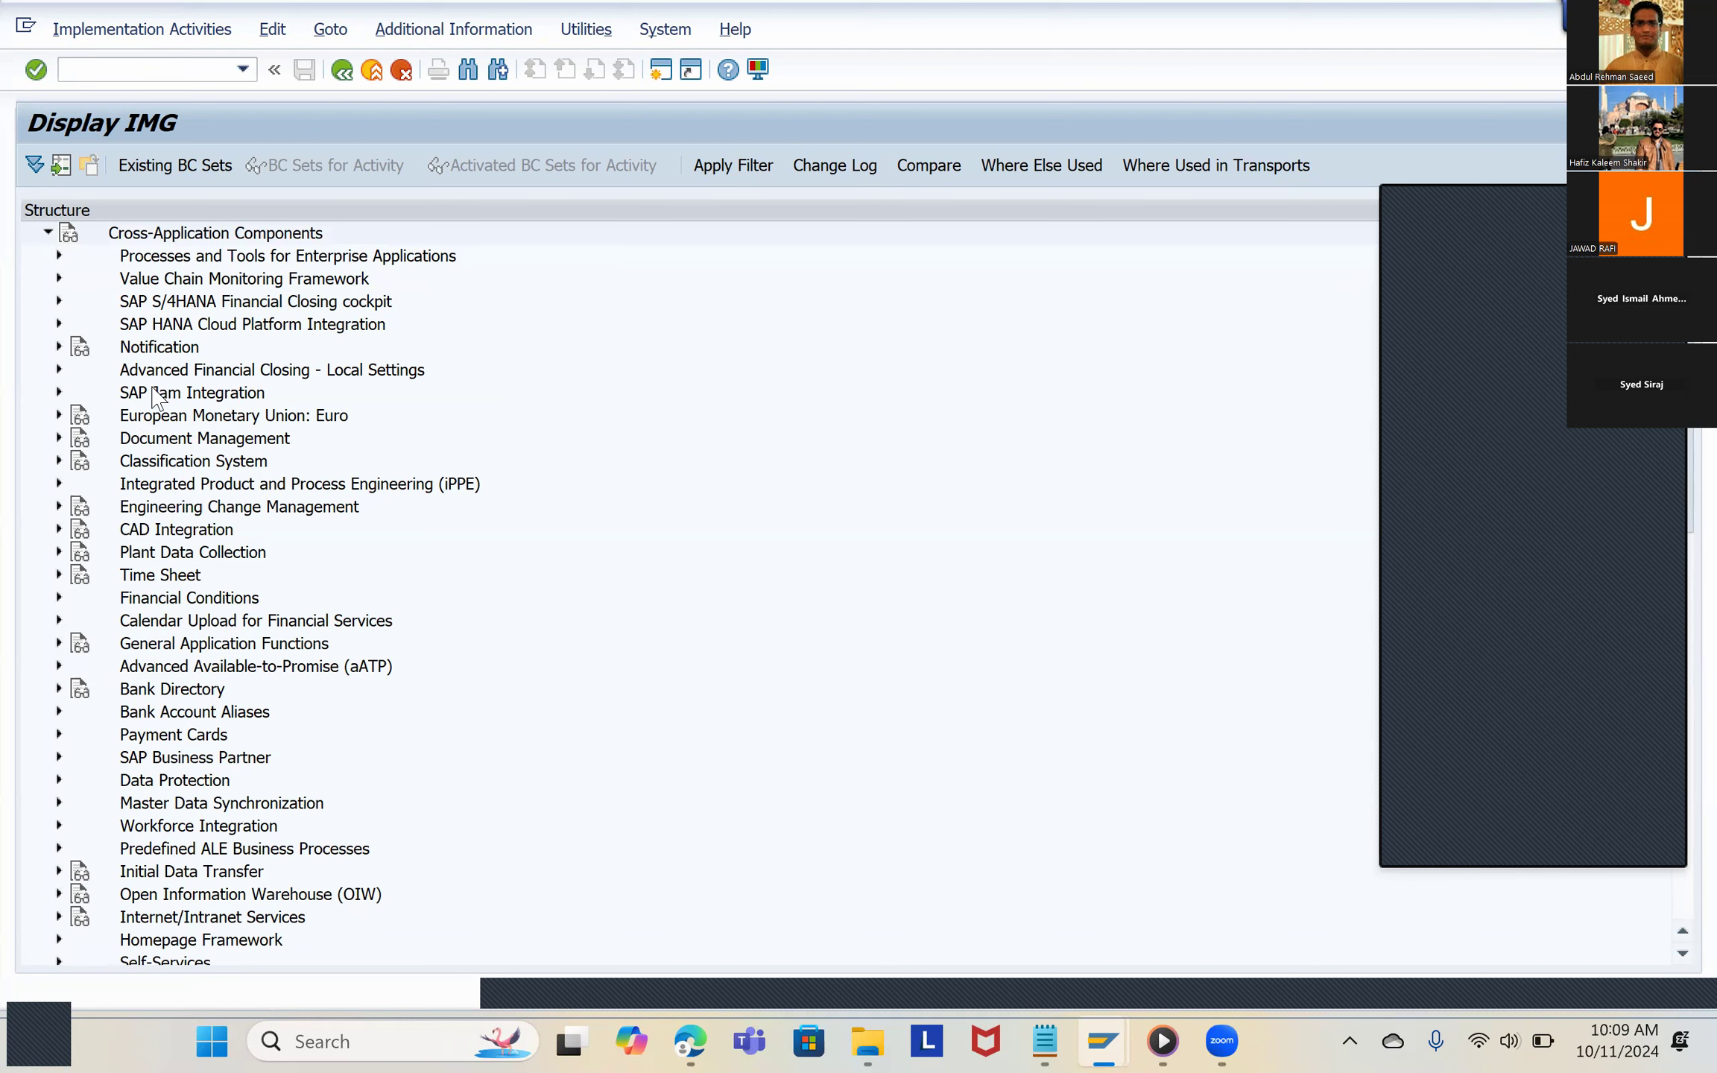
# Step: Expand the Business Partner node under Cross-Application Components > SAP Business Partner in the implementation guide
pyautogui.scroll(-3, 129, 768)
pyautogui.scroll(-1, 55, 756)
pyautogui.click(59, 757)
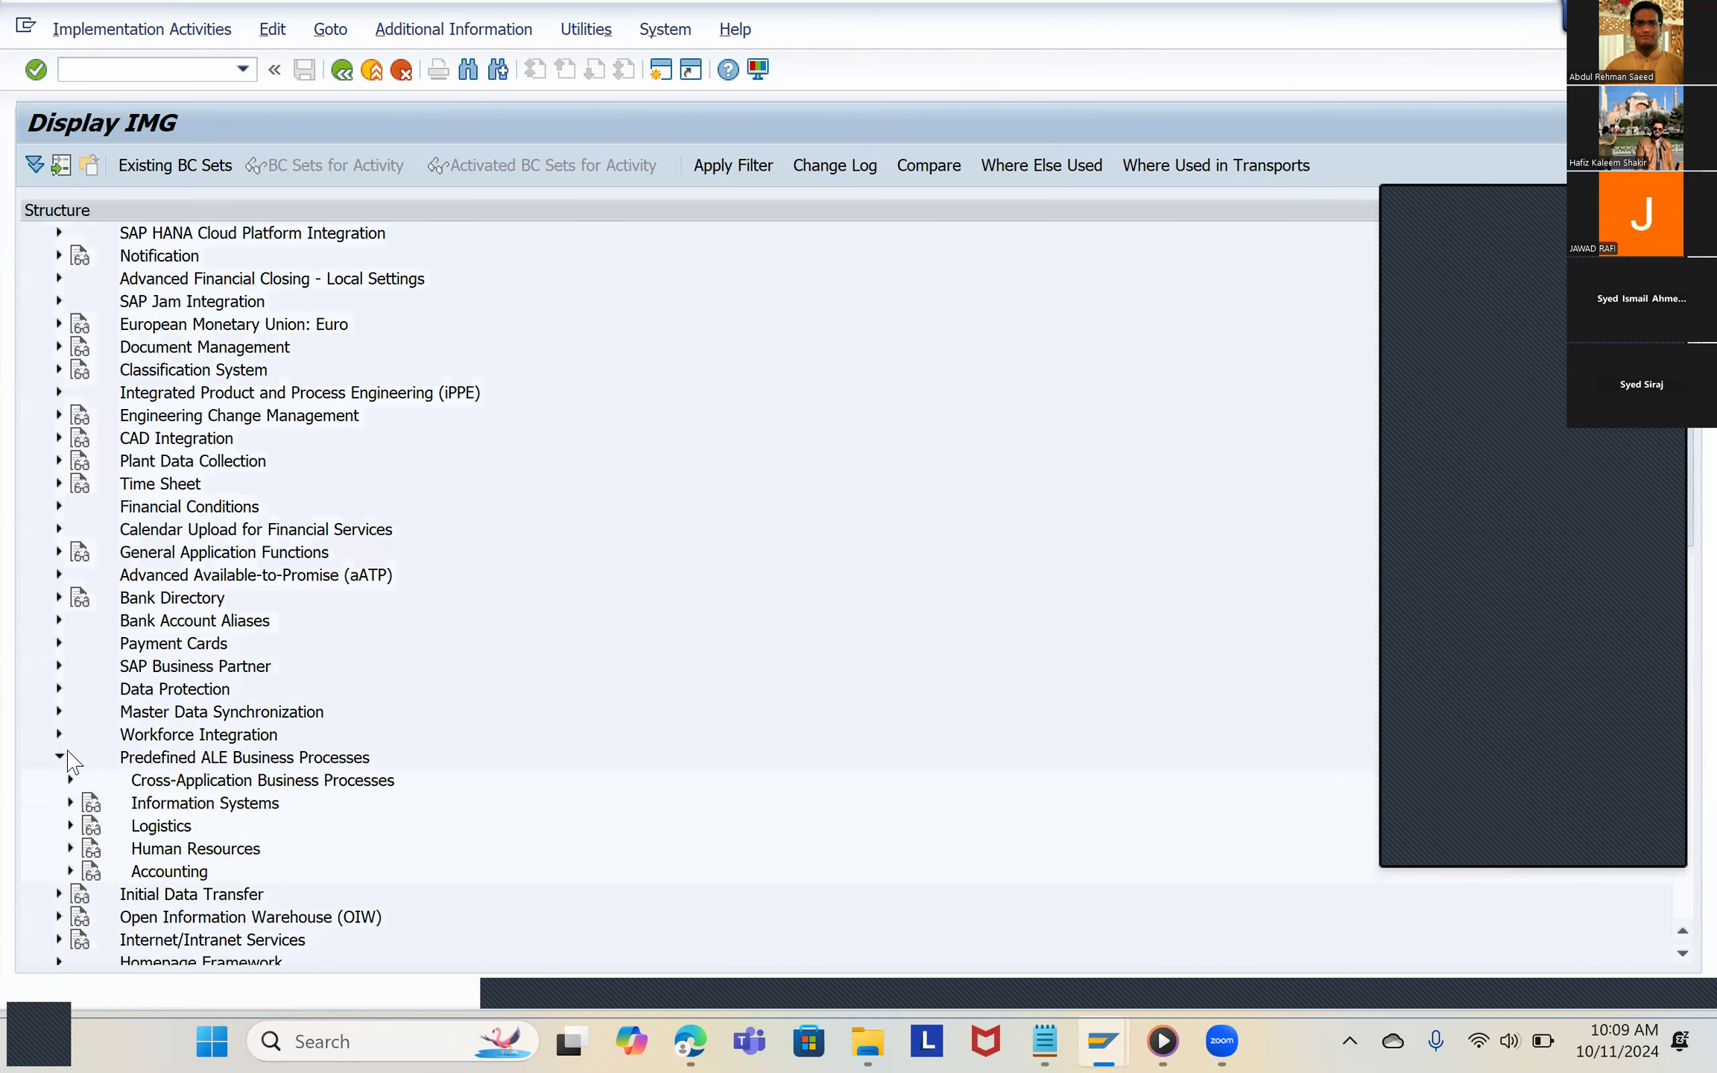
pyautogui.click(59, 666)
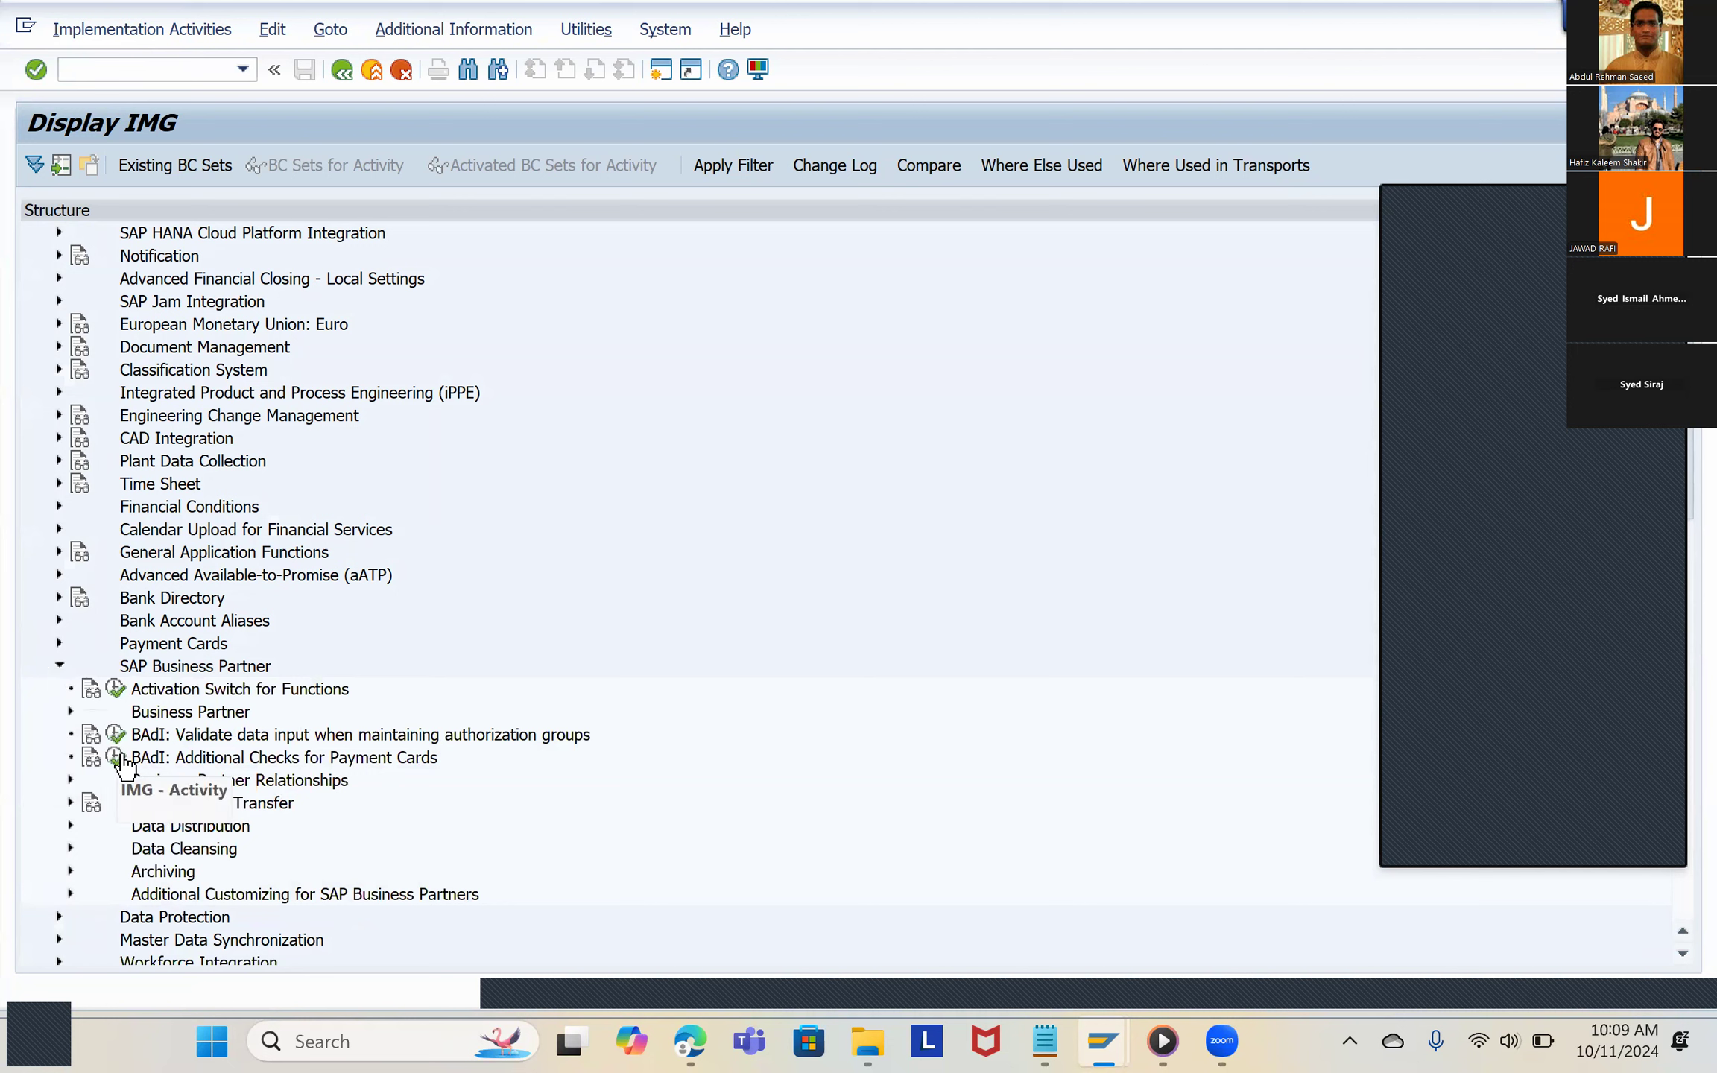
pyautogui.click(121, 717)
pyautogui.click(70, 711)
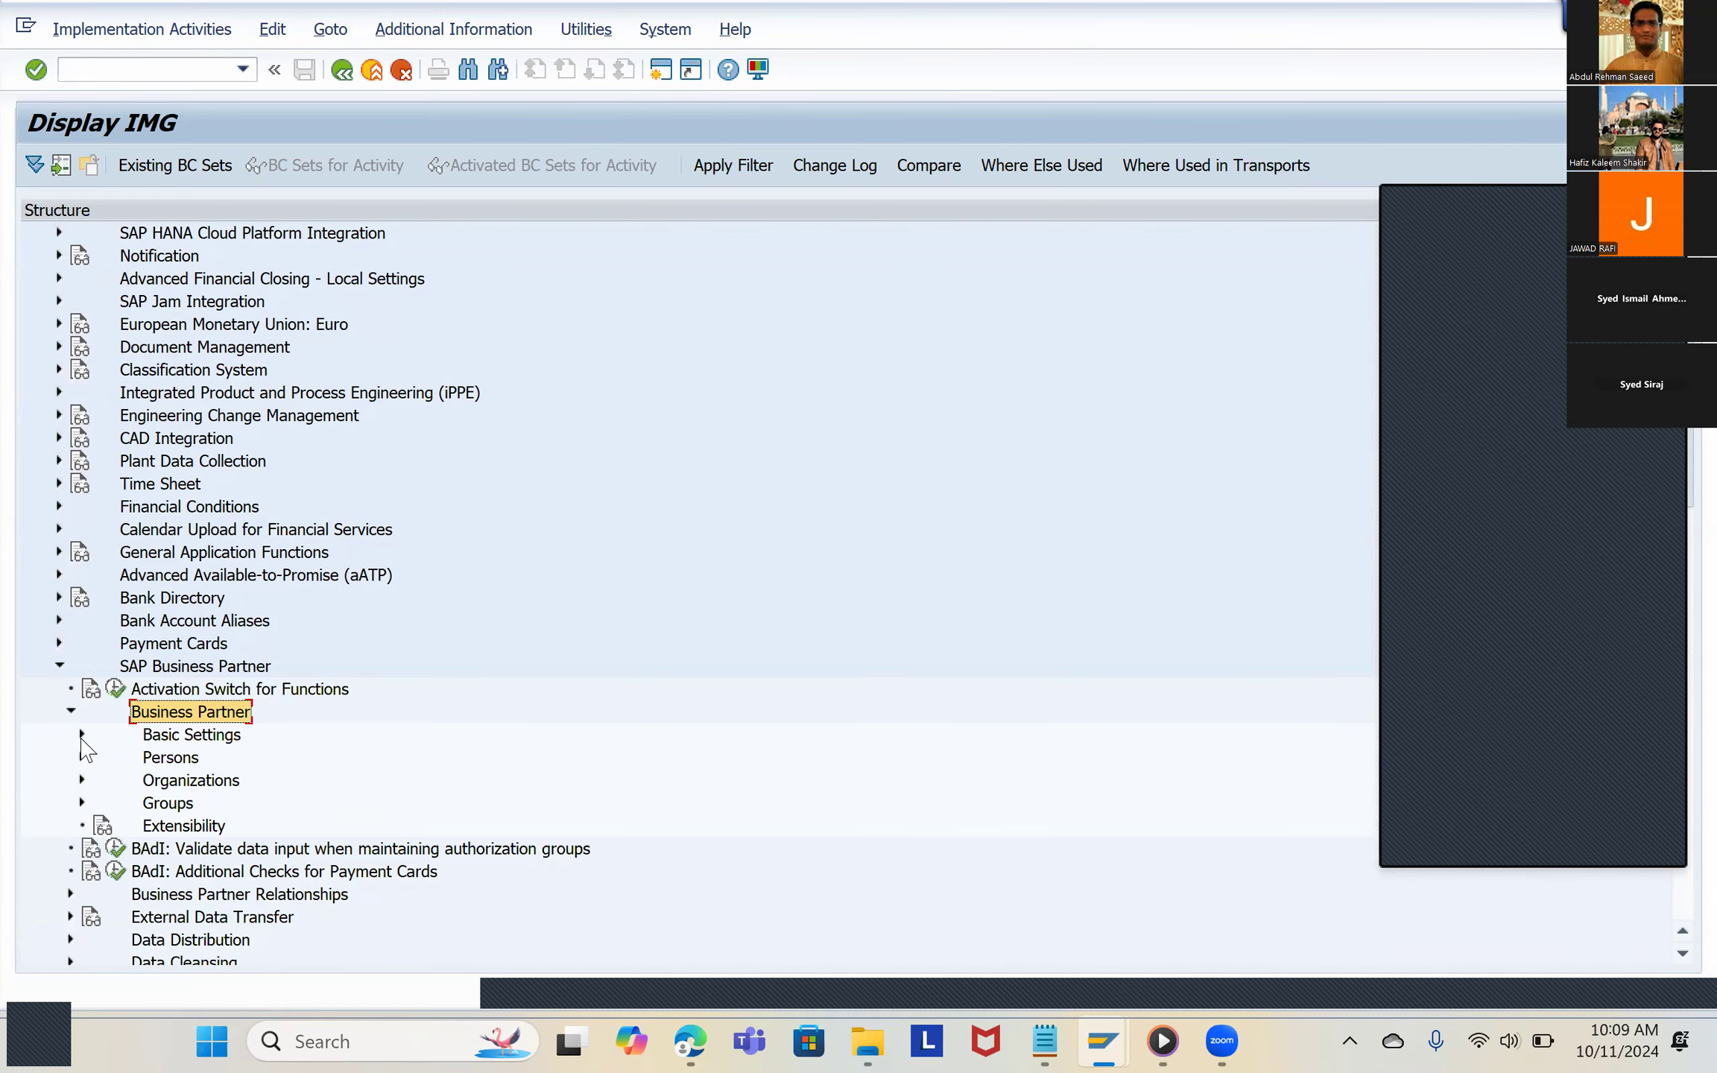
# Step: Following the configuration PDF, open Define Groupings and Assign Number Ranges under Basic Settings > Number Ranges and Groupings
pyautogui.hotkey('alt', 'Tab')
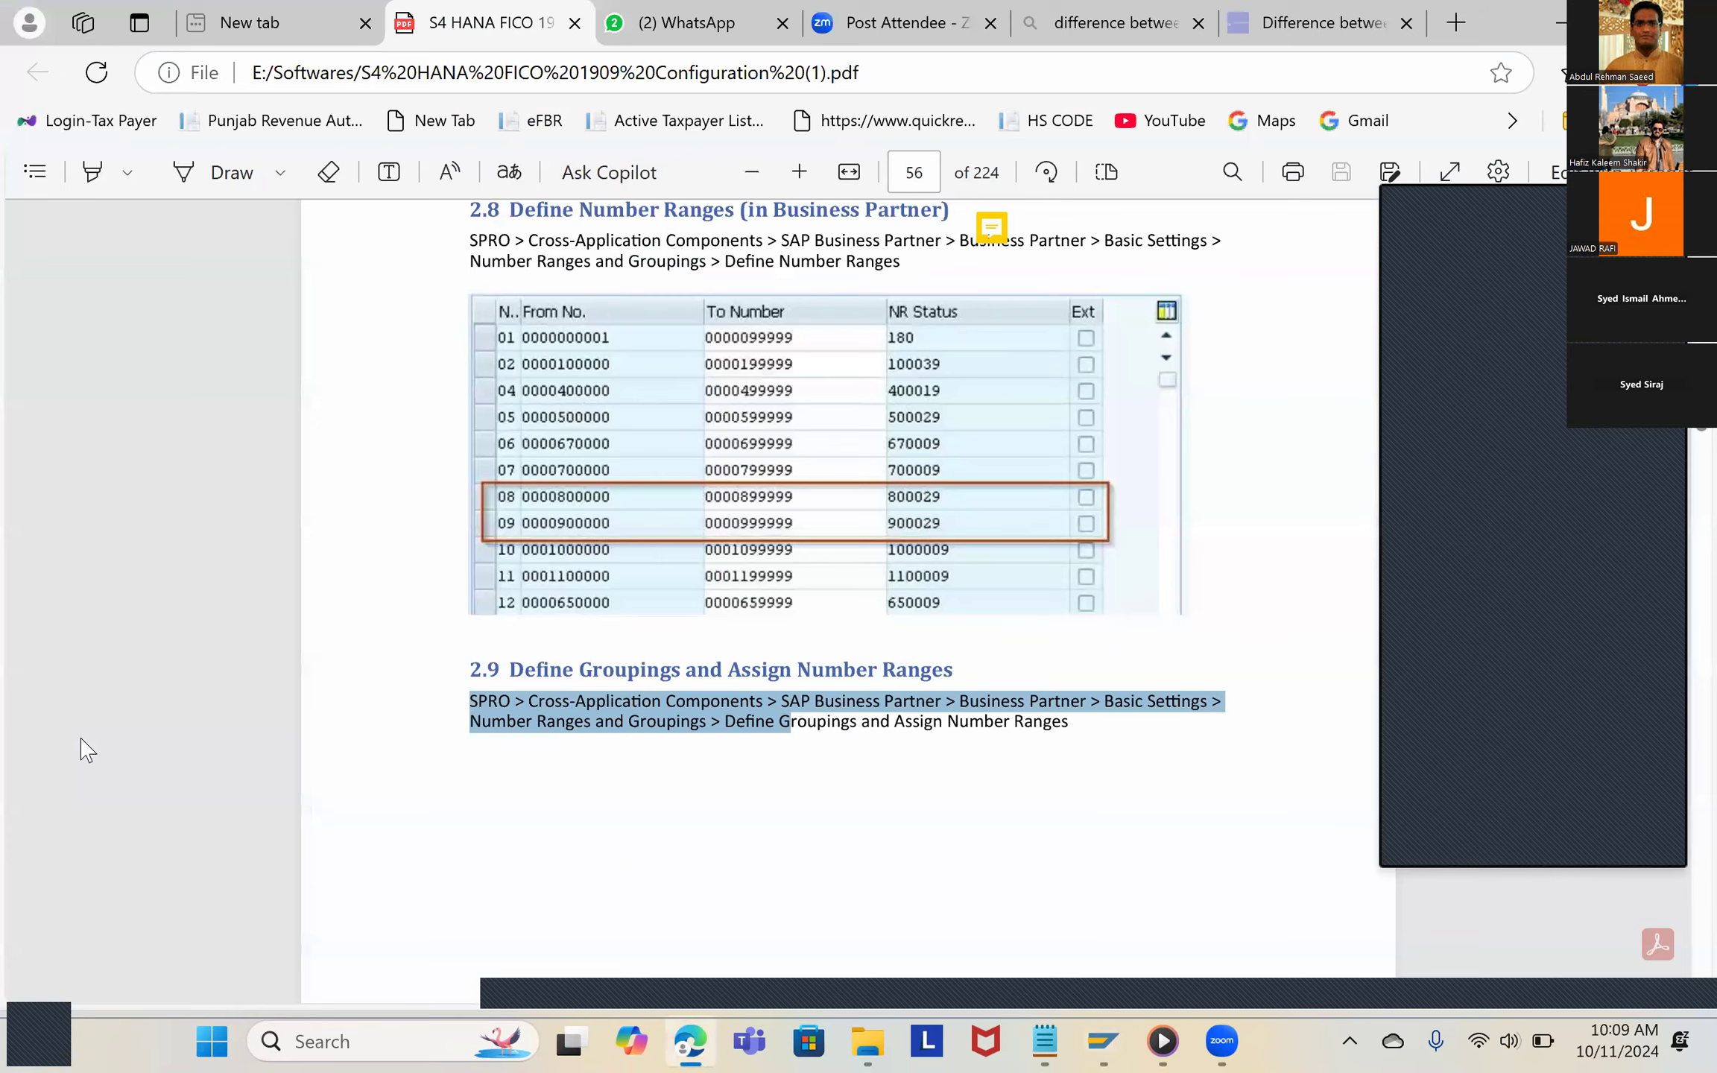
pyautogui.hotkey('alt', 'Tab')
pyautogui.click(85, 734)
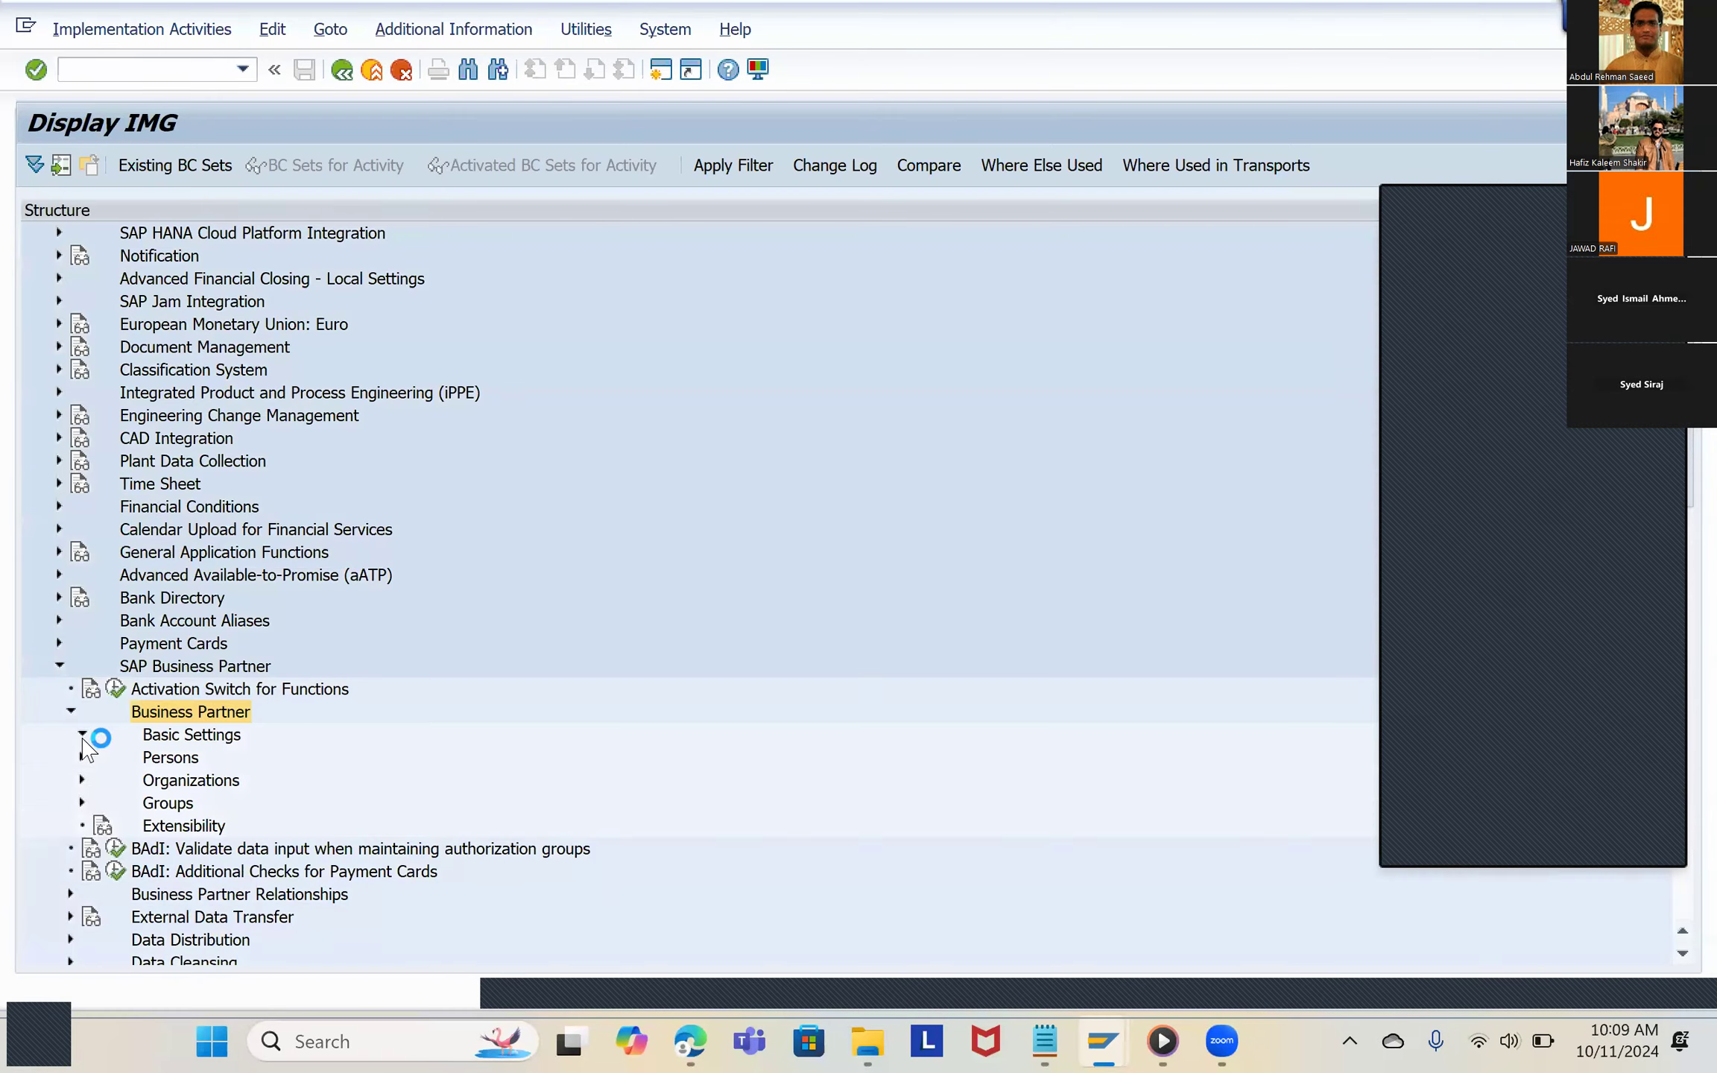
pyautogui.hotkey('alt', 'Tab')
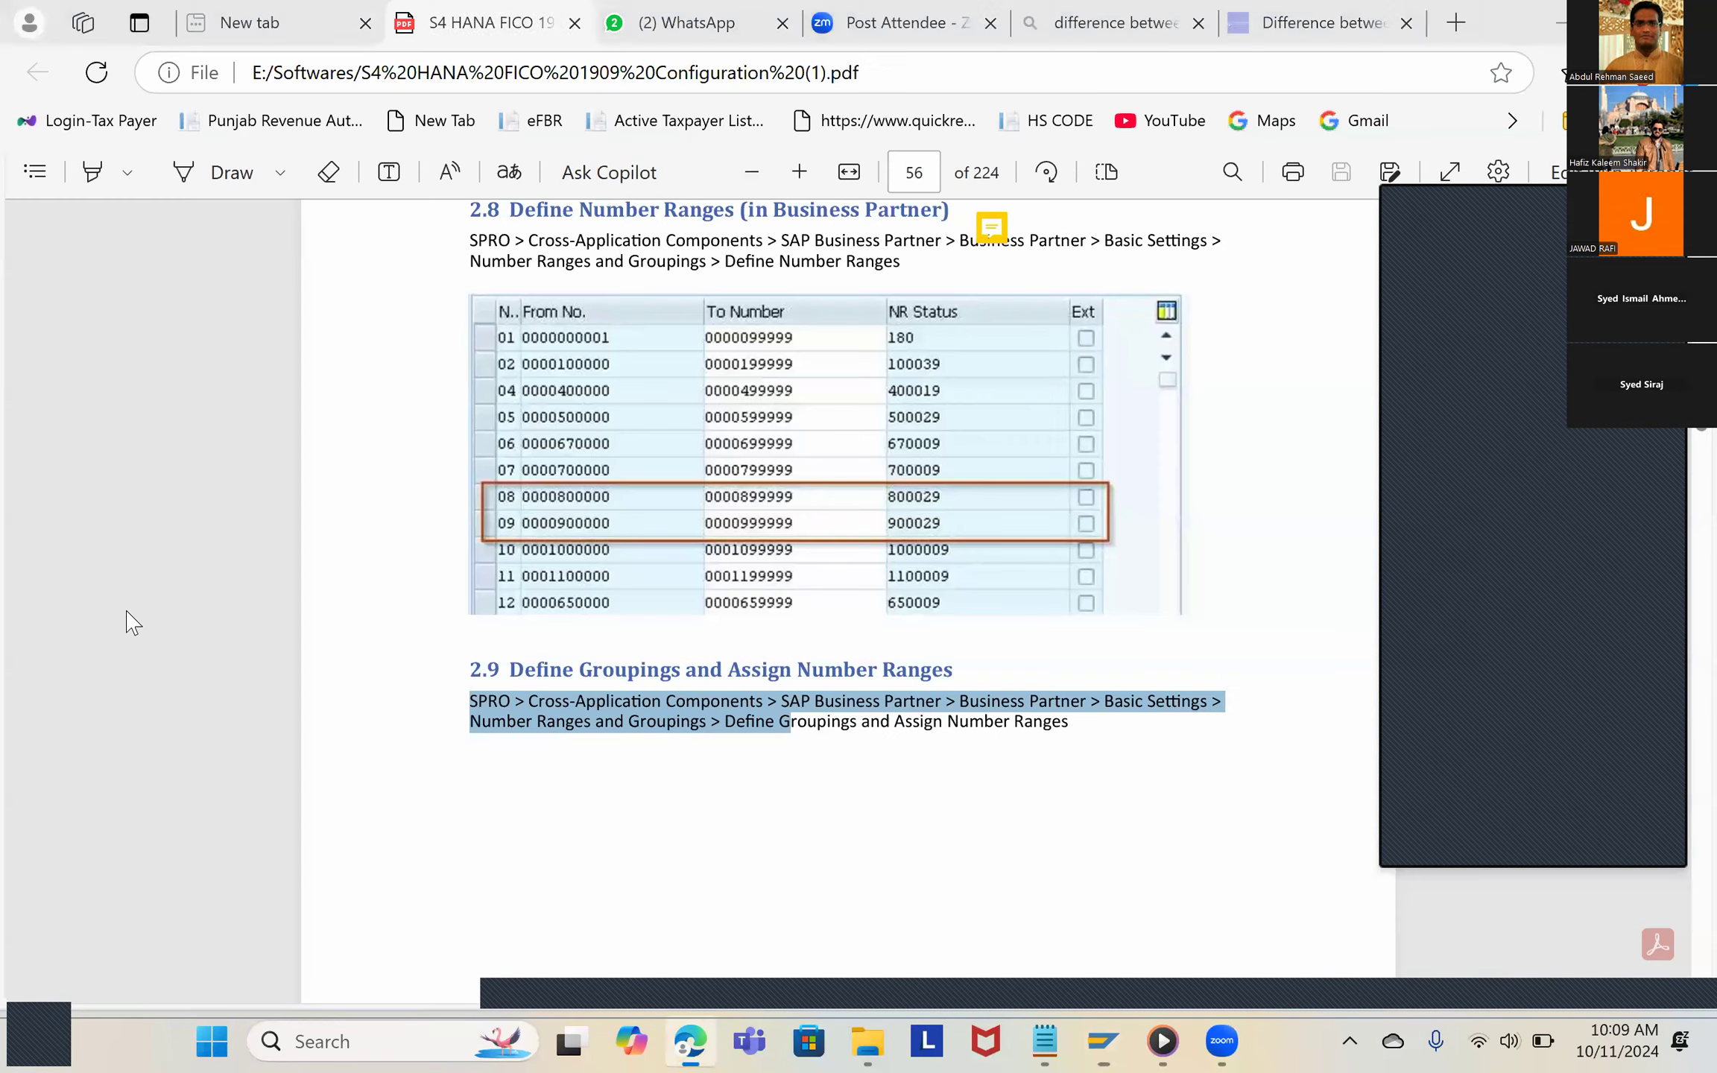
pyautogui.hotkey('alt', 'Tab')
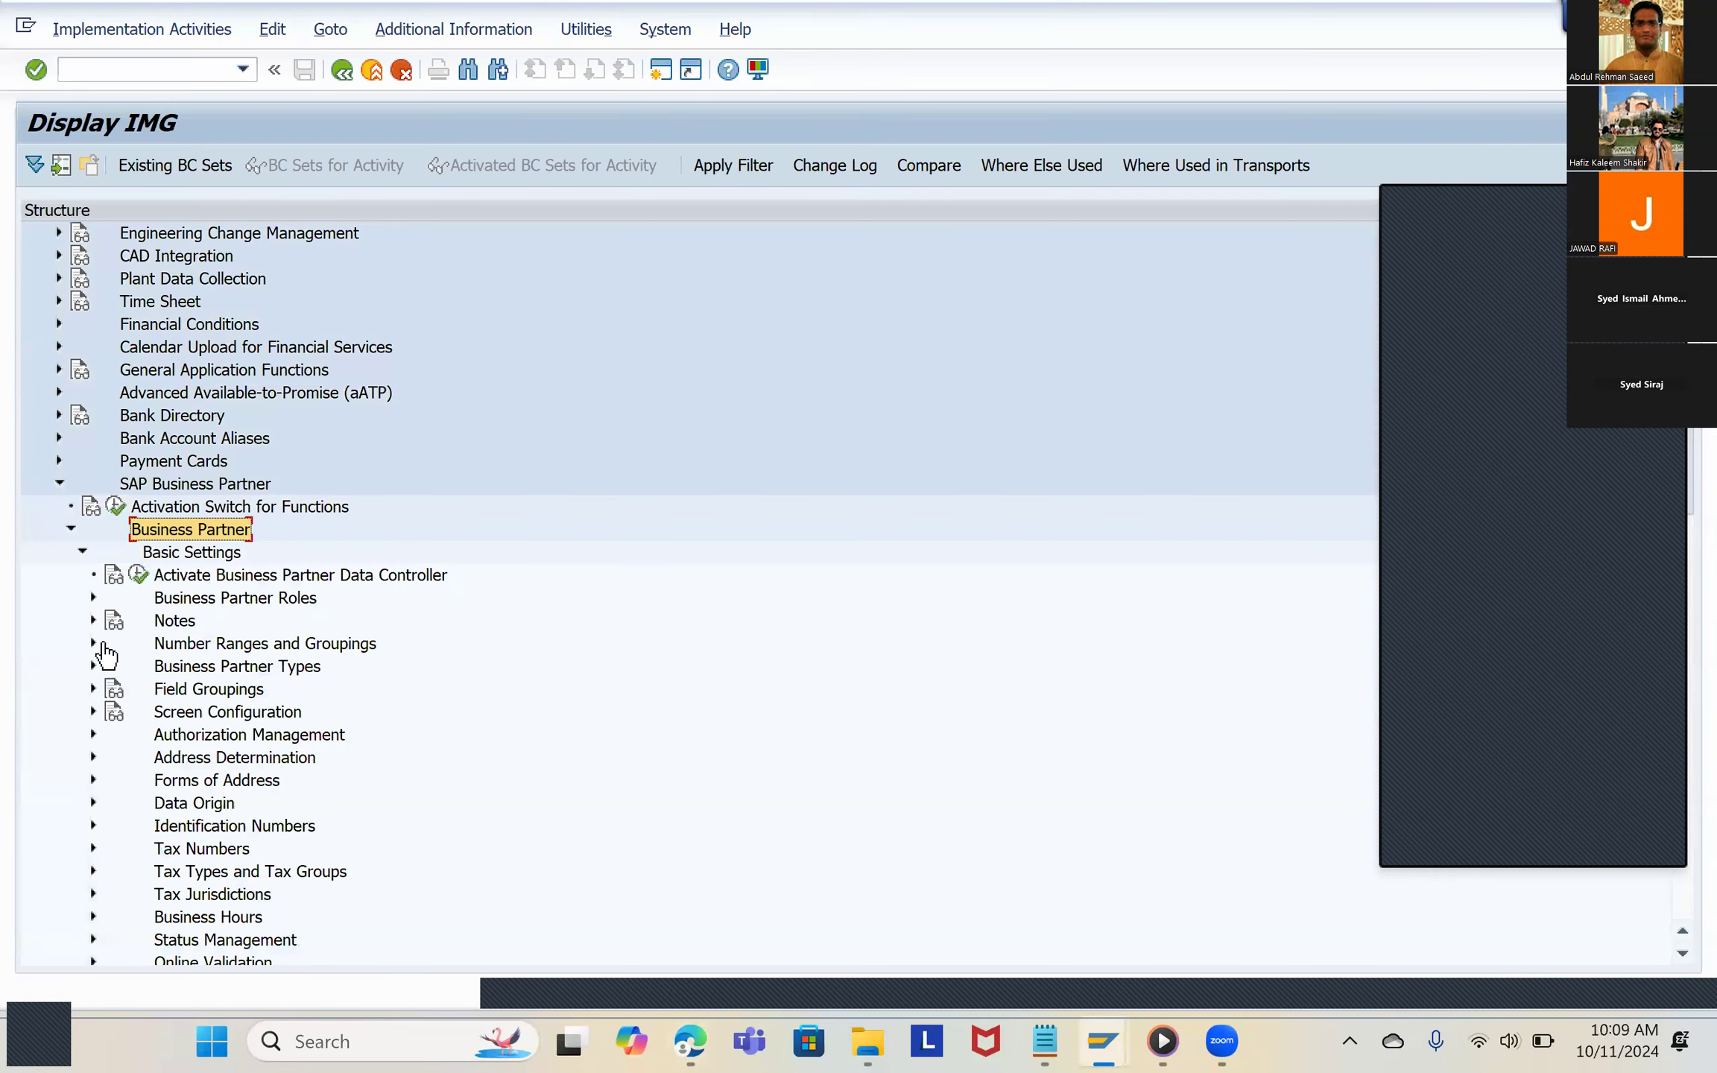
pyautogui.click(93, 643)
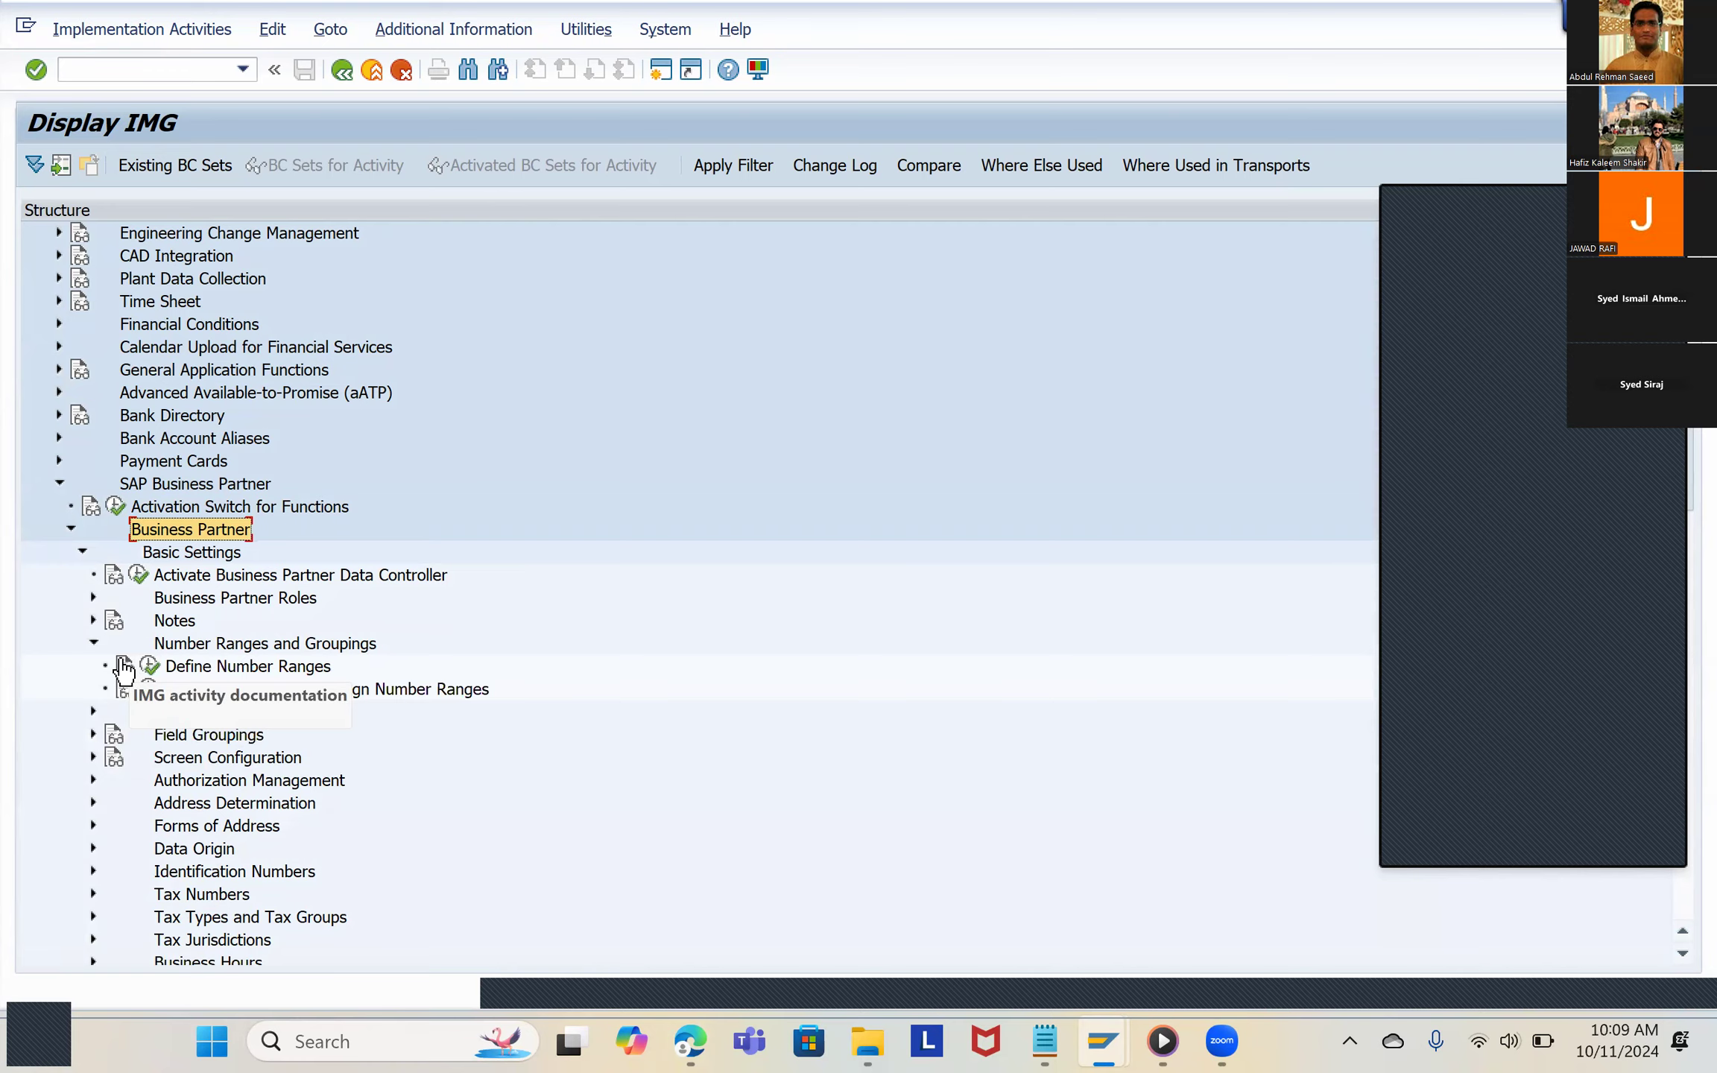
pyautogui.hotkey('alt', 'Tab')
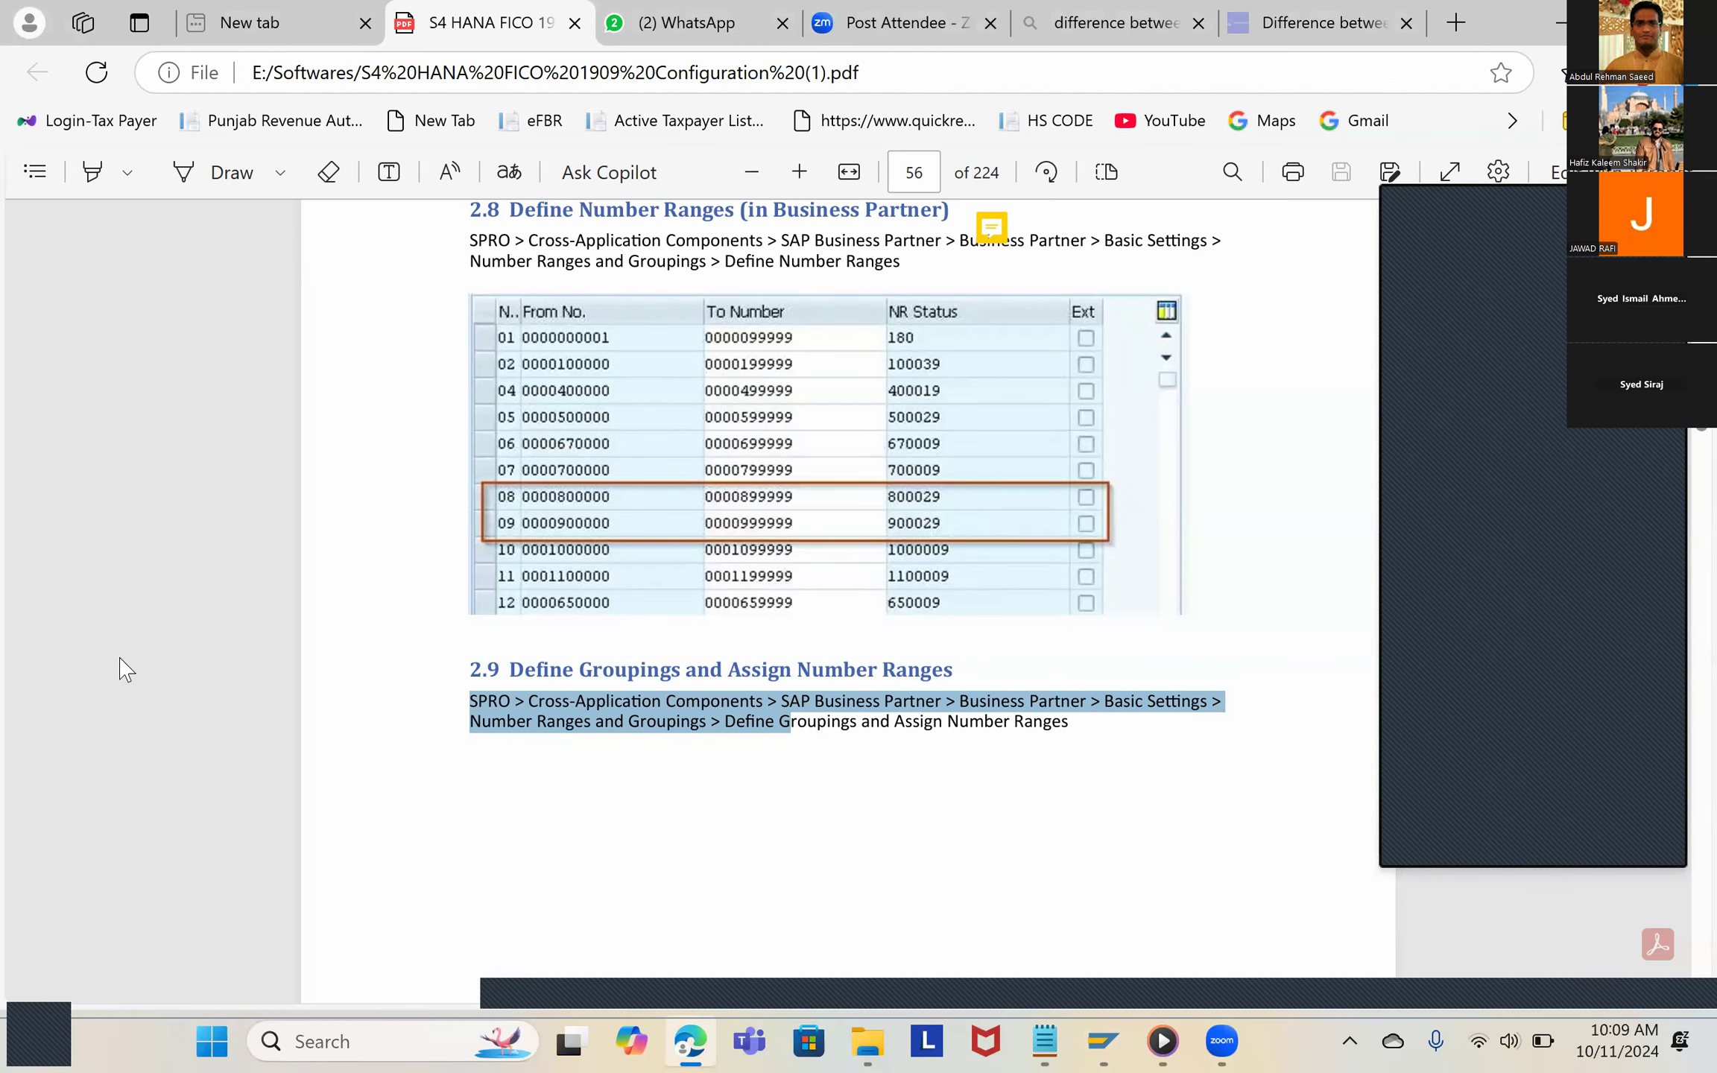
pyautogui.hotkey('alt', 'Tab')
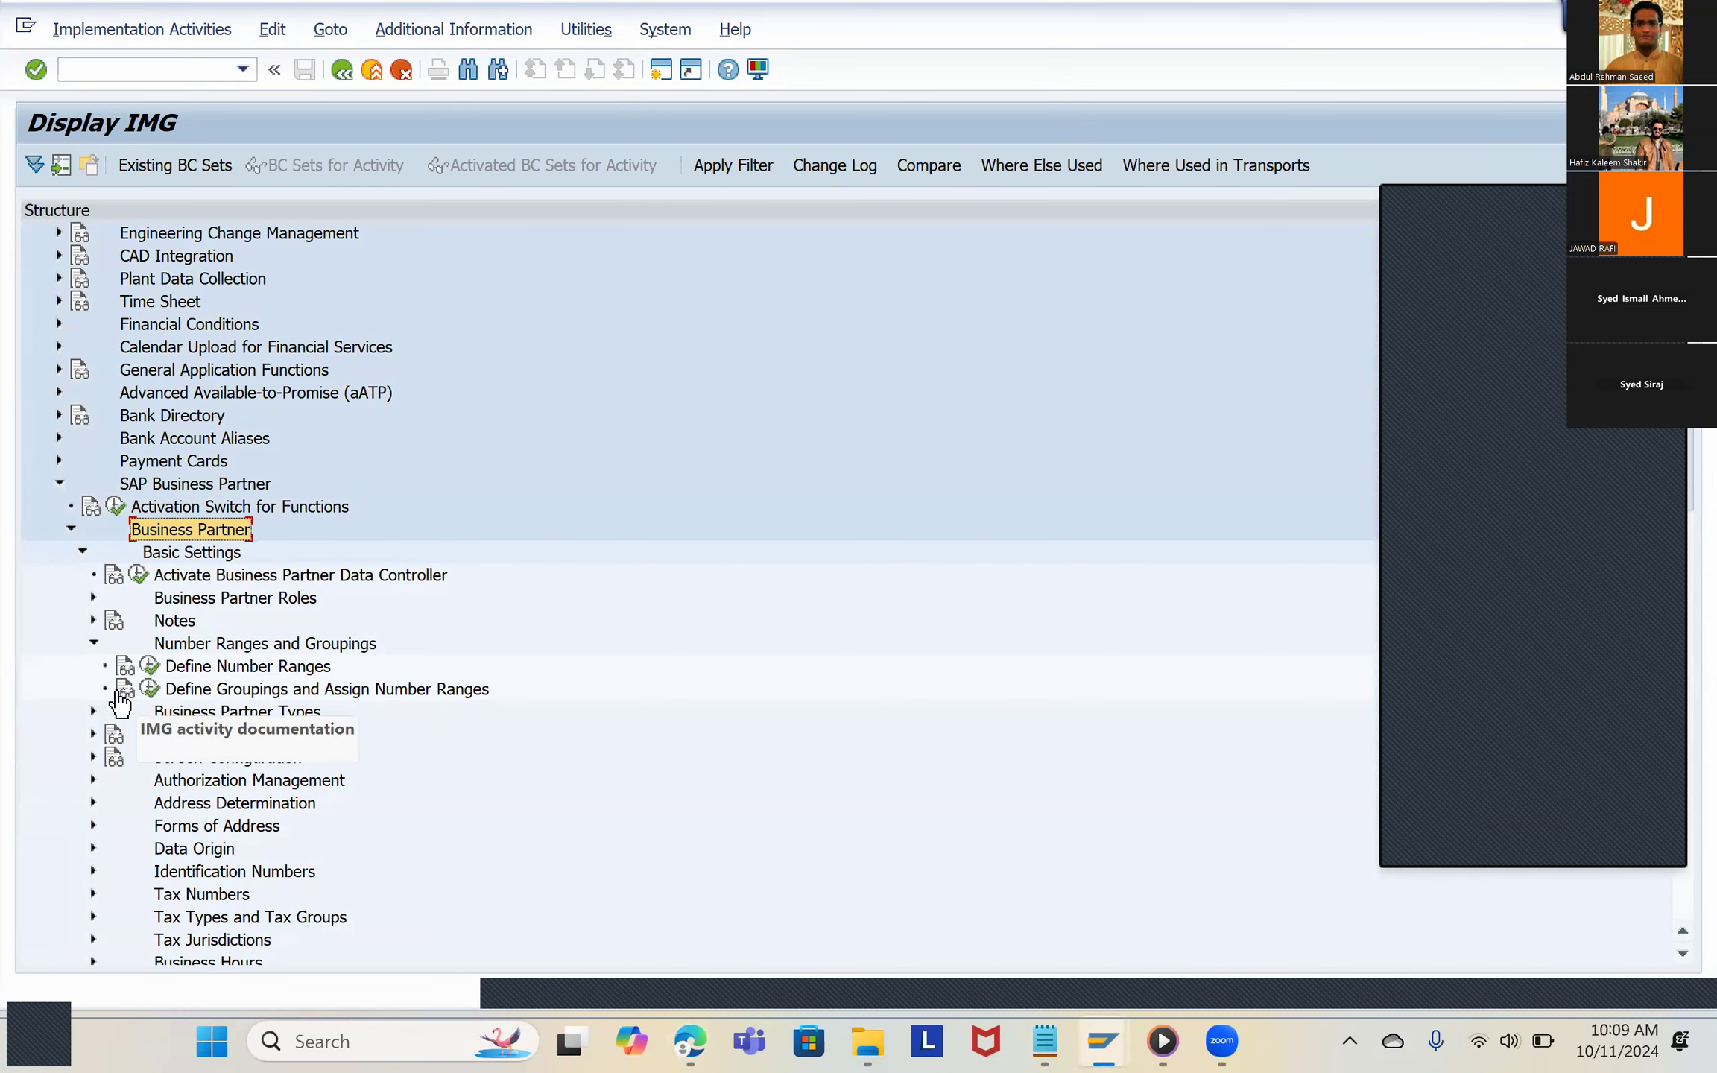
pyautogui.click(150, 690)
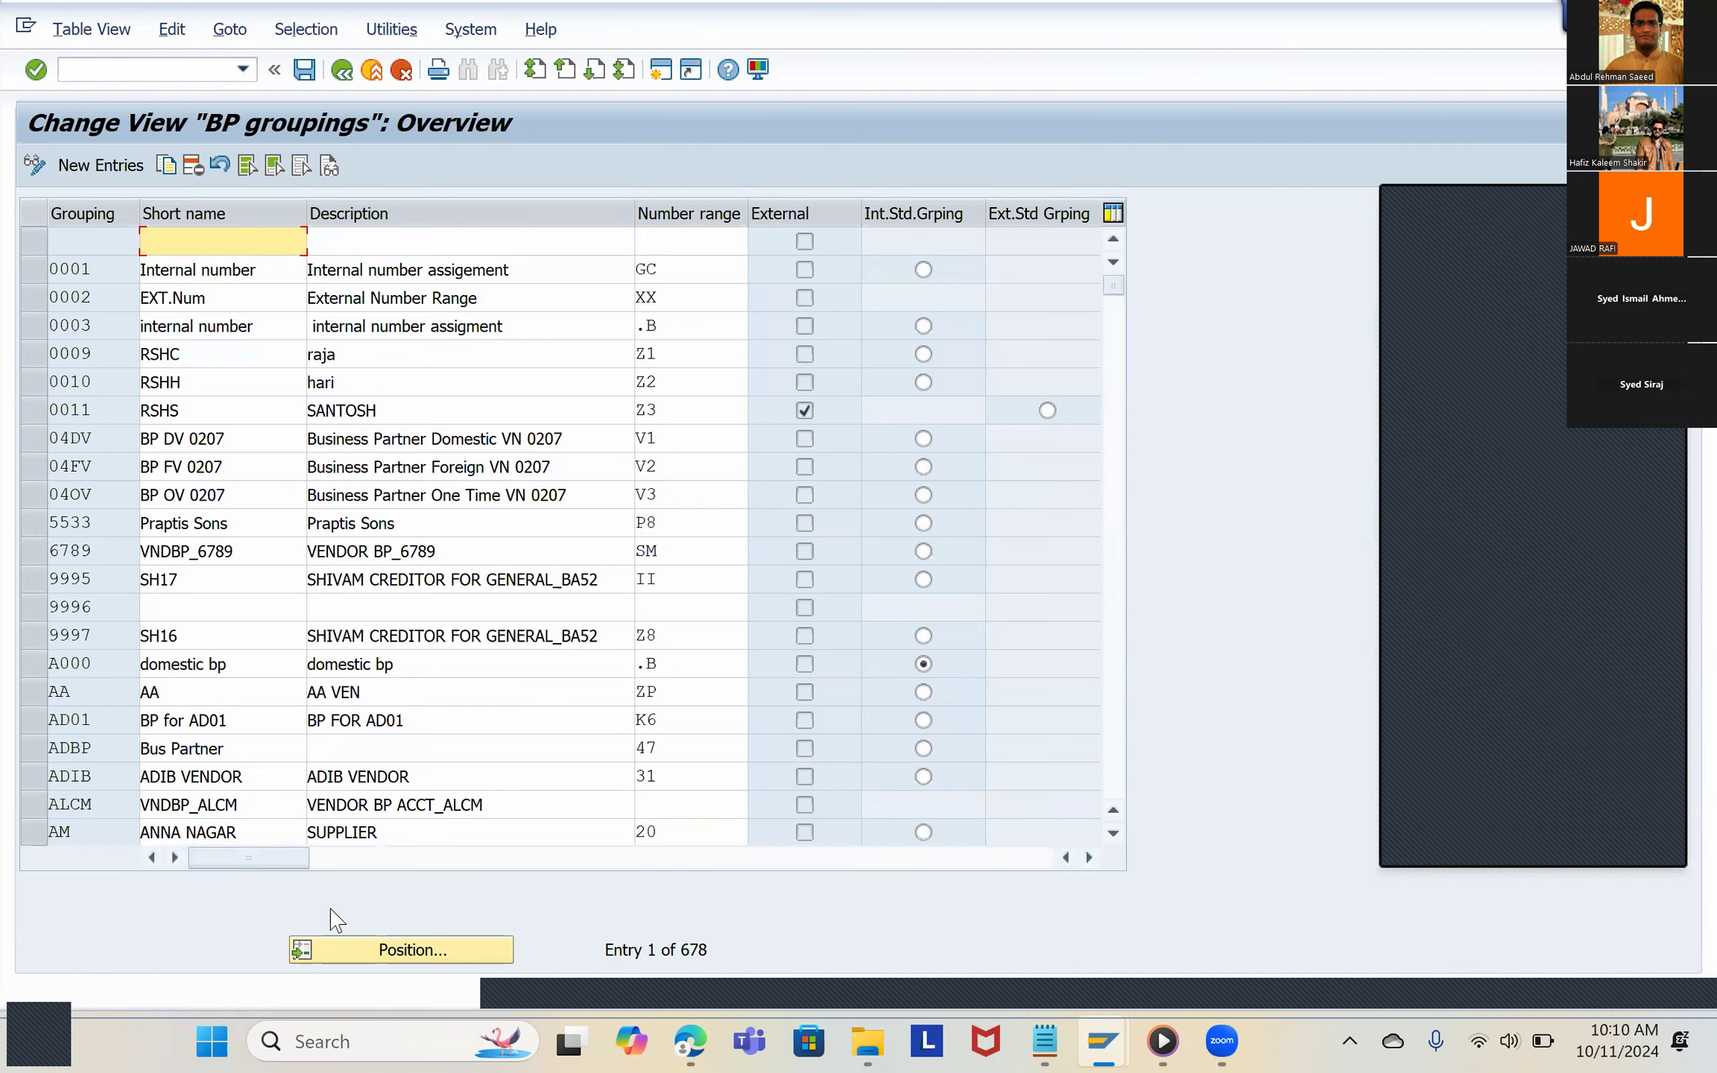
# Step: Look up groupings 1678 and 1985 in the BP groupings overview, then return to the start of the list
pyautogui.click(383, 953)
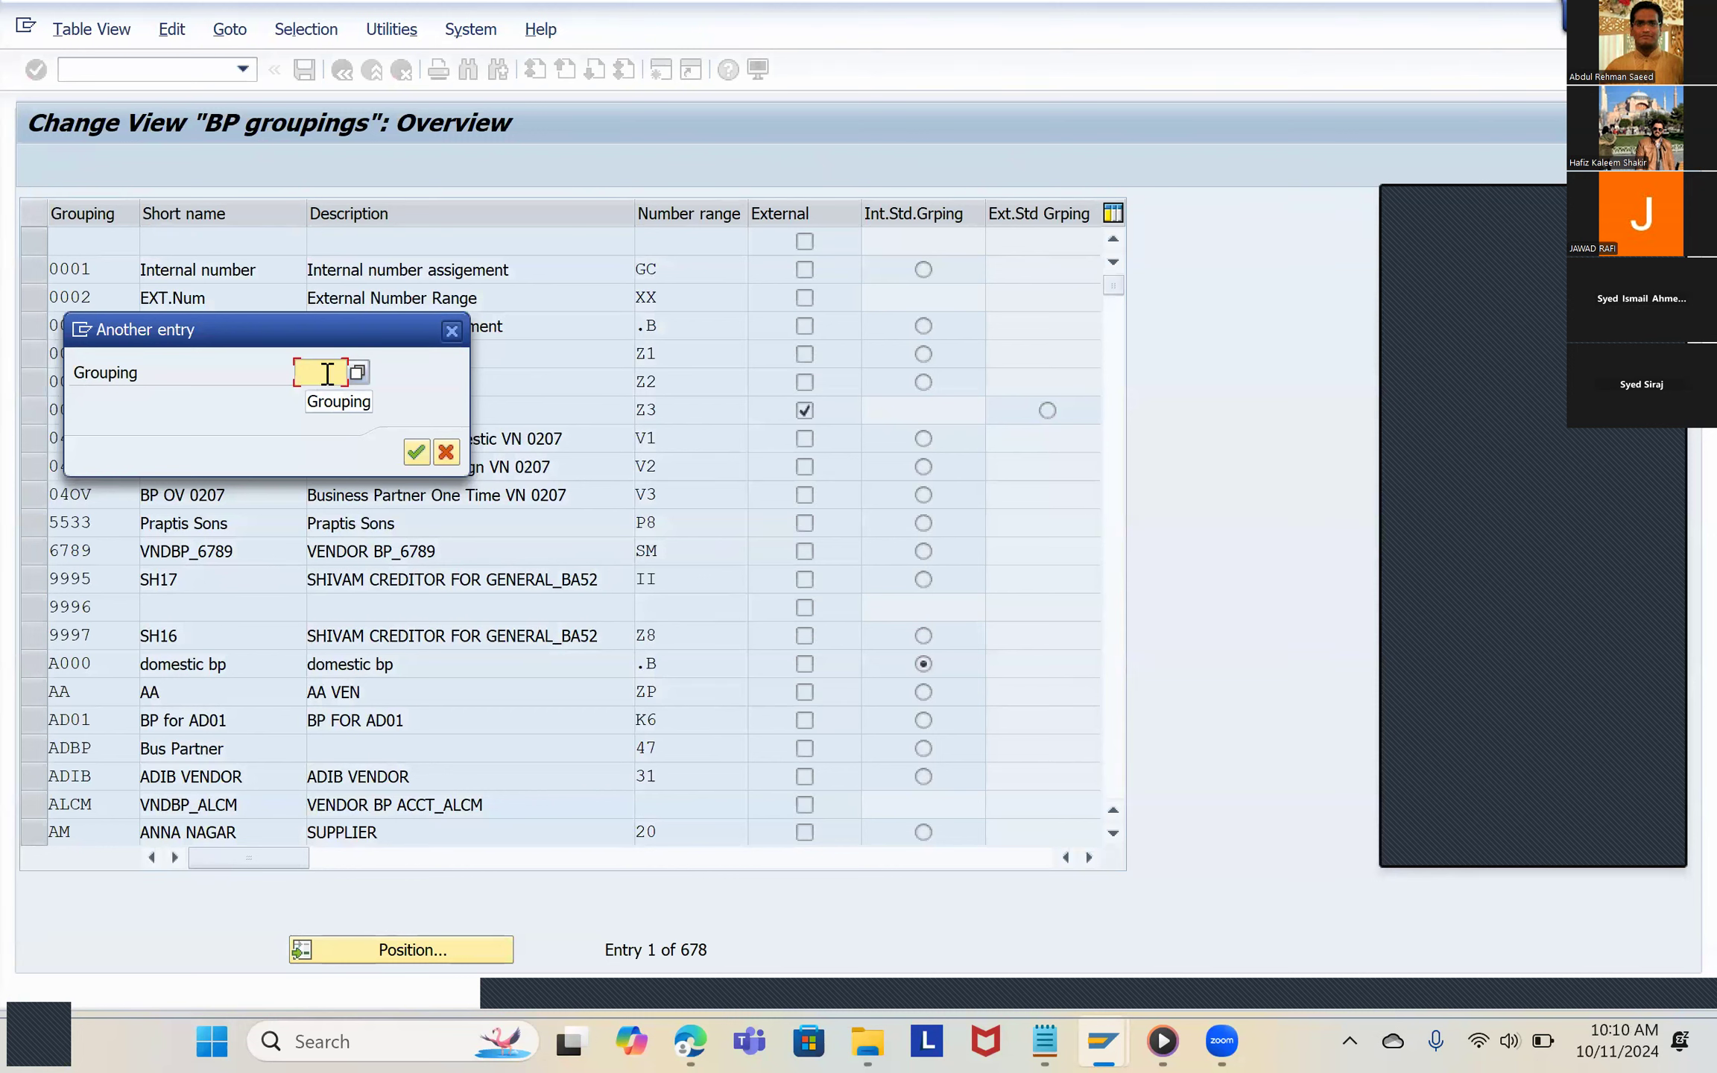
pyautogui.write('1678')
pyautogui.press('Return')
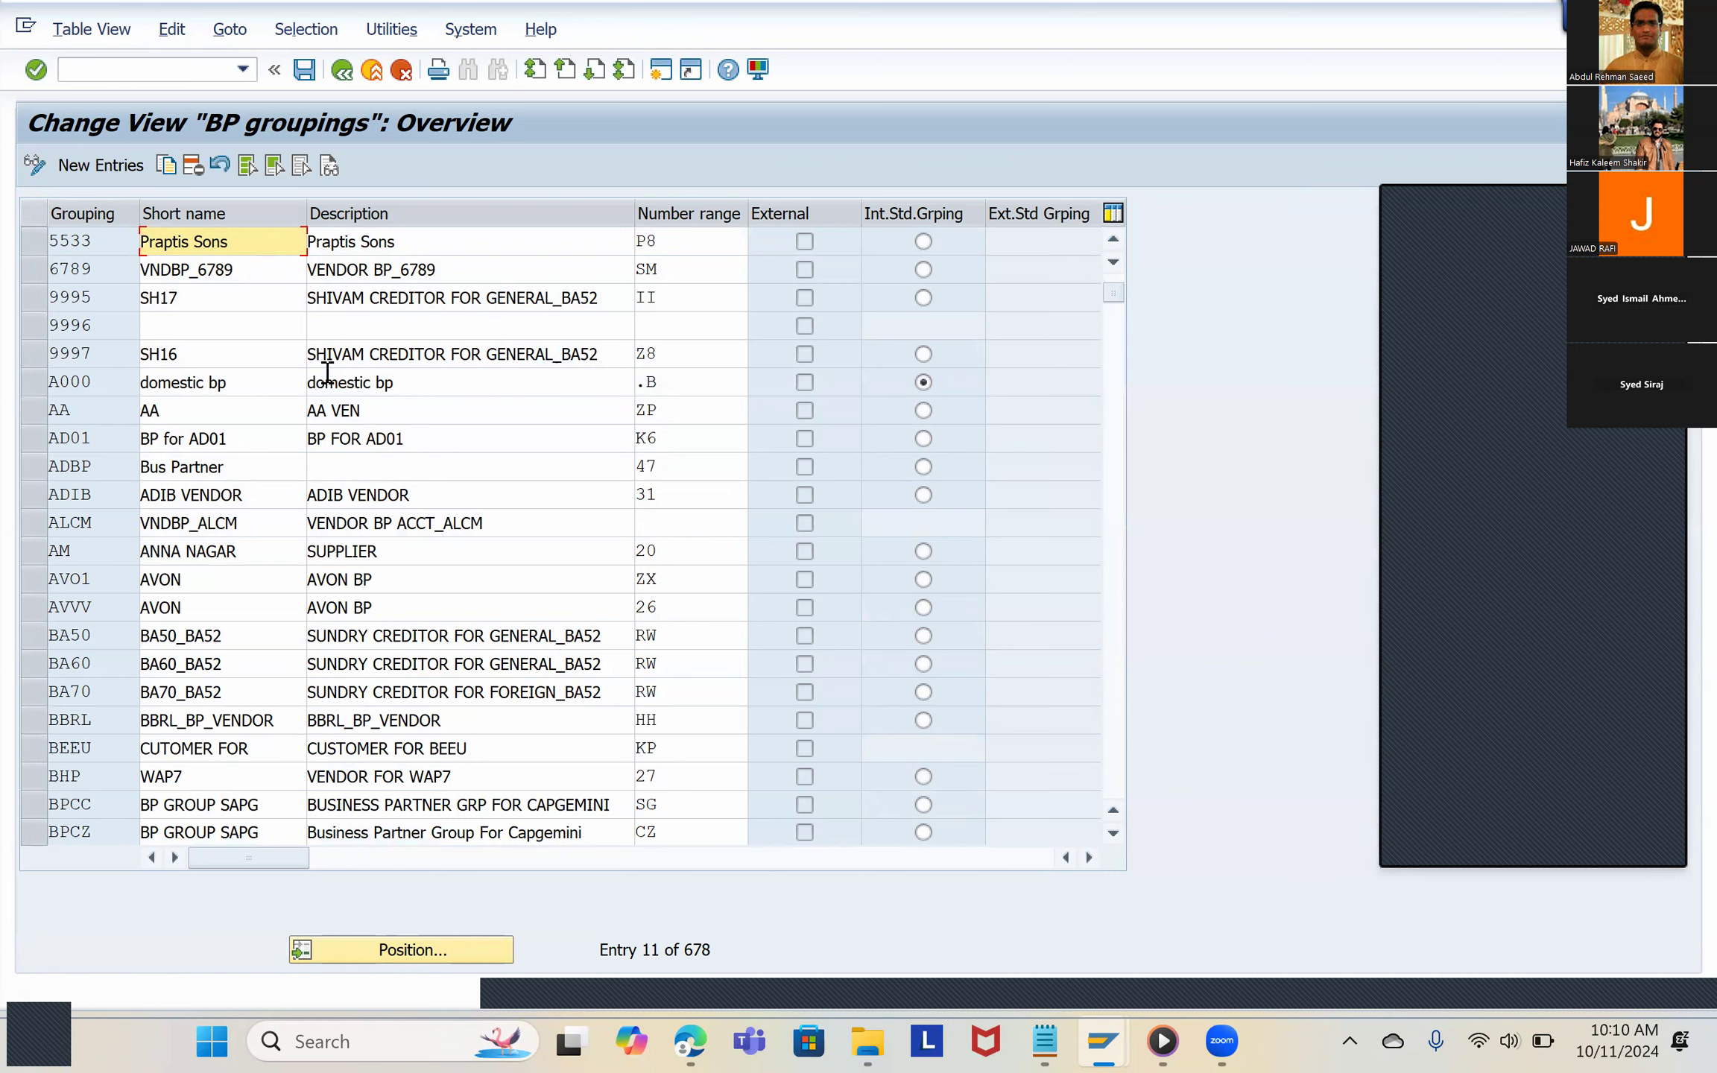
pyautogui.click(448, 947)
pyautogui.write('1985')
pyautogui.press('Return')
pyautogui.click(417, 941)
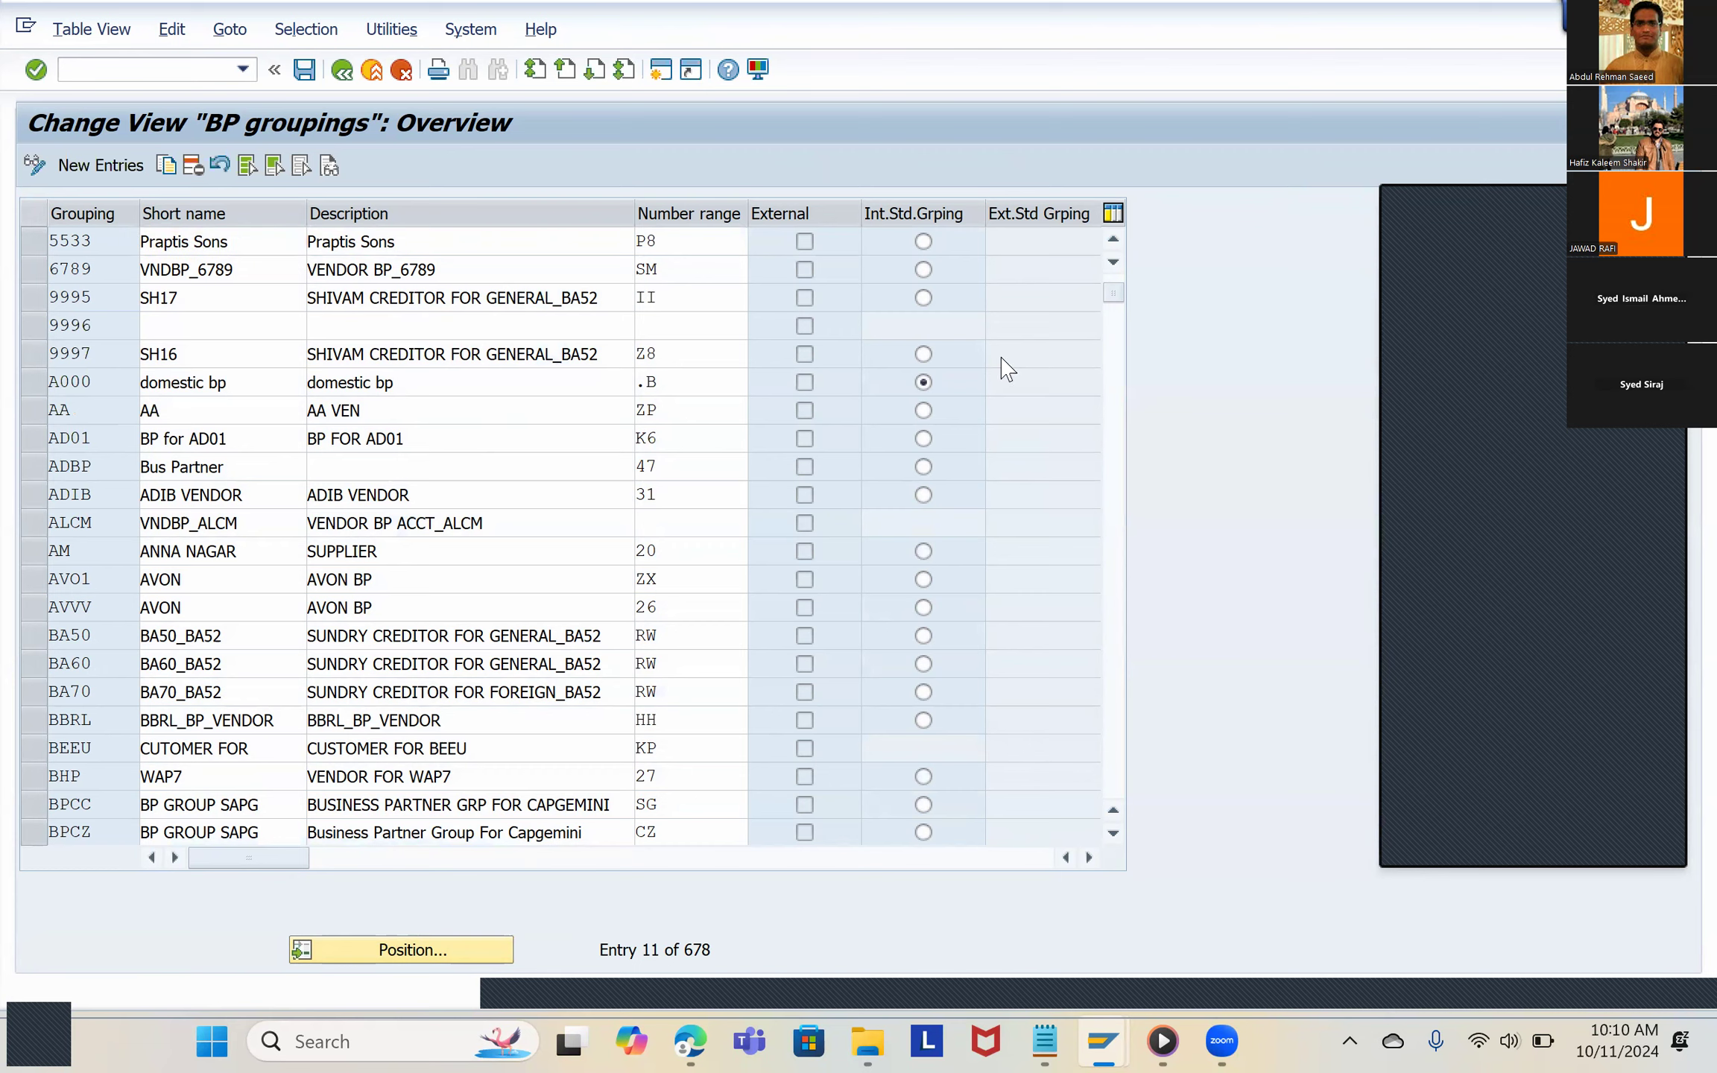
pyautogui.scroll(4, 1008, 369)
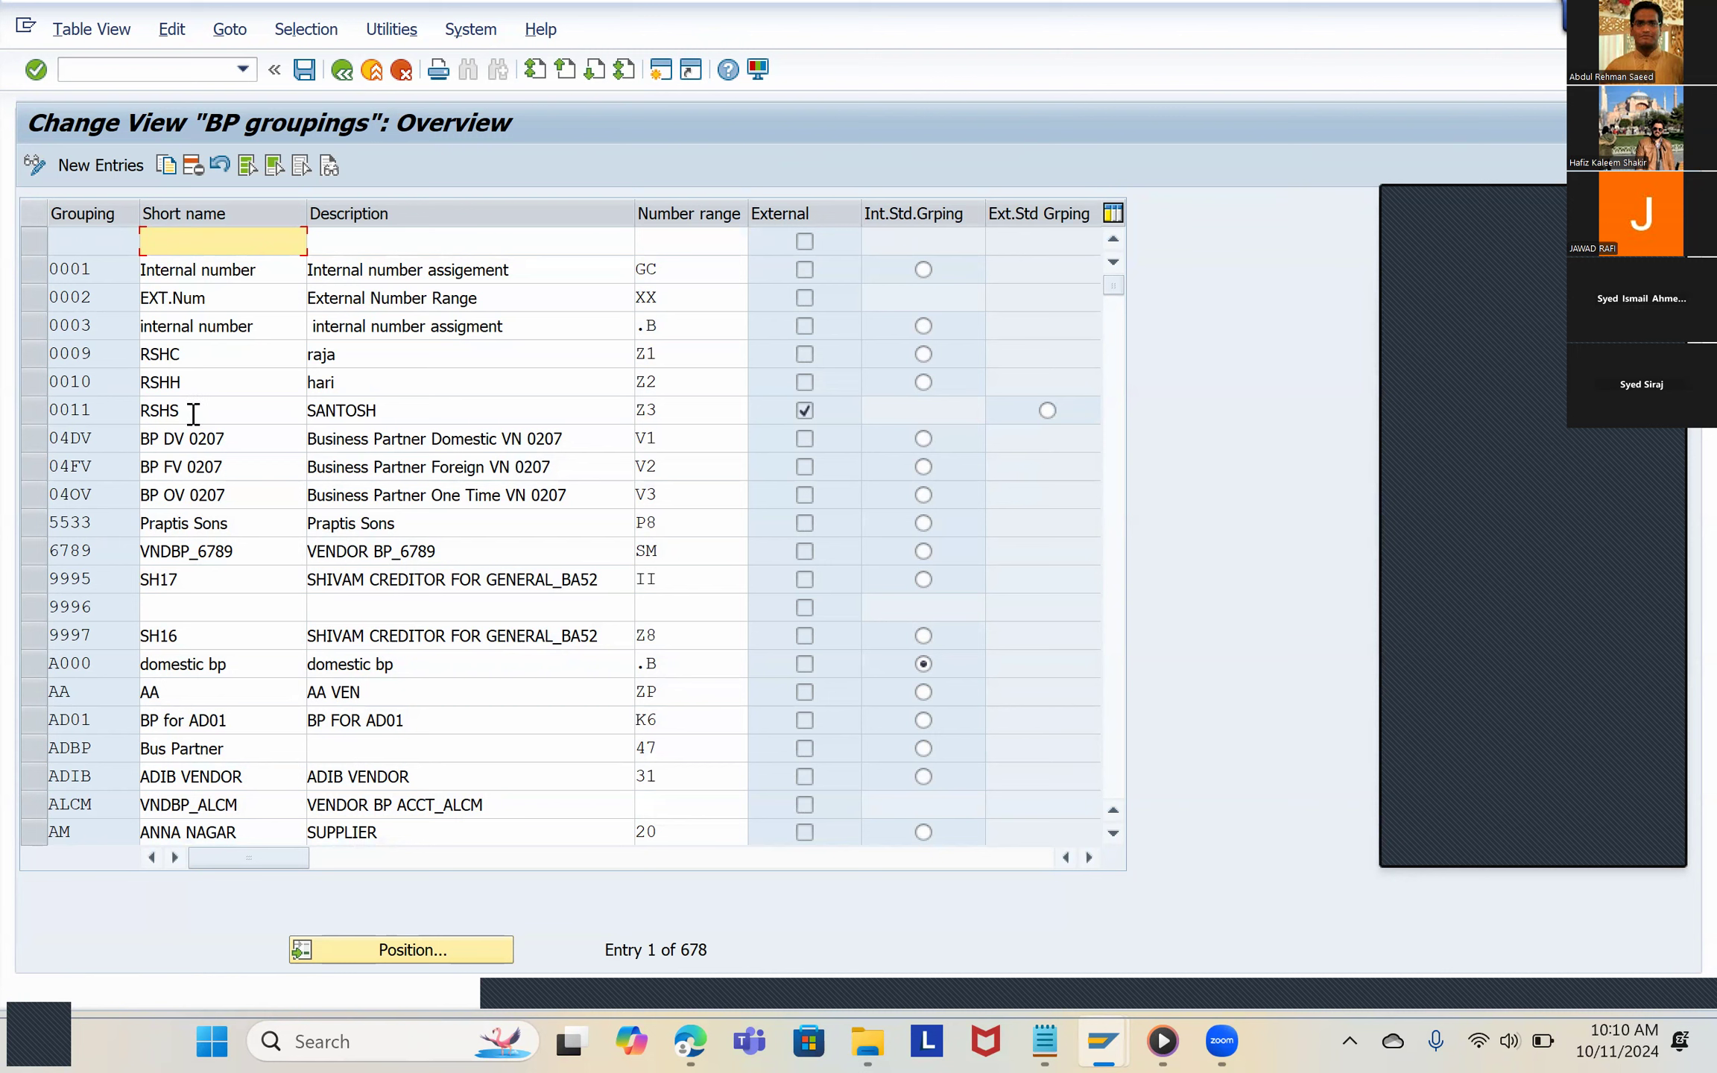
# Step: Select groupings 04DV and 04FV and copy them as templates for new entries
pyautogui.click(99, 440)
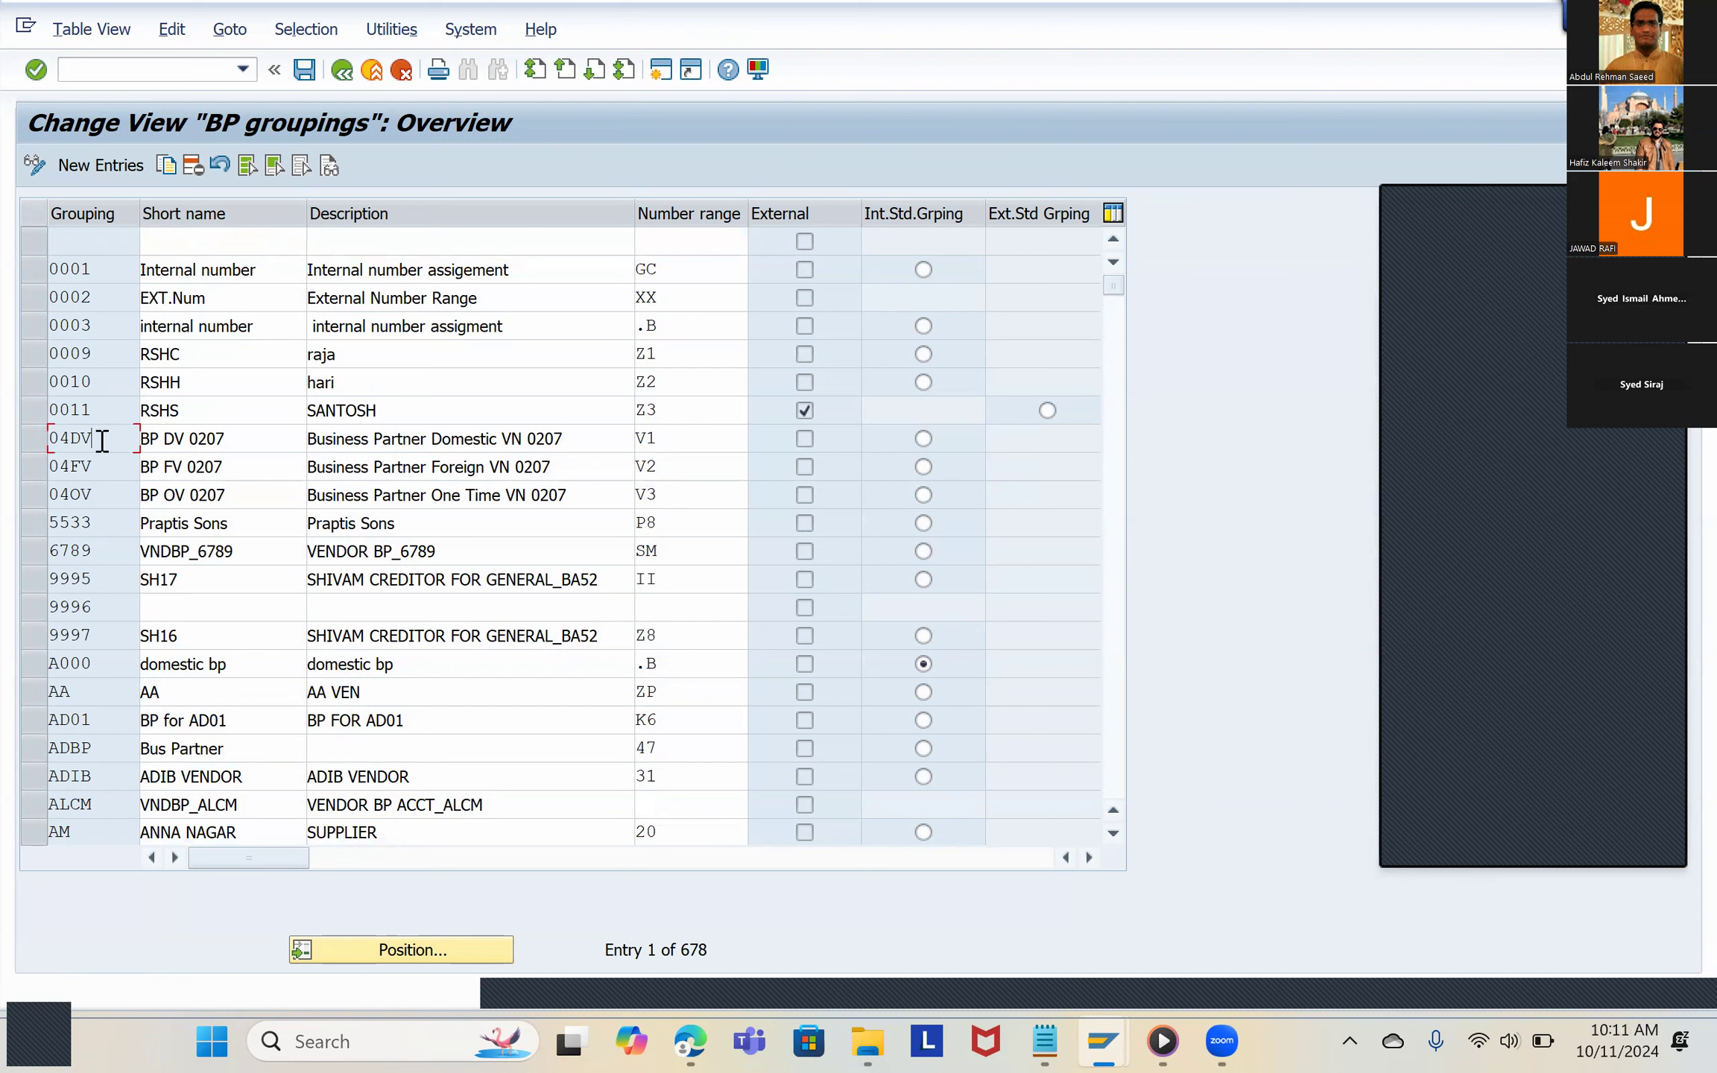
pyautogui.click(34, 441)
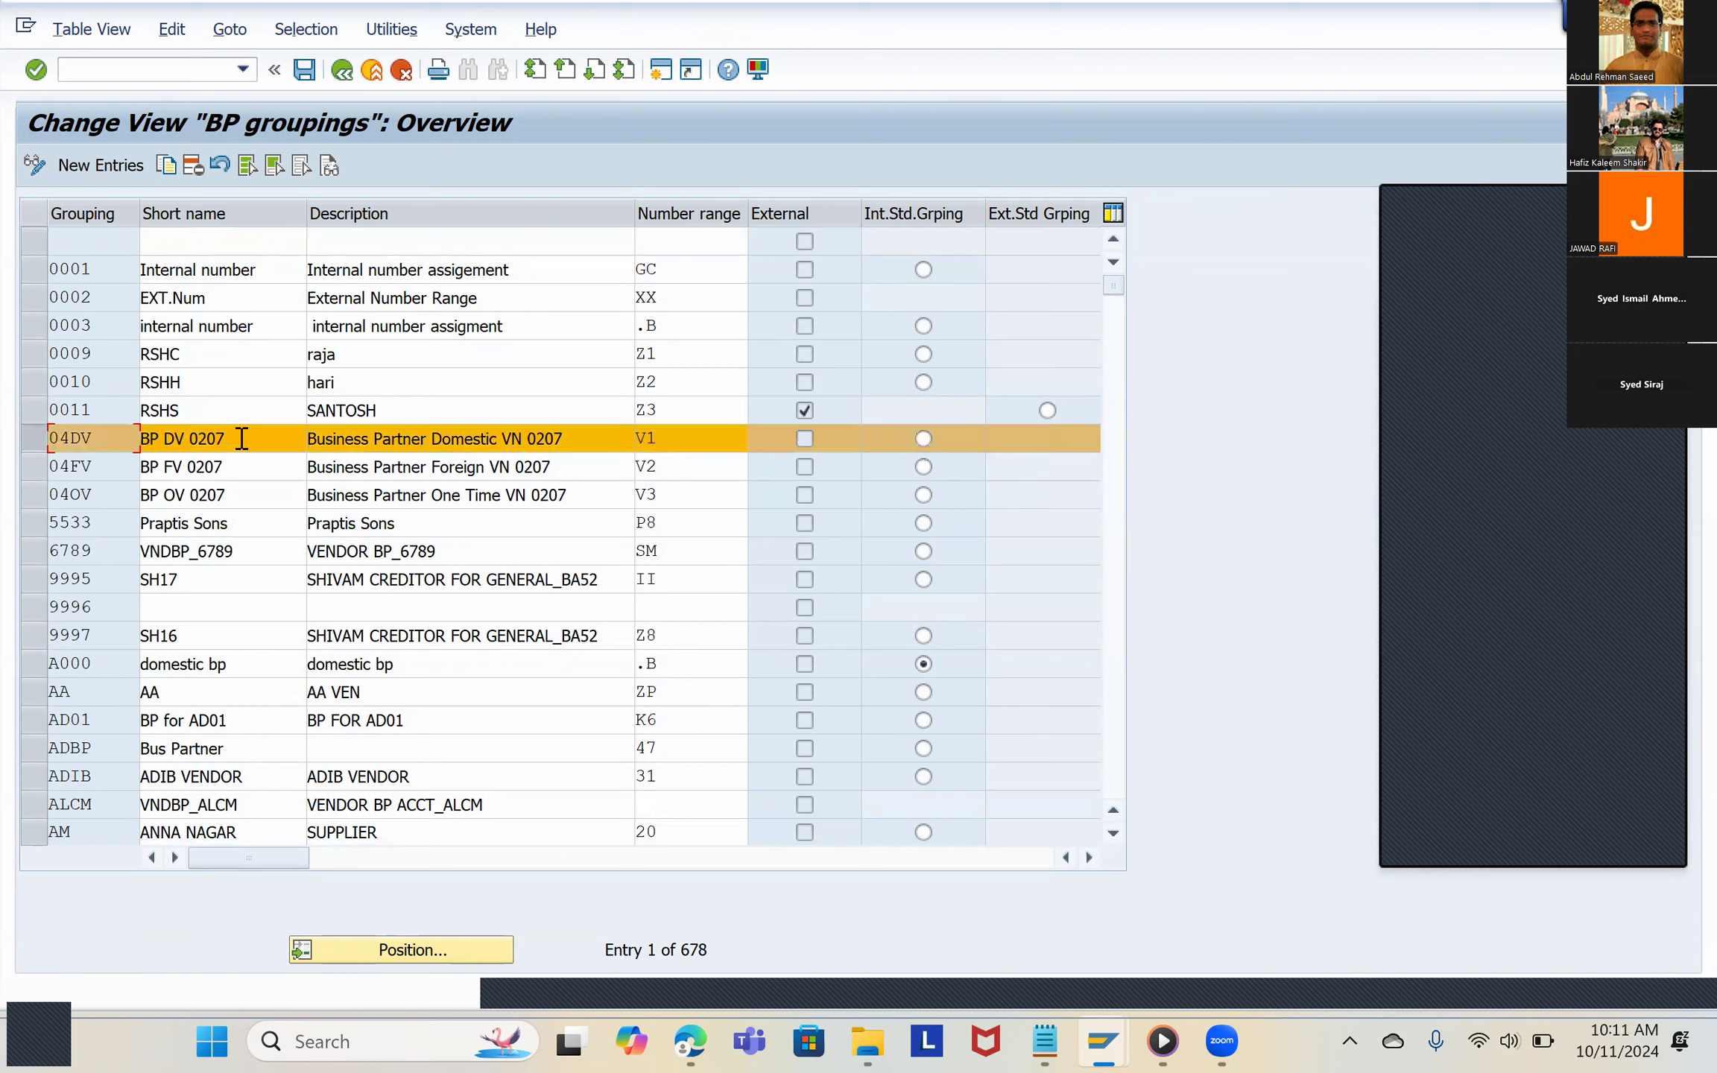
pyautogui.click(35, 468)
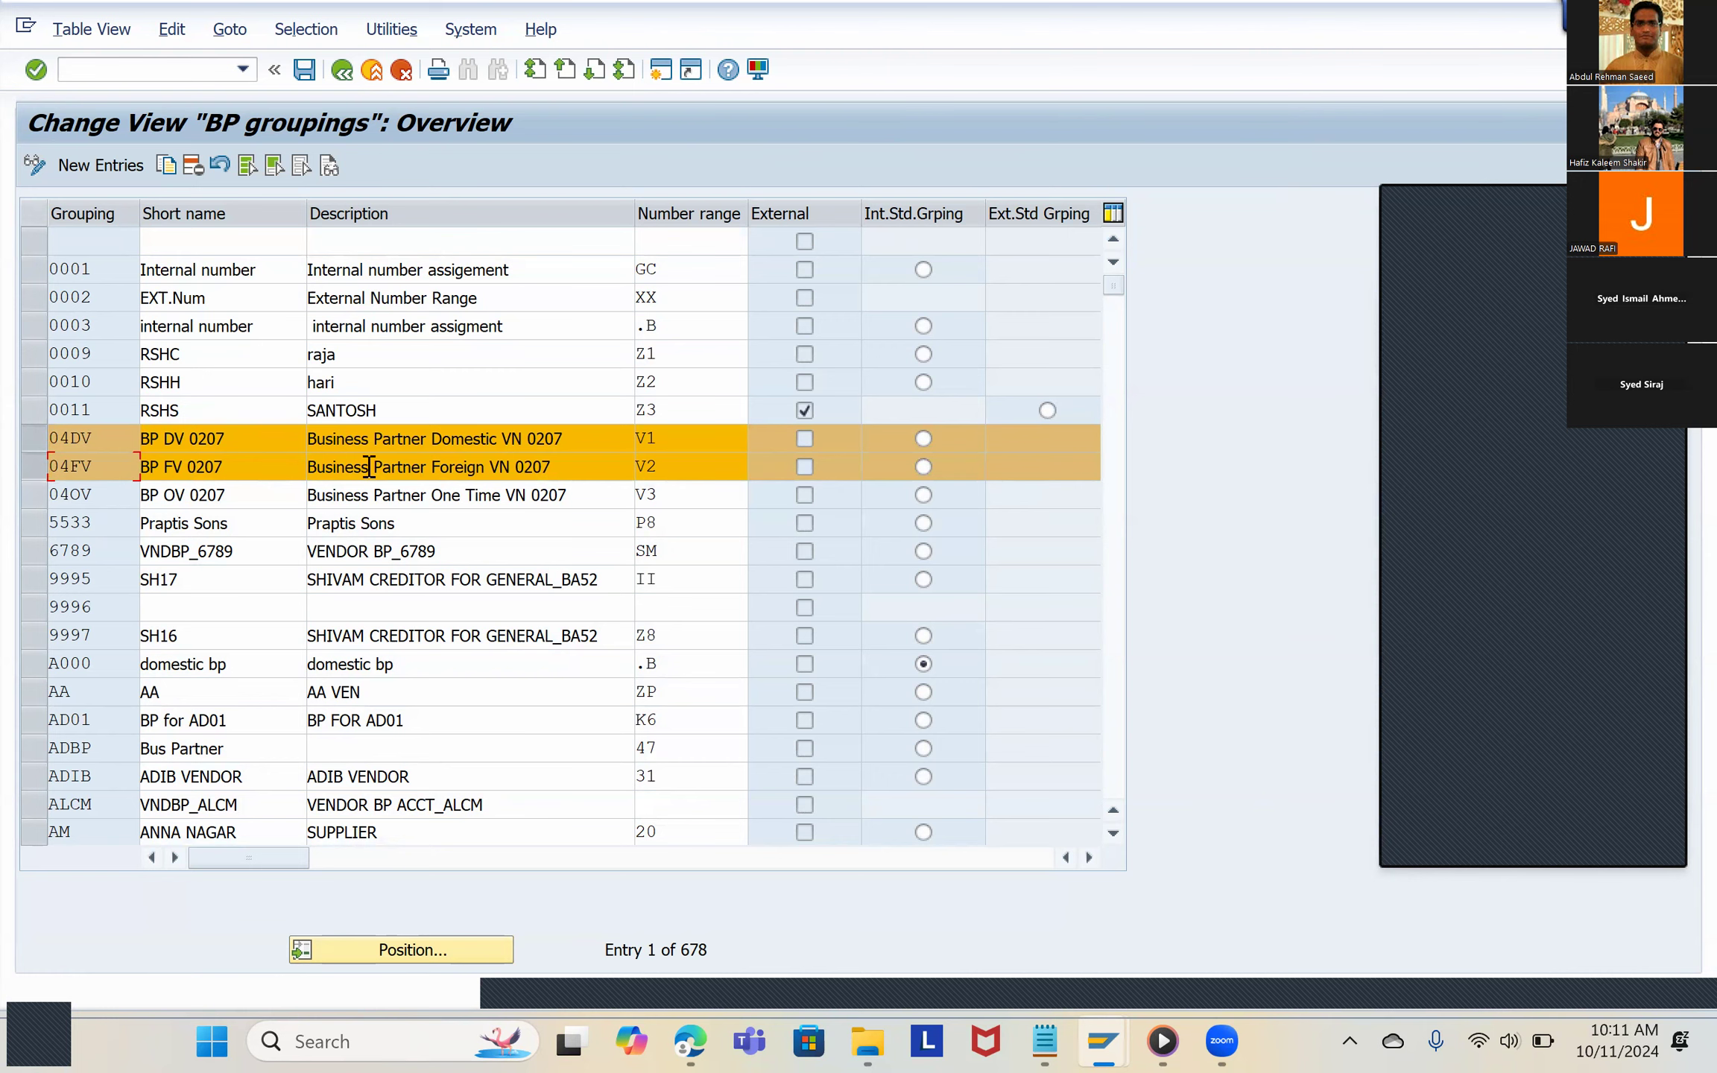
pyautogui.click(167, 165)
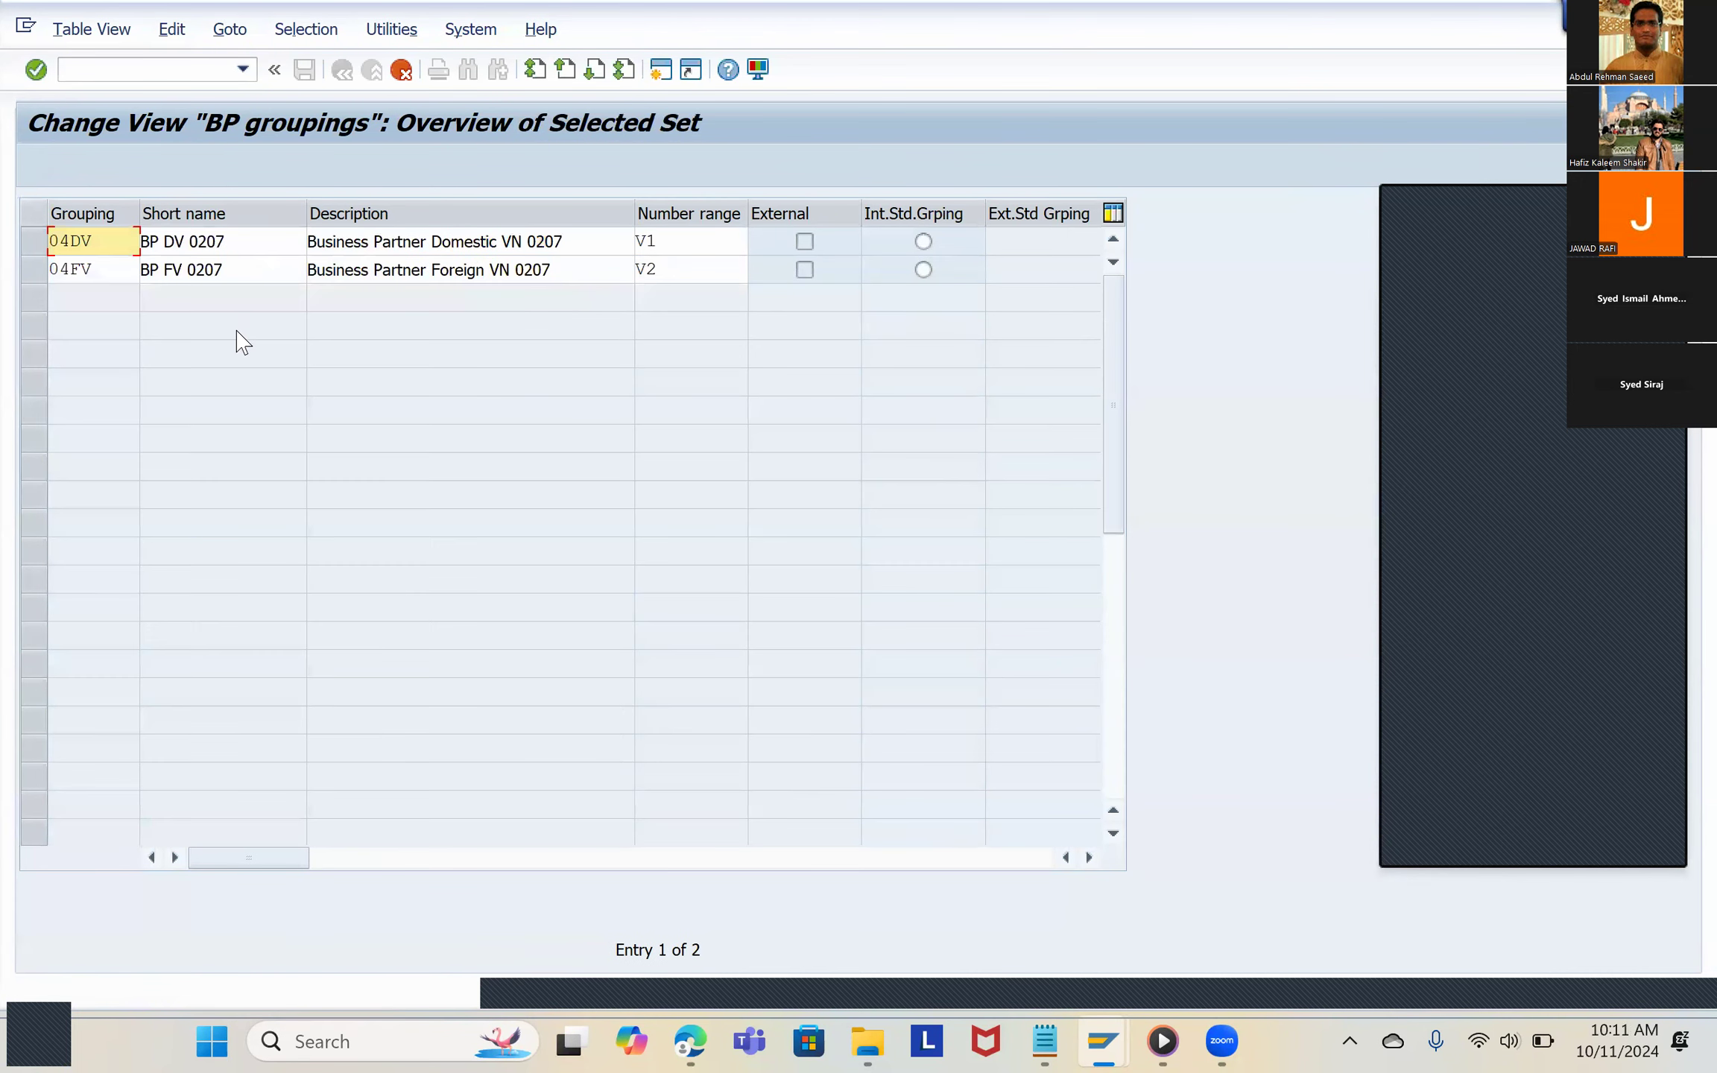
# Step: Set the grouping key of the copied Business Partner Domestic entry to 9191
pyautogui.click(120, 244)
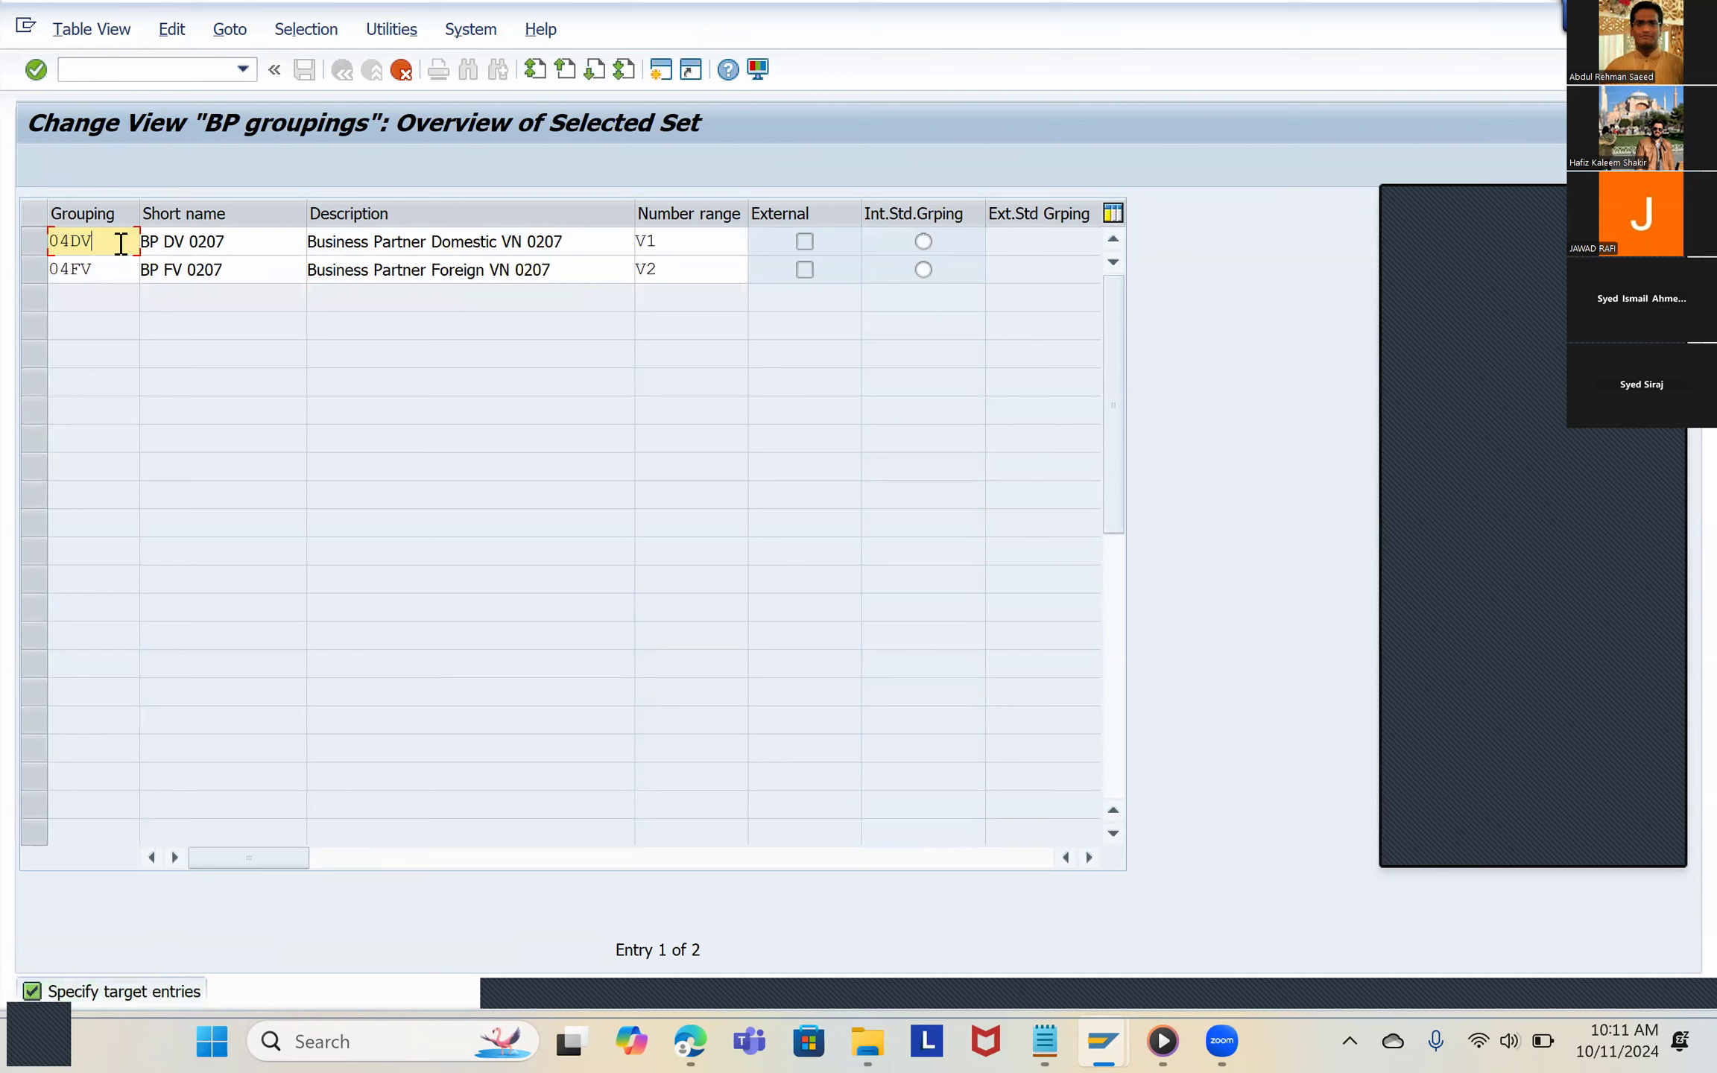
pyautogui.doubleClick(77, 244)
pyautogui.write('9191')
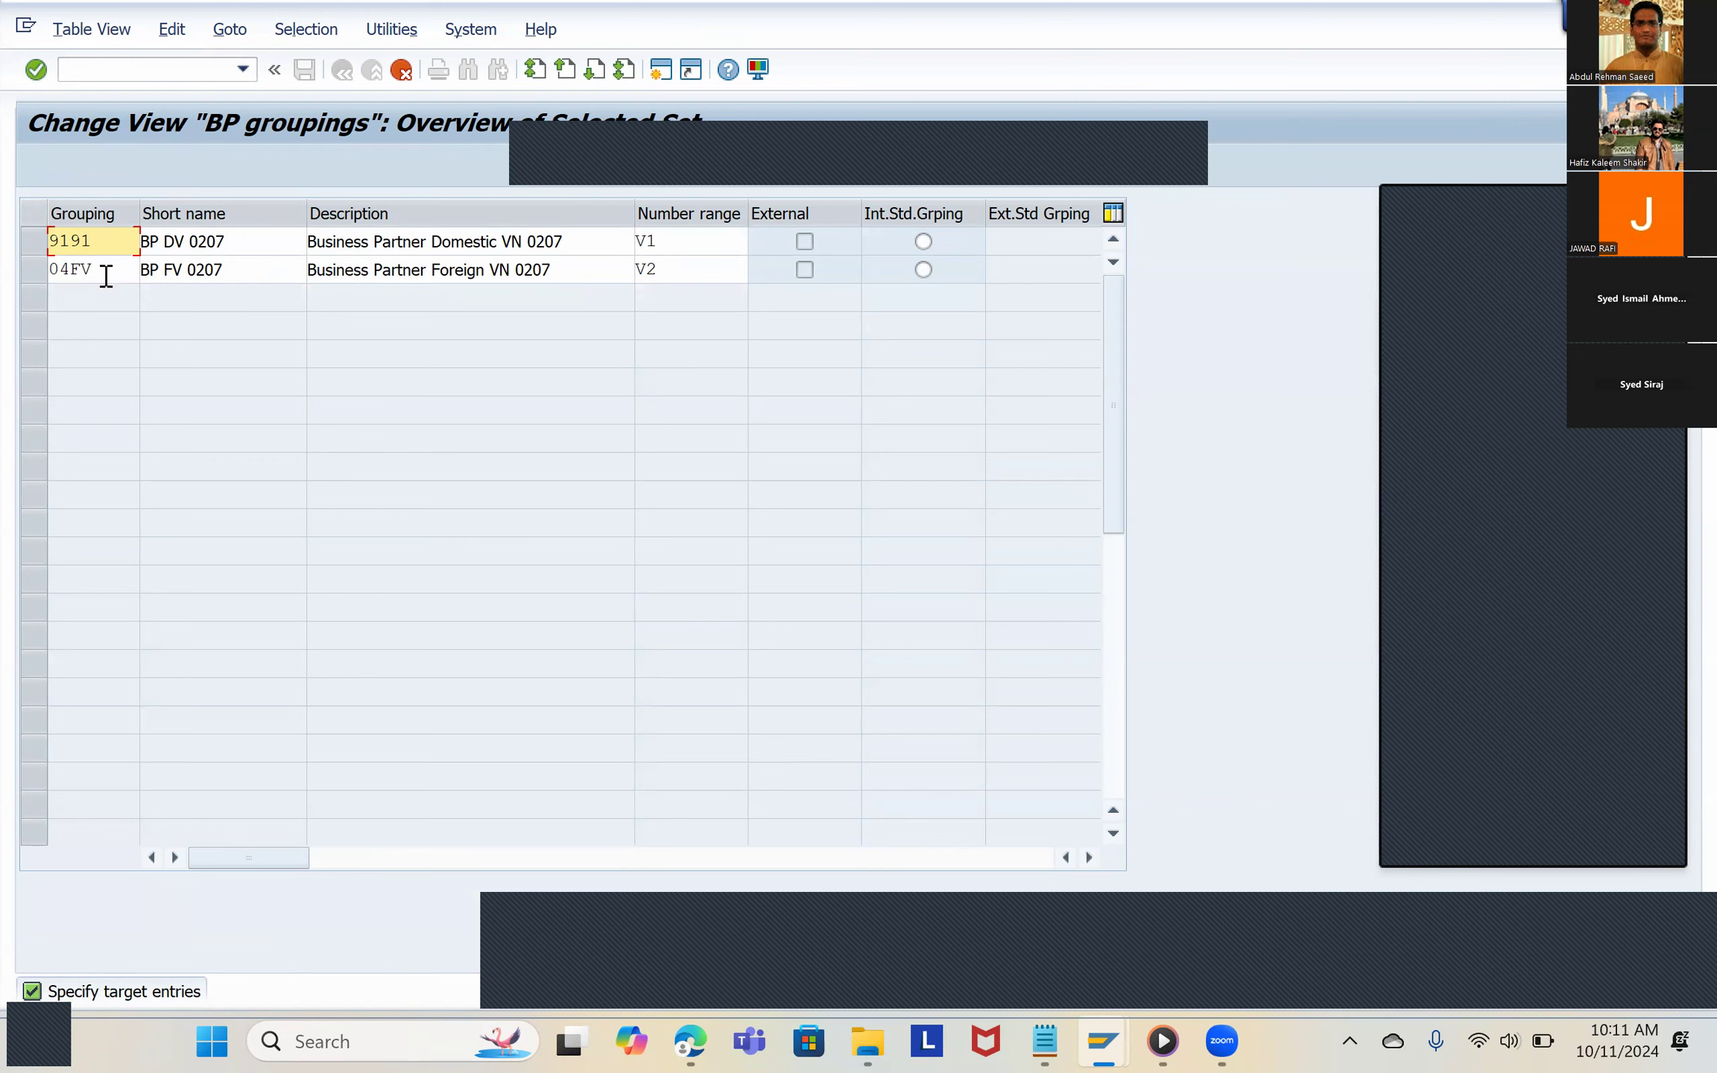
# Step: Set the grouping key of the copied Business Partner Foreign entry to 9192
pyautogui.doubleClick(108, 272)
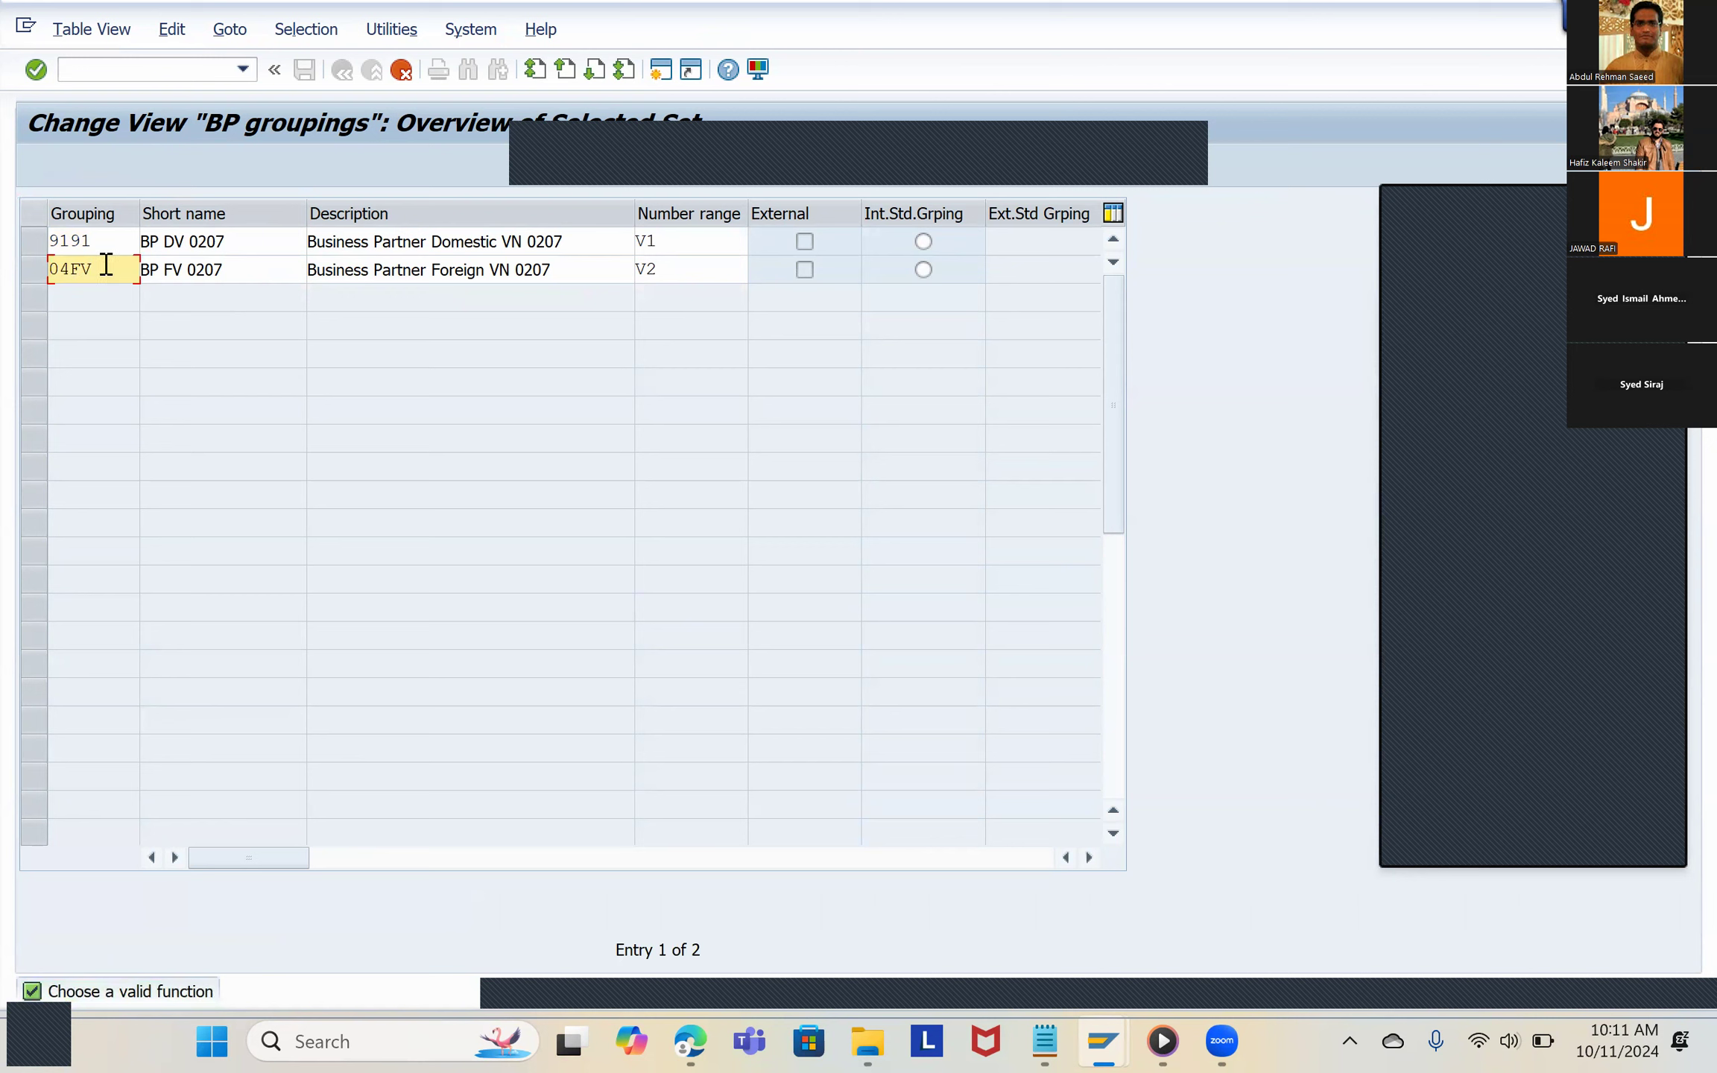
pyautogui.doubleClick(106, 266)
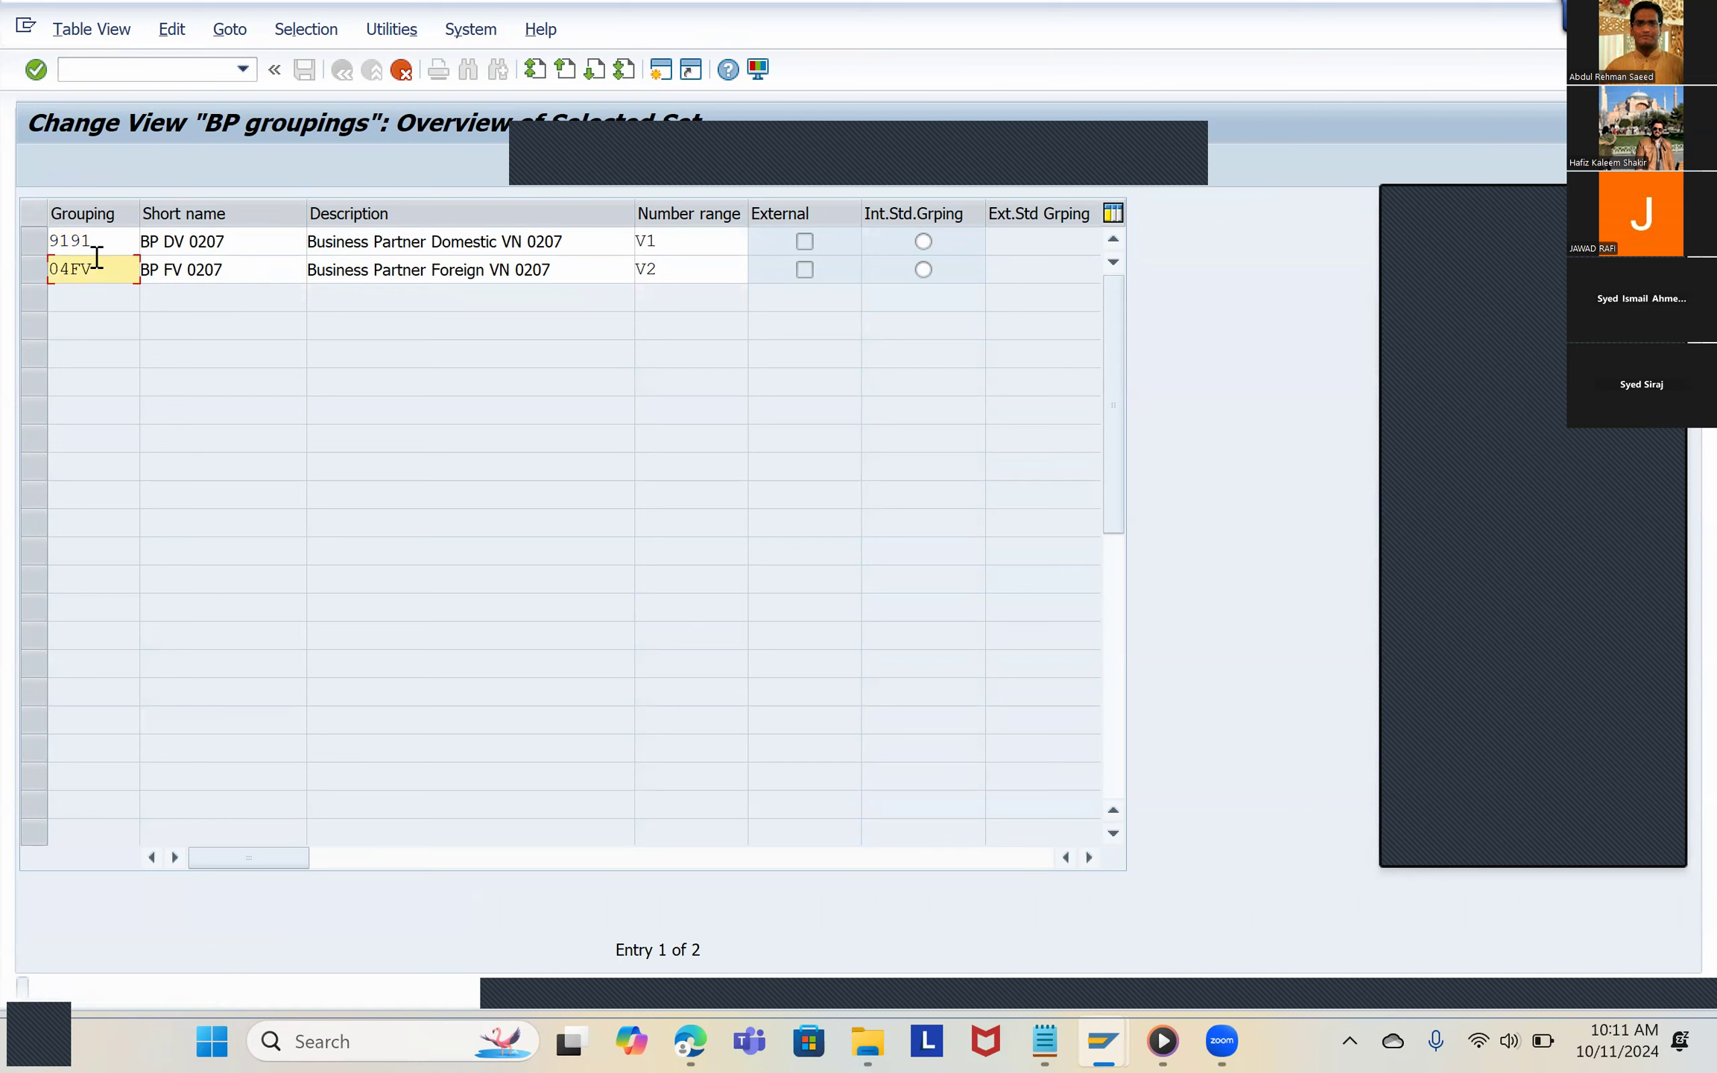
pyautogui.press('BackSpace')
pyautogui.press('BackSpace')
pyautogui.press('BackSpace')
pyautogui.press('BackSpace')
pyautogui.write('9192')
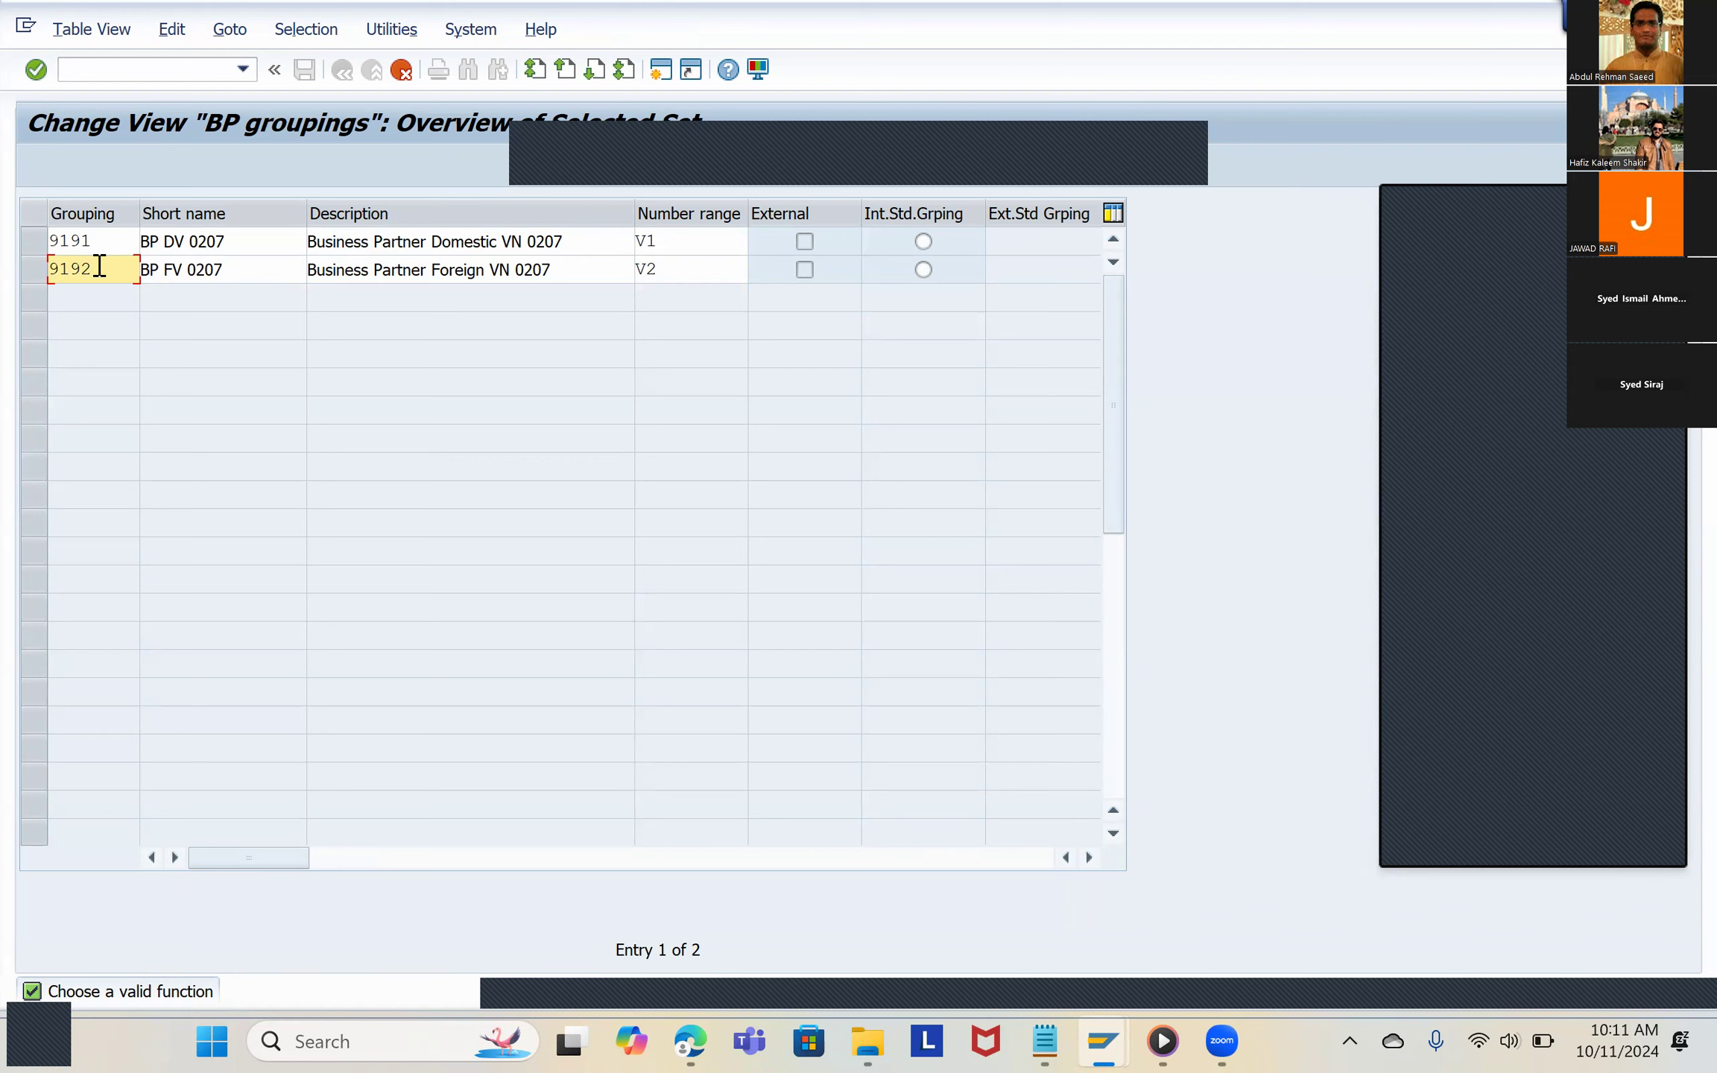
pyautogui.press('Tab')
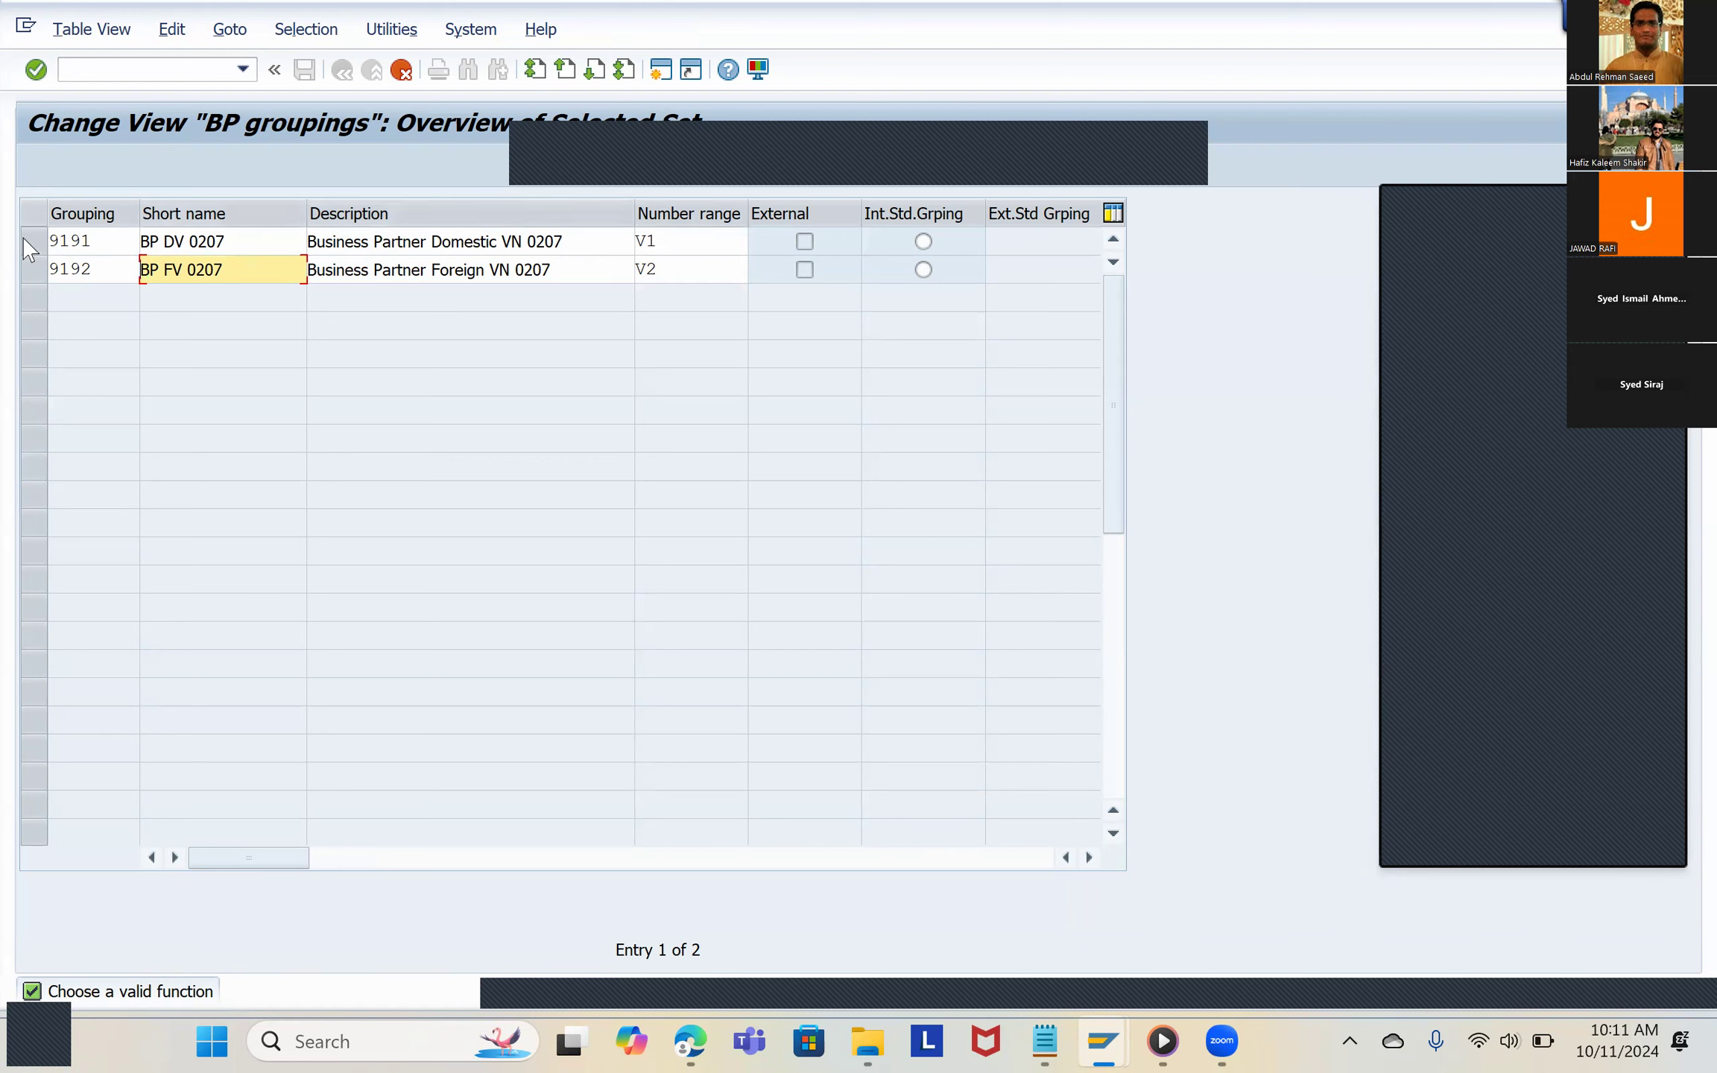
# Step: Change the short name of grouping 9191 to BP CUS 9191
pyautogui.click(76, 242)
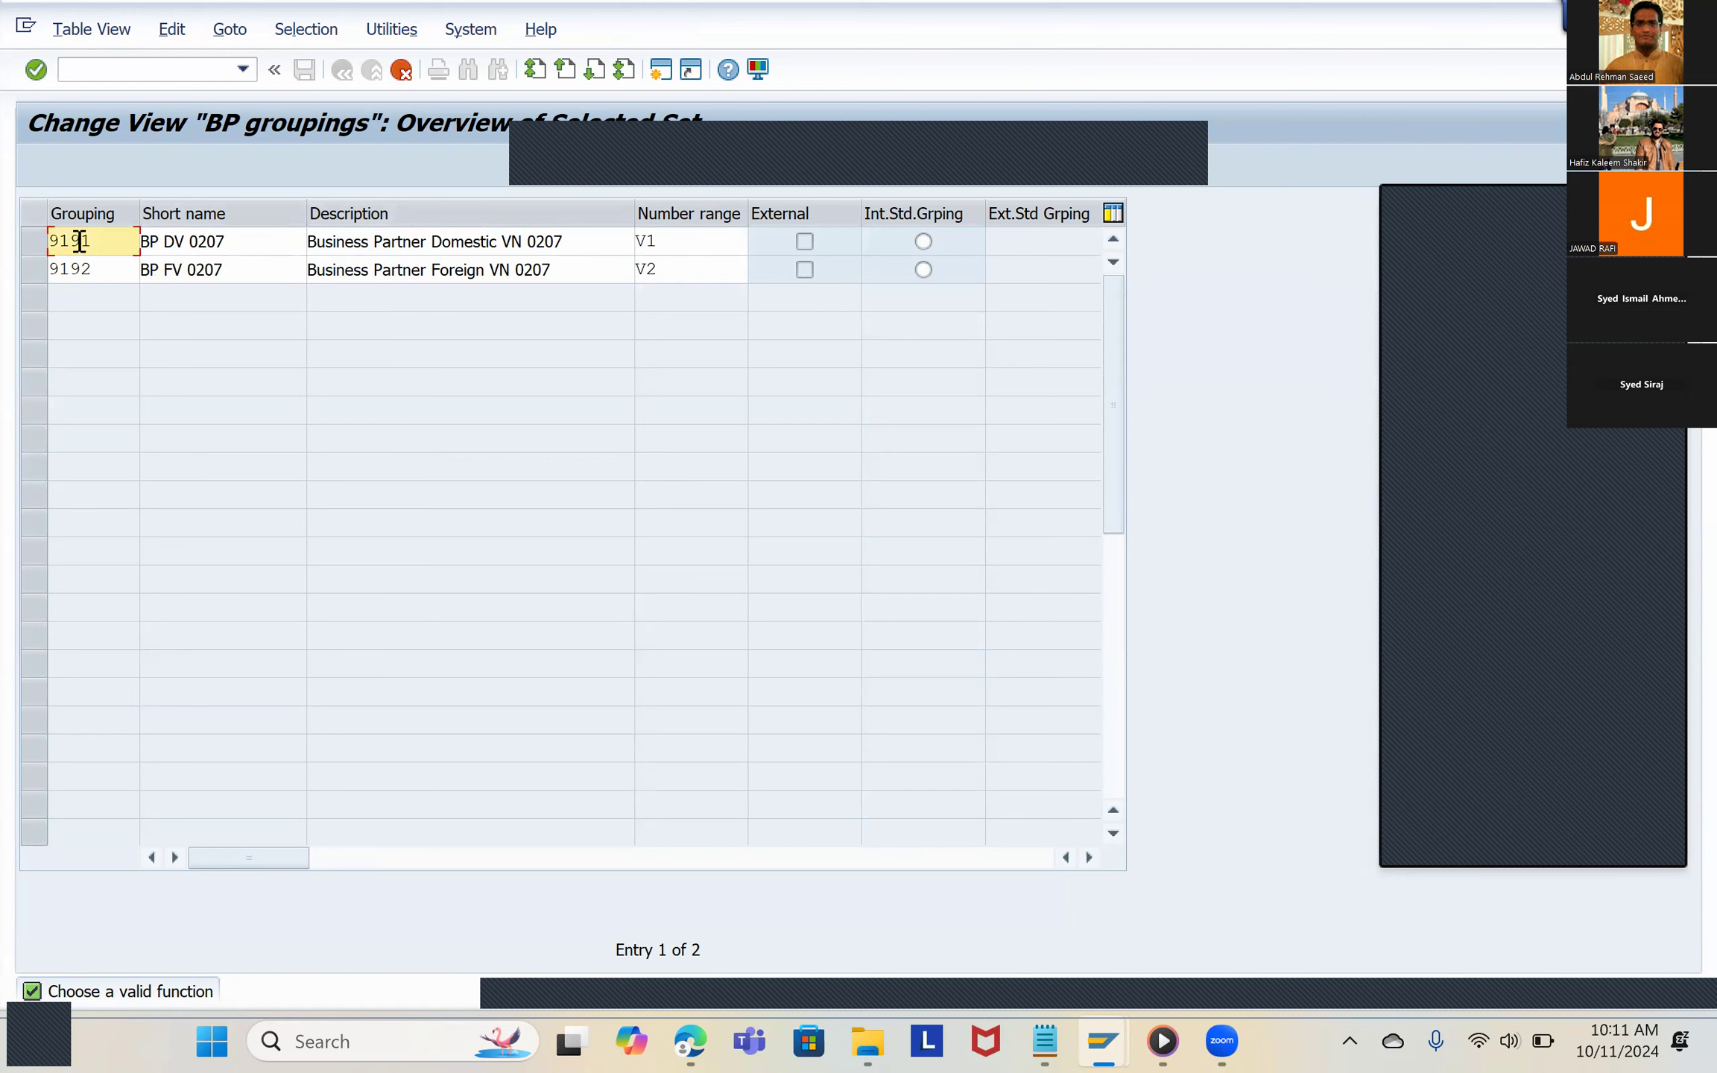
pyautogui.click(686, 243)
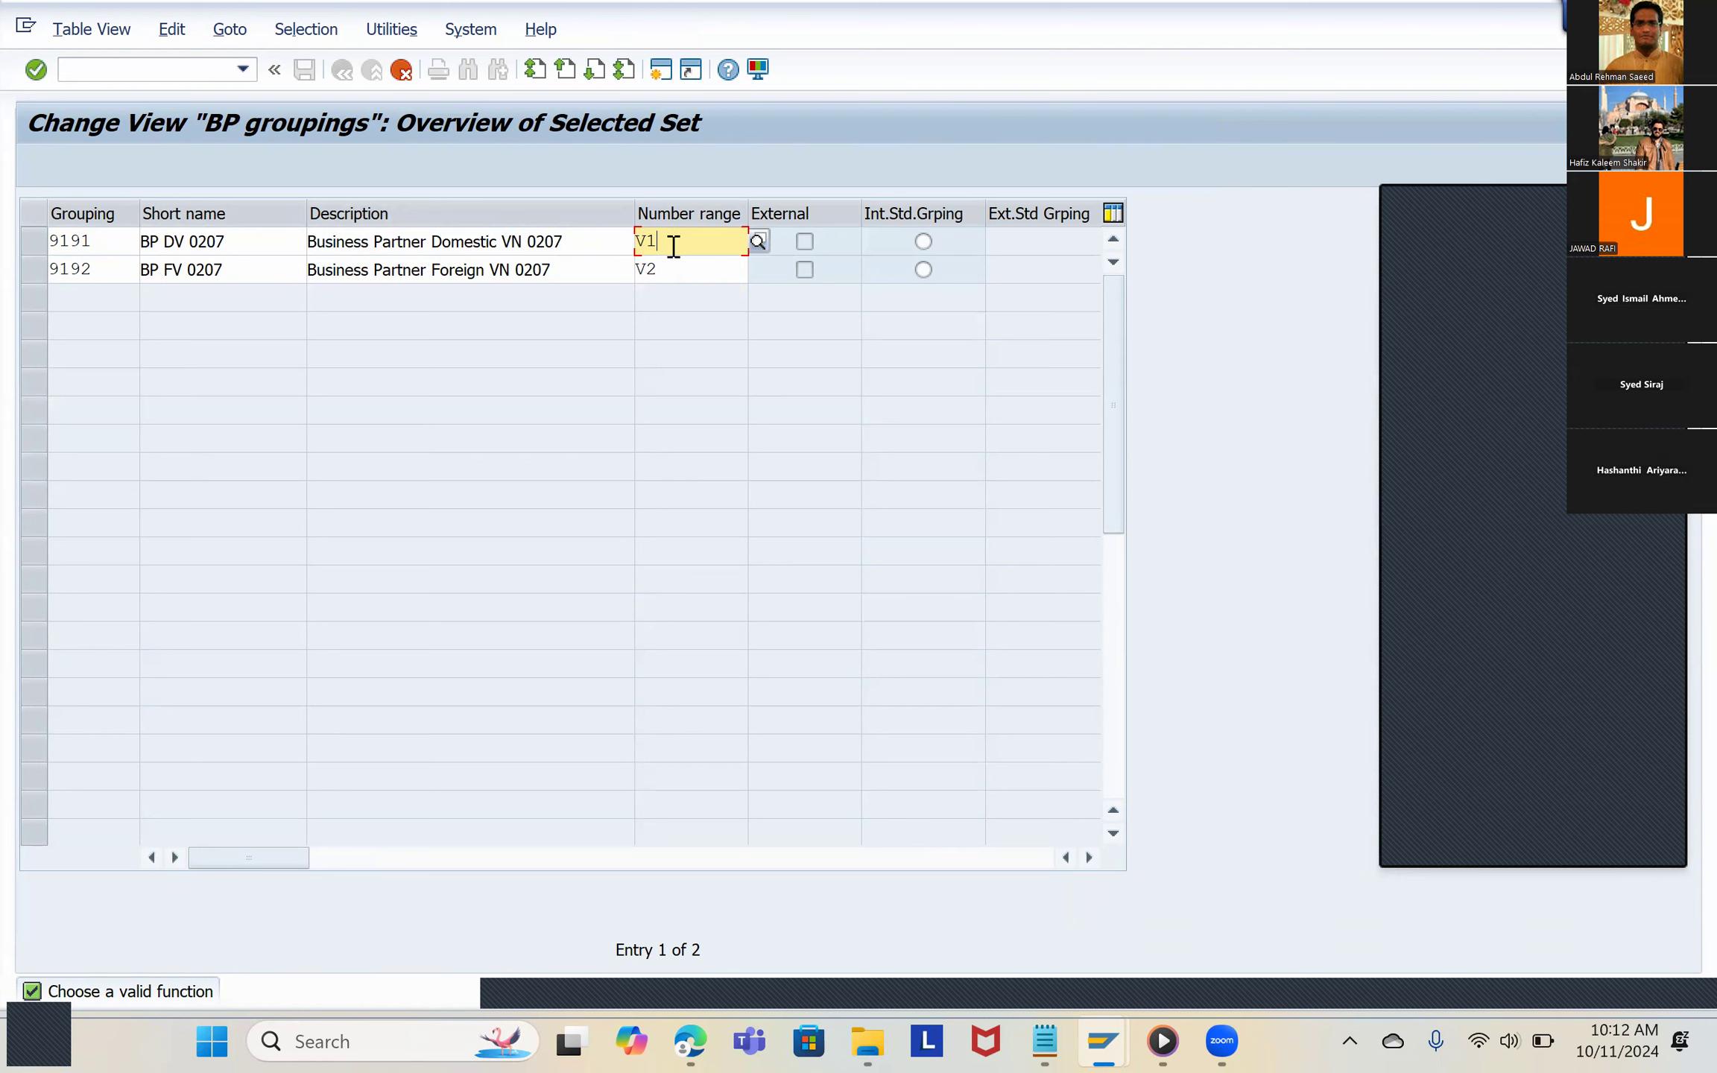
pyautogui.click(224, 245)
pyautogui.click(183, 240)
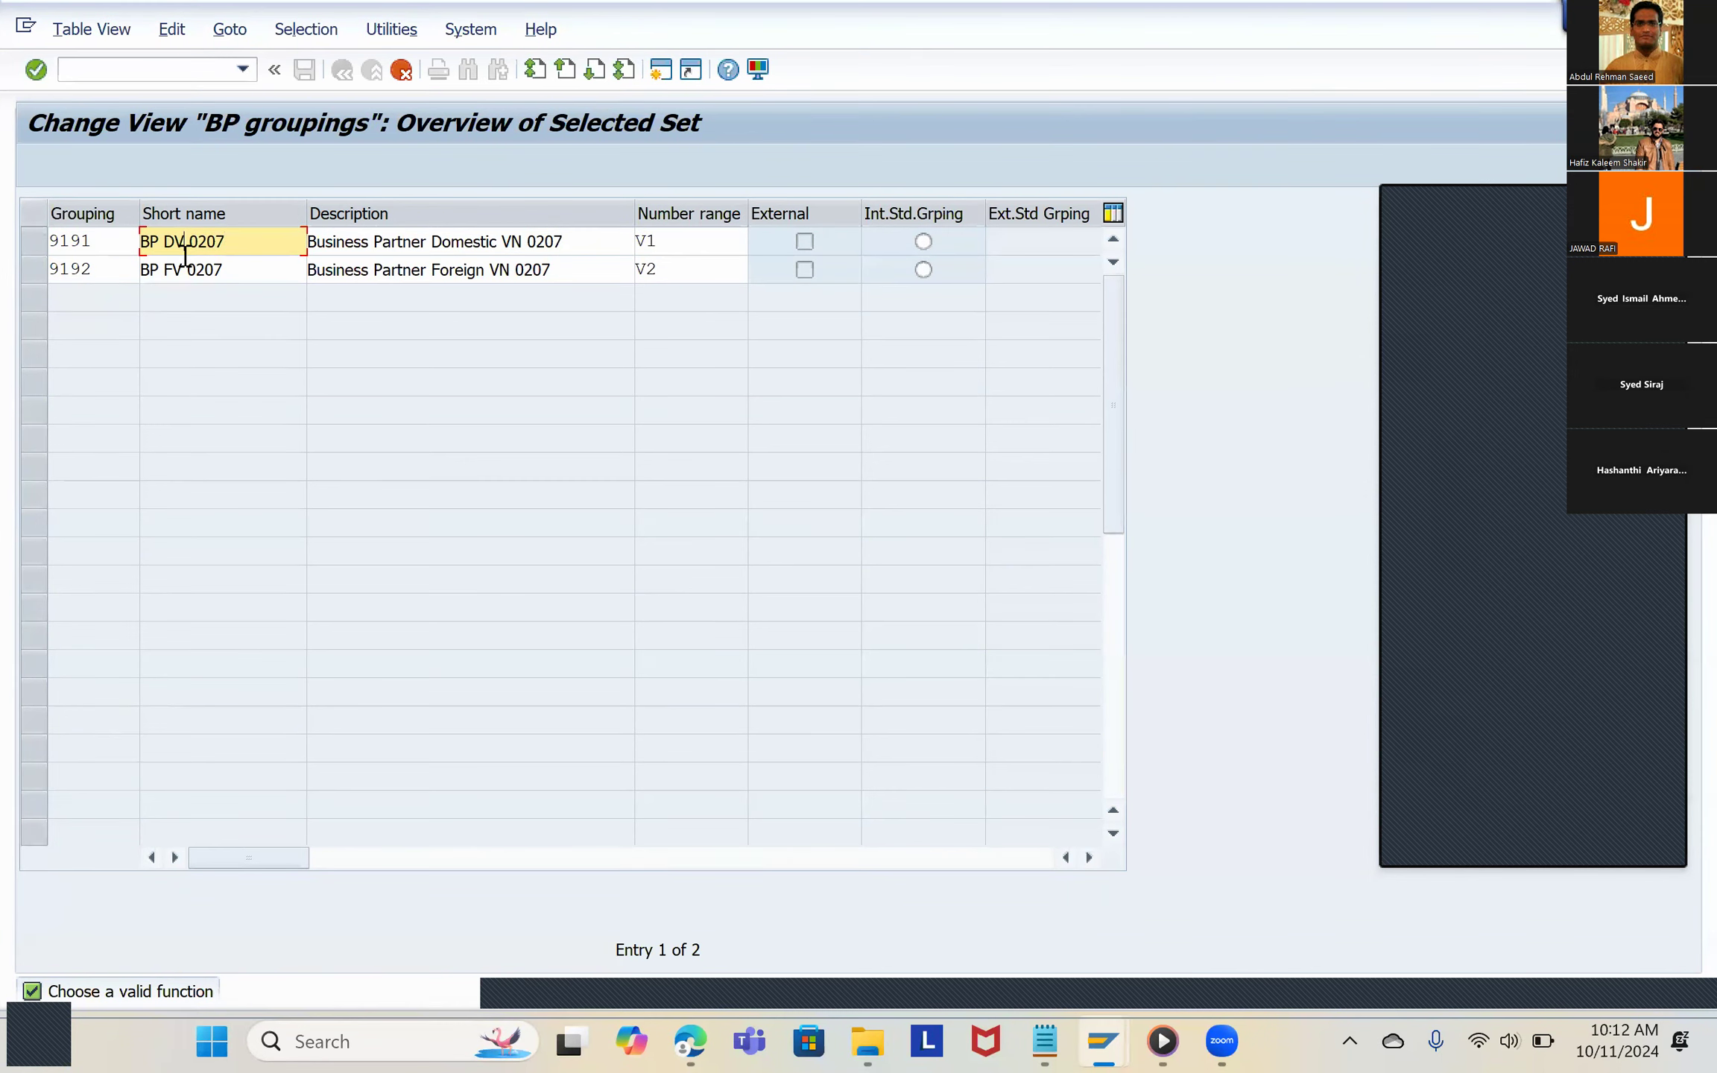
pyautogui.press('BackSpace')
pyautogui.press('BackSpace')
pyautogui.write('CUS  9191')
# Step: Change the short name of grouping 9192 to BP VEN 9192
pyautogui.click(158, 269)
pyautogui.click(181, 270)
pyautogui.press('BackSpace')
pyautogui.press('BackSpace')
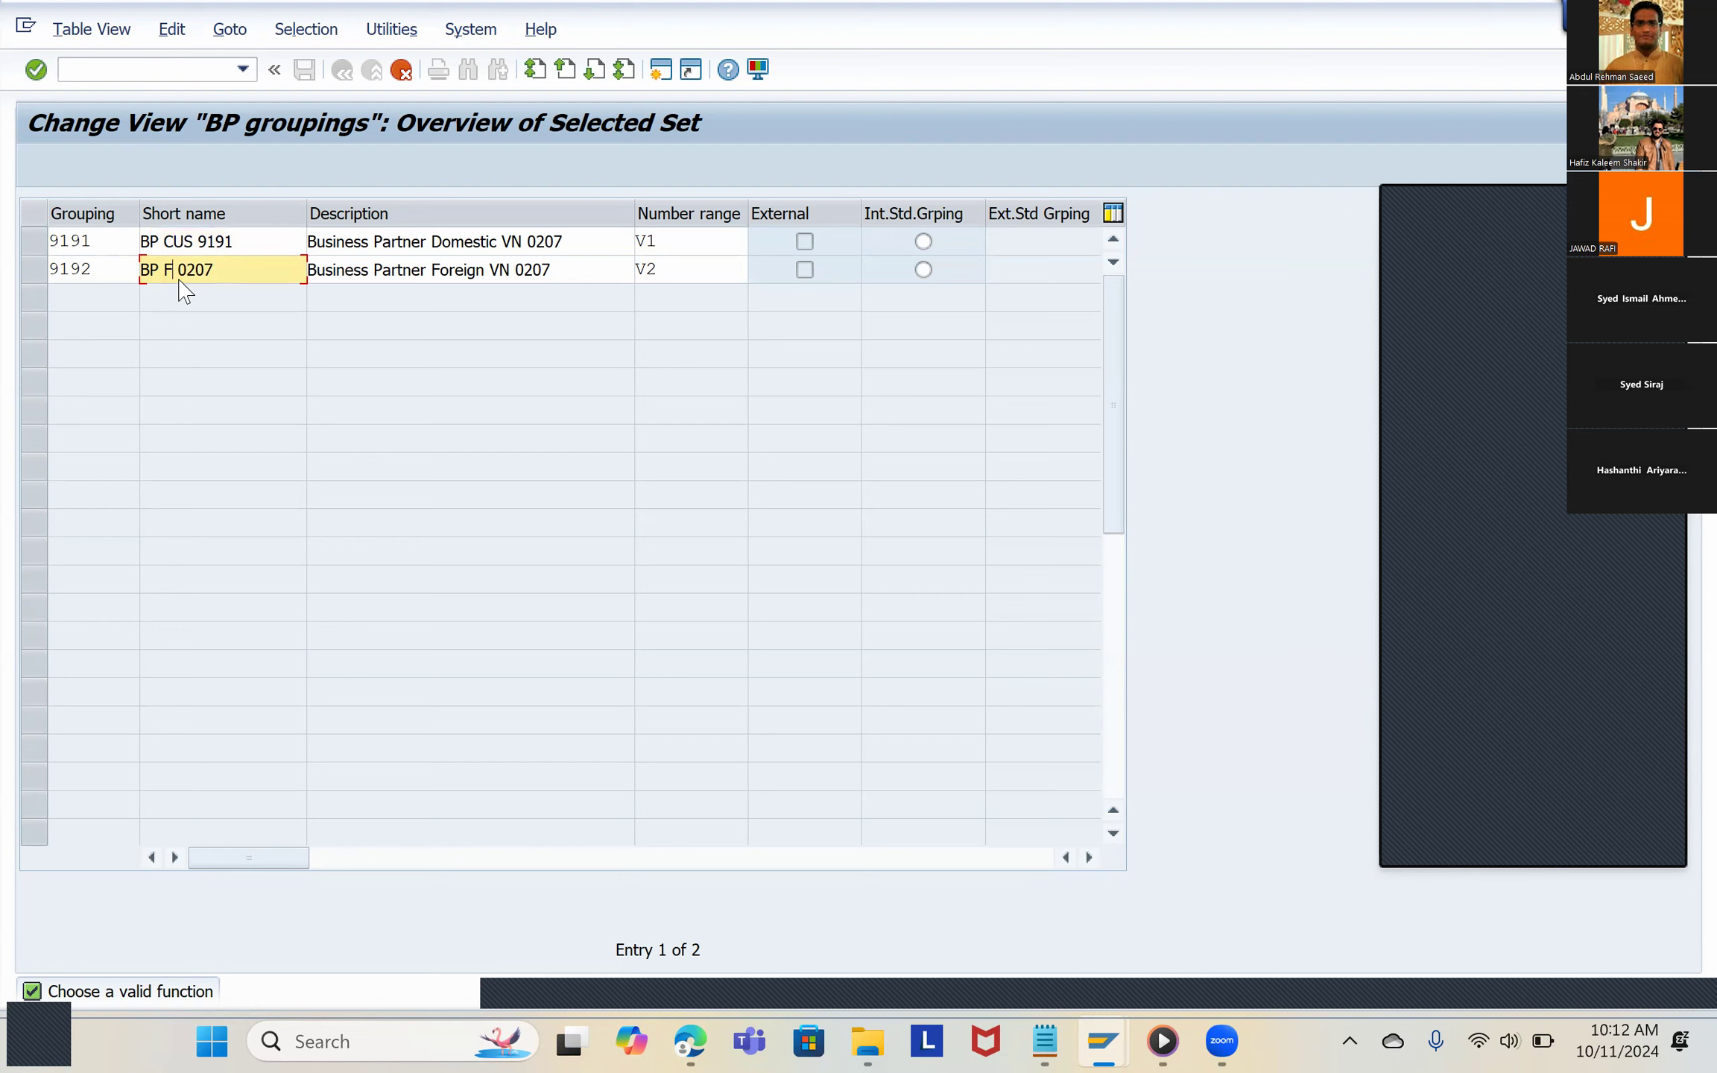
pyautogui.write('VEN')
pyautogui.press('Delete')
pyautogui.write('9192')
# Step: Replace the words "Business Partner Domestic VN" in the description of grouping 9191 with BP
pyautogui.click(482, 238)
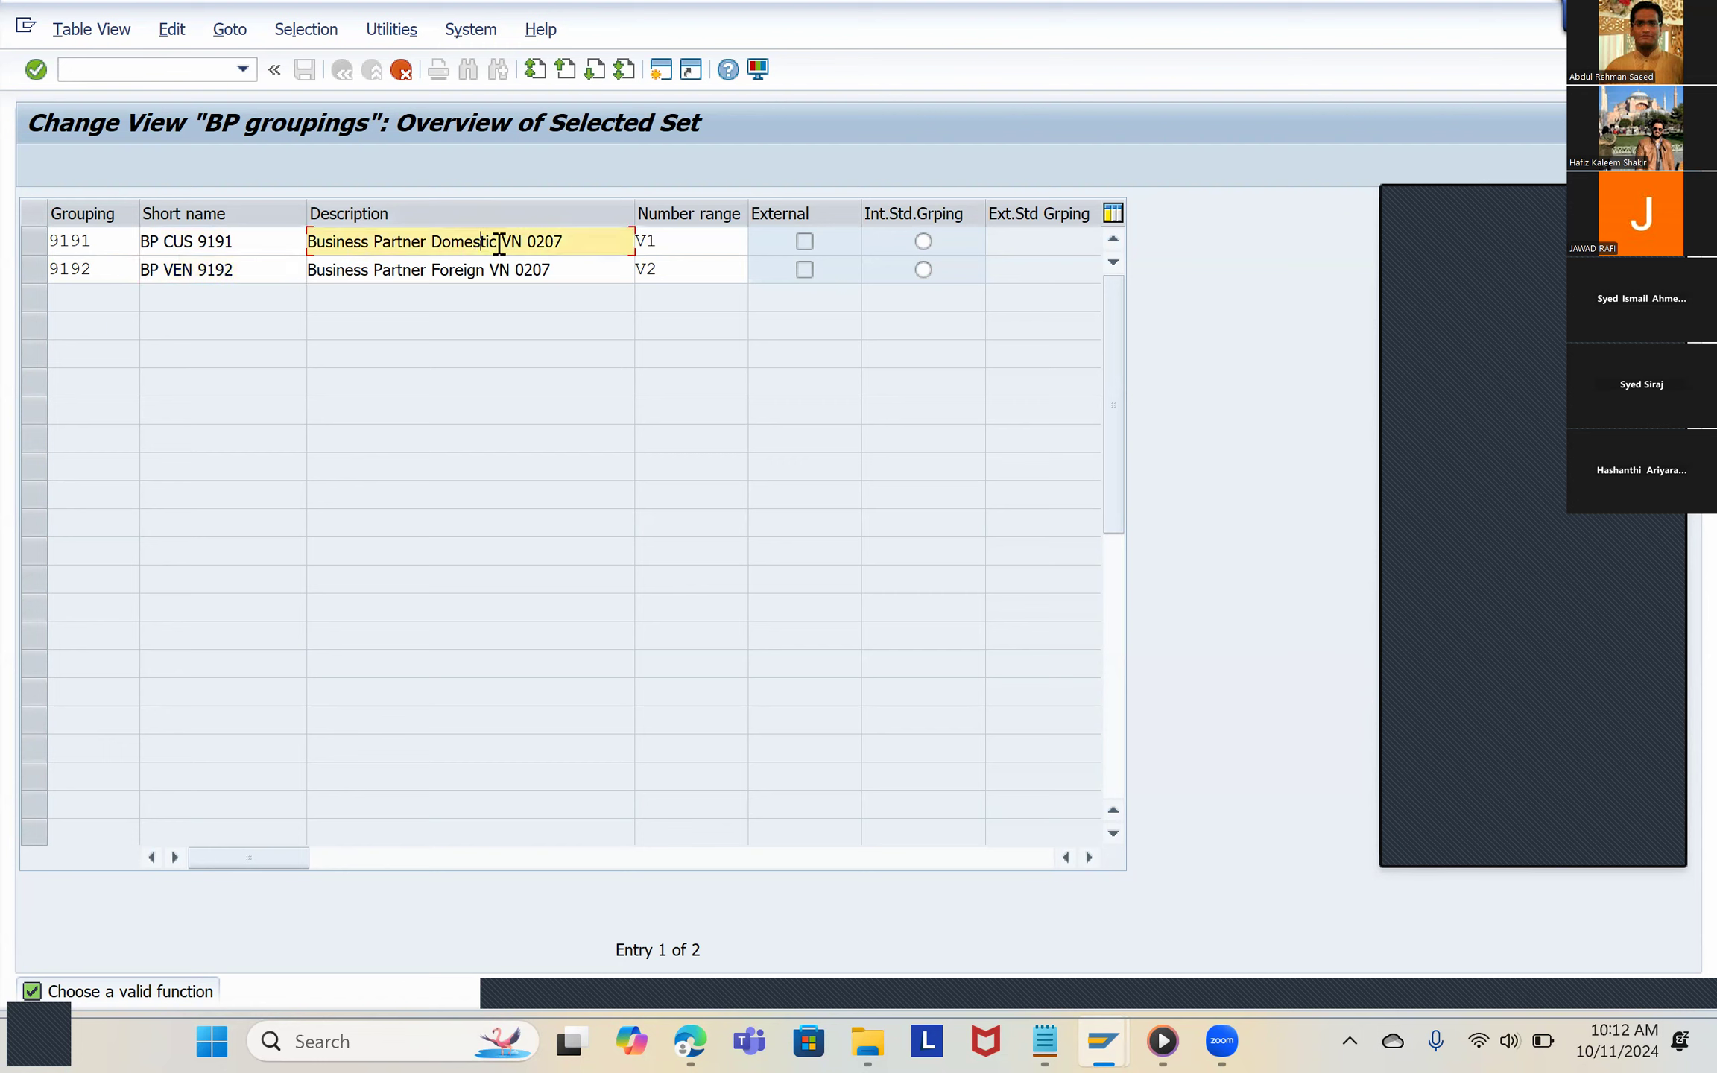
pyautogui.doubleClick(496, 247)
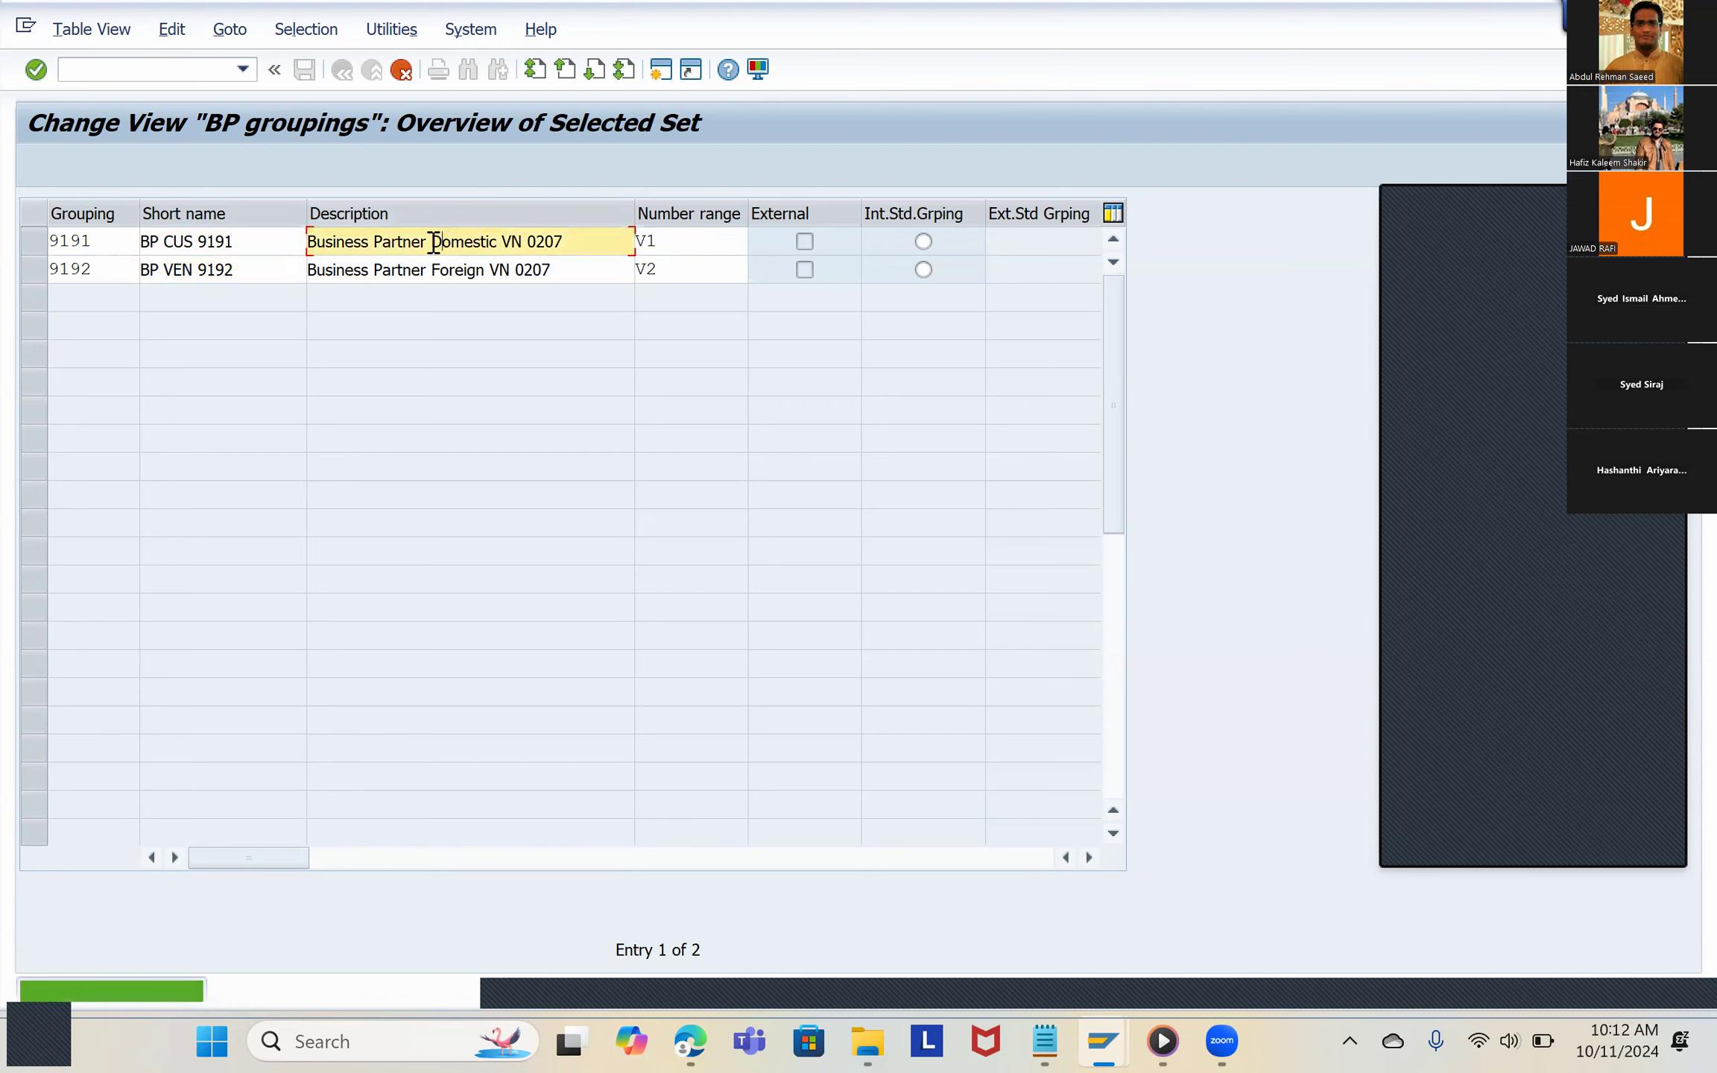
pyautogui.doubleClick(466, 254)
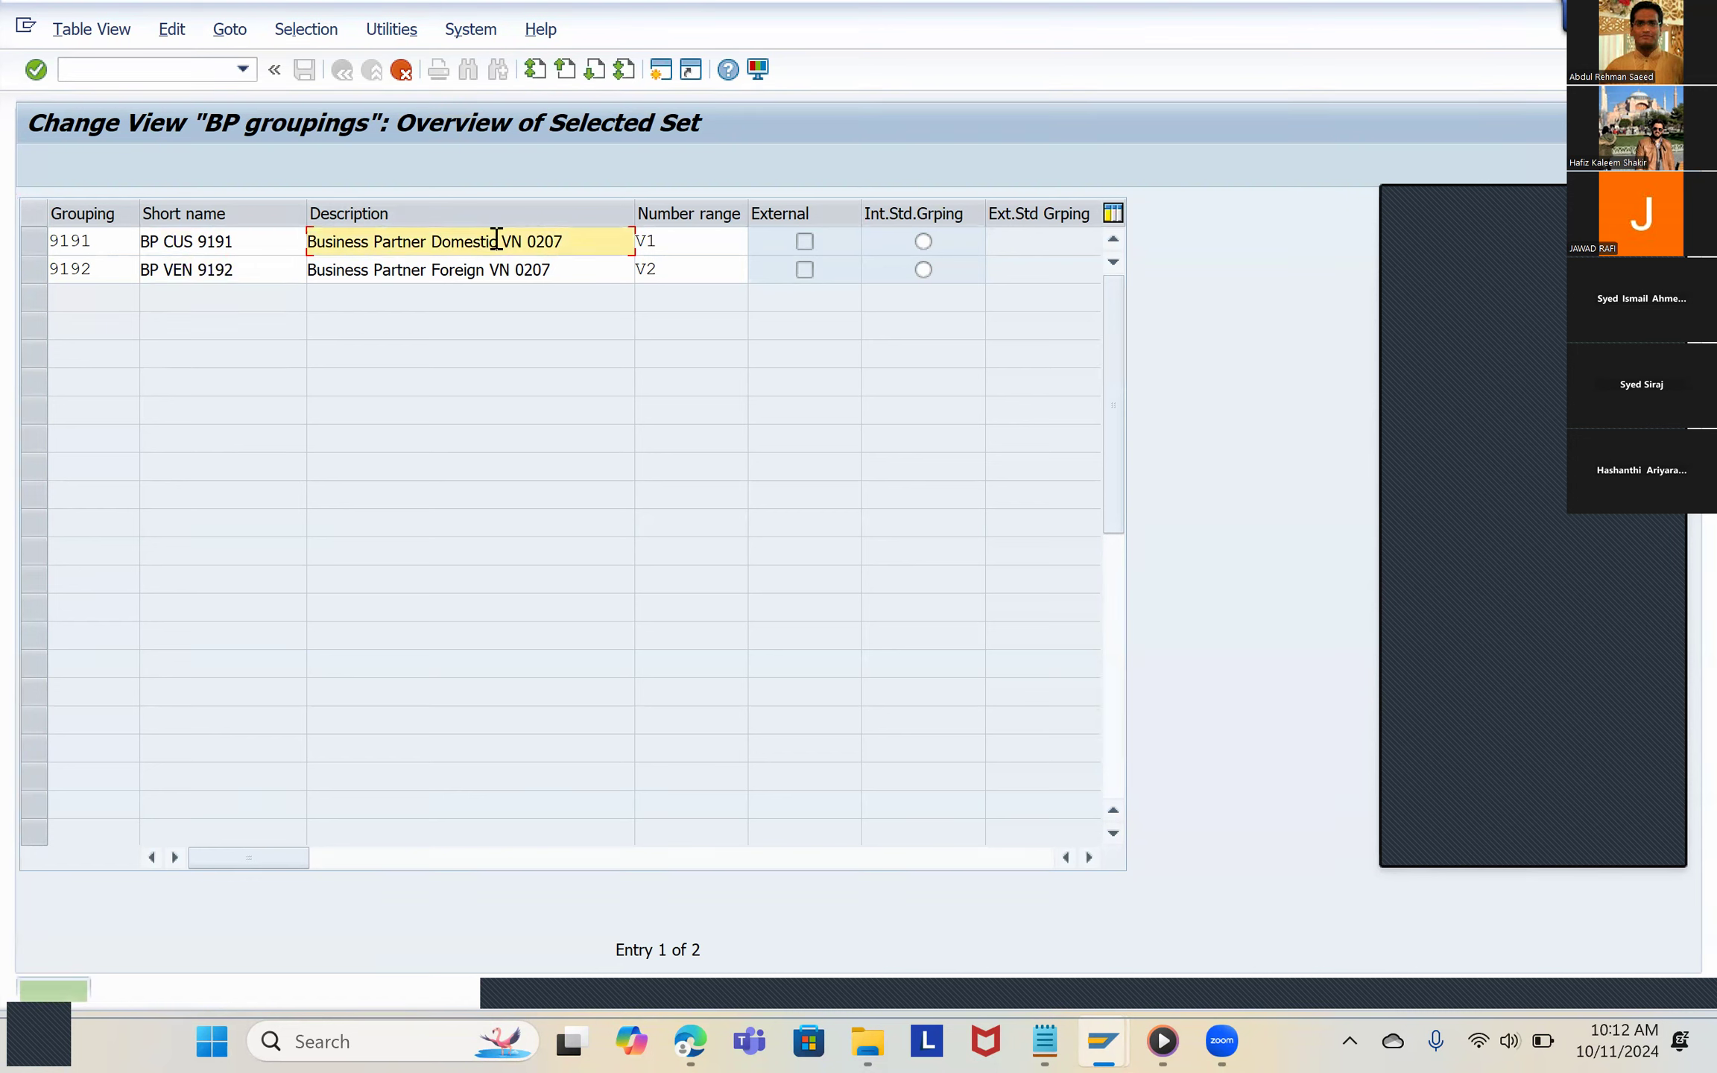
pyautogui.press('BackSpace')
pyautogui.press('BackSpace')
pyautogui.press('BackSpace')
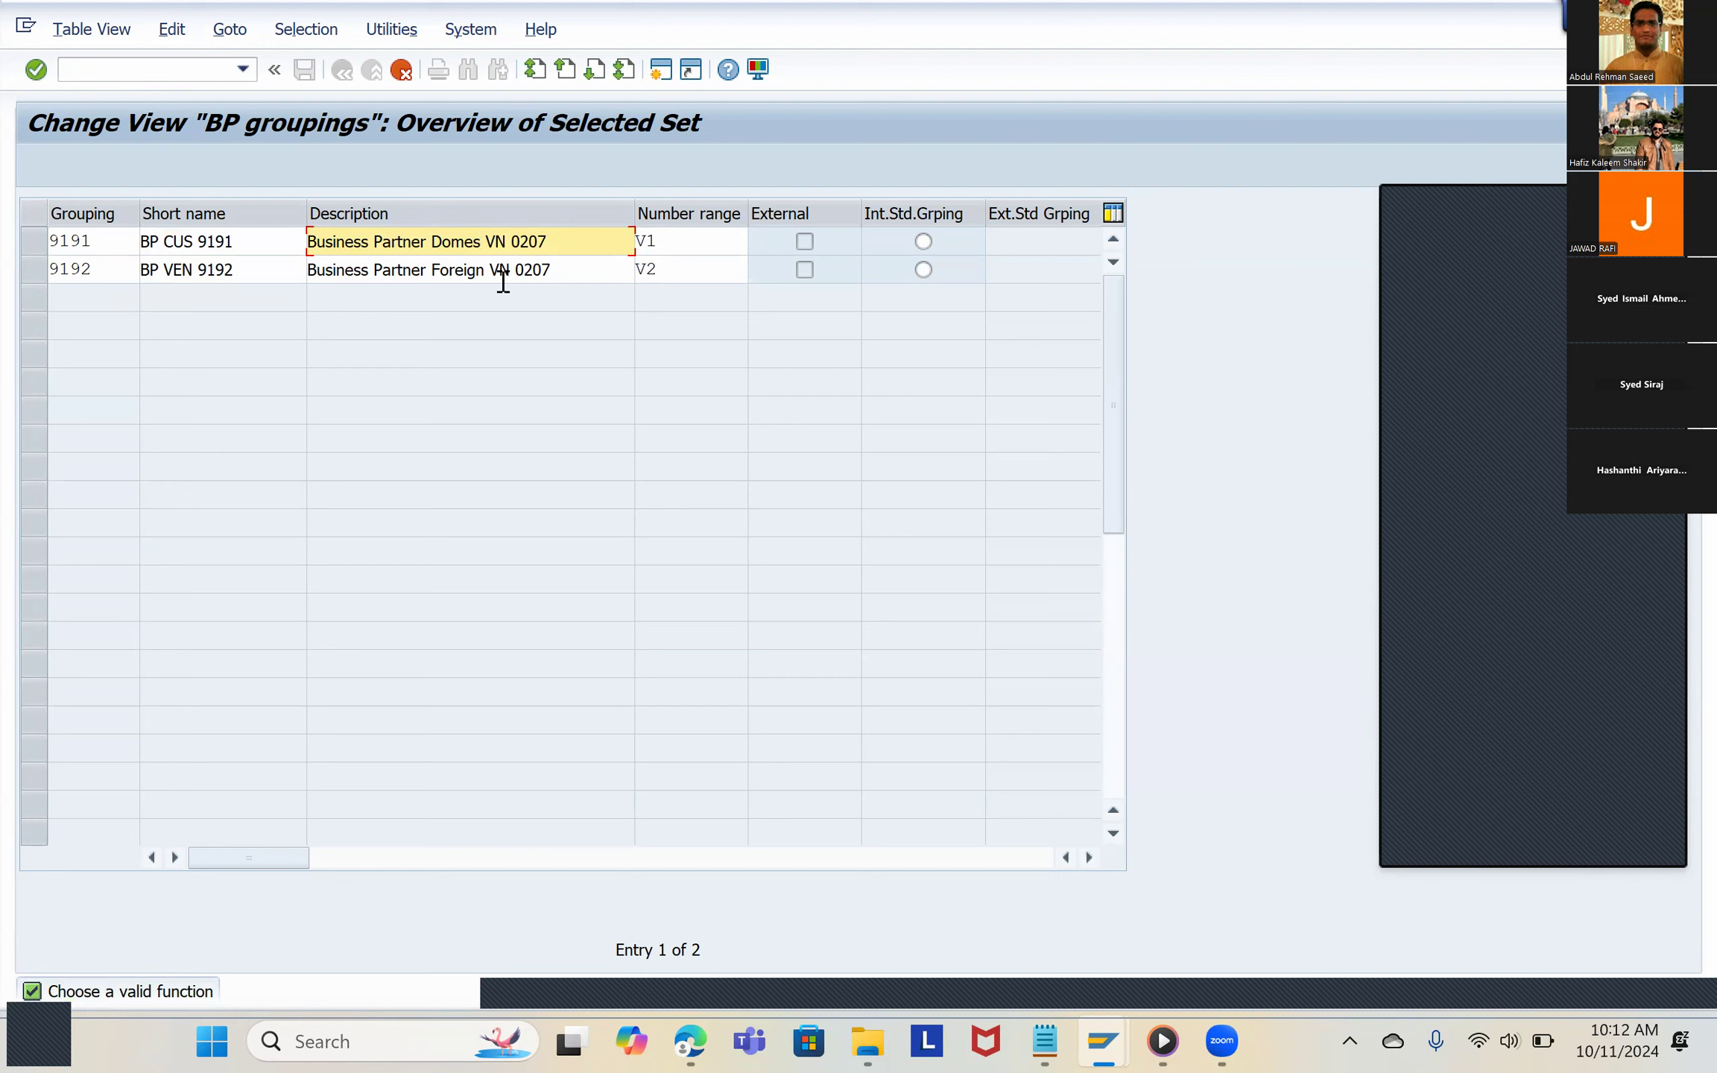
pyautogui.press('BackSpace')
pyautogui.press('BackSpace')
pyautogui.press('BackSpace')
pyautogui.press('BackSpace')
pyautogui.press('BackSpace')
pyautogui.press('BackSpace')
pyautogui.press('BackSpace')
pyautogui.press('BackSpace')
pyautogui.press('BackSpace')
pyautogui.press('BackSpace')
pyautogui.press('BackSpace')
pyautogui.press('BackSpace')
pyautogui.press('BackSpace')
pyautogui.press('BackSpace')
pyautogui.press('BackSpace')
pyautogui.press('BackSpace')
pyautogui.press('BackSpace')
pyautogui.press('BackSpace')
pyautogui.press('BackSpace')
pyautogui.press('BackSpace')
pyautogui.write('BP')
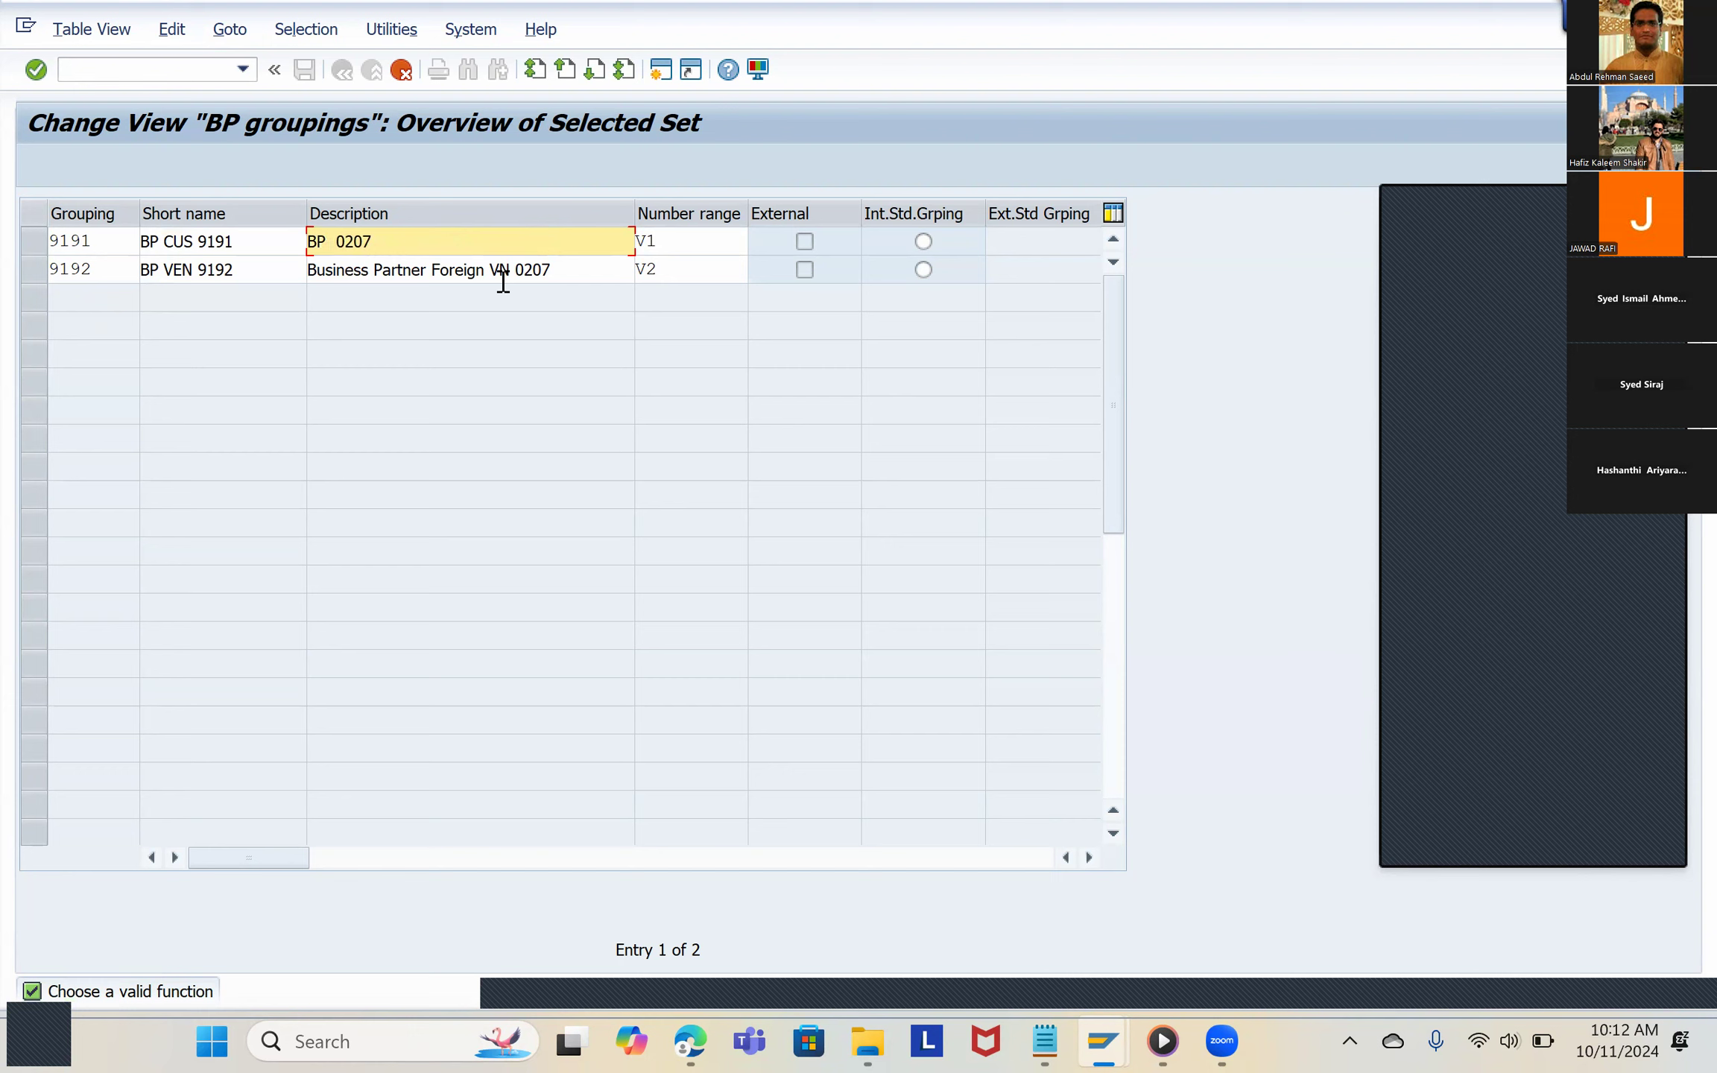
# Step: Change the number in the short name of grouping 9192 so it reads BP VEN 9191
pyautogui.click(267, 275)
pyautogui.press('BackSpace')
pyautogui.write('1')
# Step: Complete the description of grouping 9191 as "BP Customer 9191"
pyautogui.click(399, 240)
pyautogui.click(330, 241)
pyautogui.write('C')
pyautogui.press('BackSpace')
pyautogui.press('Delete')
pyautogui.press('Delete')
pyautogui.press('Delete')
pyautogui.press('Delete')
pyautogui.write('Customer 9191')
# Step: Replace the description of grouping 9192 with "BP Vendor 9191"
pyautogui.click(559, 273)
pyautogui.moveTo(559, 274); pyautogui.dragTo(283, 311)
pyautogui.write('BP ')
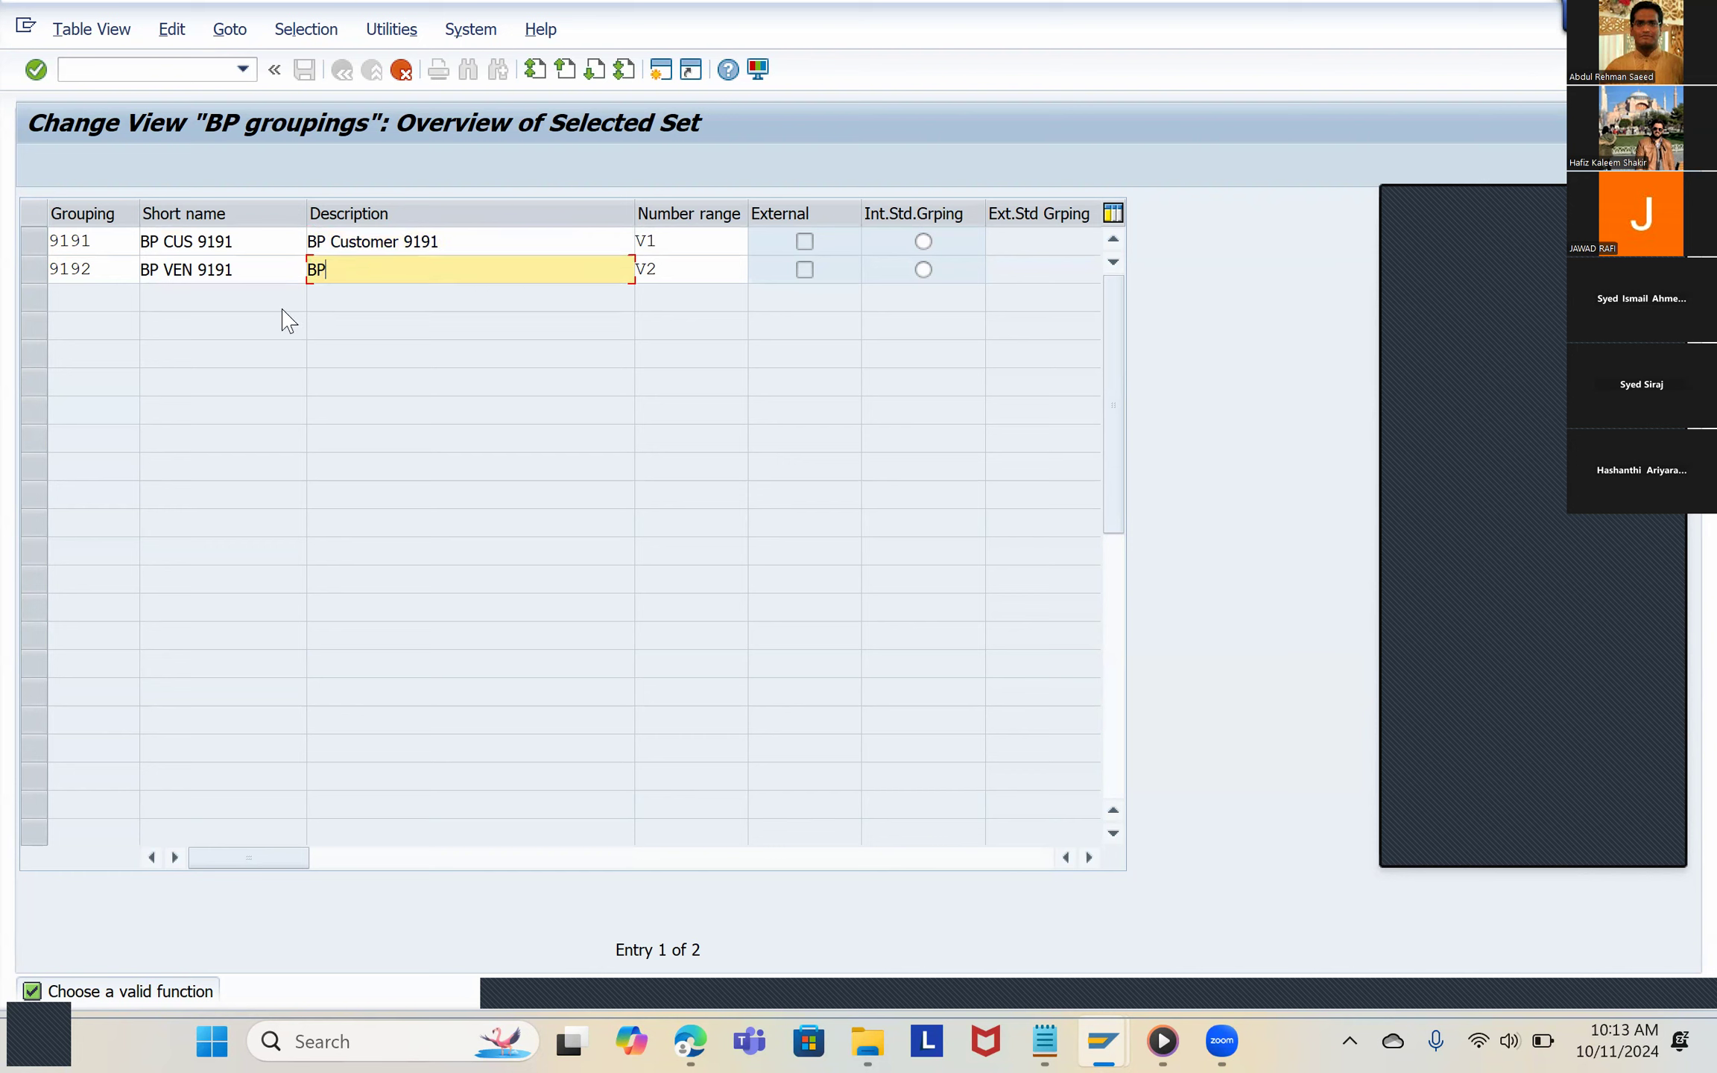
pyautogui.write('Vendor 9191')
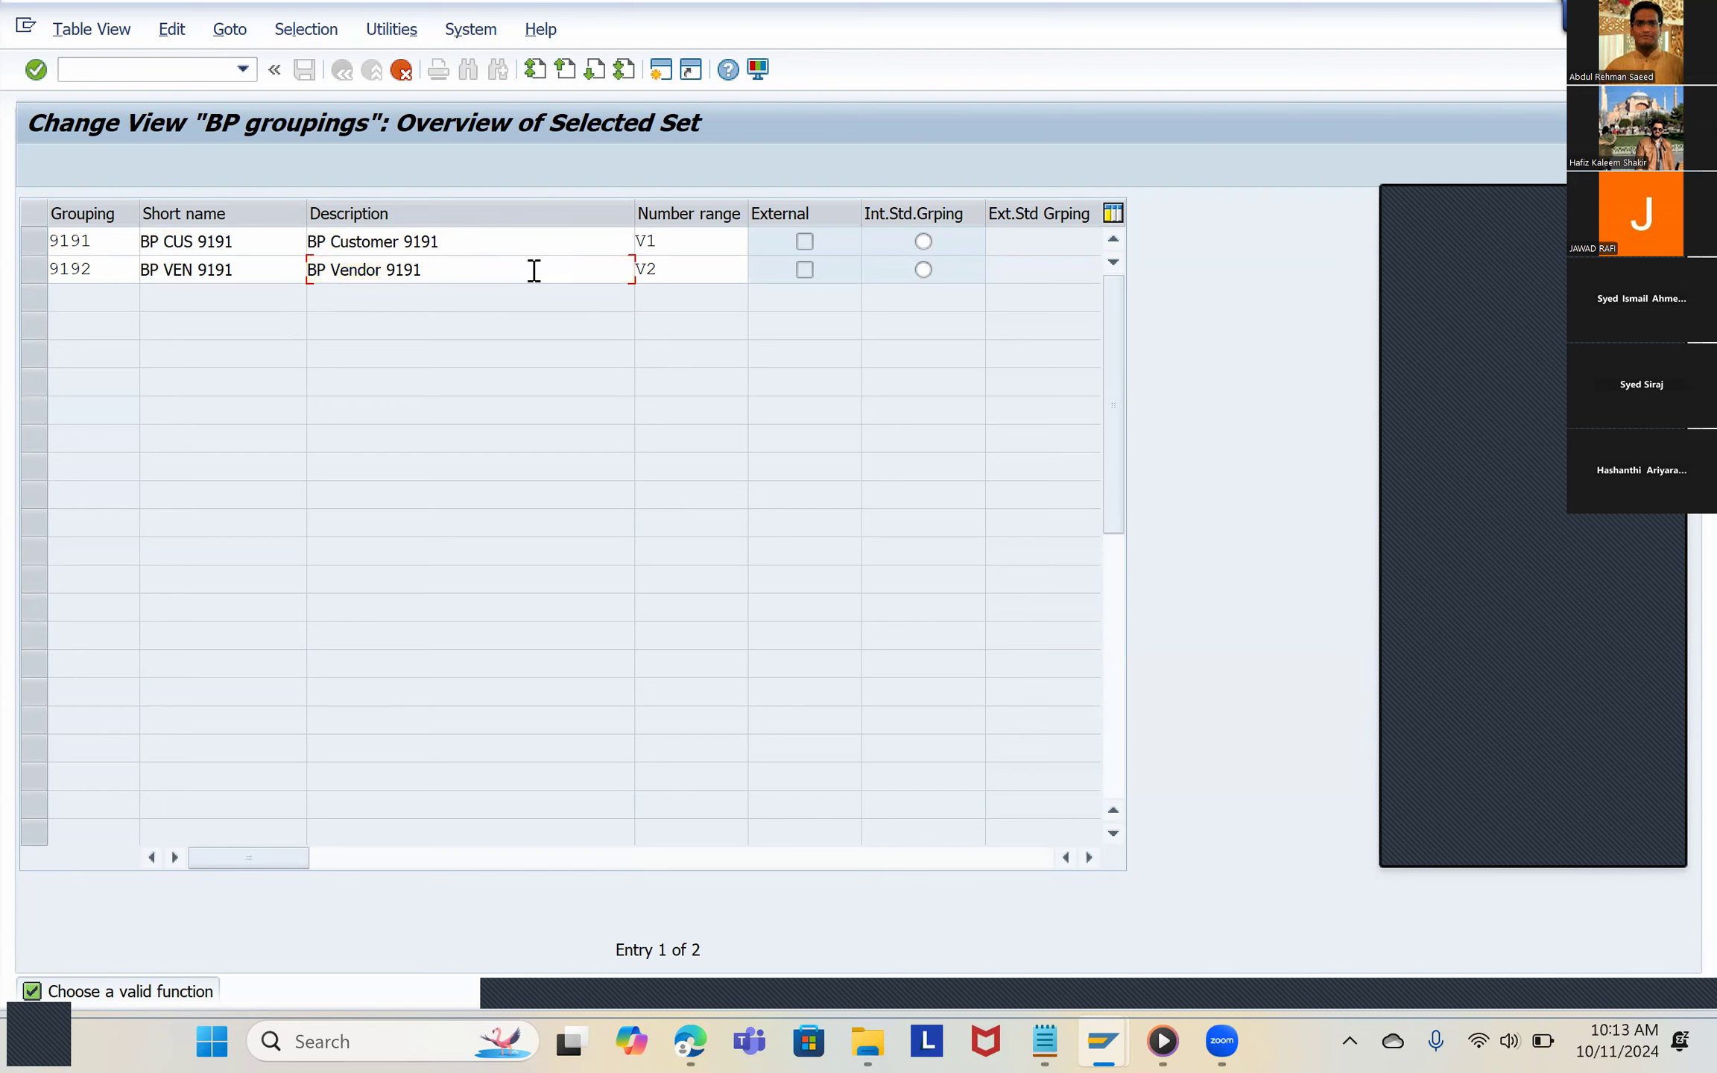
# Step: Assign number range GJ to grouping 9191
pyautogui.click(667, 272)
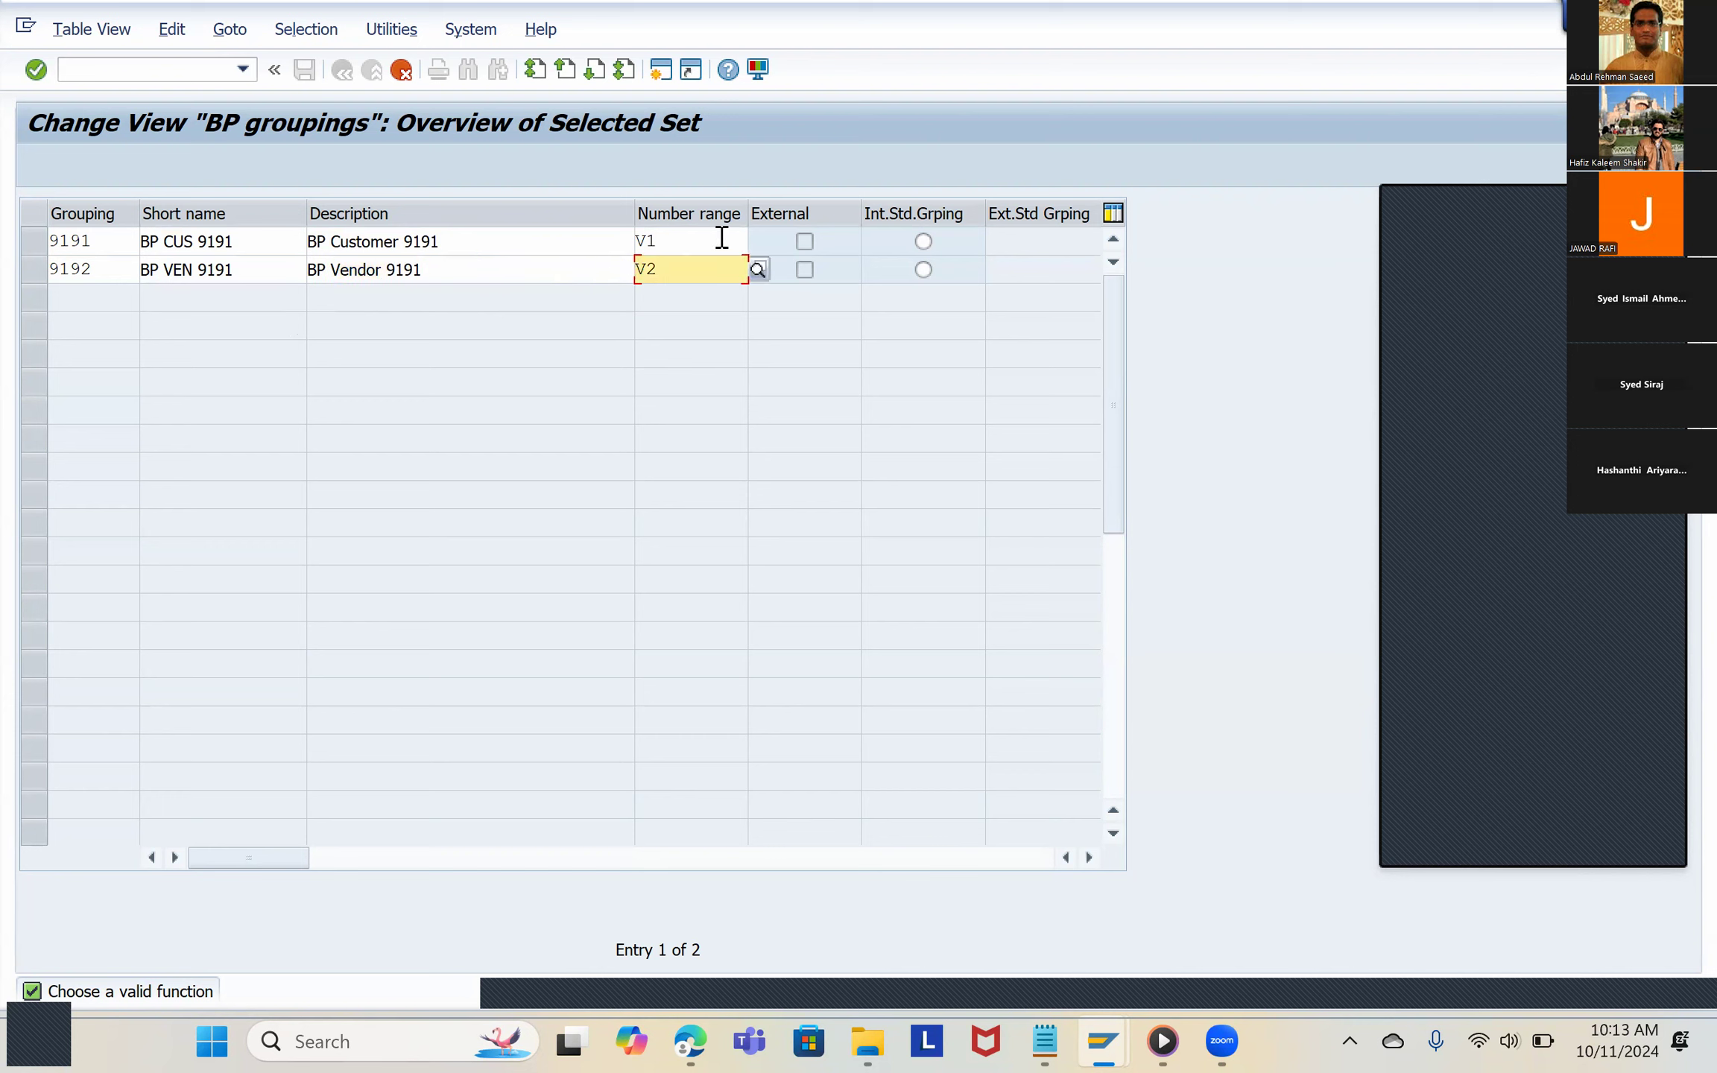
pyautogui.click(693, 242)
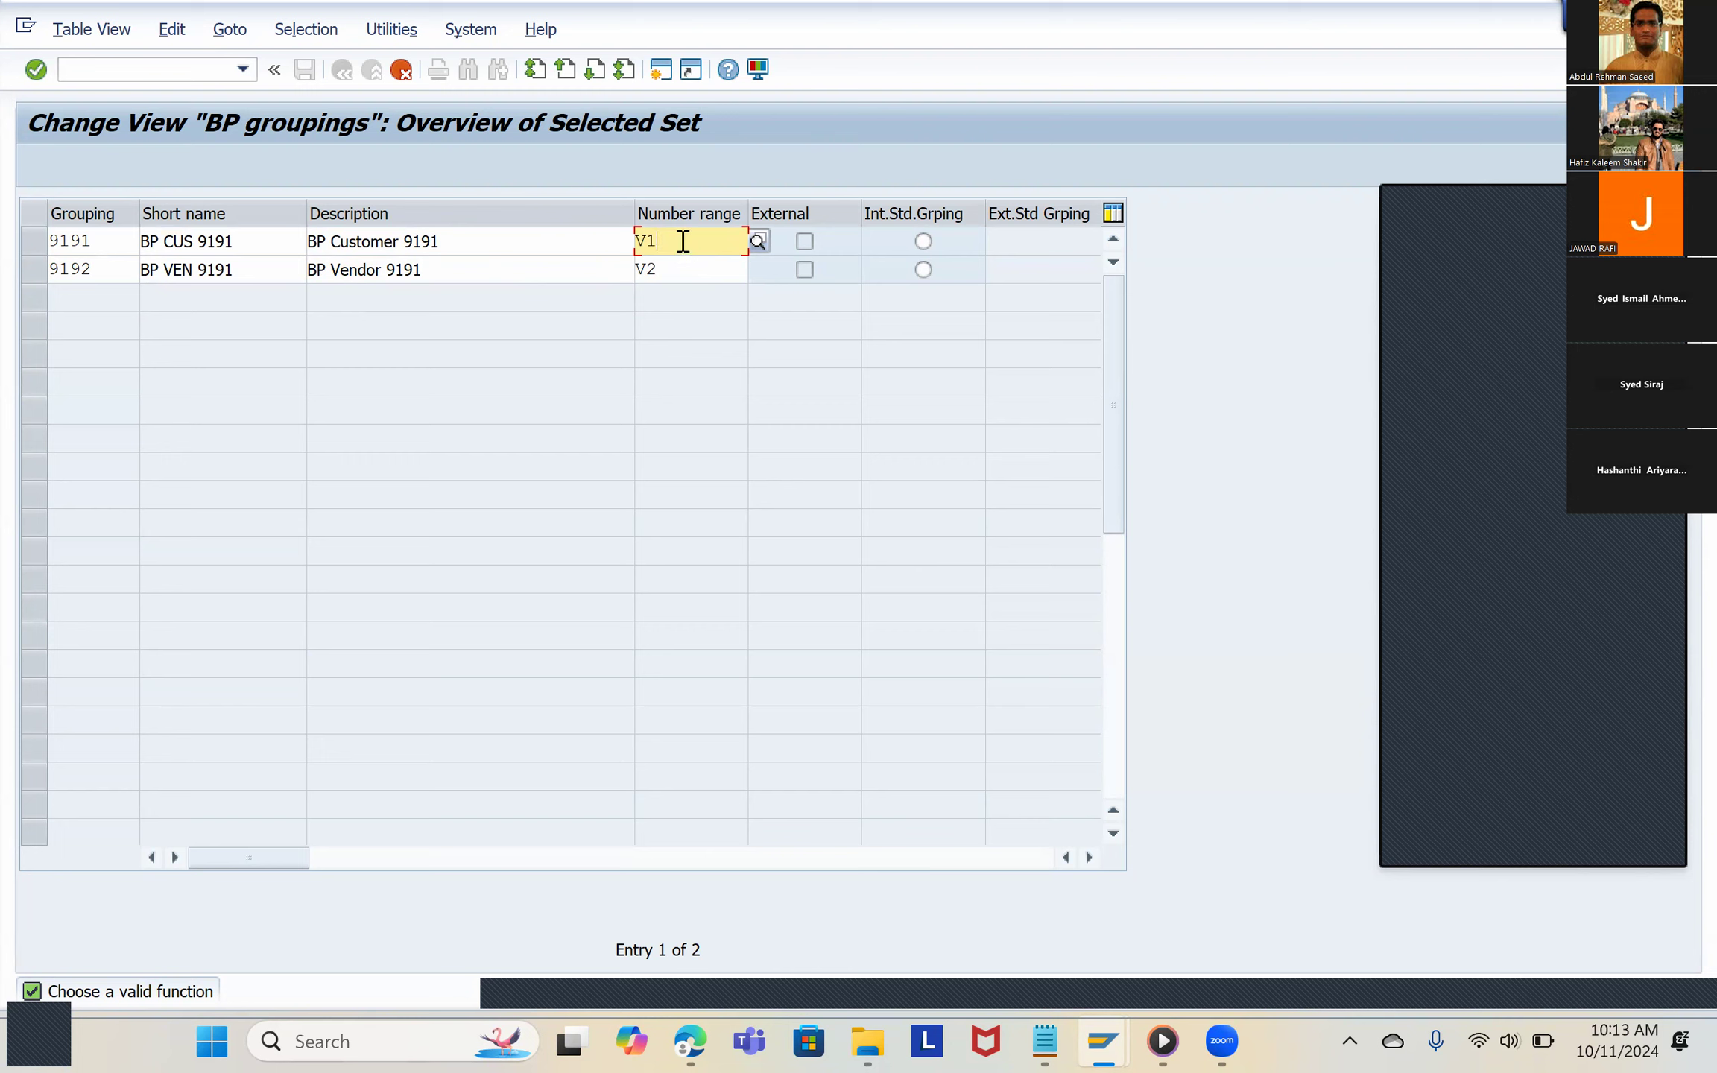
pyautogui.moveTo(683, 241); pyautogui.dragTo(635, 240)
pyautogui.write('GJ')
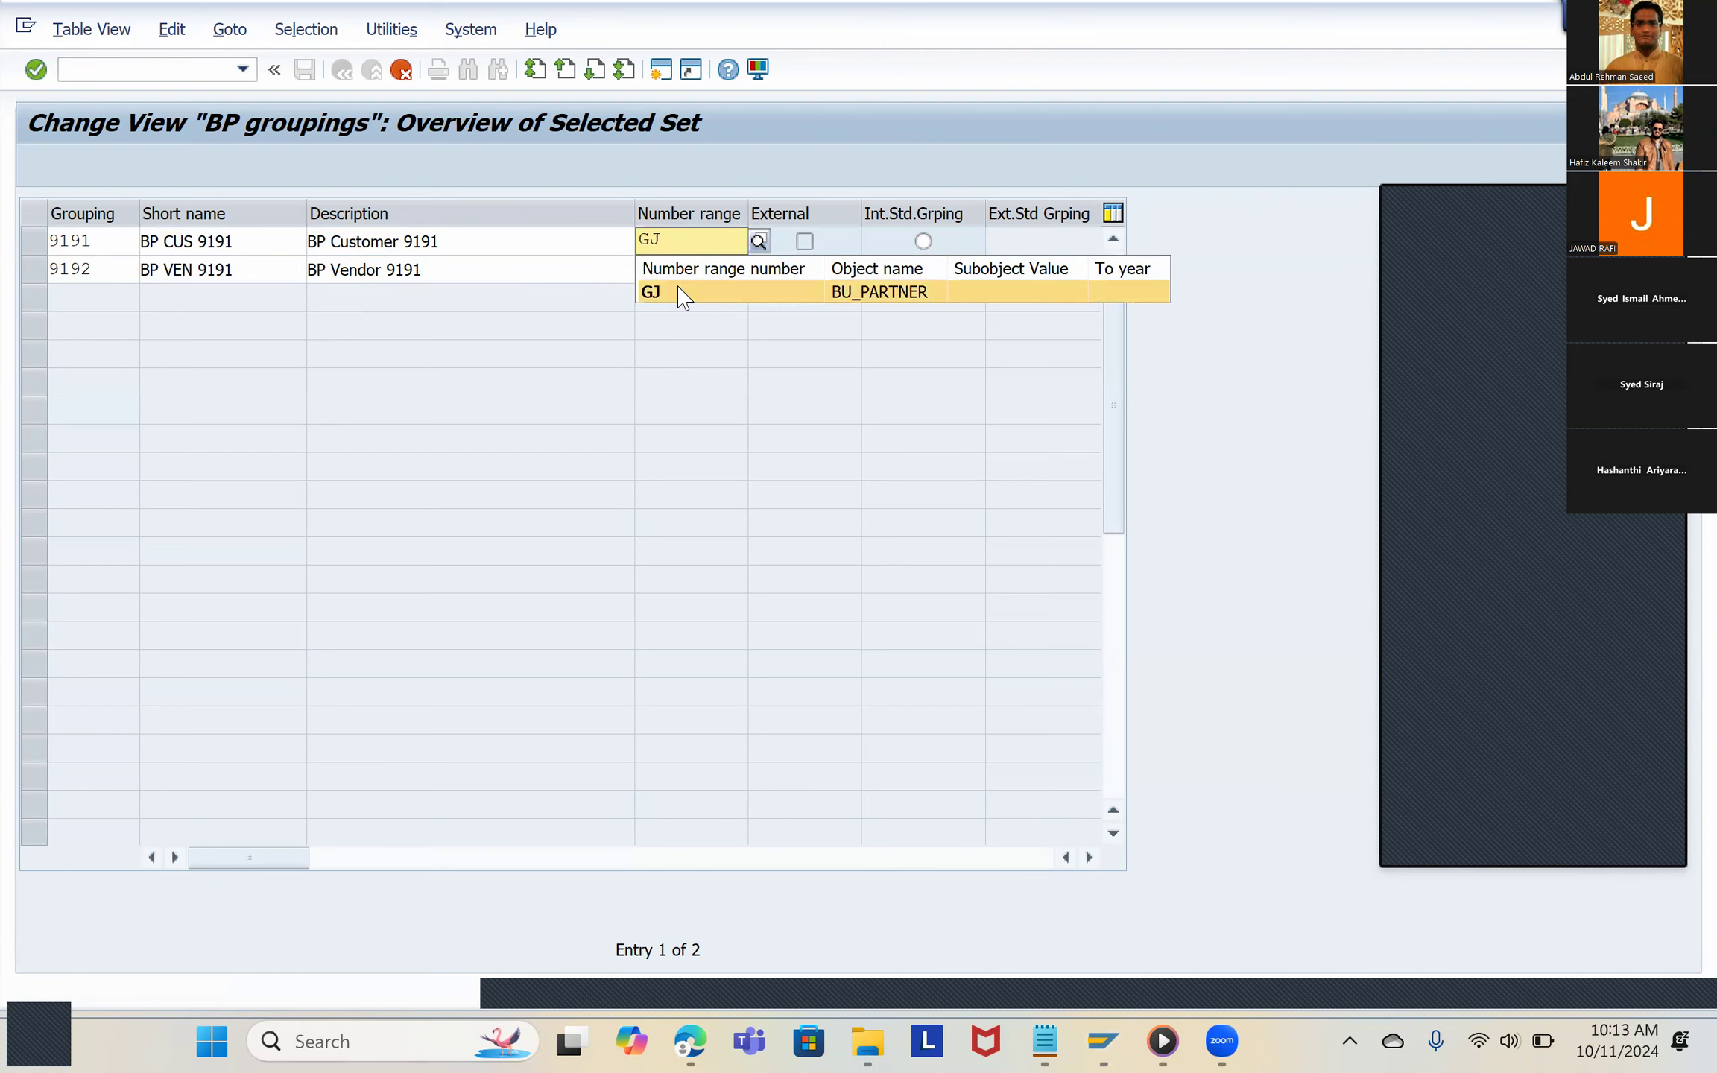
pyautogui.click(683, 297)
# Step: Assign number range M5 to grouping 9192 and confirm the two copied entries
pyautogui.click(682, 271)
pyautogui.doubleClick(609, 270)
pyautogui.click(643, 262)
pyautogui.moveTo(648, 262); pyautogui.dragTo(628, 263)
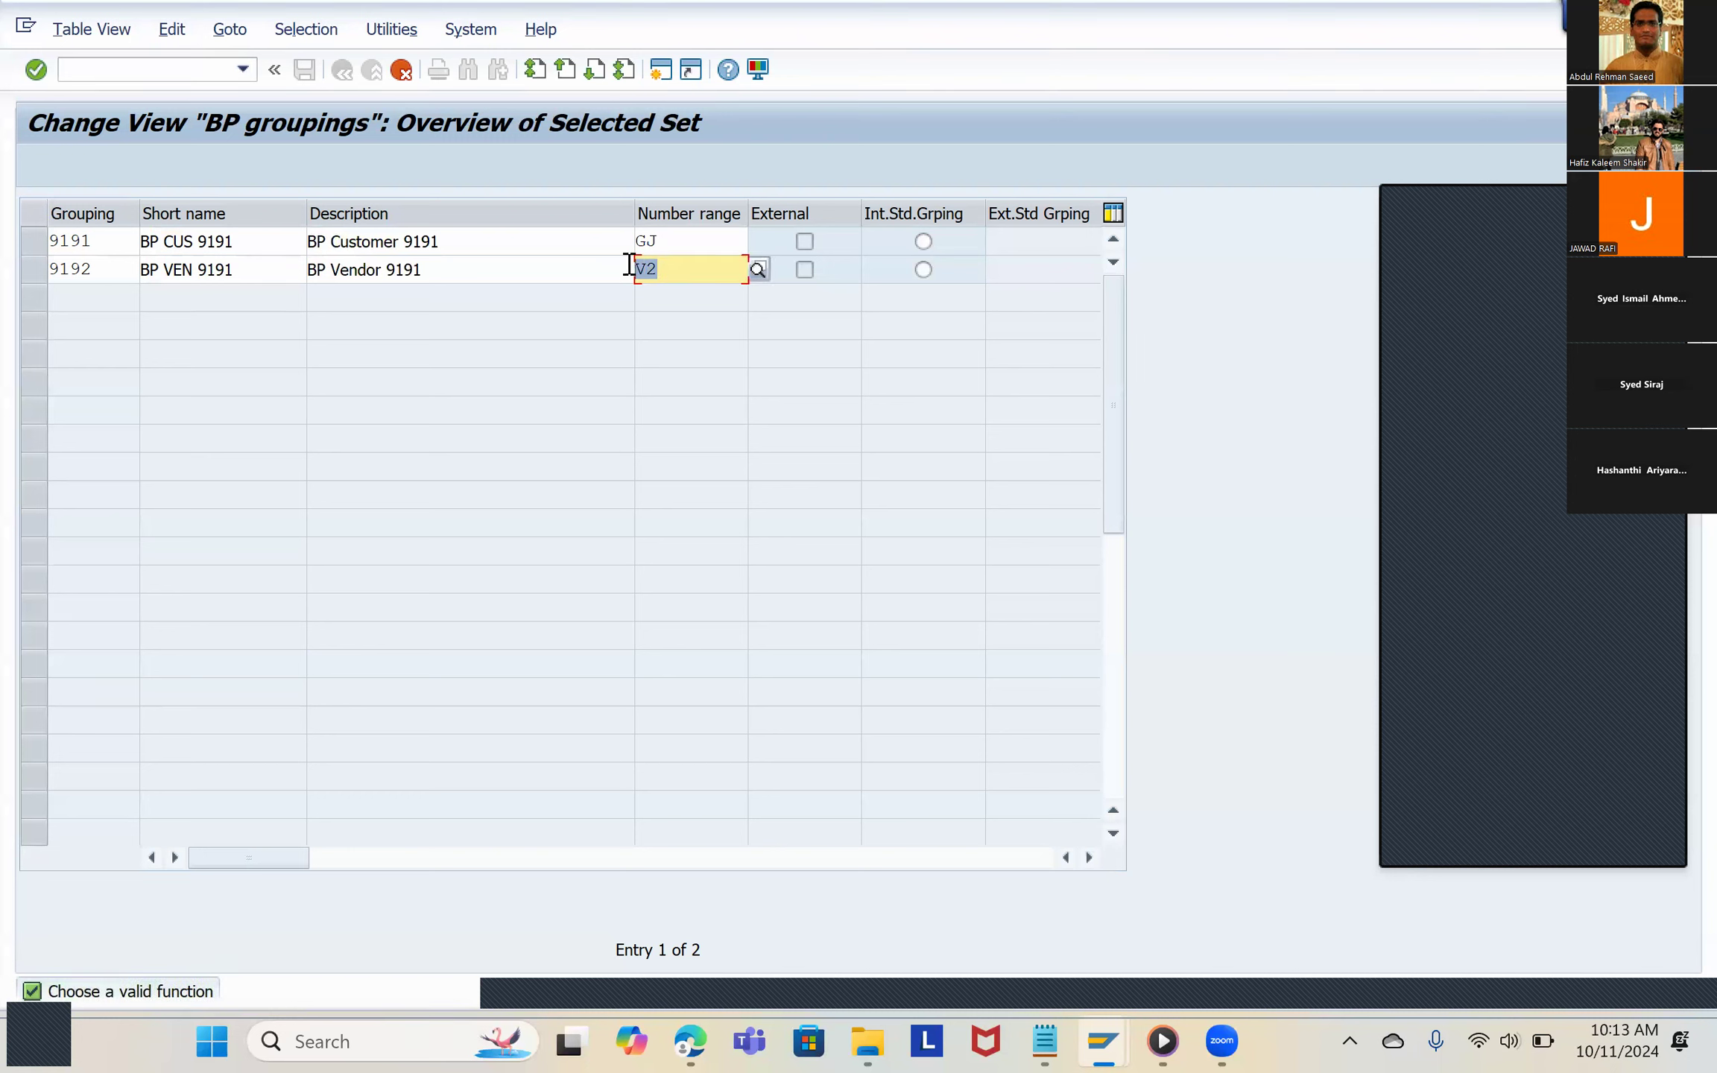
pyautogui.write('M5')
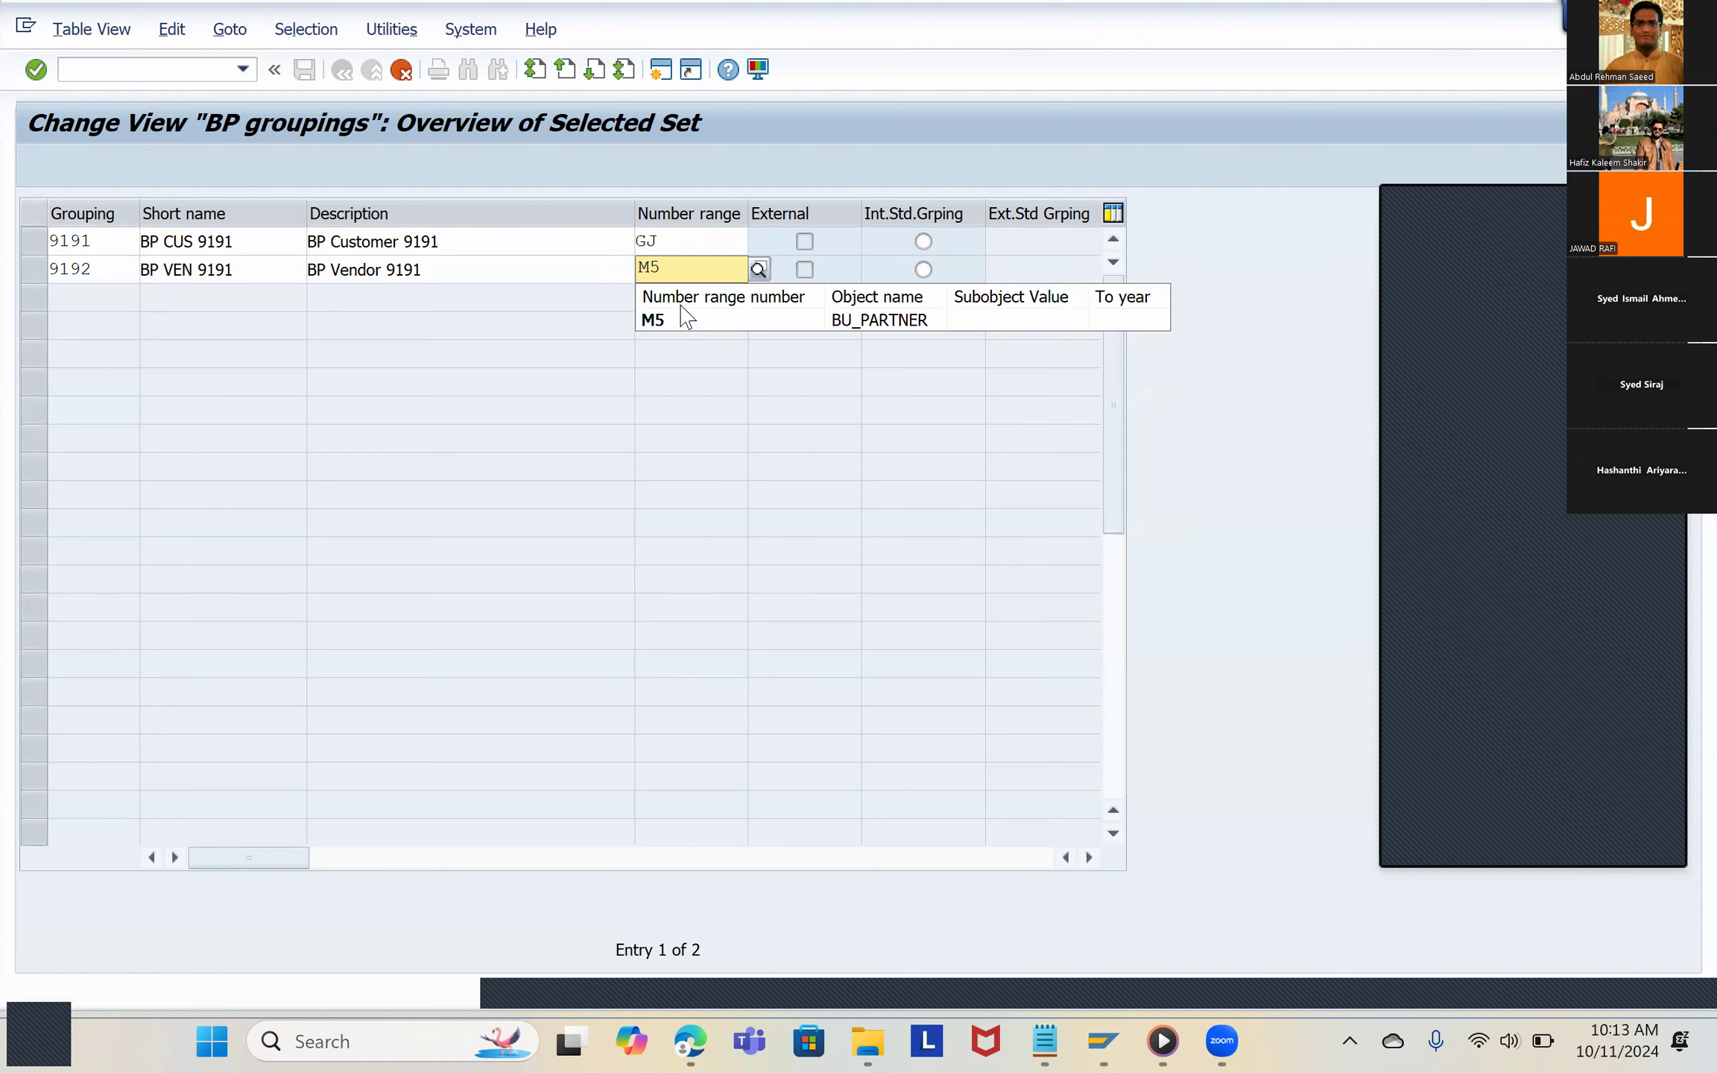
pyautogui.click(683, 333)
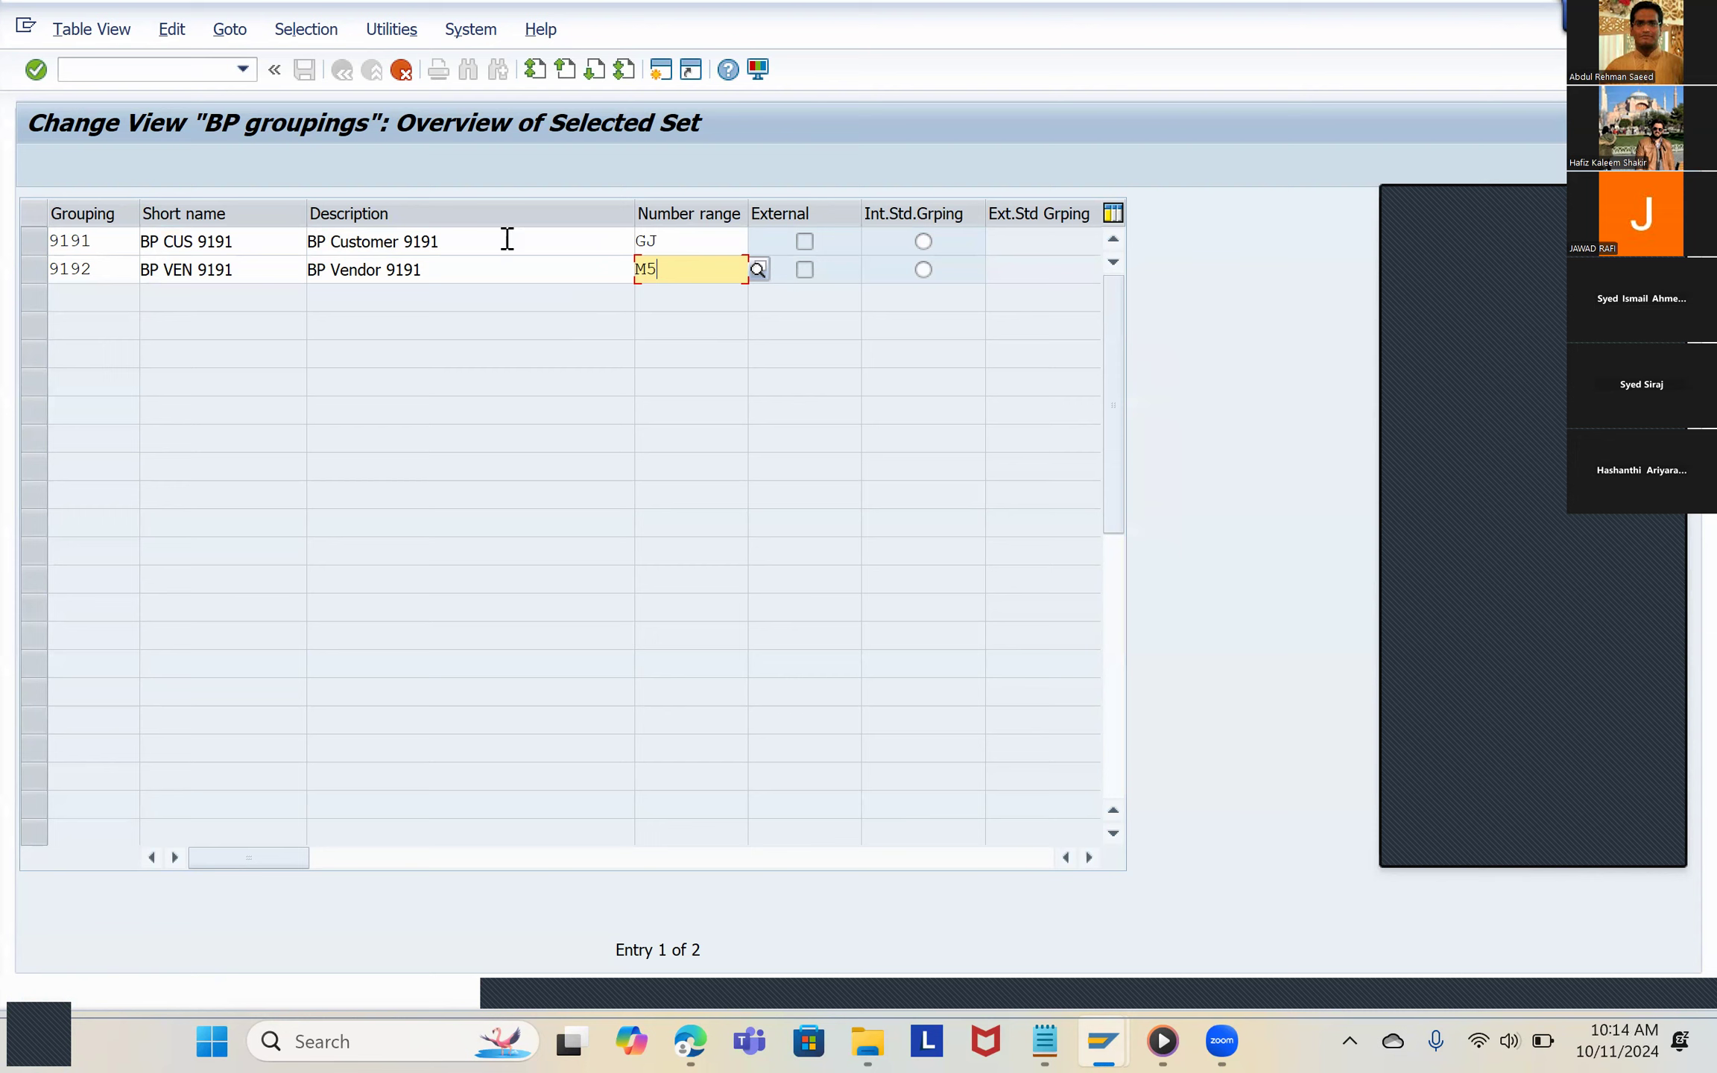
pyautogui.click(471, 244)
pyautogui.press('F6')
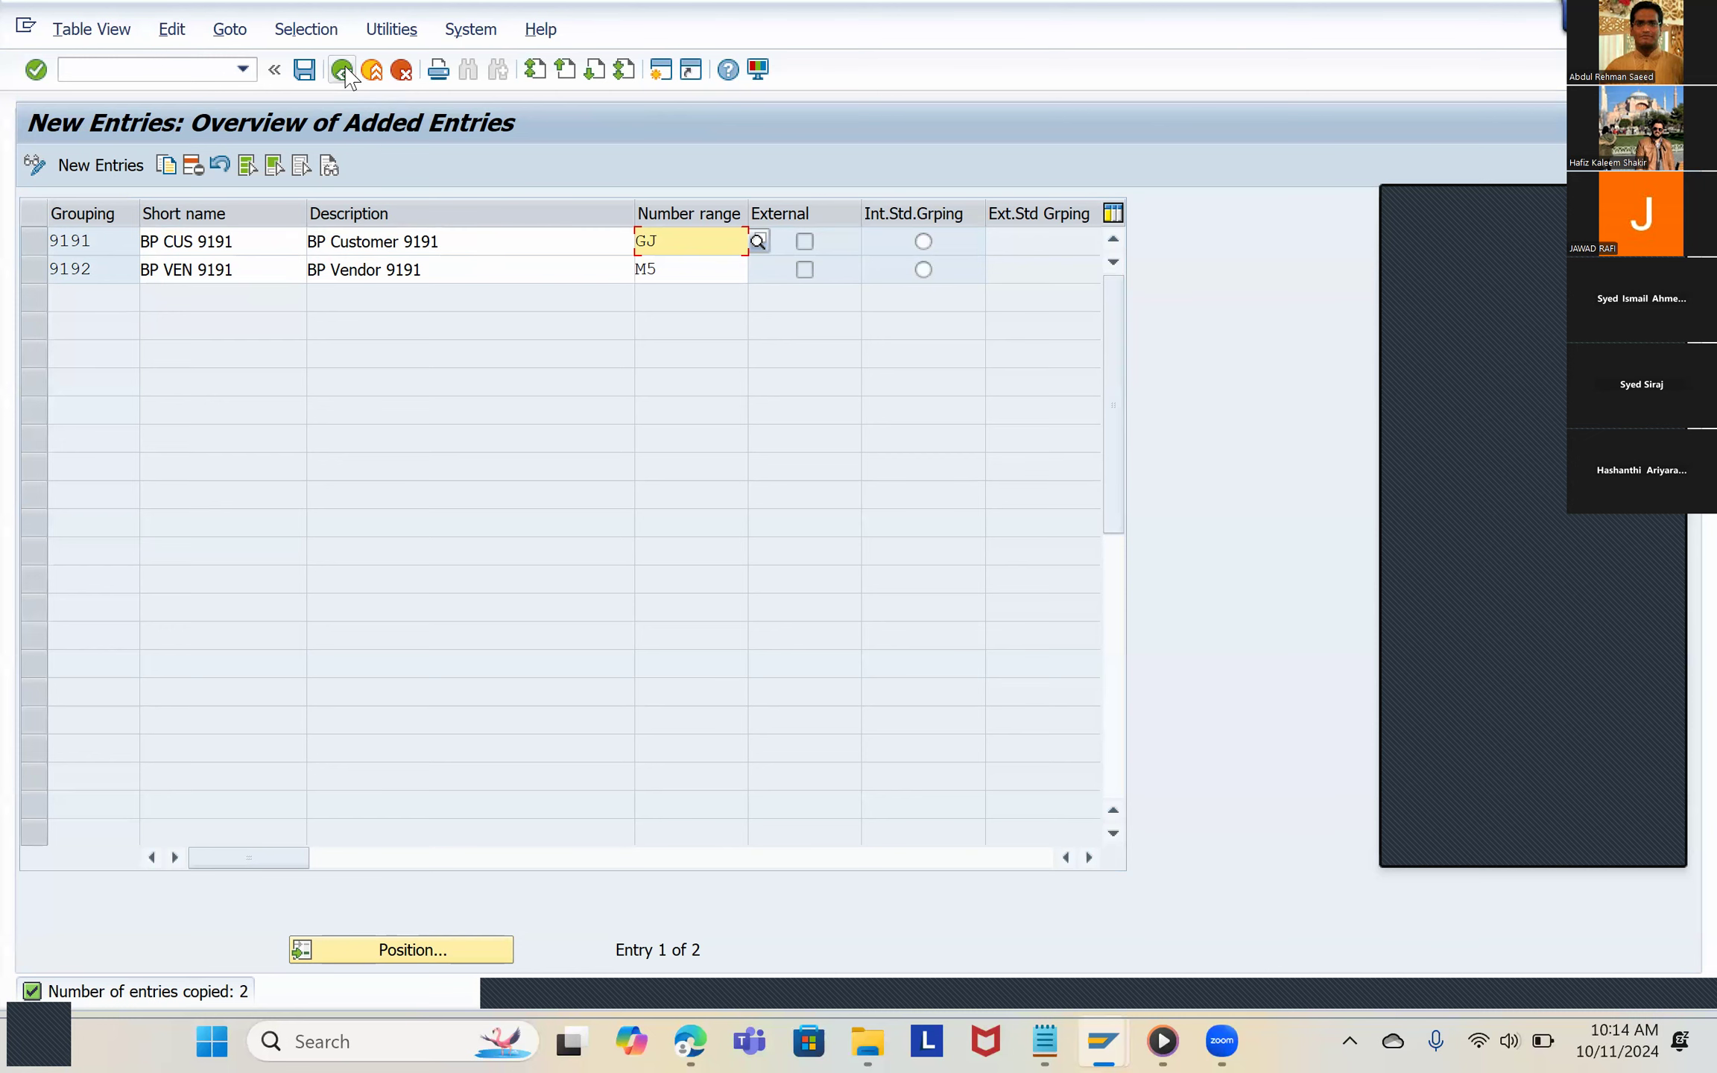
# Step: Save the groupings under customizing request A4HK907045, BATCH COMPANY FICO, and return to the IMG structure
pyautogui.click(304, 69)
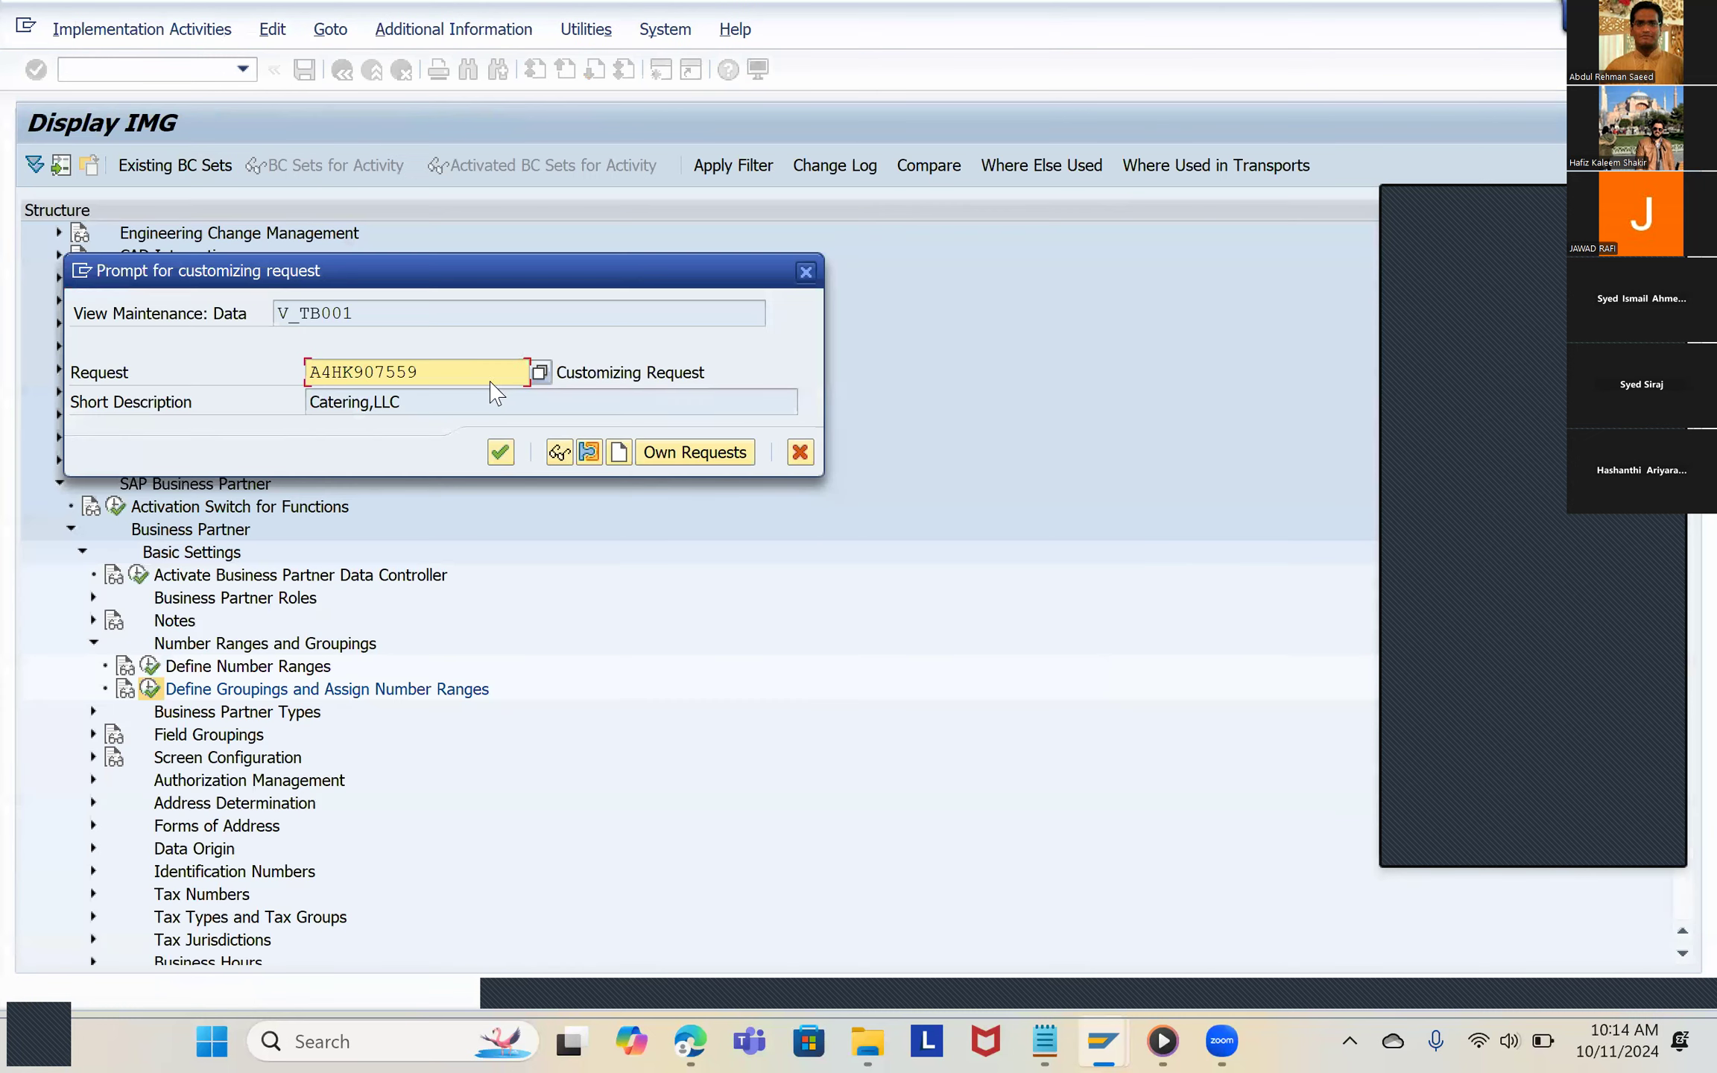
pyautogui.click(540, 373)
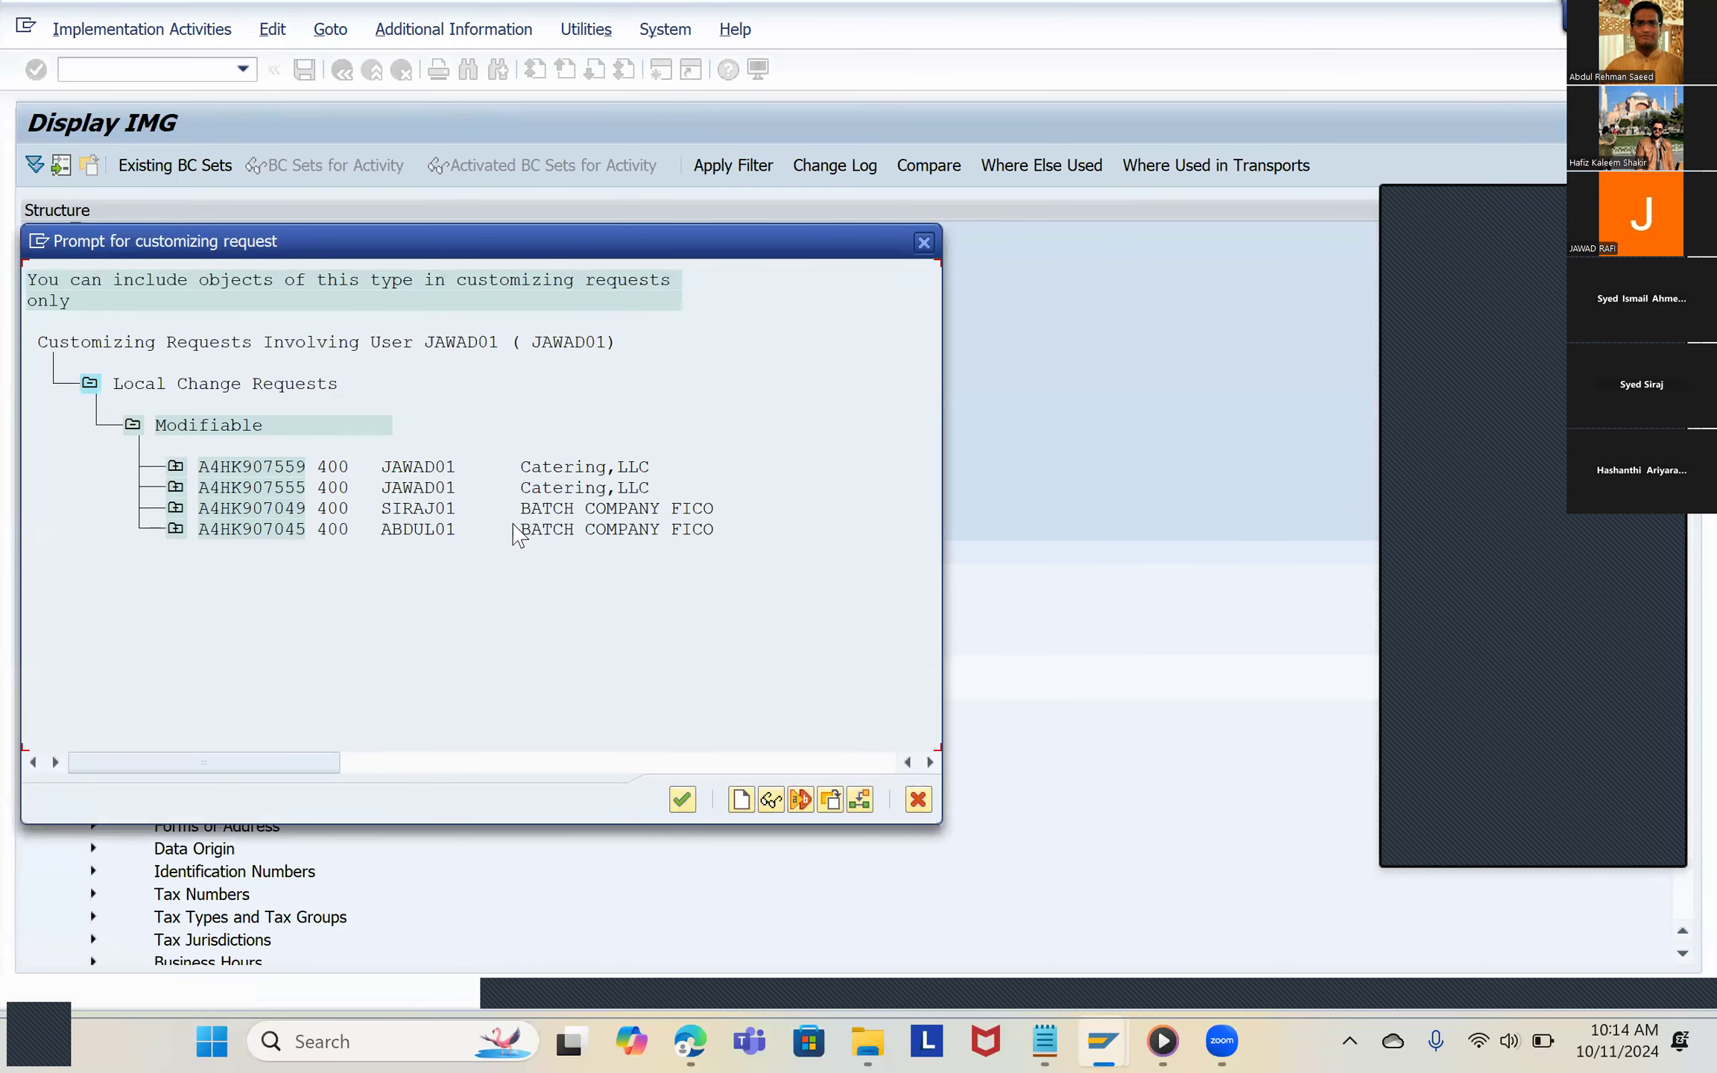
pyautogui.click(524, 530)
pyautogui.click(574, 530)
pyautogui.doubleClick(550, 535)
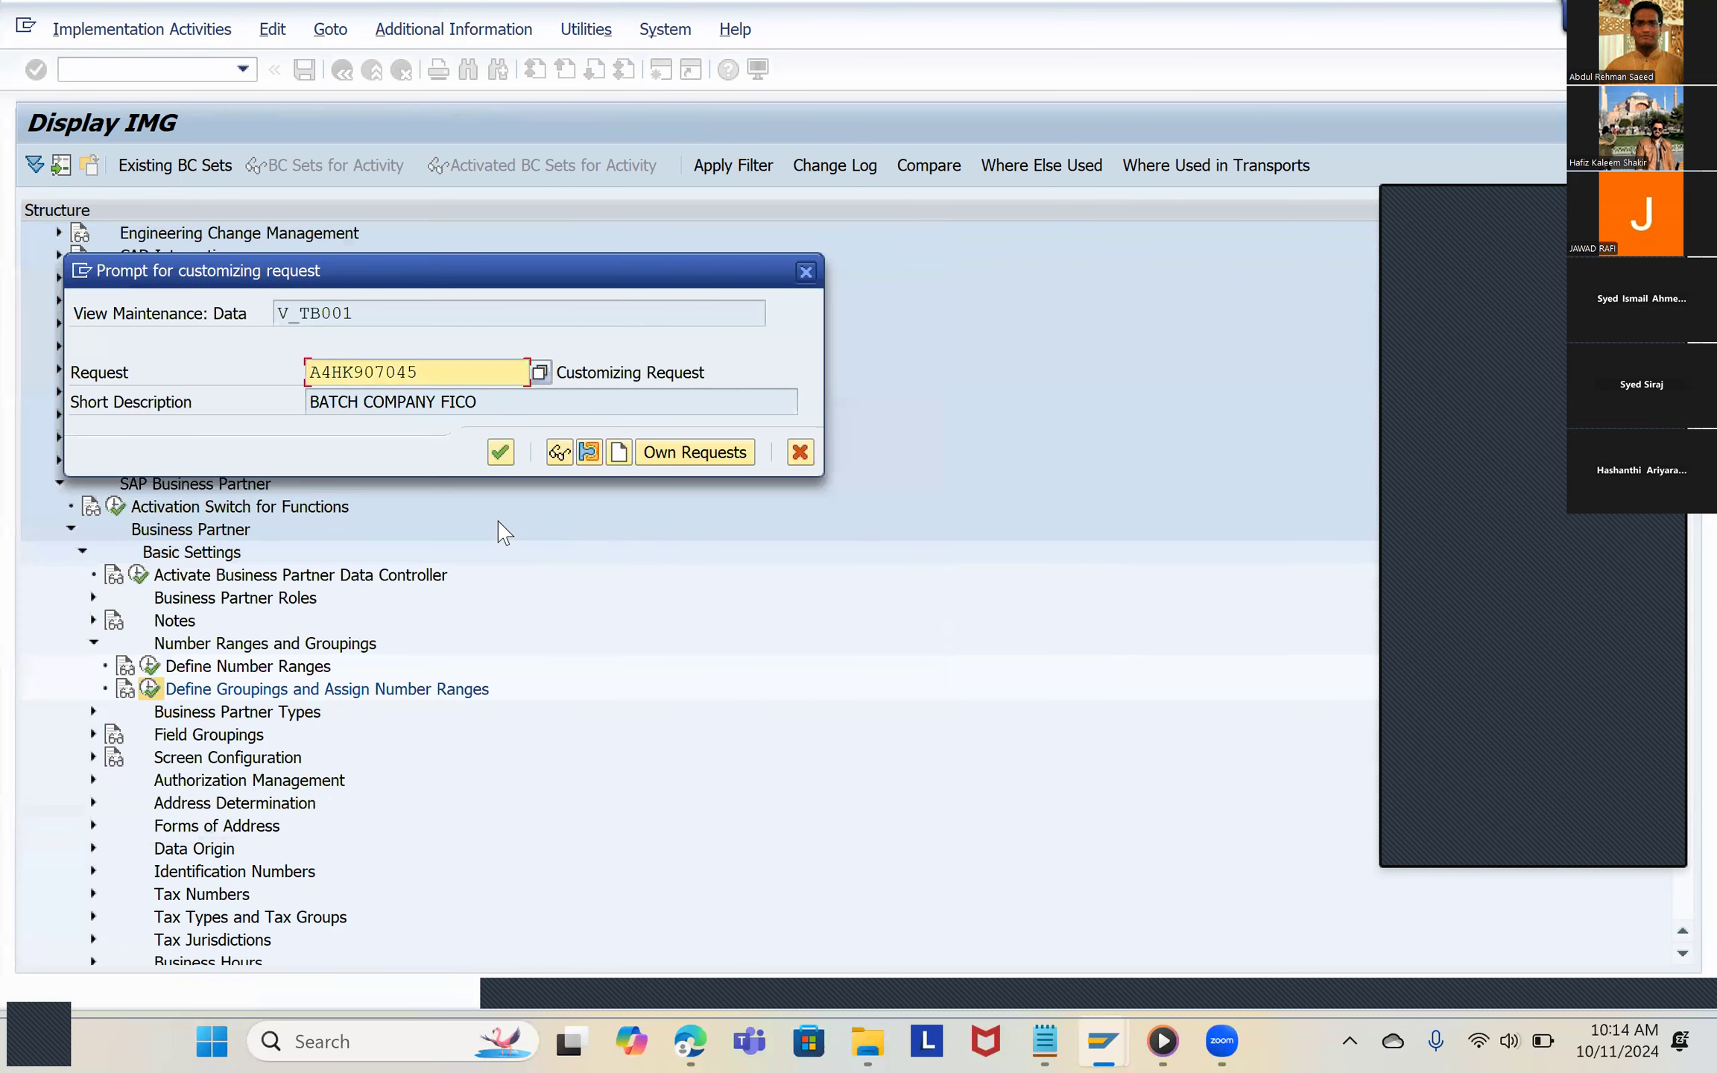
pyautogui.click(501, 454)
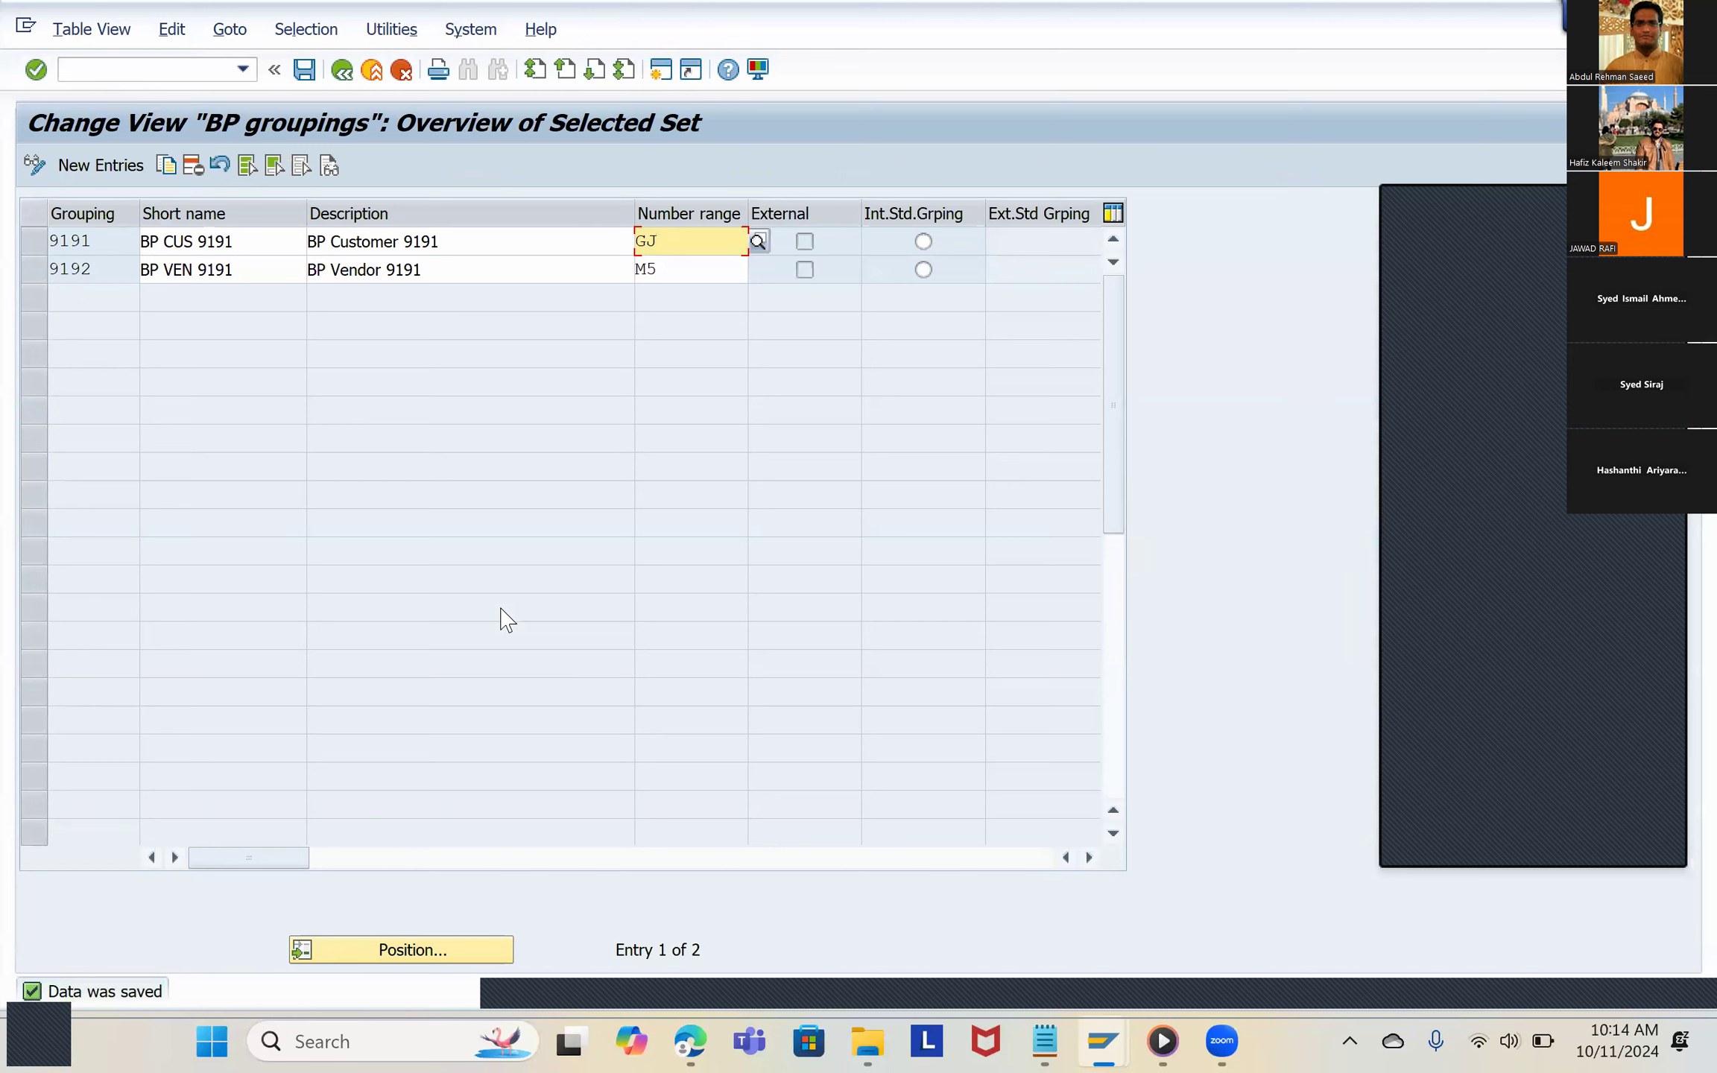
pyautogui.click(304, 70)
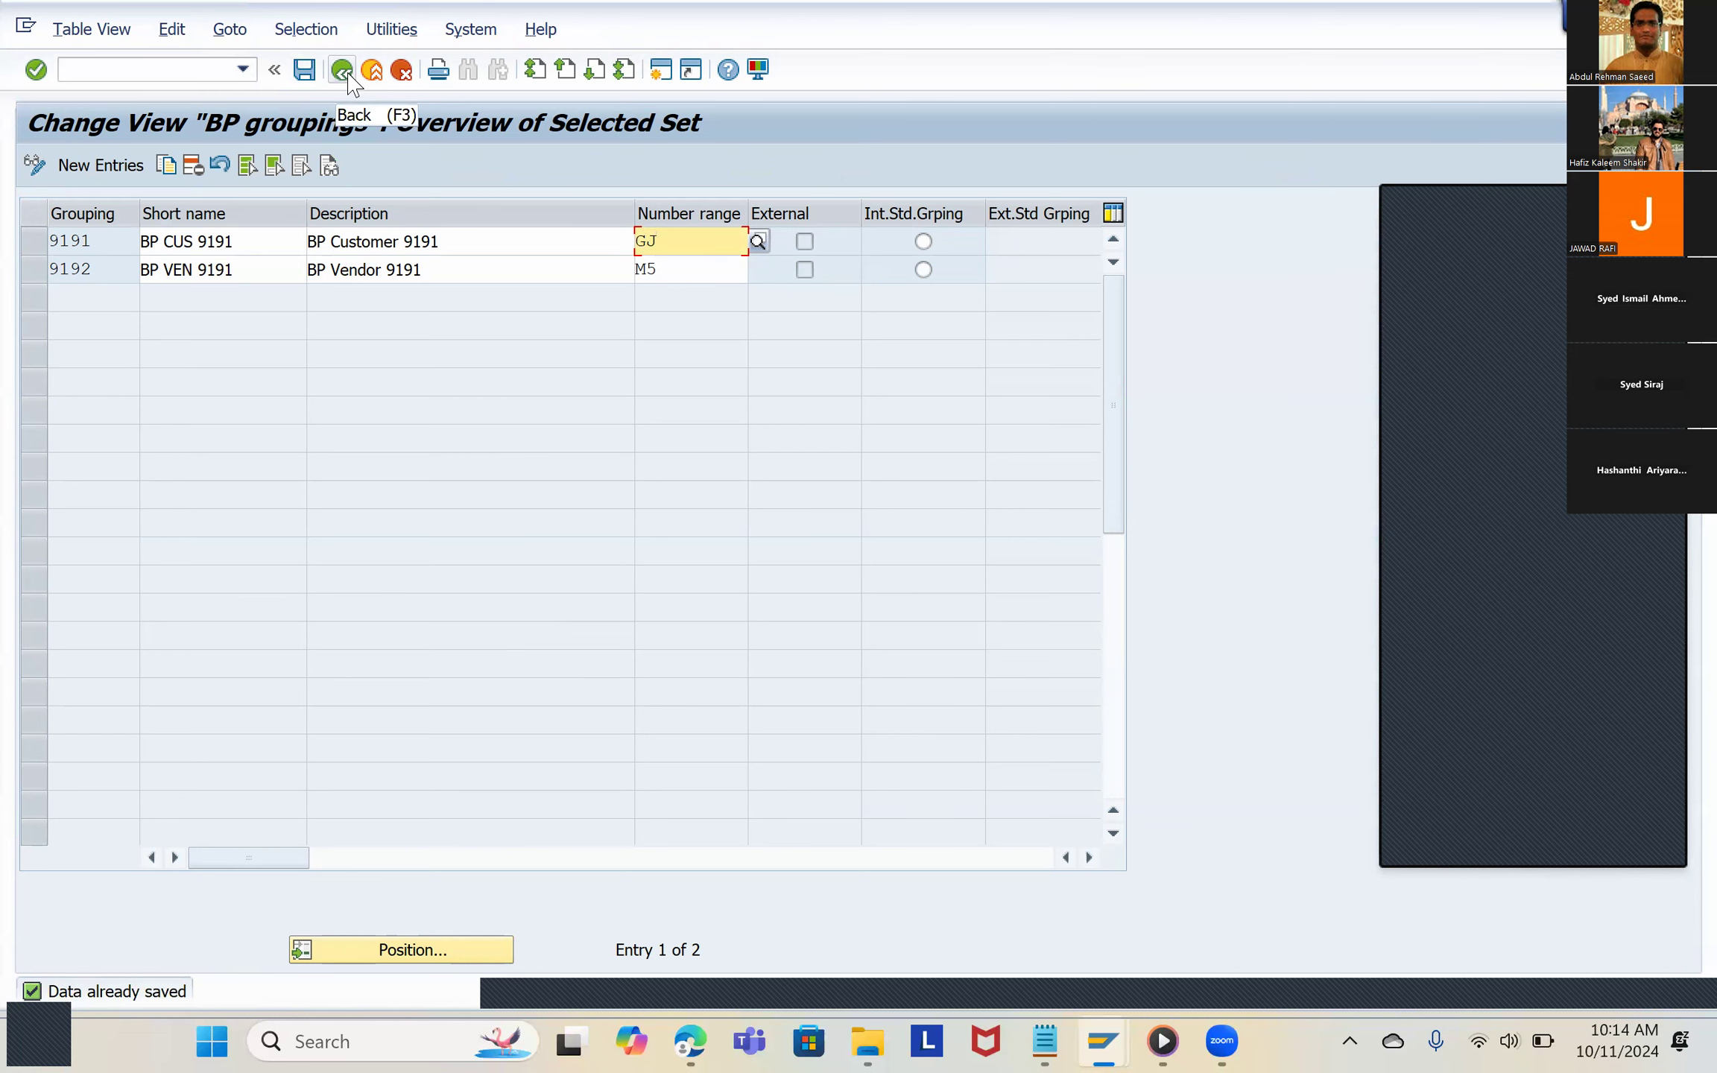
pyautogui.click(345, 75)
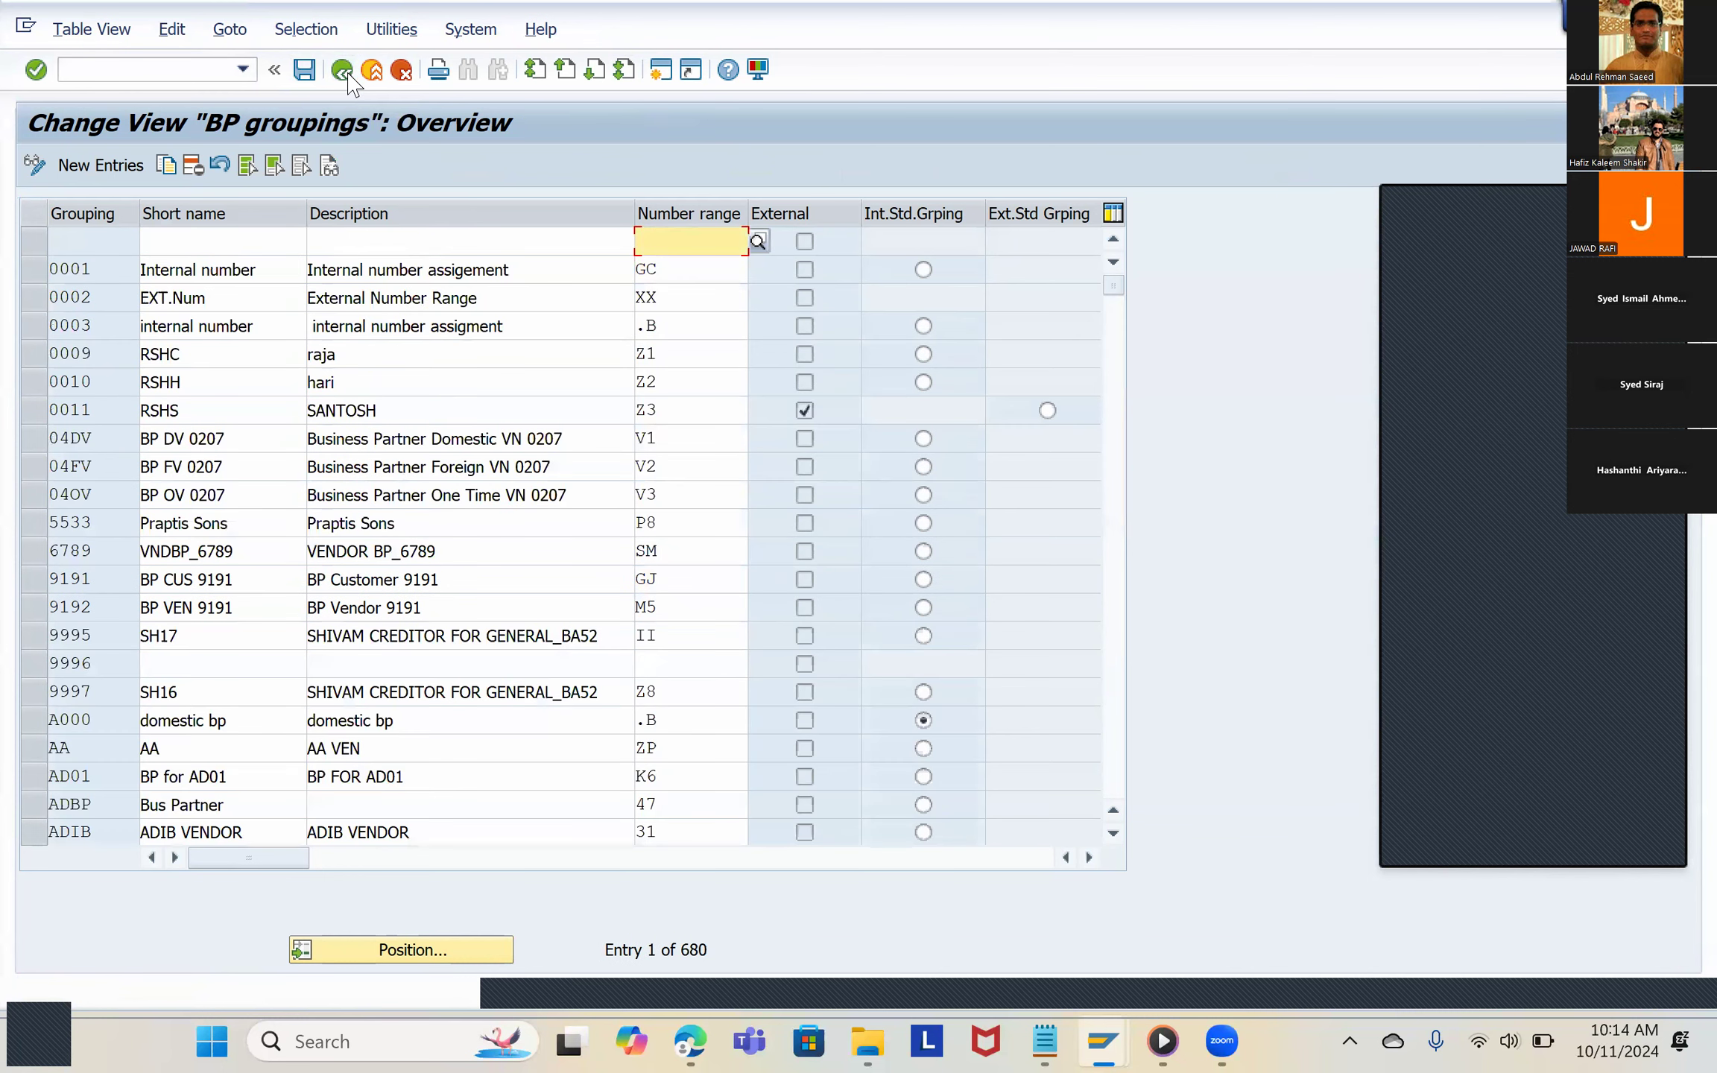
pyautogui.click(345, 72)
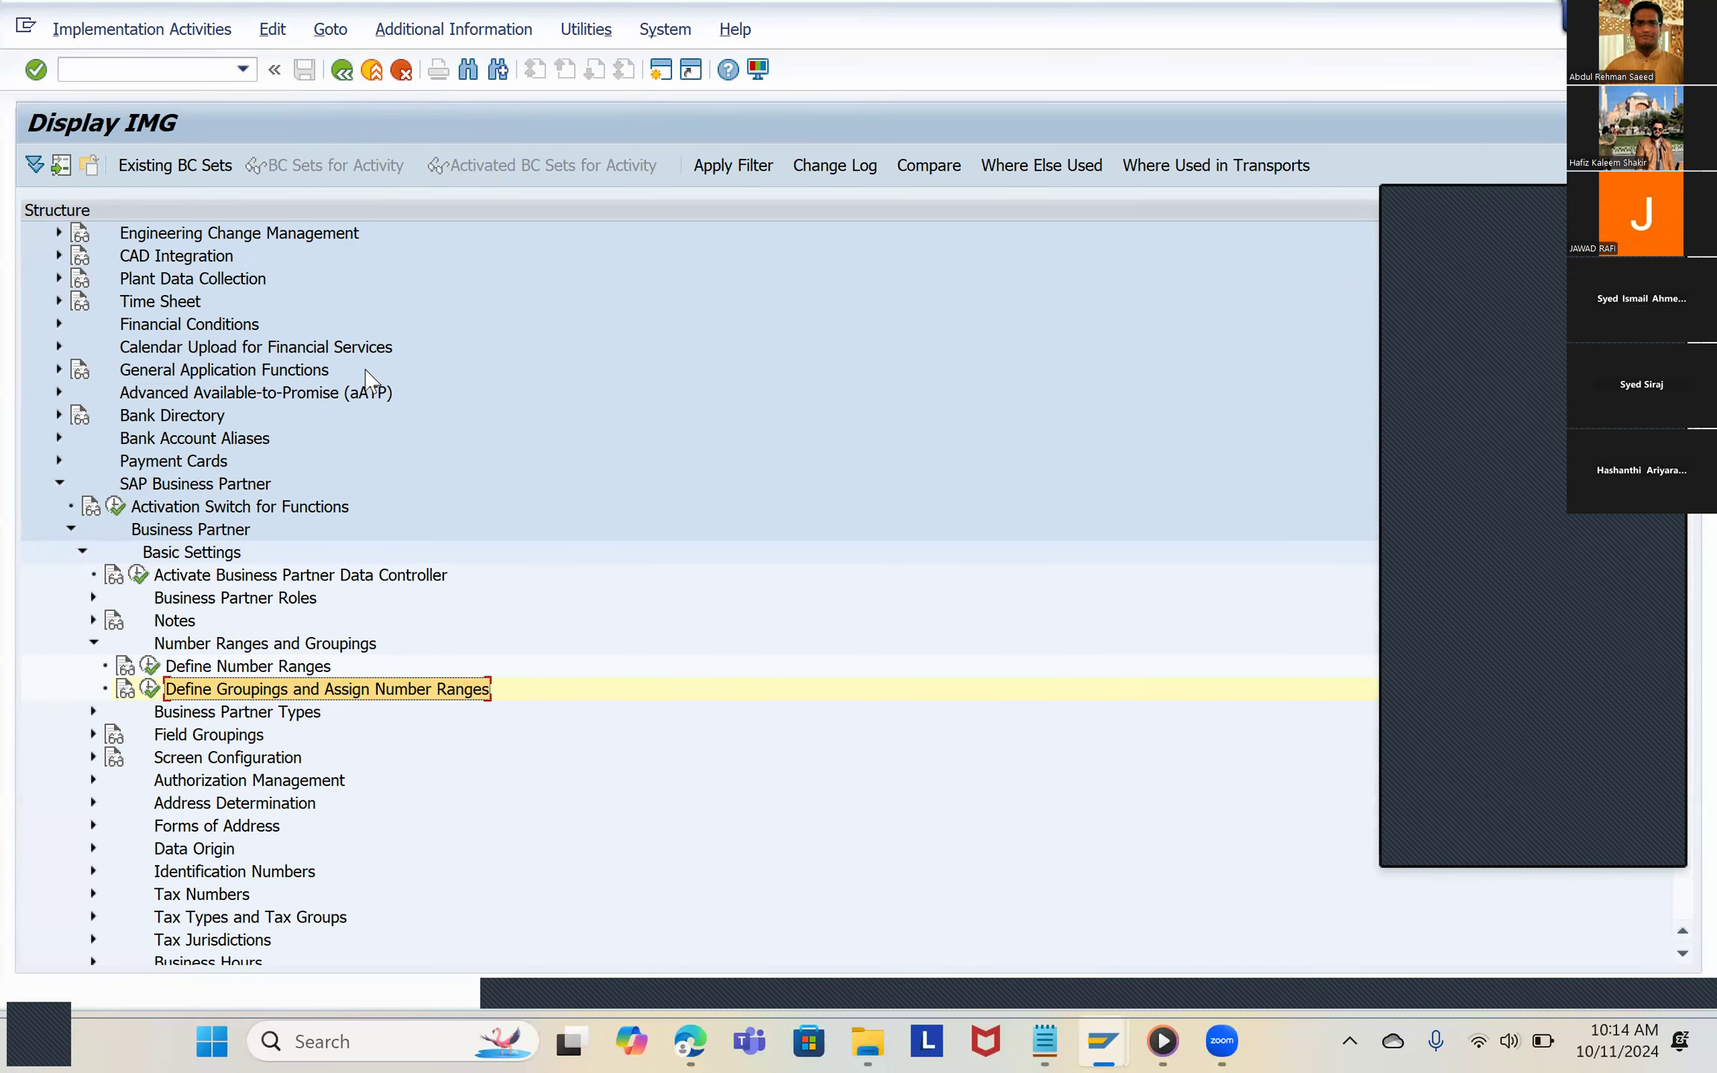
# Step: Switch to the S4 HANA FICO configuration PDF and read section 2.10's path for Define Number Assignment for Direction BP to Customer
pyautogui.hotkey('alt', 'Tab')
pyautogui.scroll(-20, 717, 557)
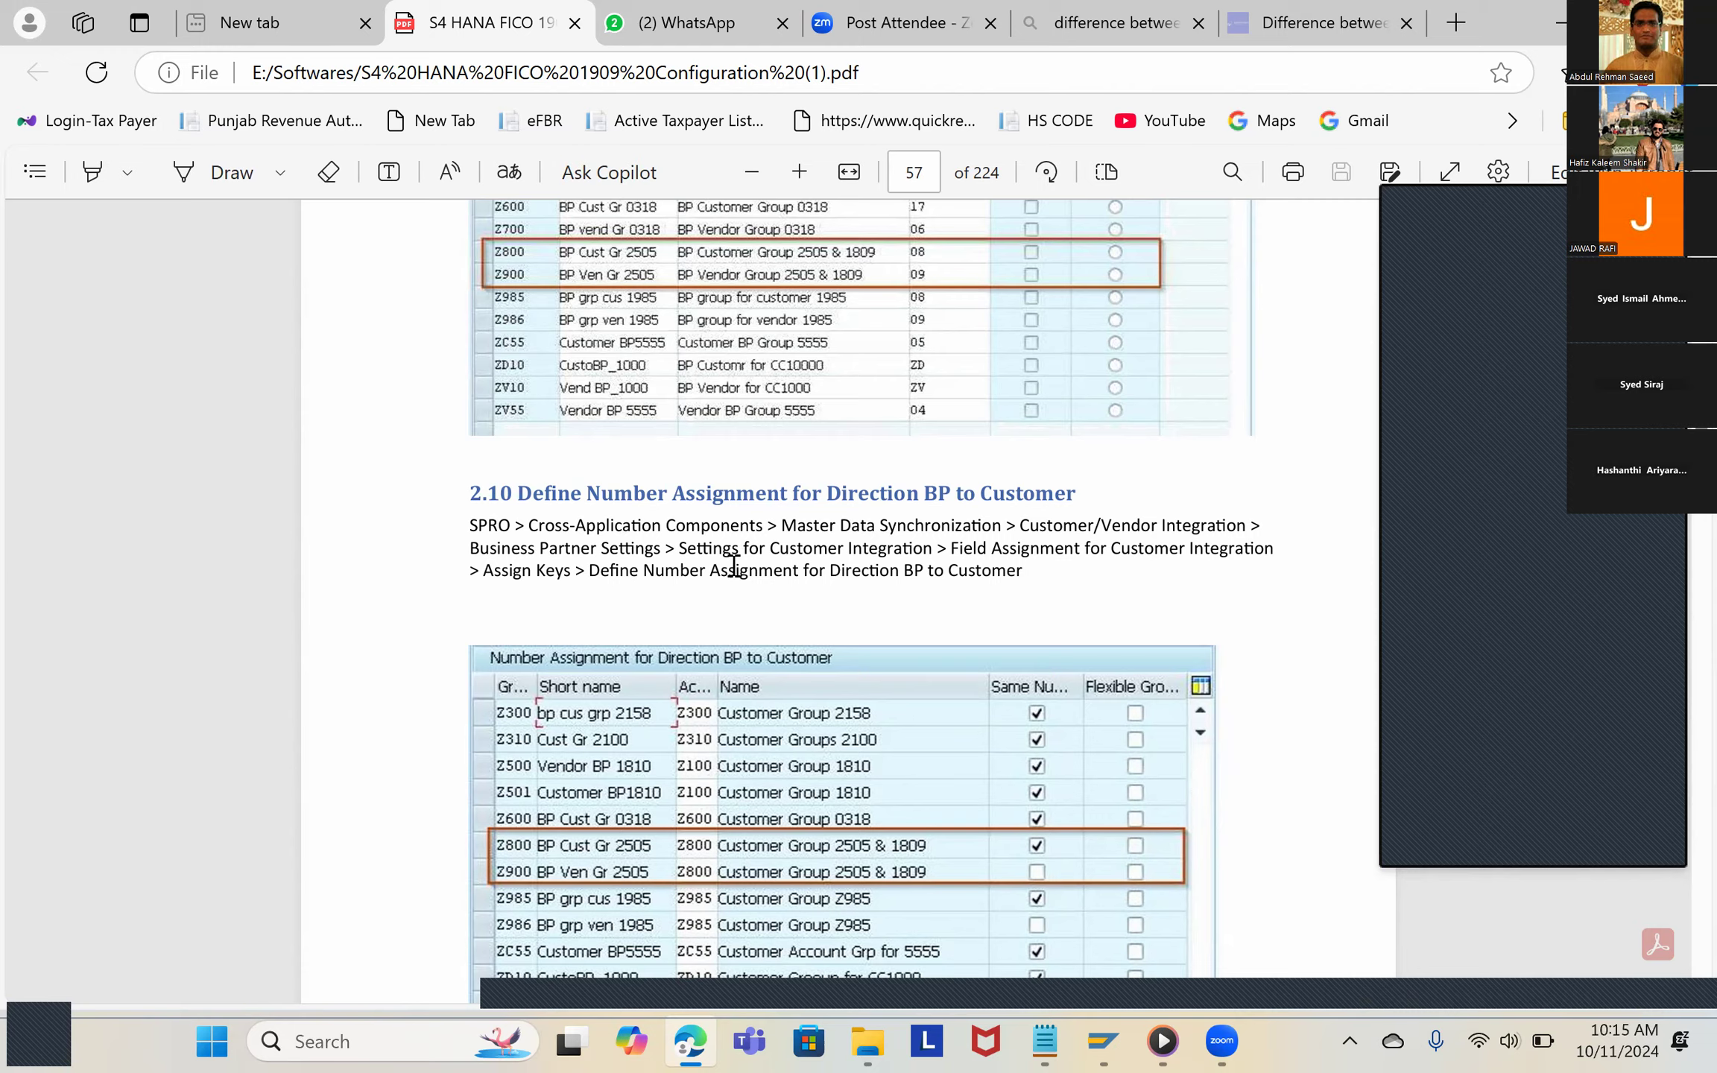
pyautogui.scroll(5, 727, 557)
pyautogui.scroll(10, 733, 566)
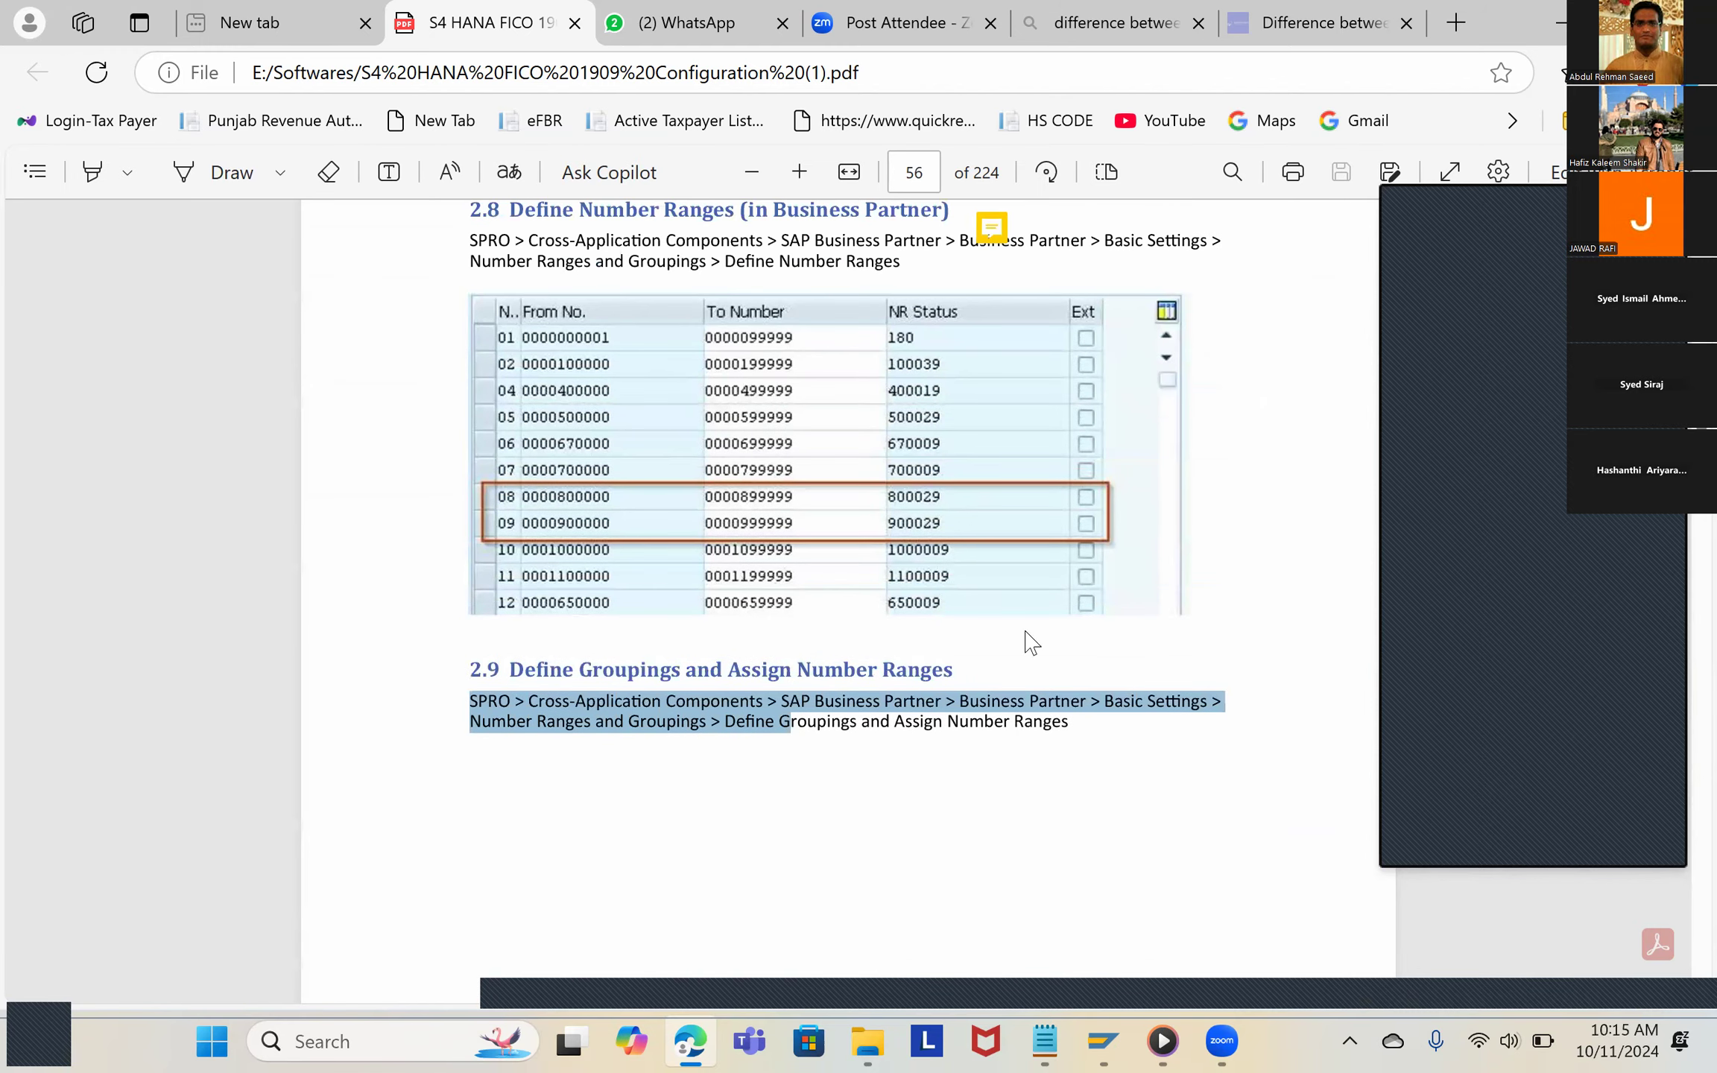
pyautogui.click(840, 697)
pyautogui.scroll(-3, 782, 716)
pyautogui.scroll(-9, 784, 726)
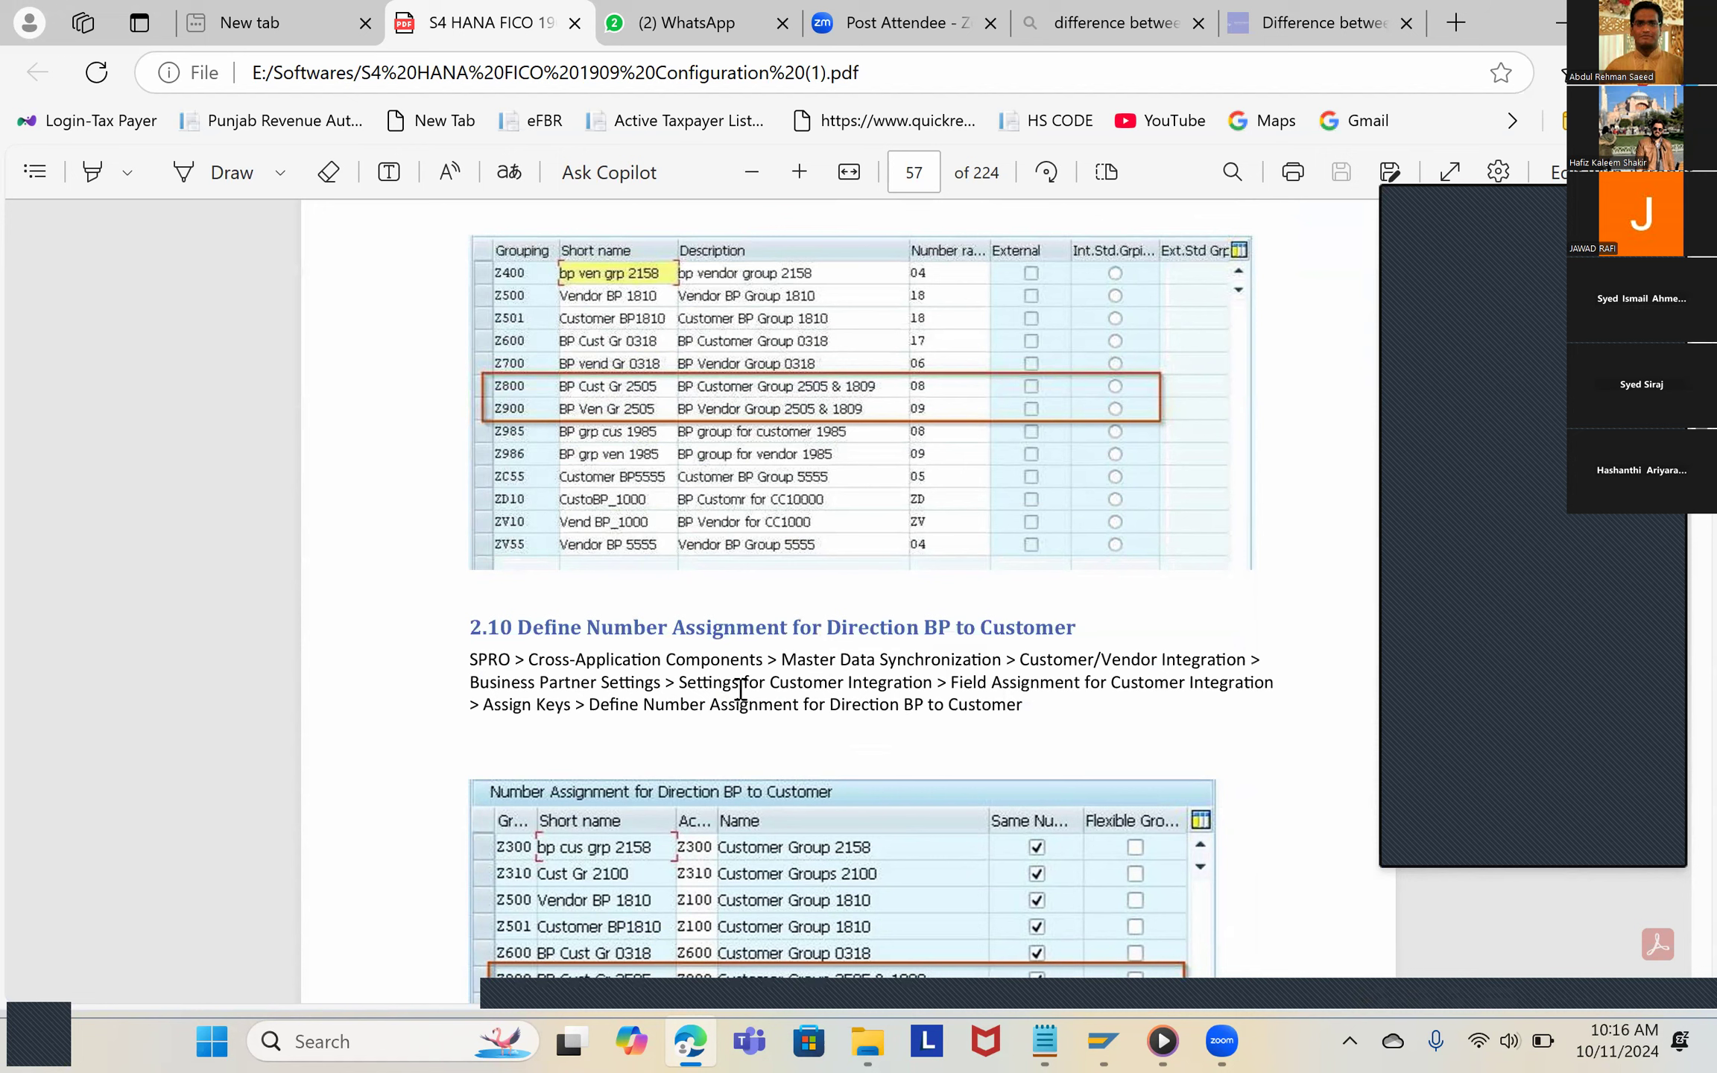
pyautogui.hotkey('alt', 'Tab')
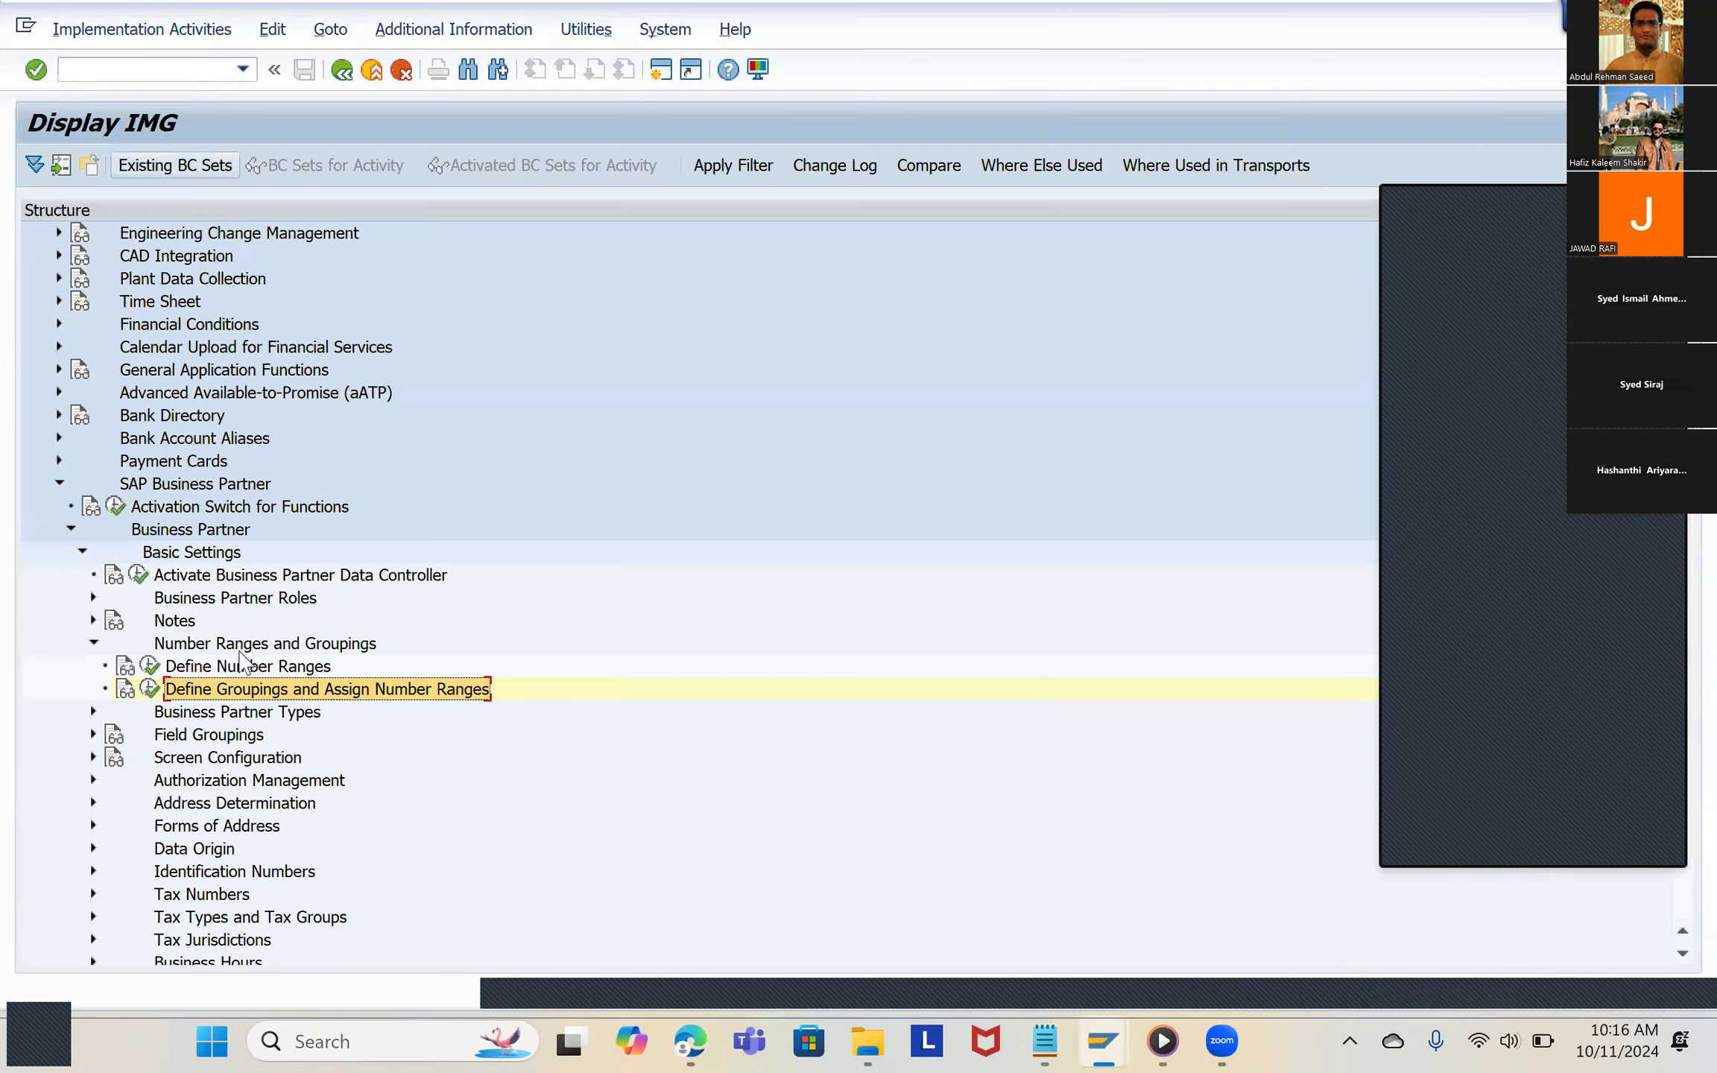
pyautogui.hotkey('alt', 'Tab')
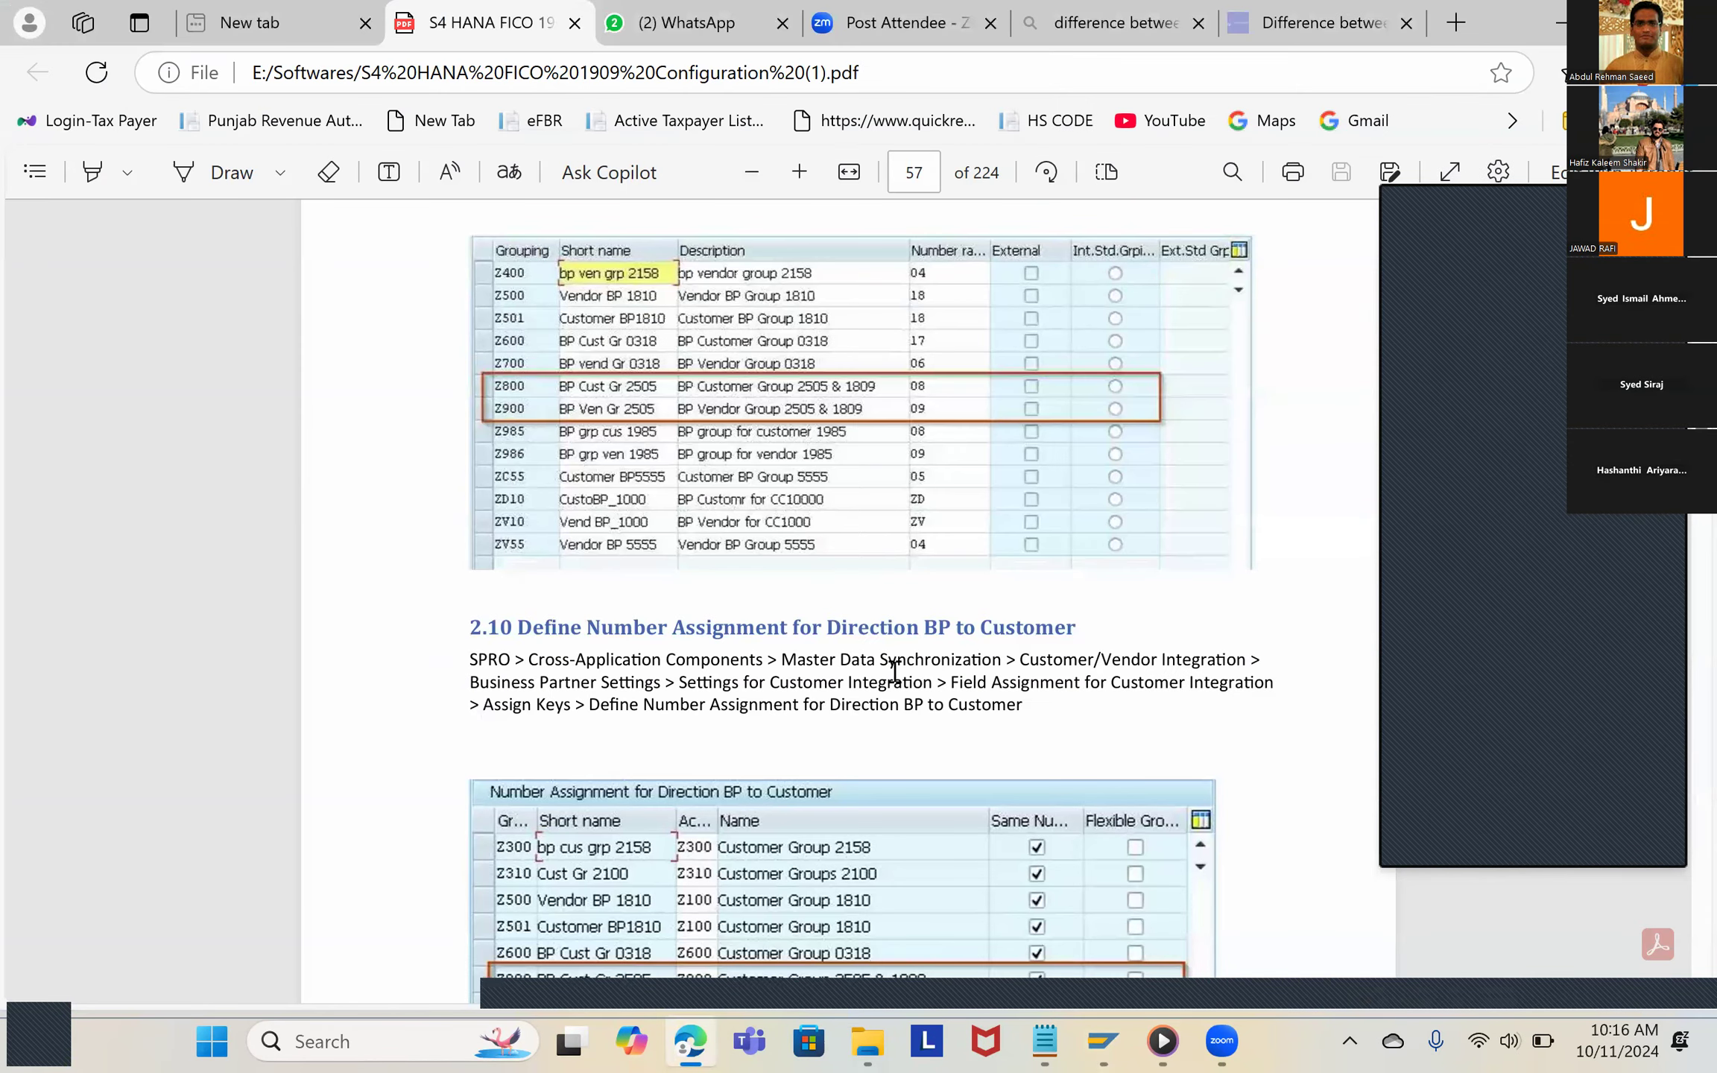
# Step: Switch back to SAP and expand Master Data Synchronization under Cross-Application Components in the IMG structure
pyautogui.hotkey('alt', 'Tab')
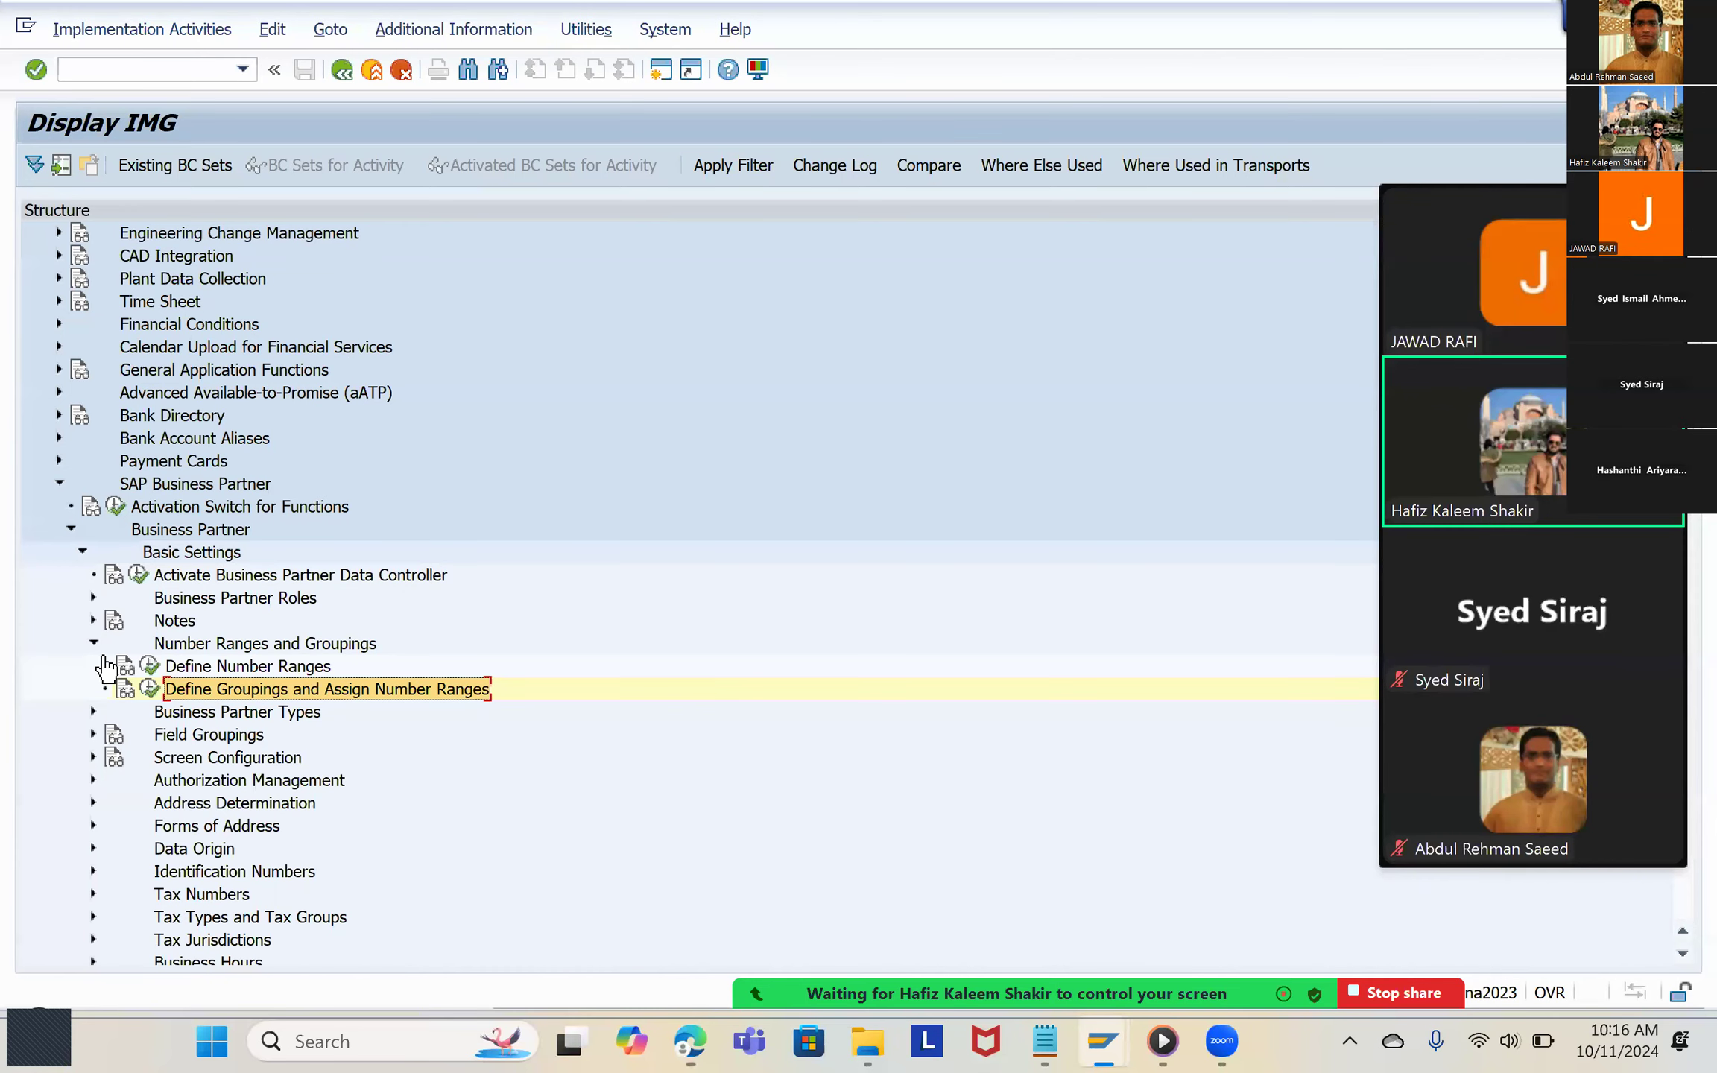
pyautogui.scroll(1, 123, 666)
pyautogui.scroll(-4, 126, 686)
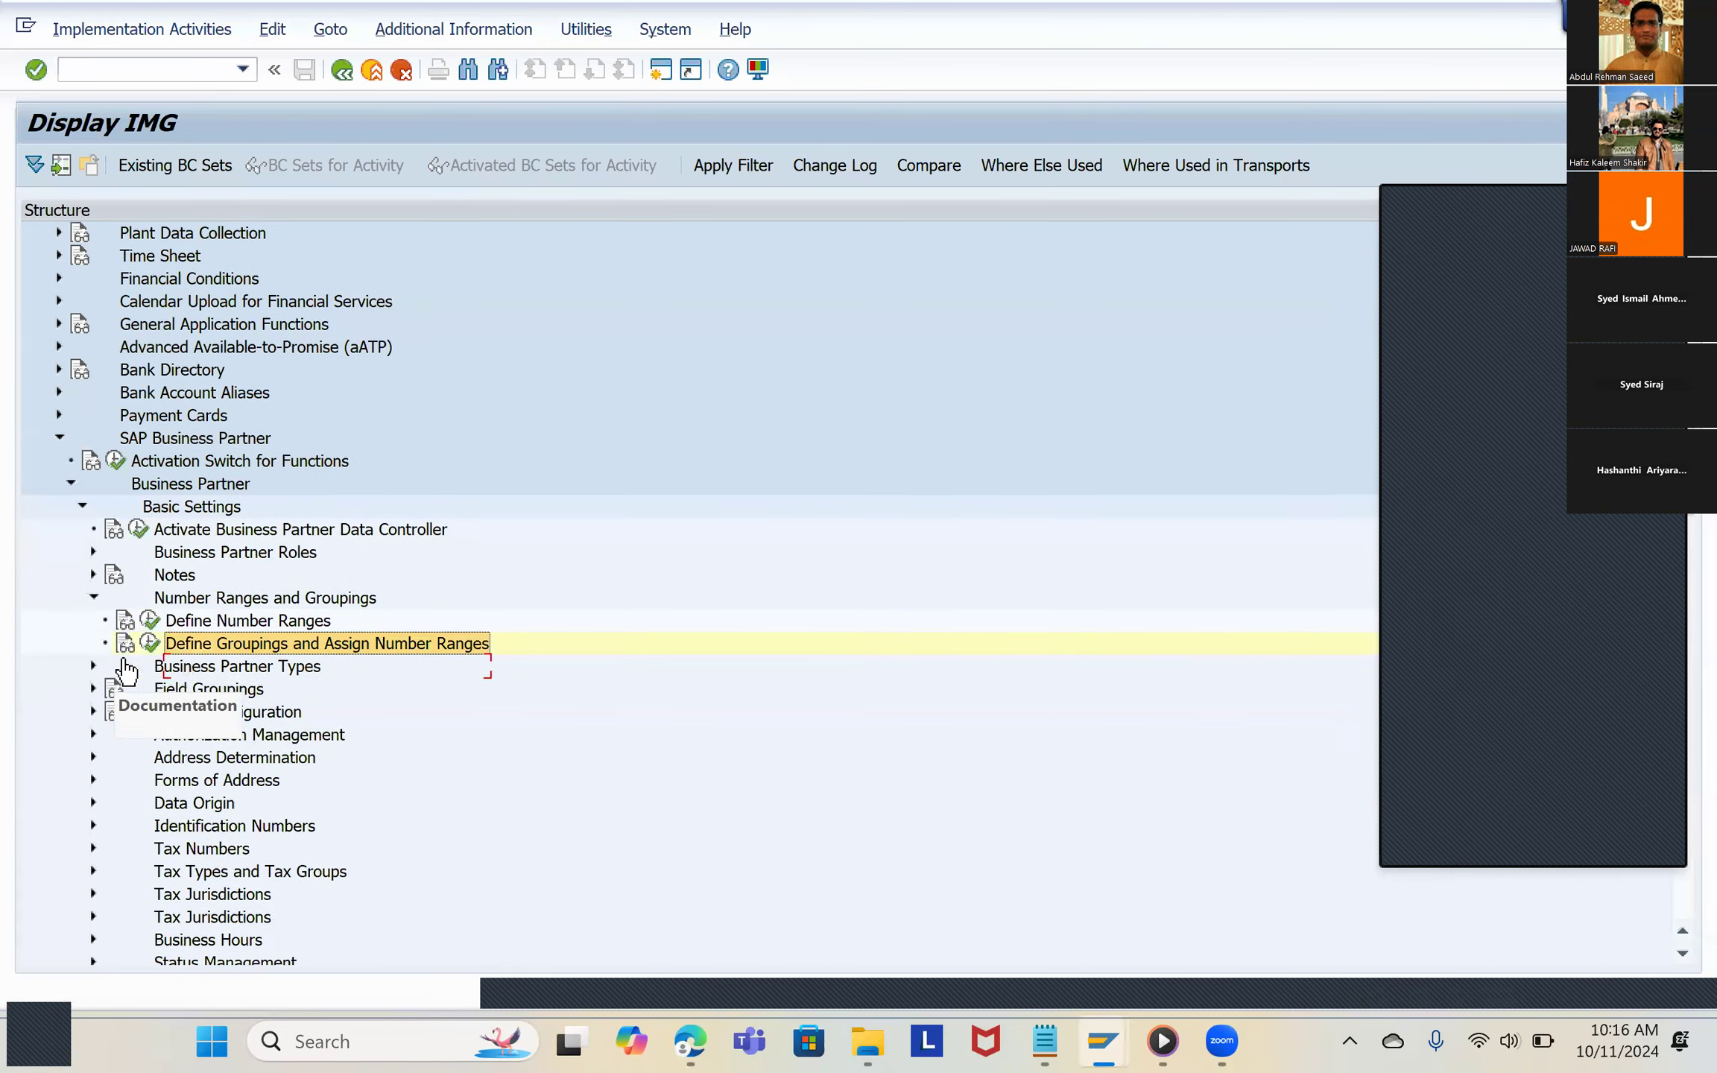
pyautogui.scroll(-3, 159, 701)
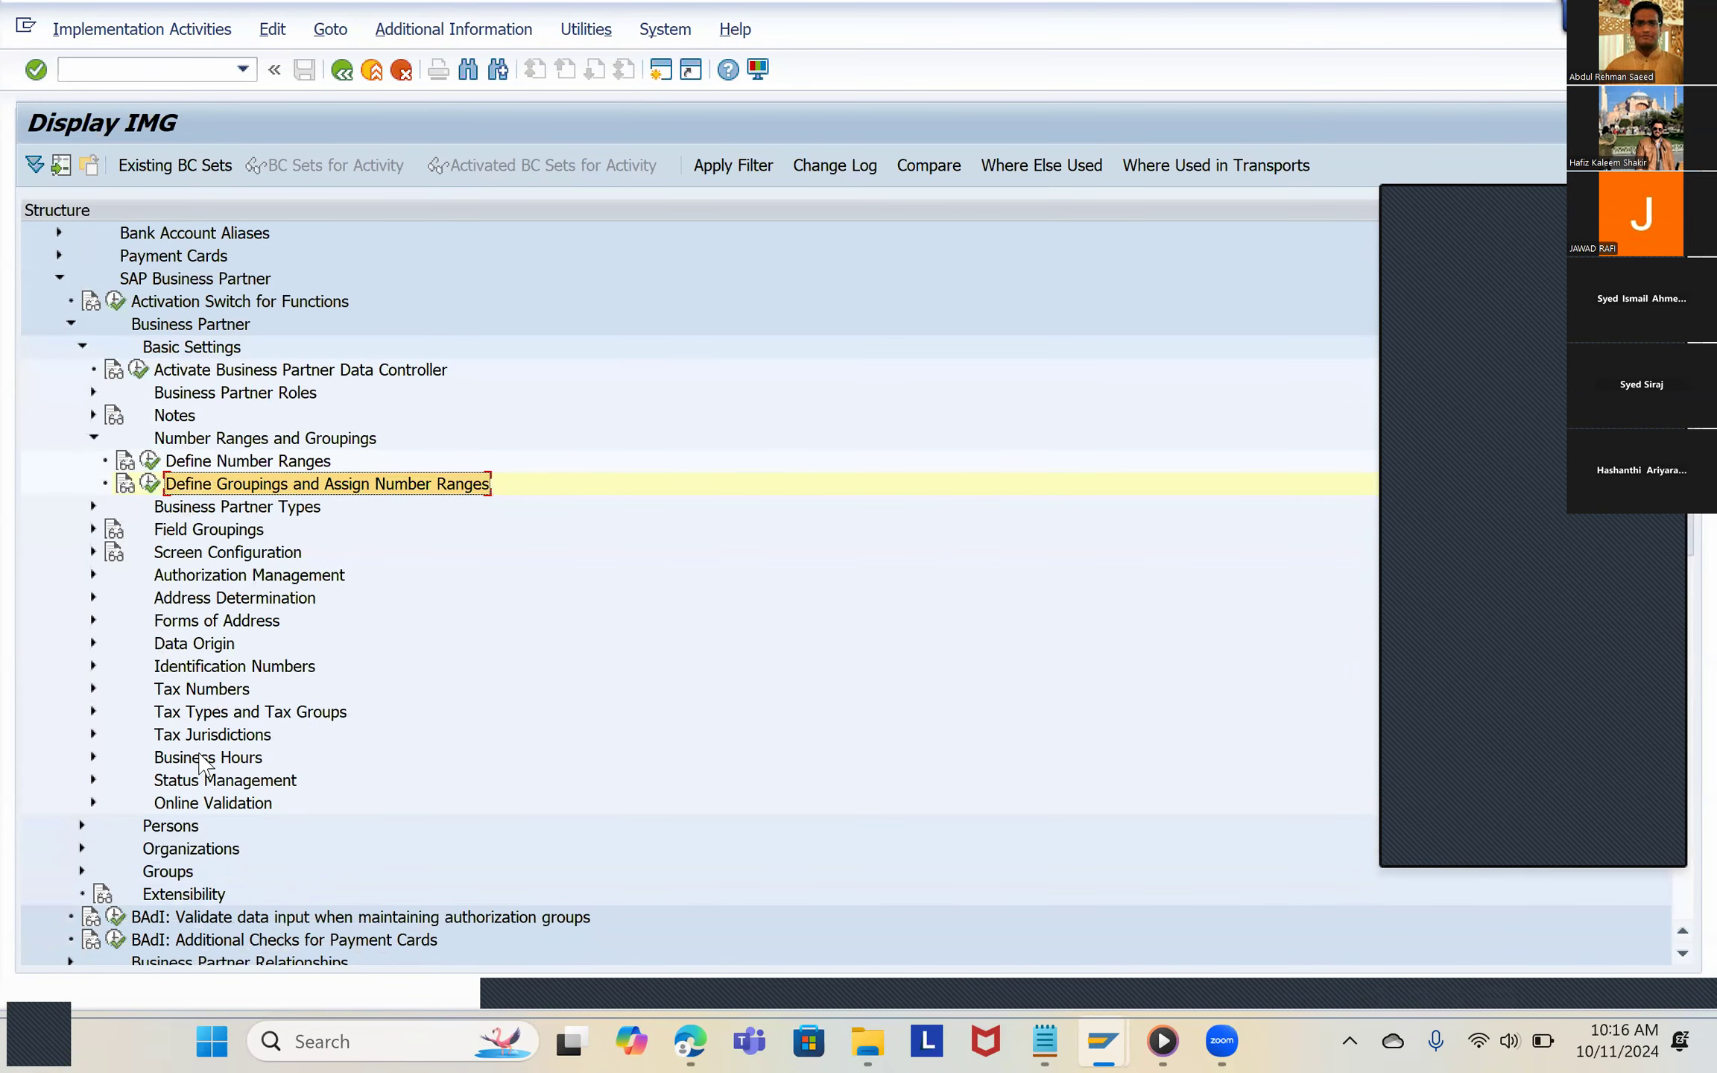
pyautogui.scroll(-3, 220, 793)
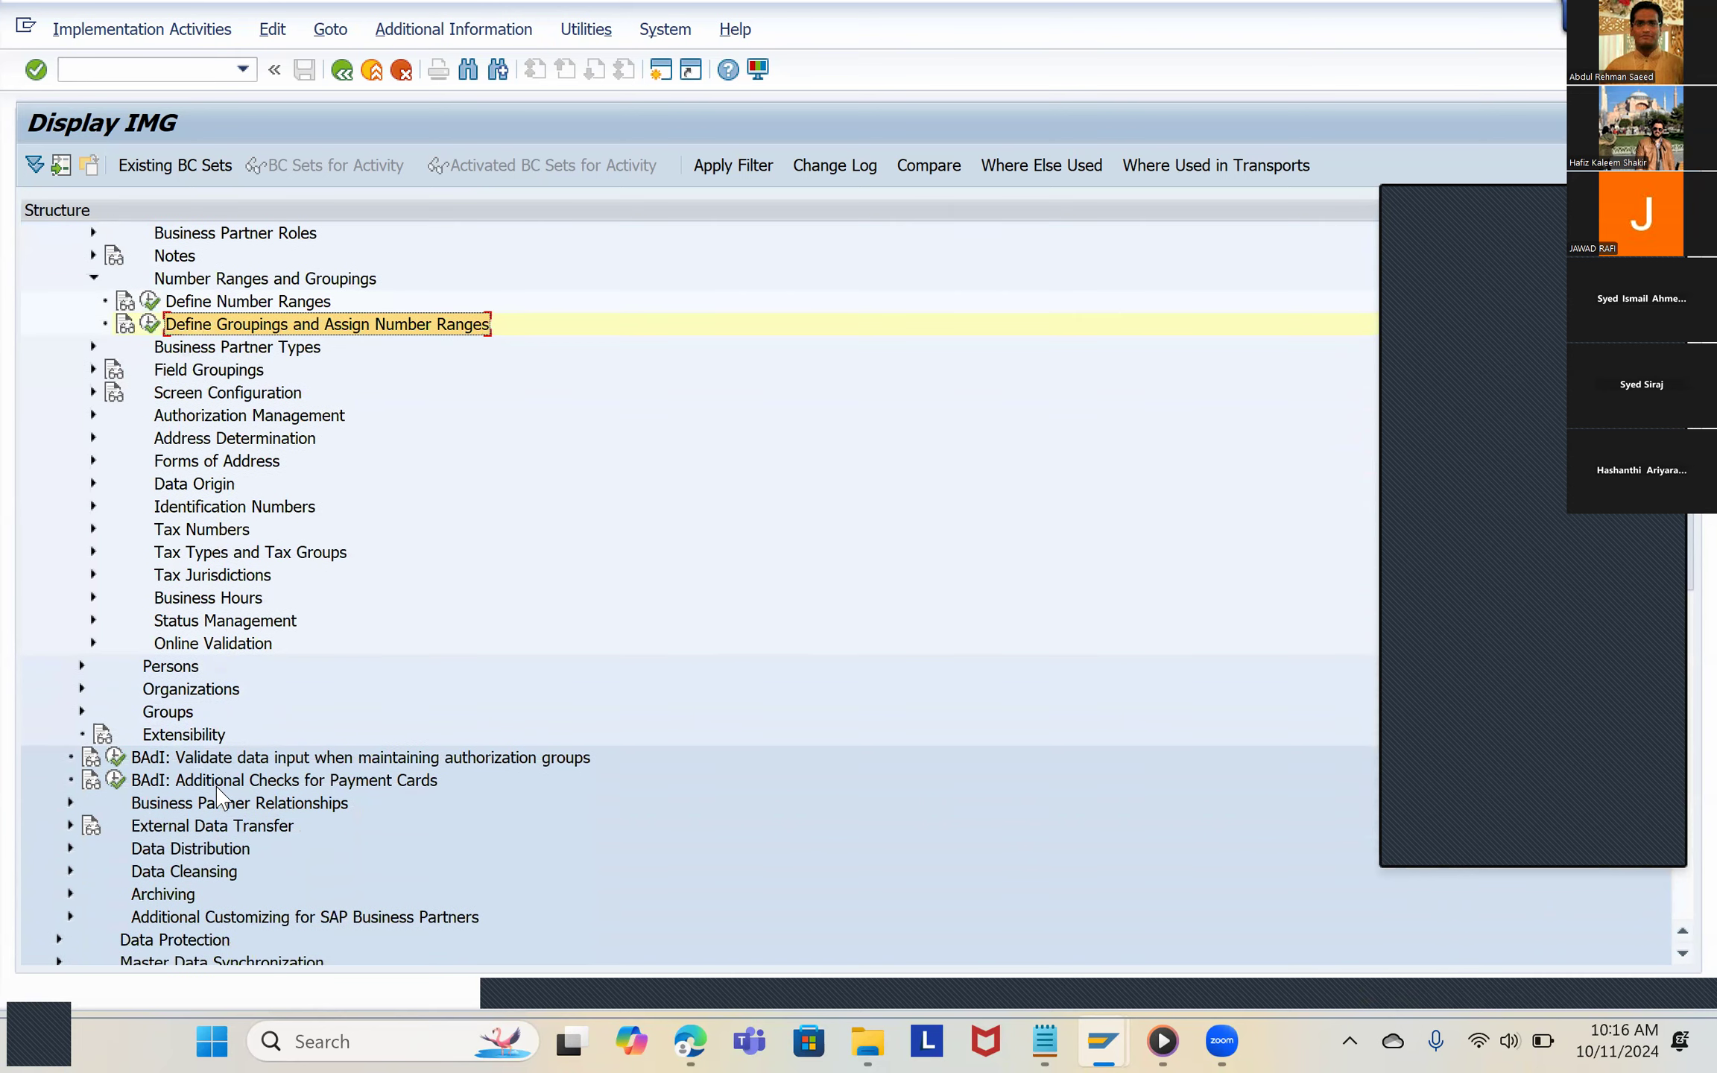
pyautogui.scroll(-3, 220, 797)
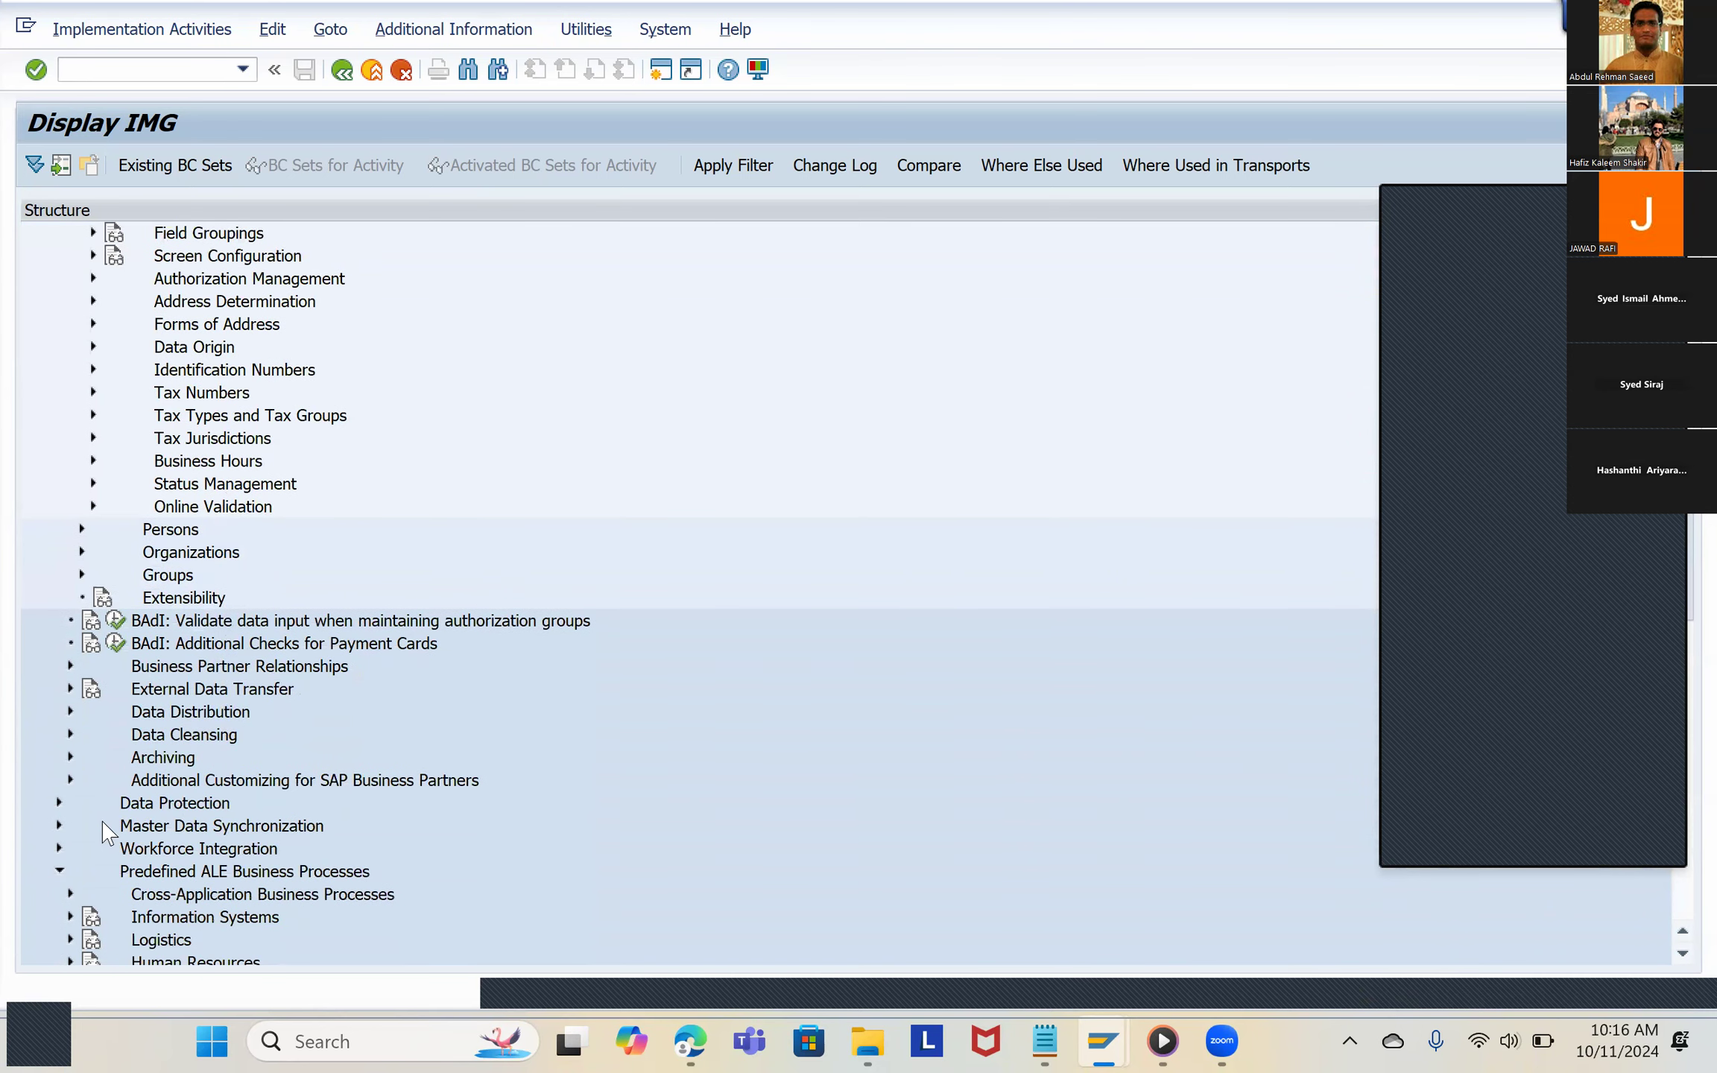
pyautogui.click(58, 825)
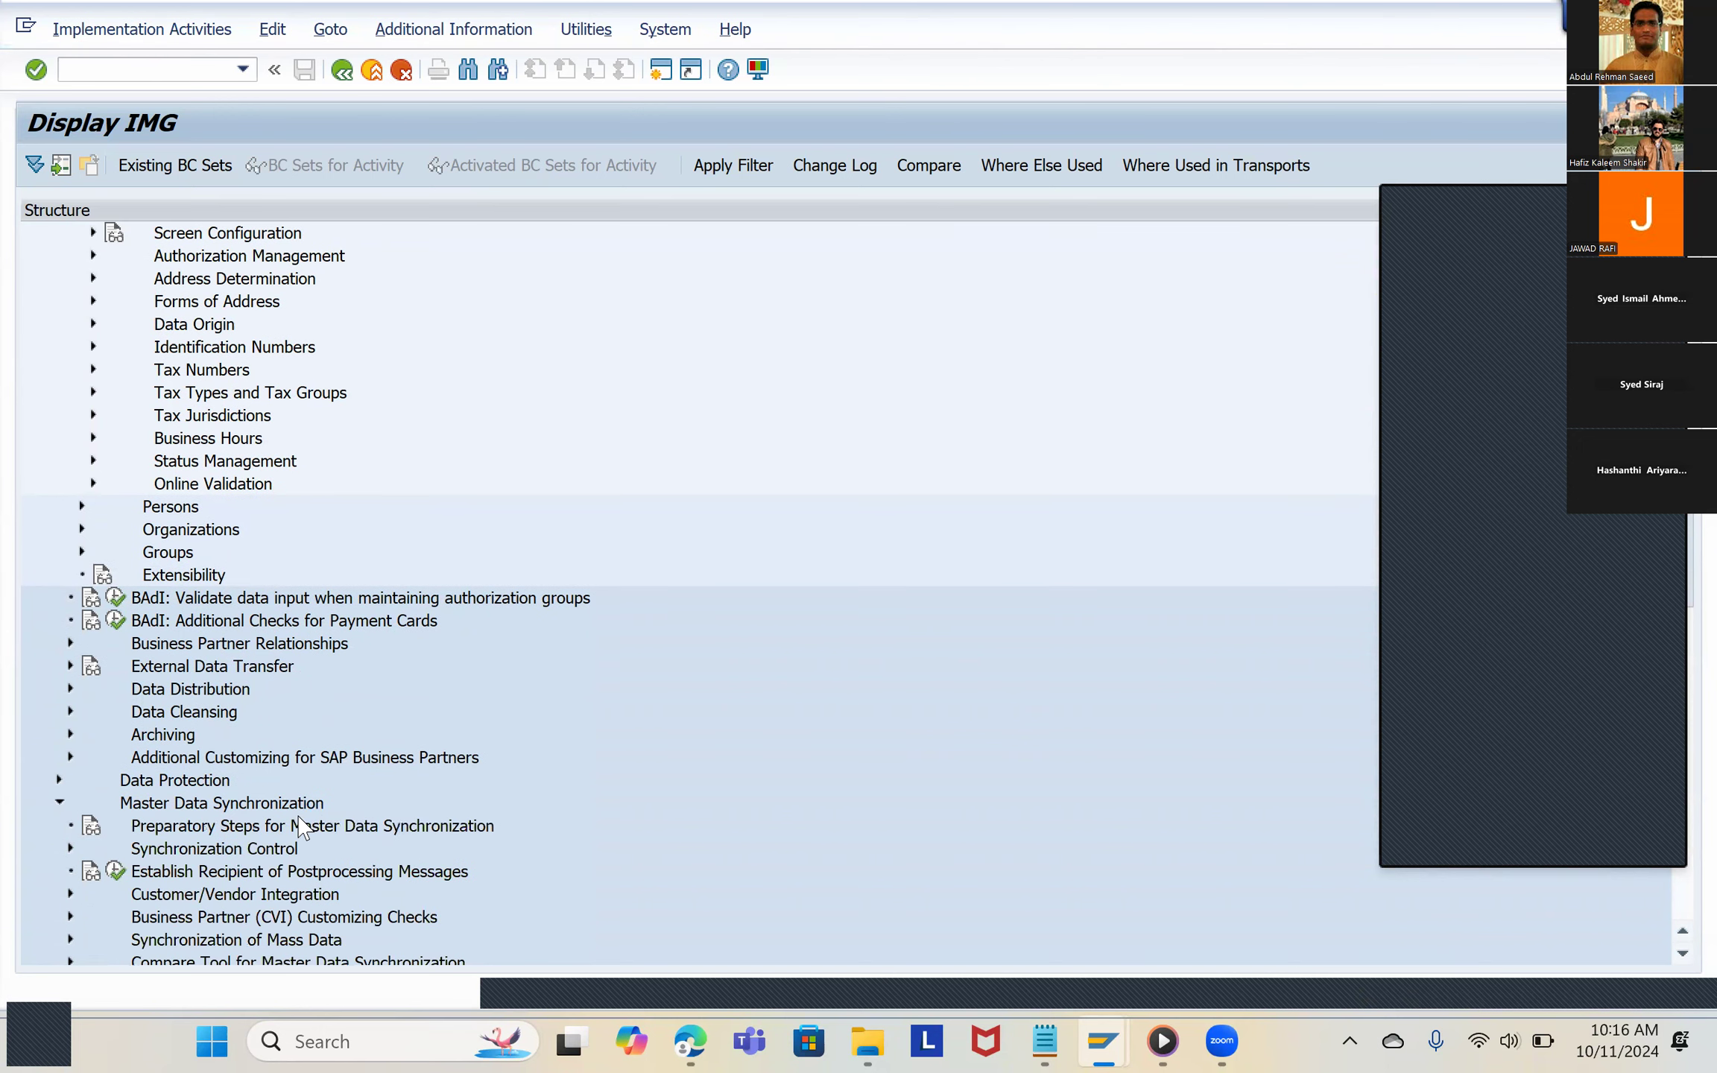
# Step: Check the section 2.10 path in the PDF and expand Customer/Vendor Integration under Master Data Synchronization
pyautogui.hotkey('alt', 'Tab')
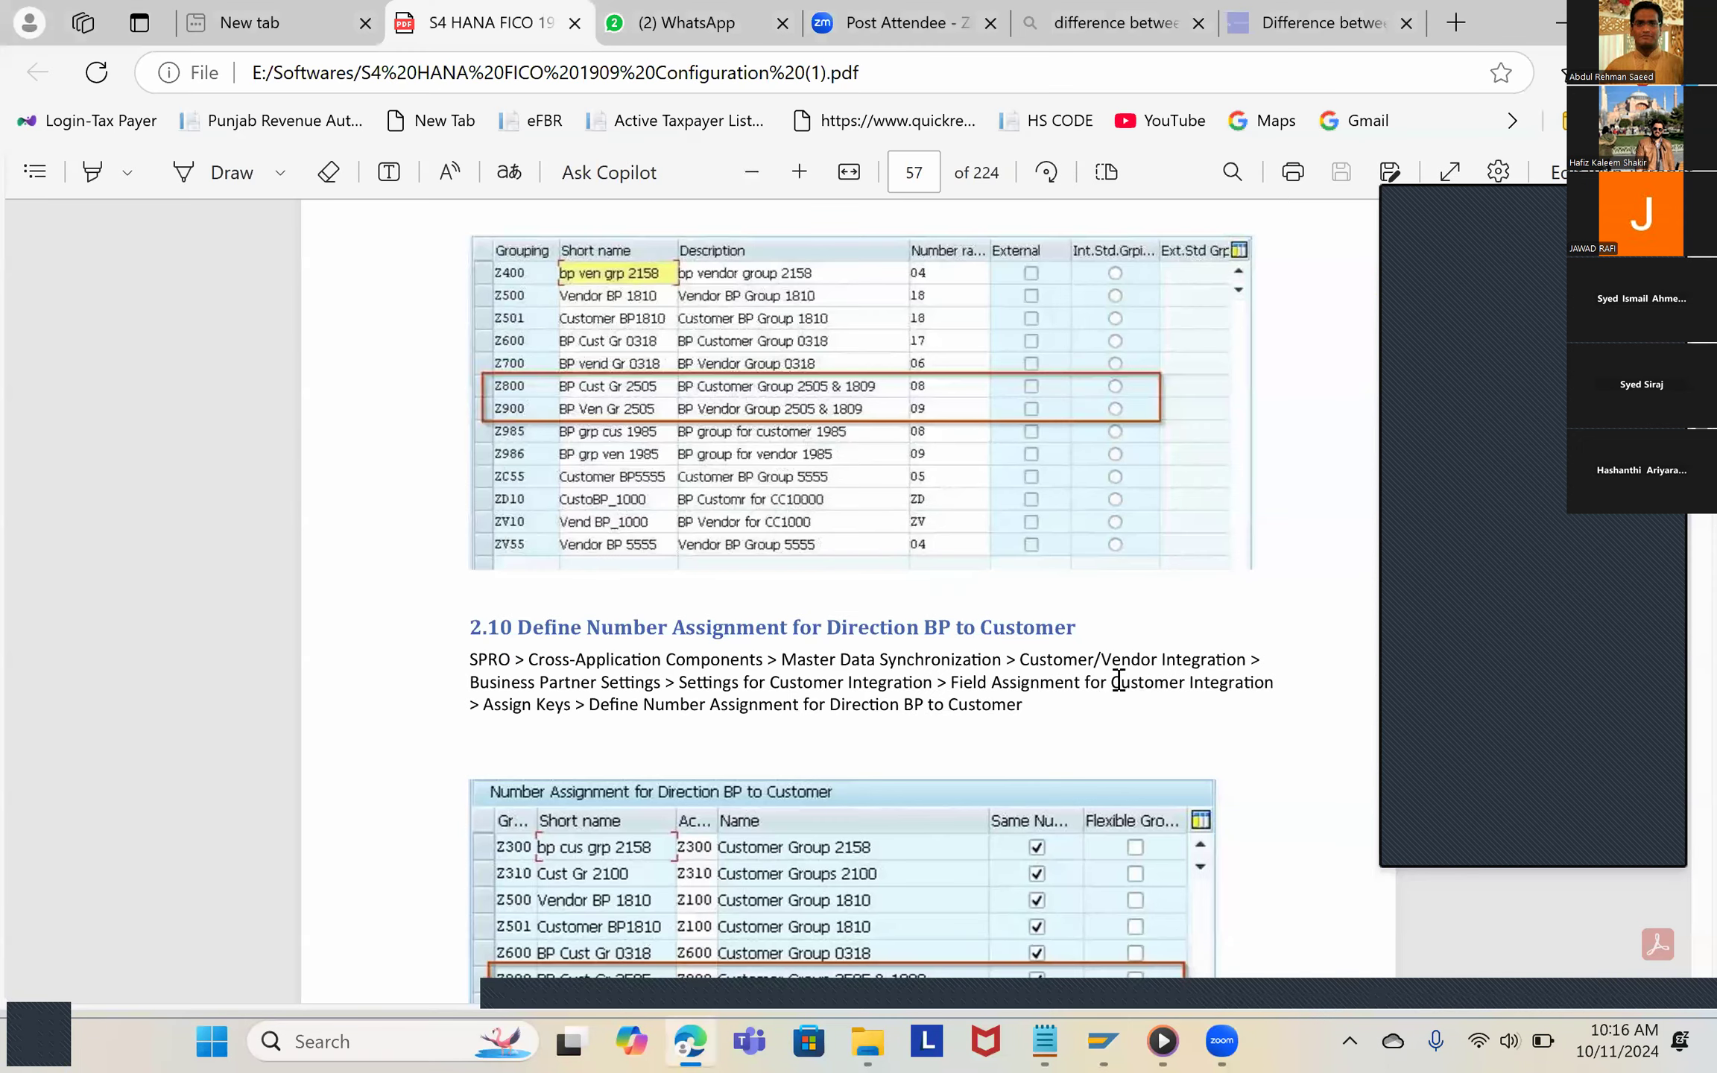
pyautogui.hotkey('alt', 'Tab')
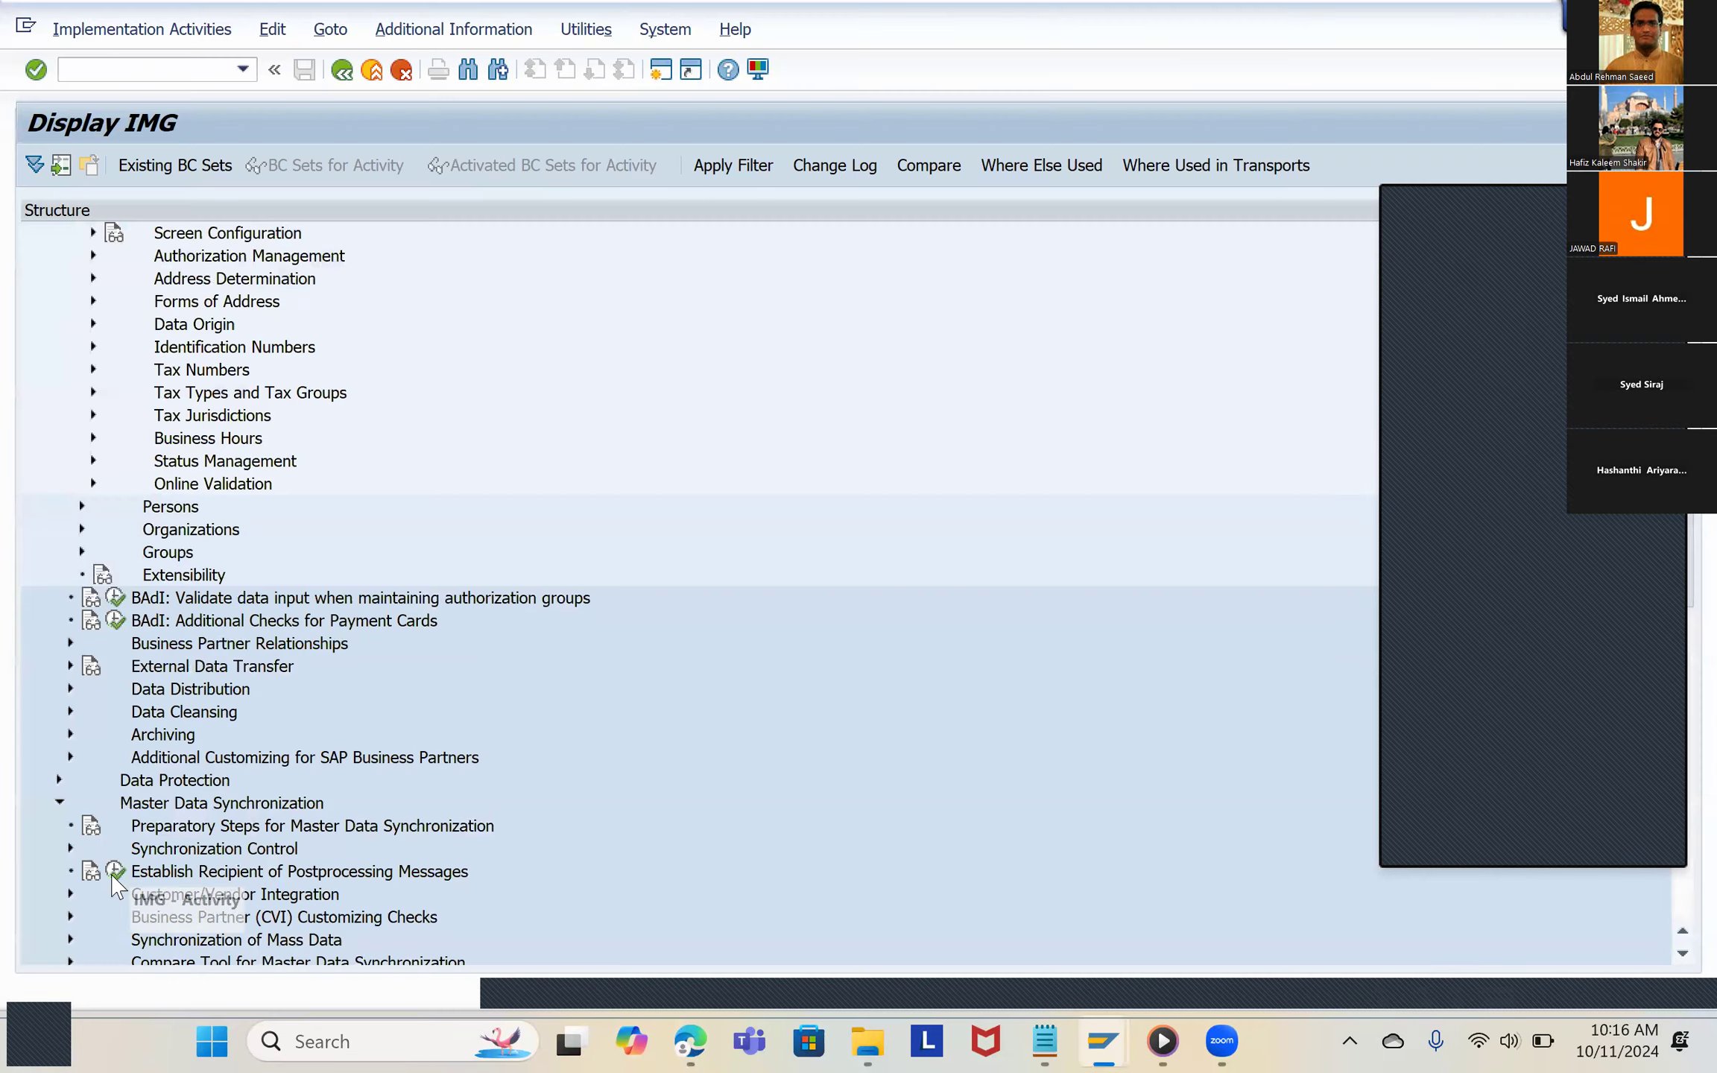
pyautogui.click(71, 895)
# Step: Expand Business Partner Settings under Customer/Vendor Integration, comparing the IMG structure with the path in the PDF
pyautogui.hotkey('alt', 'Tab')
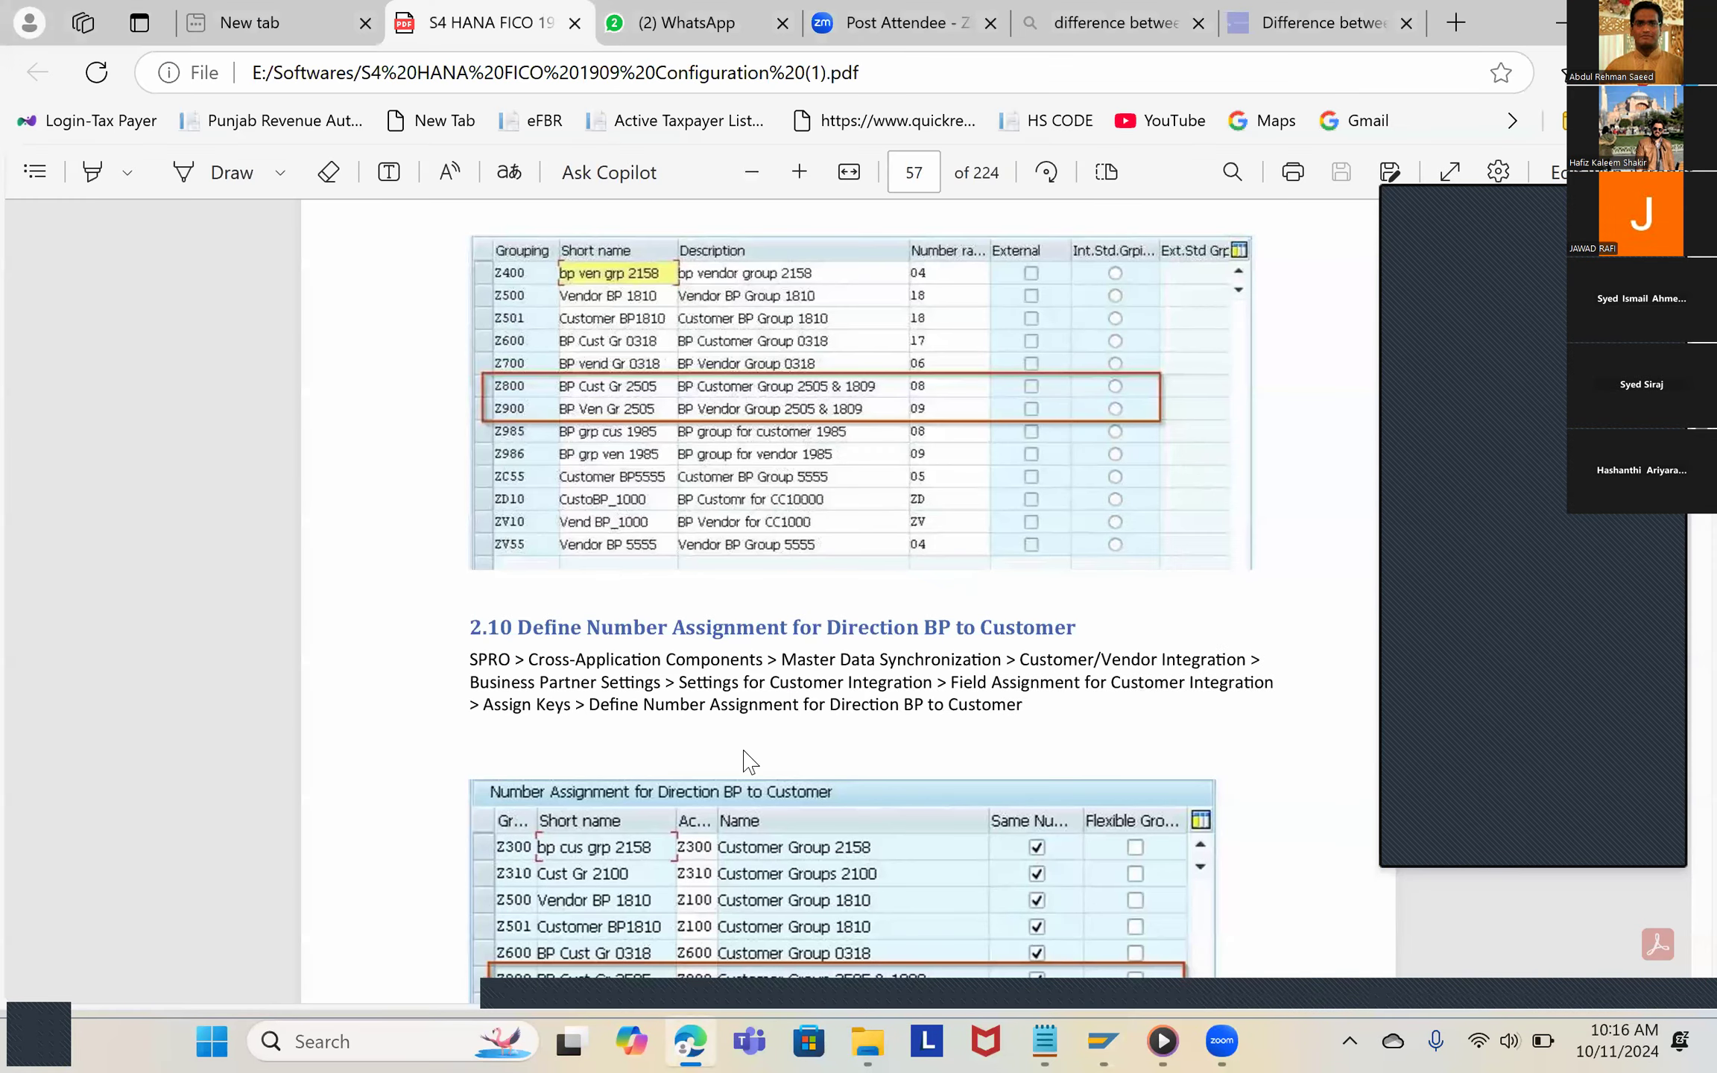
pyautogui.hotkey('alt', 'Tab')
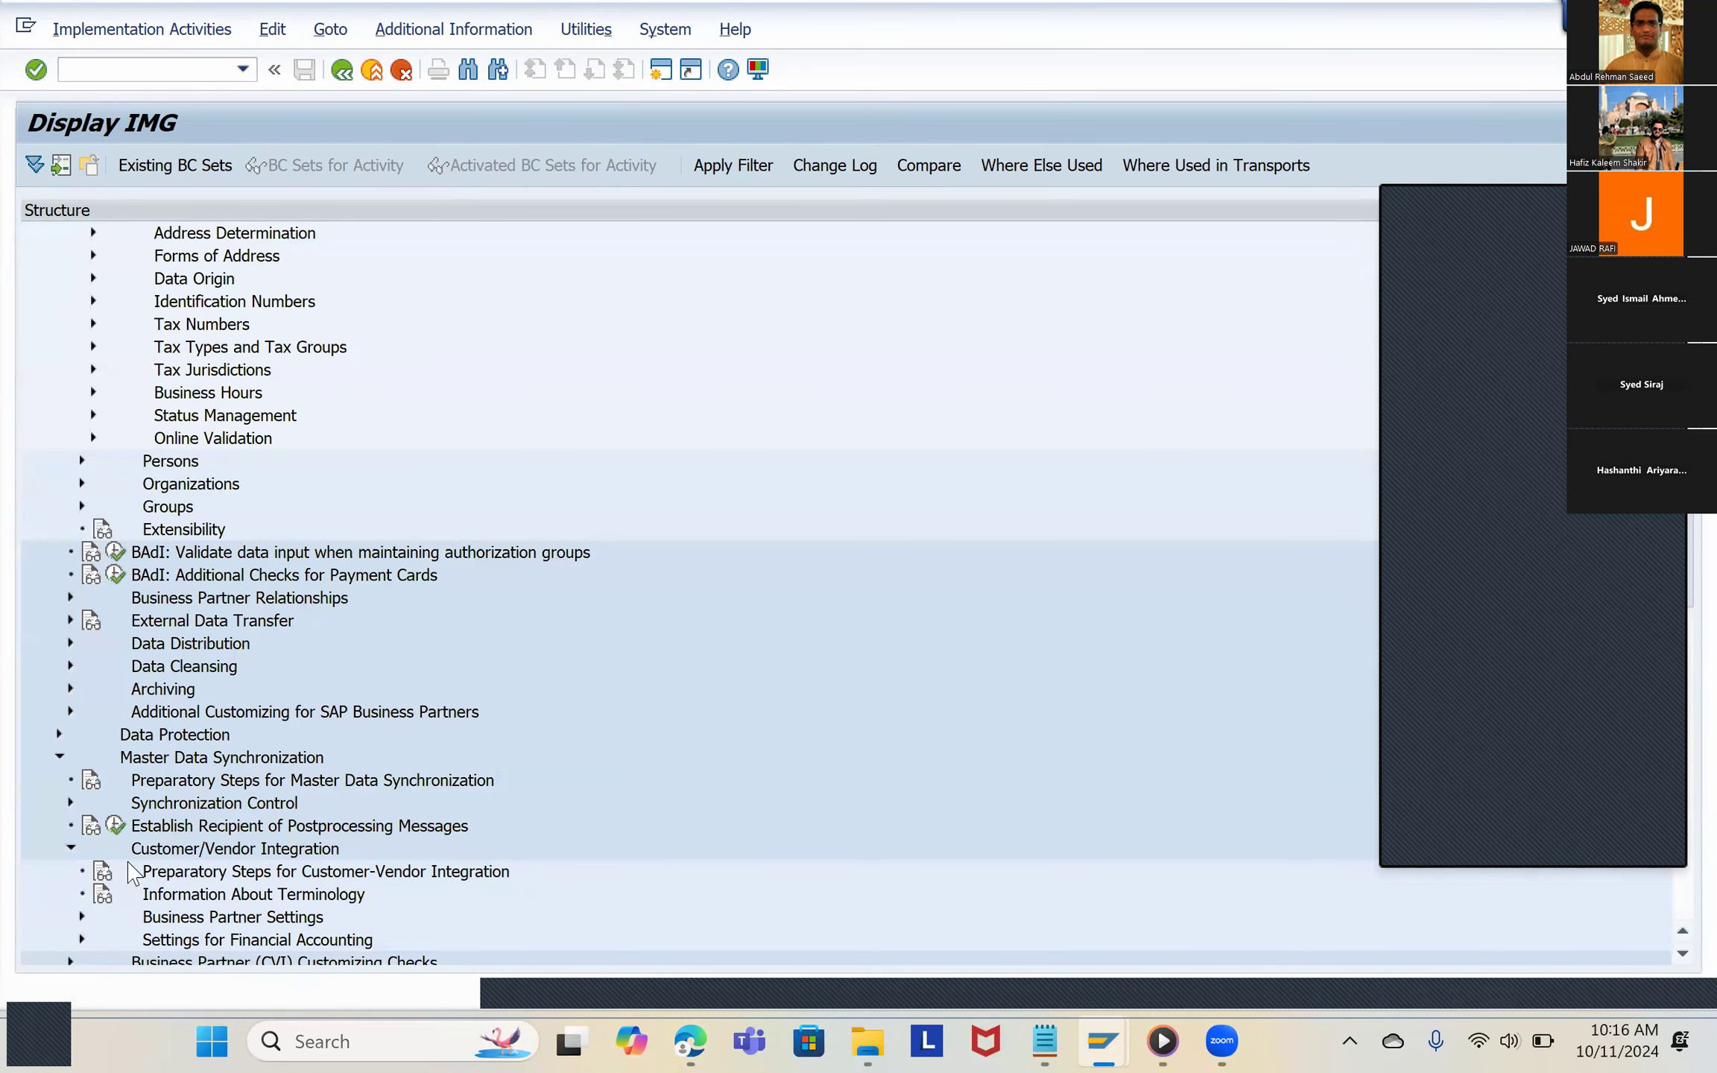
pyautogui.scroll(-1, 211, 895)
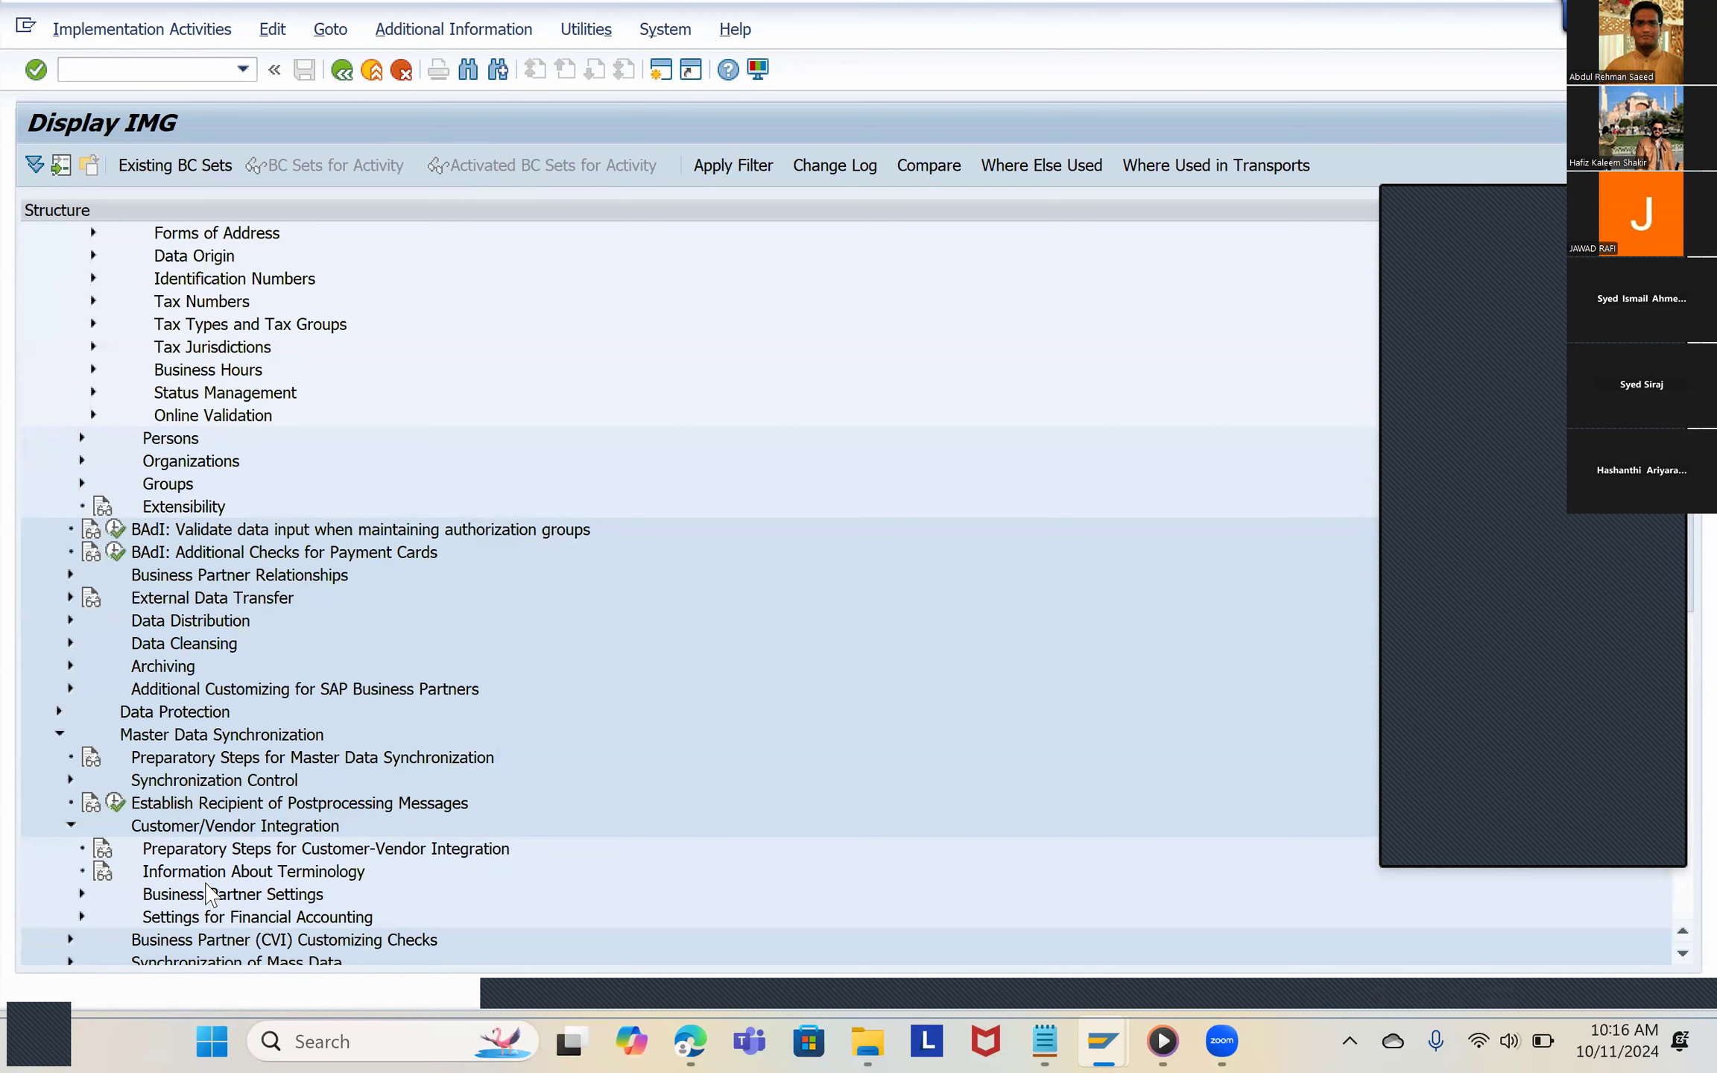
pyautogui.click(82, 894)
pyautogui.scroll(-1, 222, 887)
pyautogui.scroll(-1, 224, 887)
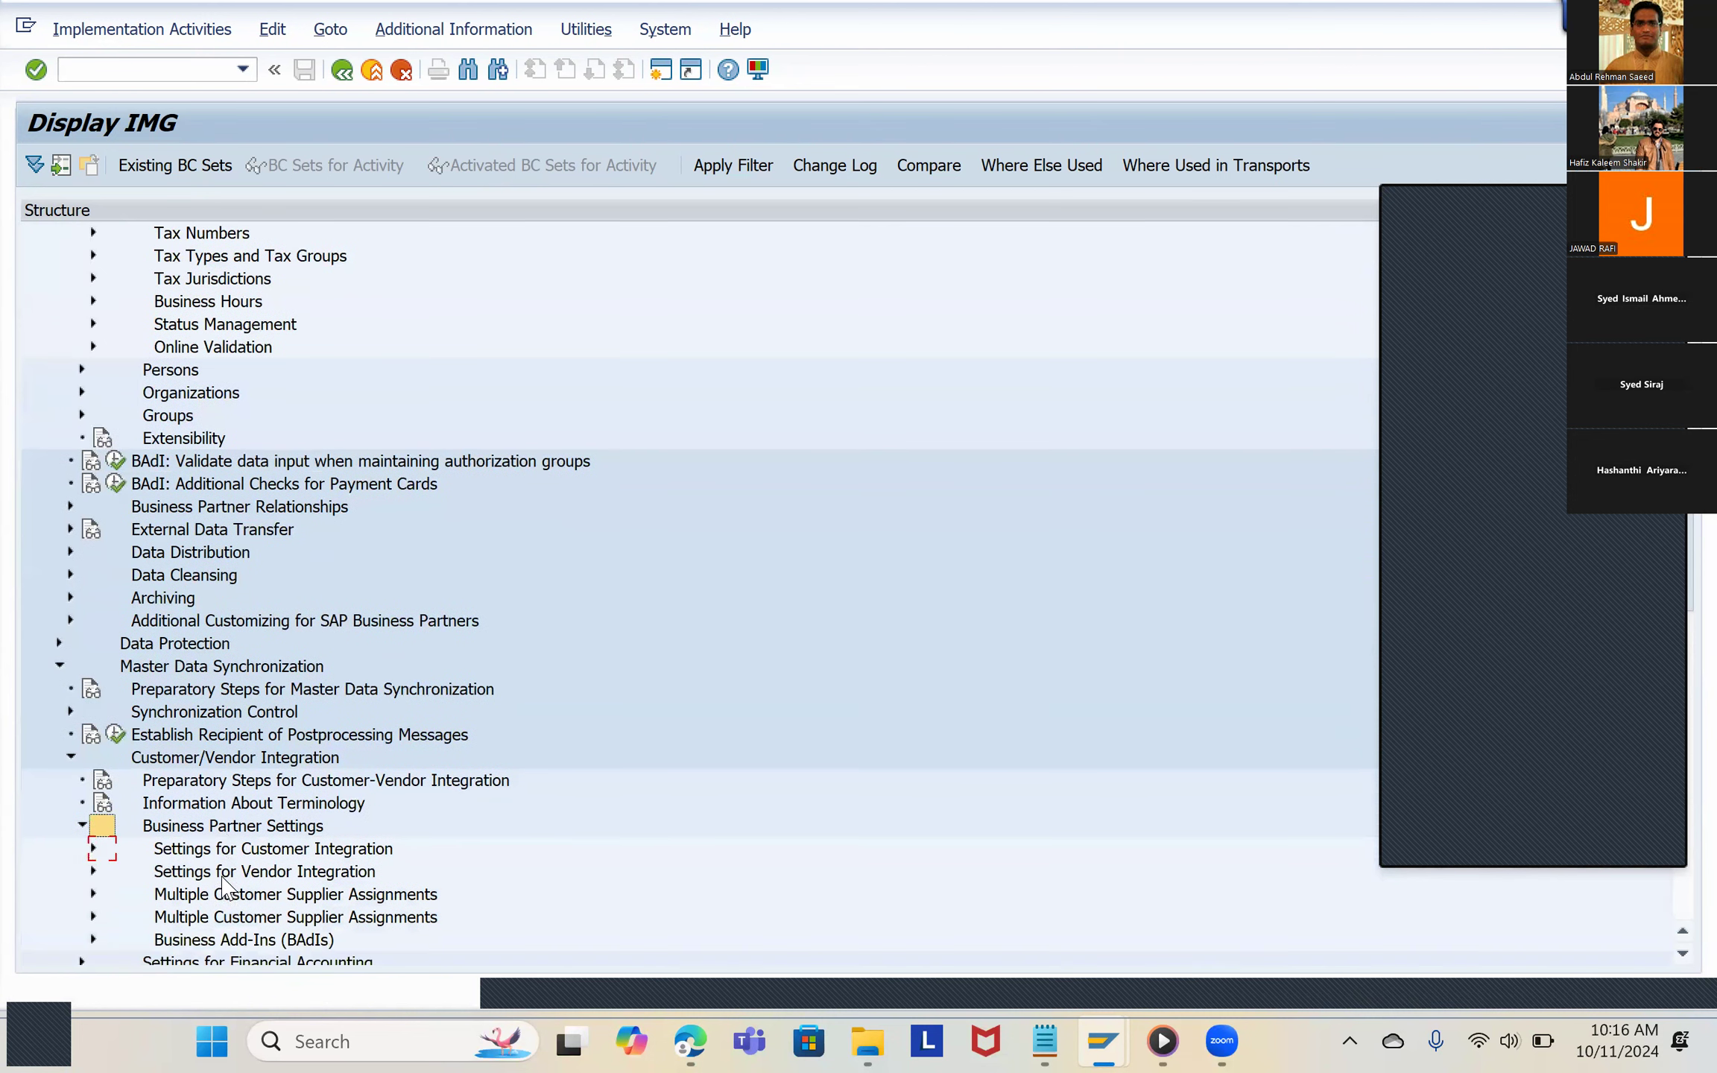
pyautogui.hotkey('alt', 'Tab')
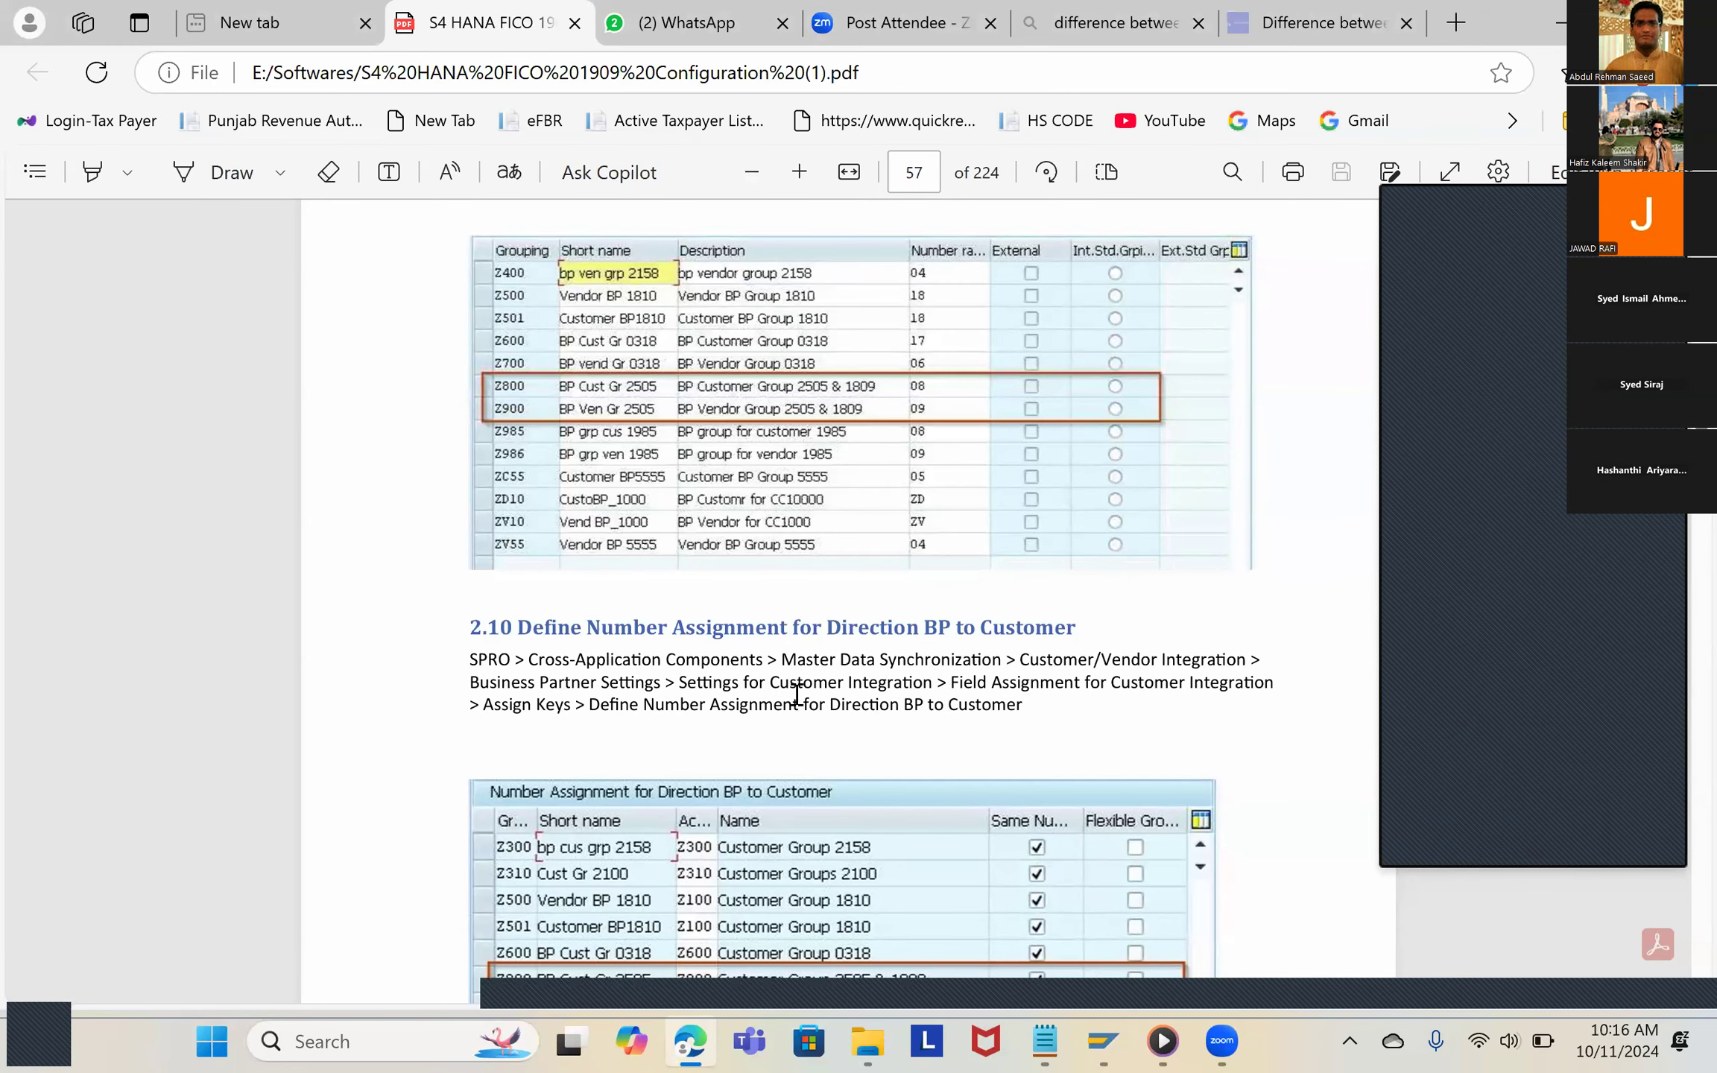
pyautogui.hotkey('alt', 'Tab')
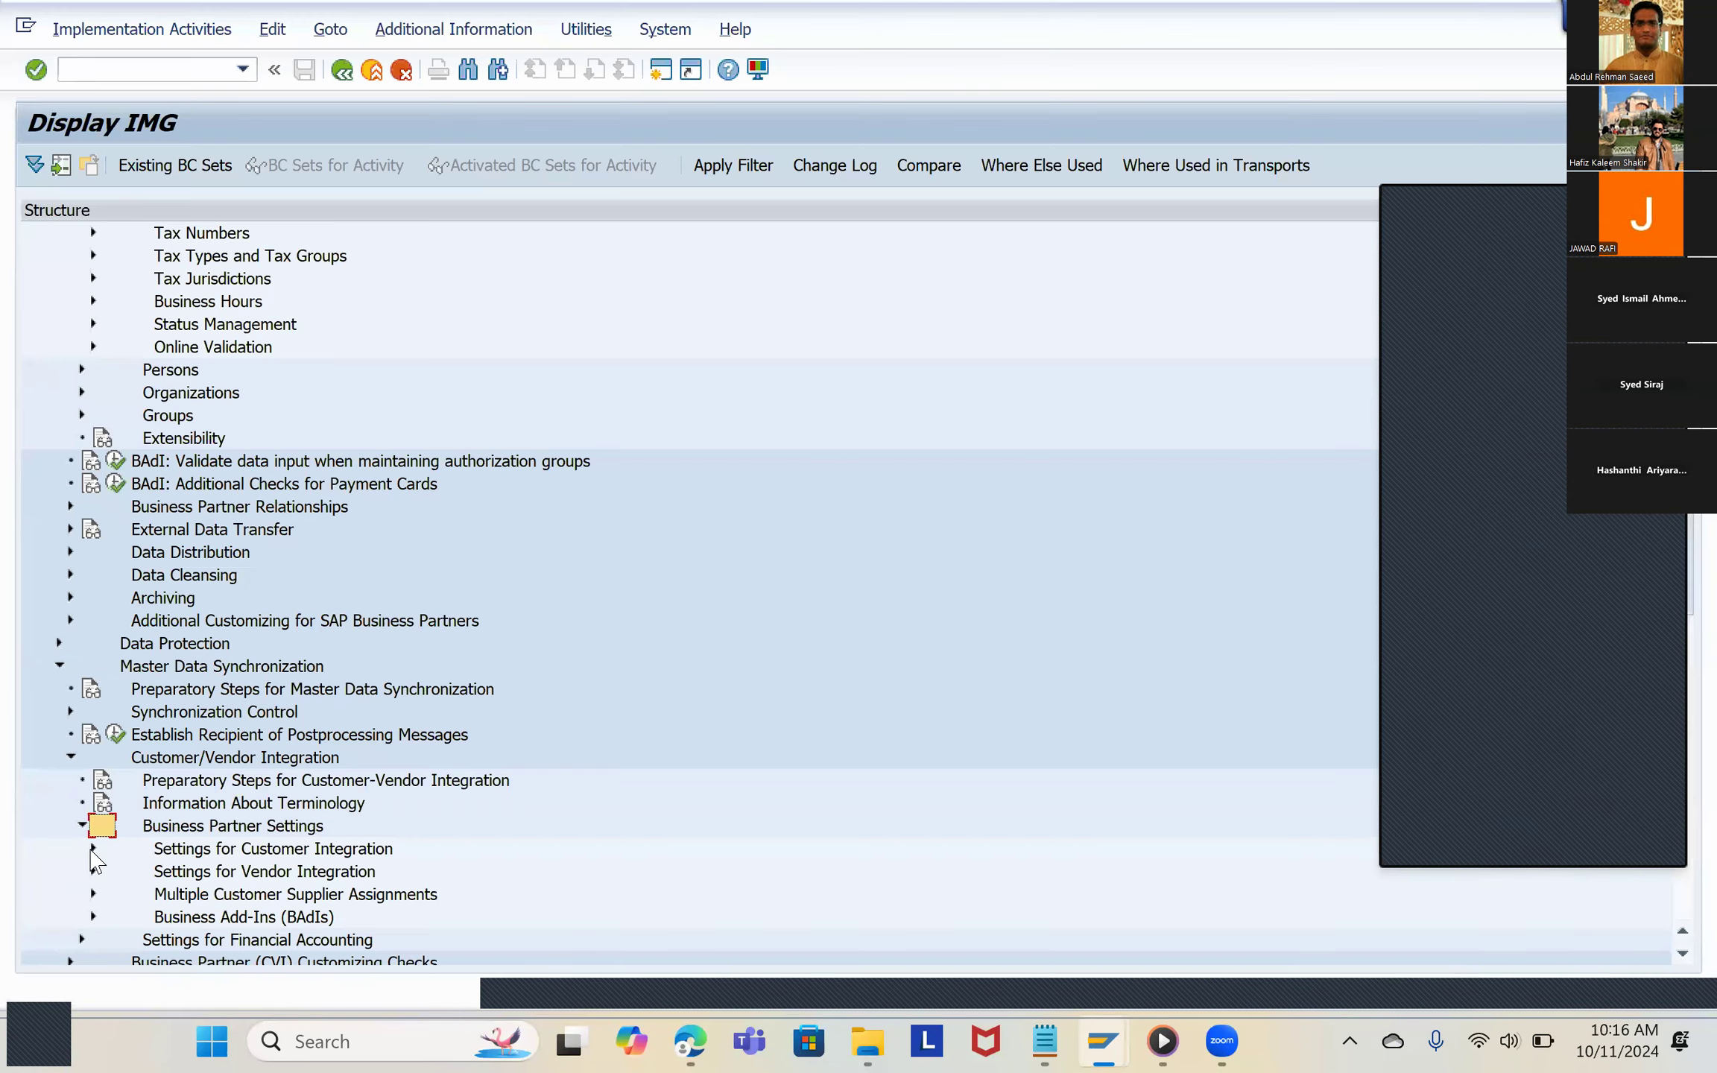
# Step: Expand Settings for Customer Integration, Field Assignment for Customer Integration and Assign Keys, checking the path against the PDF
pyautogui.click(93, 848)
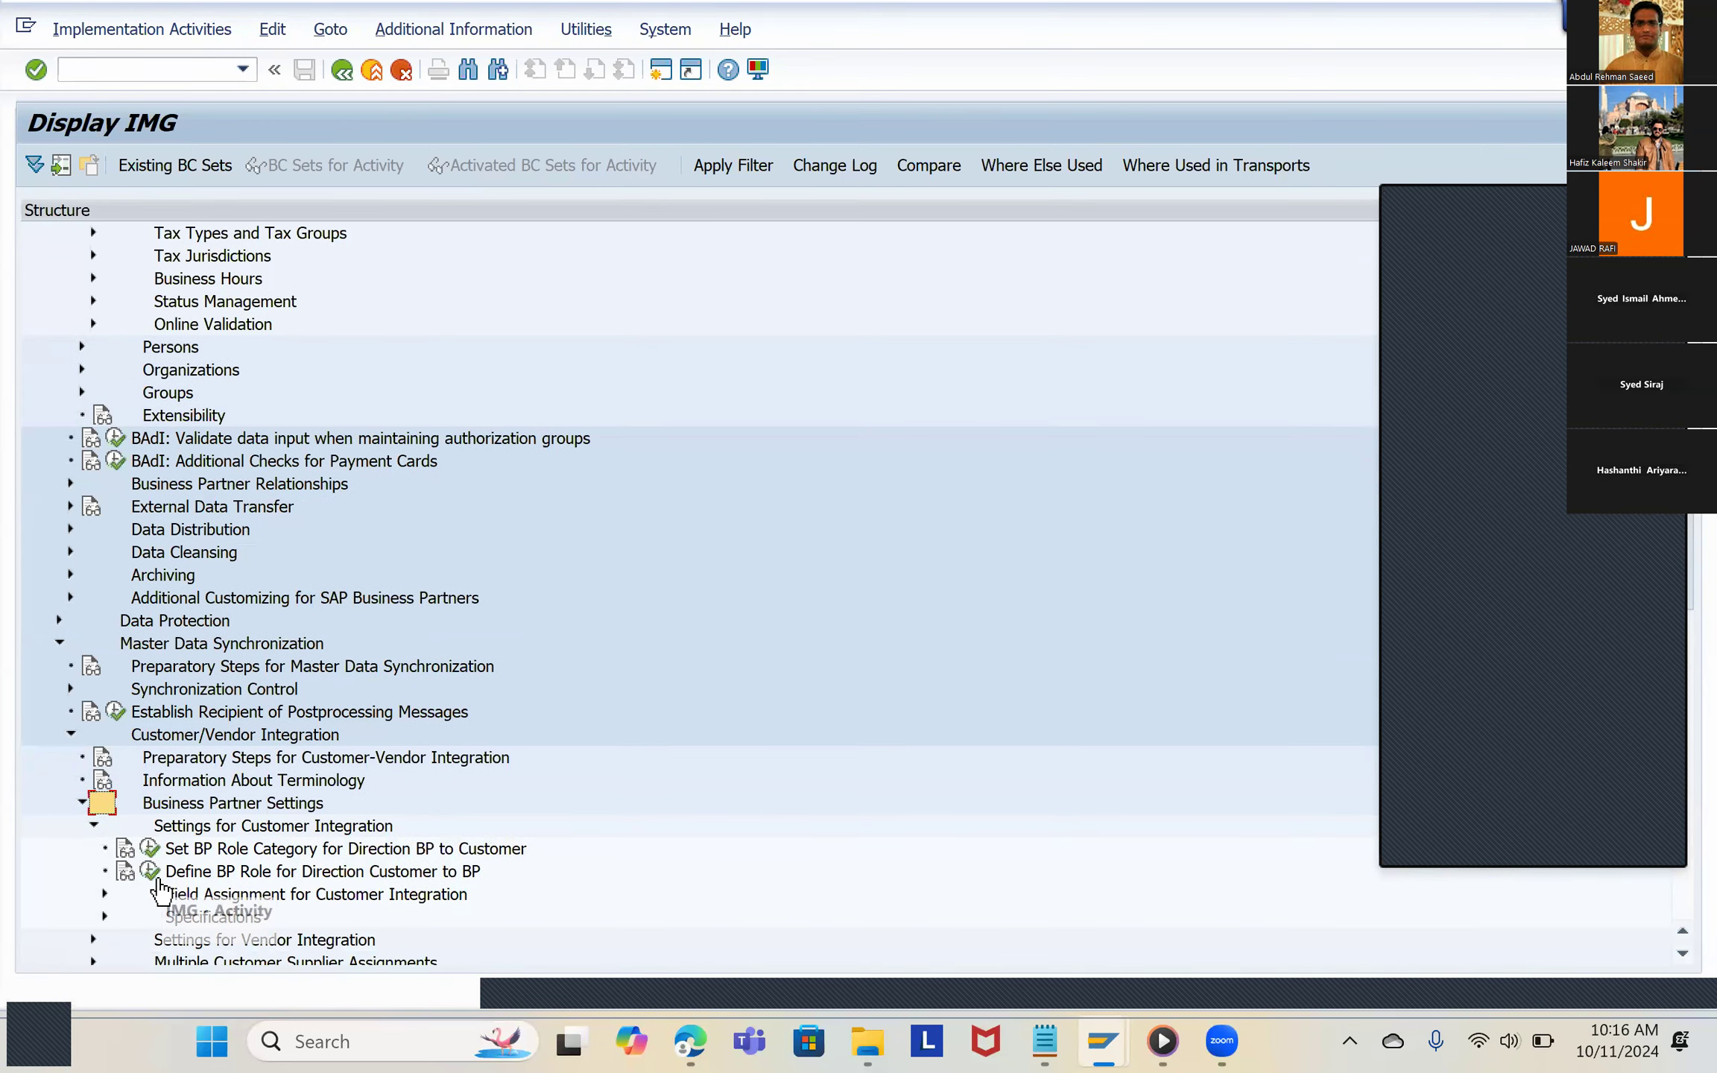
pyautogui.hotkey('alt', 'Tab')
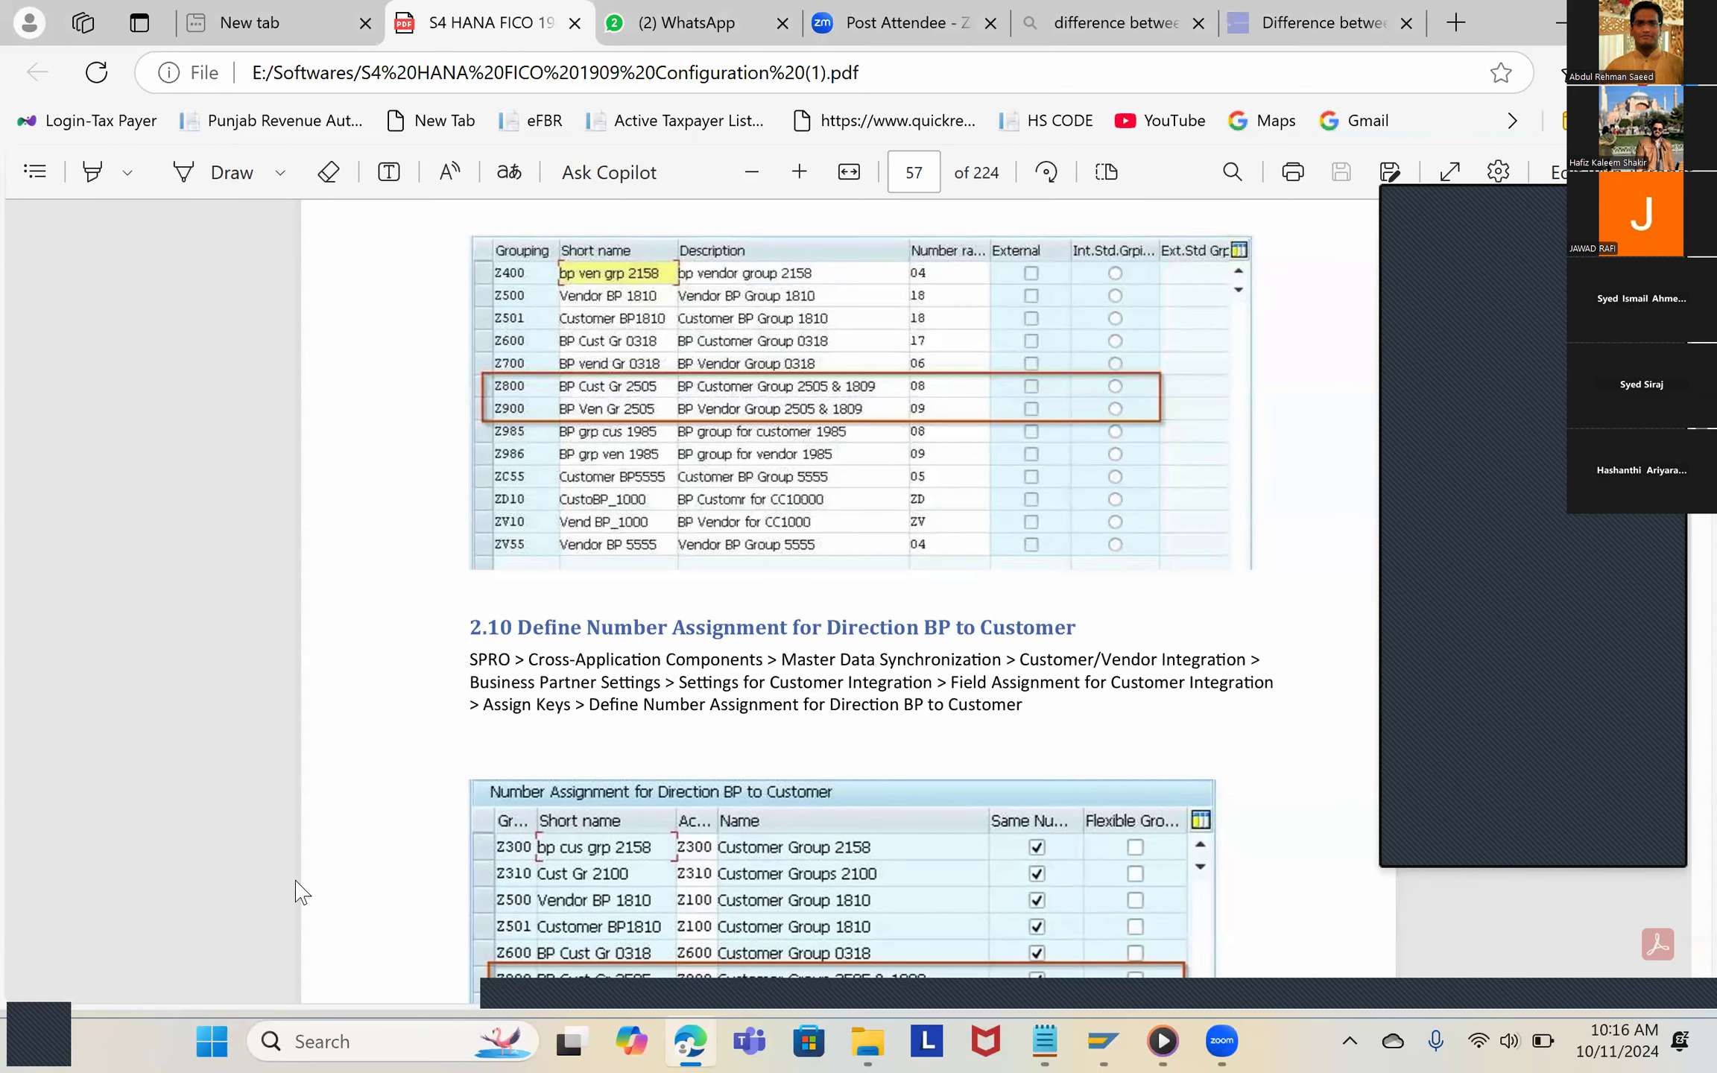
pyautogui.hotkey('alt', 'Tab')
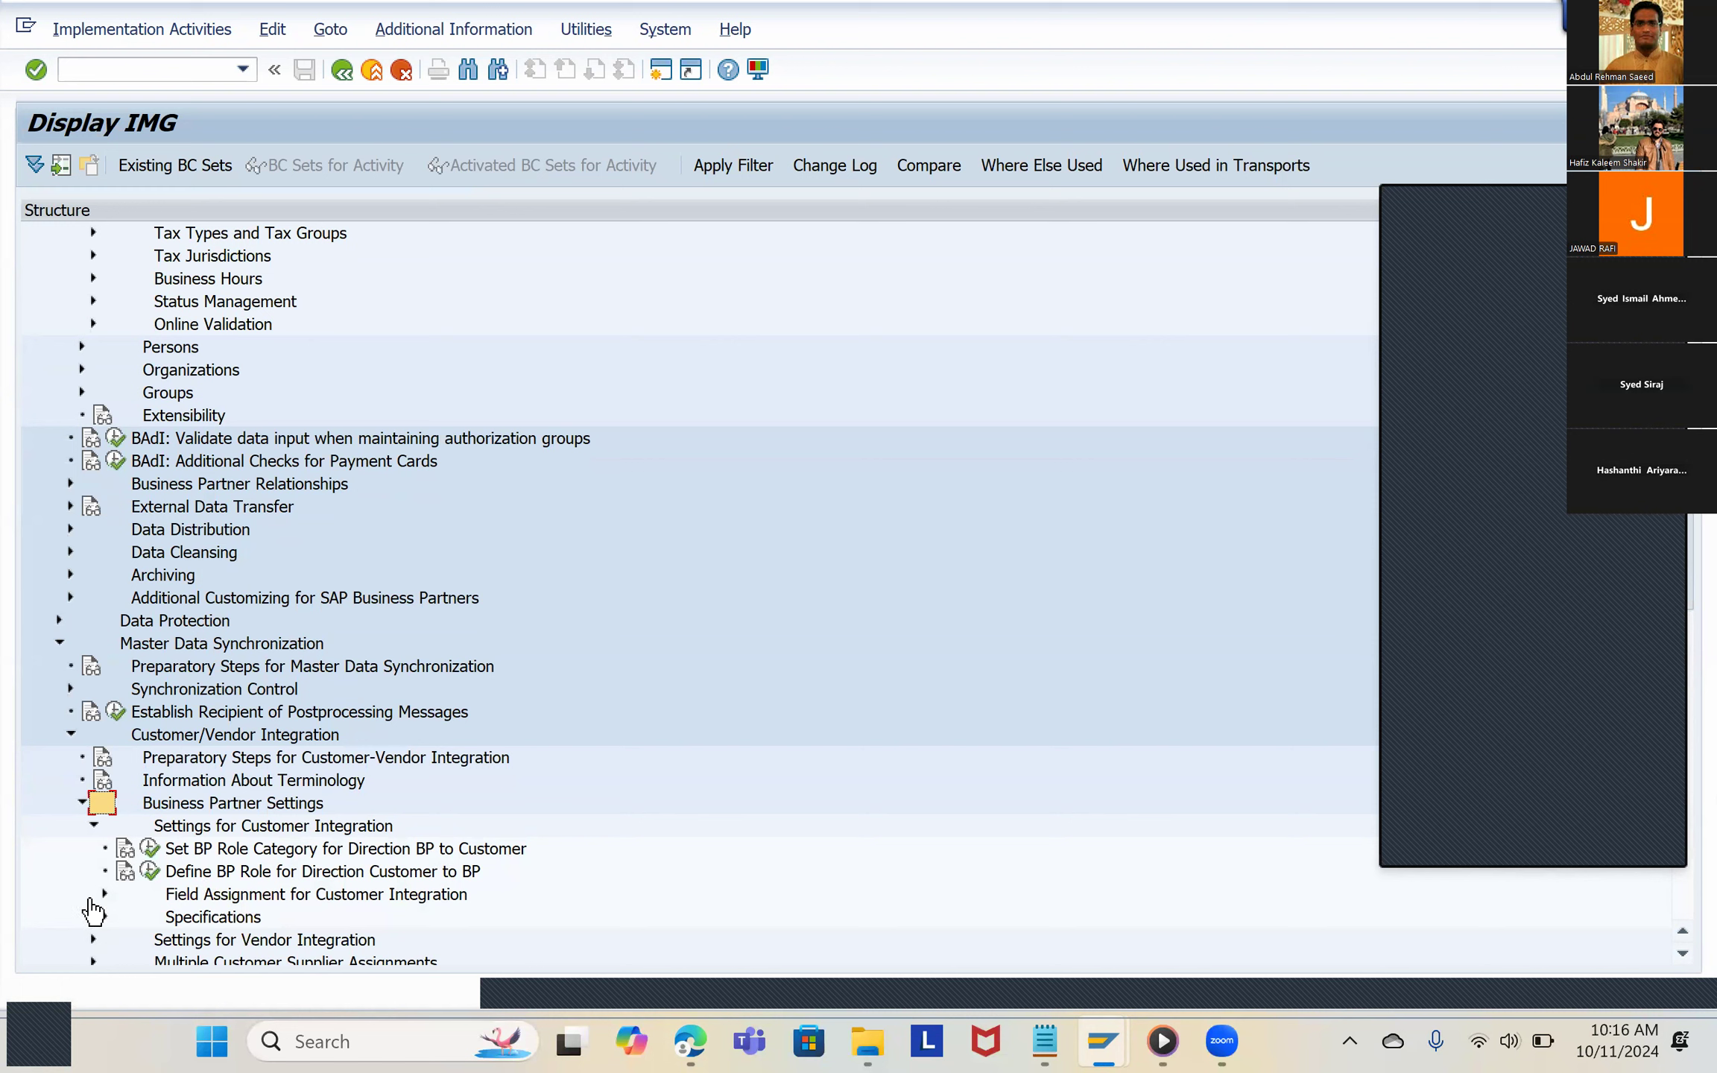
pyautogui.click(106, 895)
pyautogui.click(117, 917)
pyautogui.scroll(-1, 120, 918)
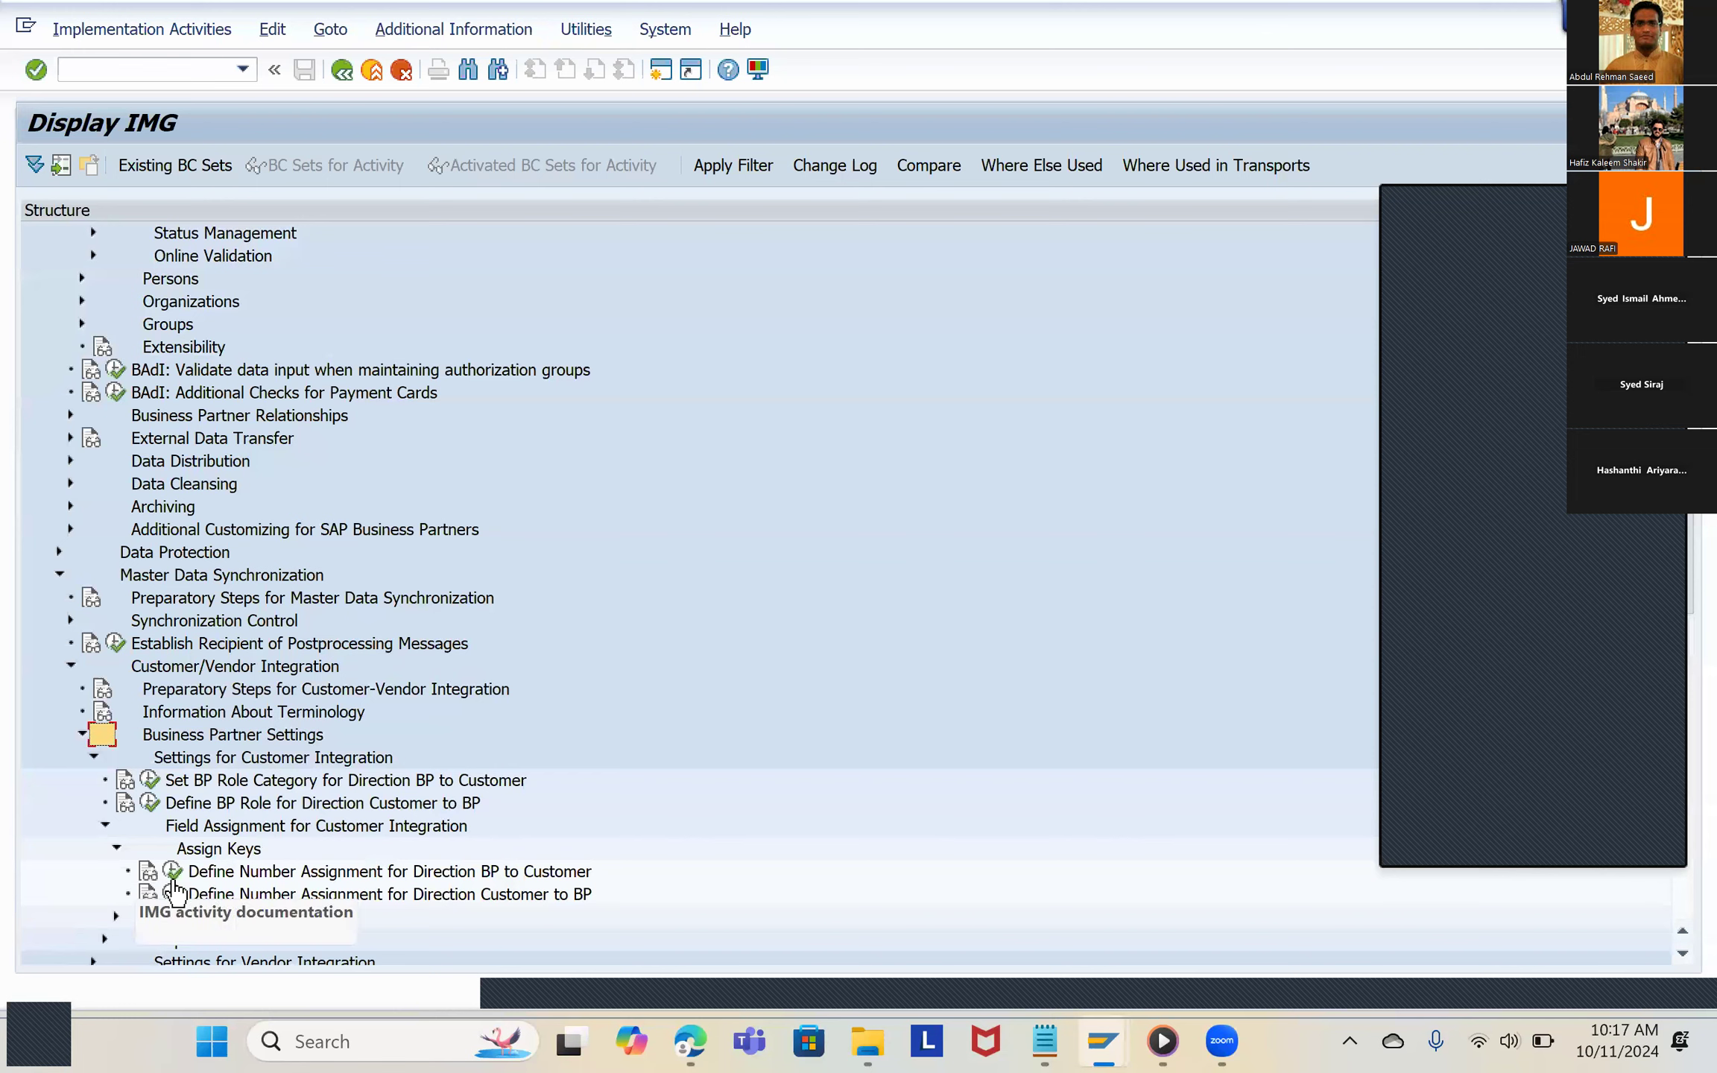
# Step: Recheck section 2.10's path in the PDF and open the Define Number Assignment for Direction BP to Customer activity in SAP
pyautogui.hotkey('alt', 'Tab')
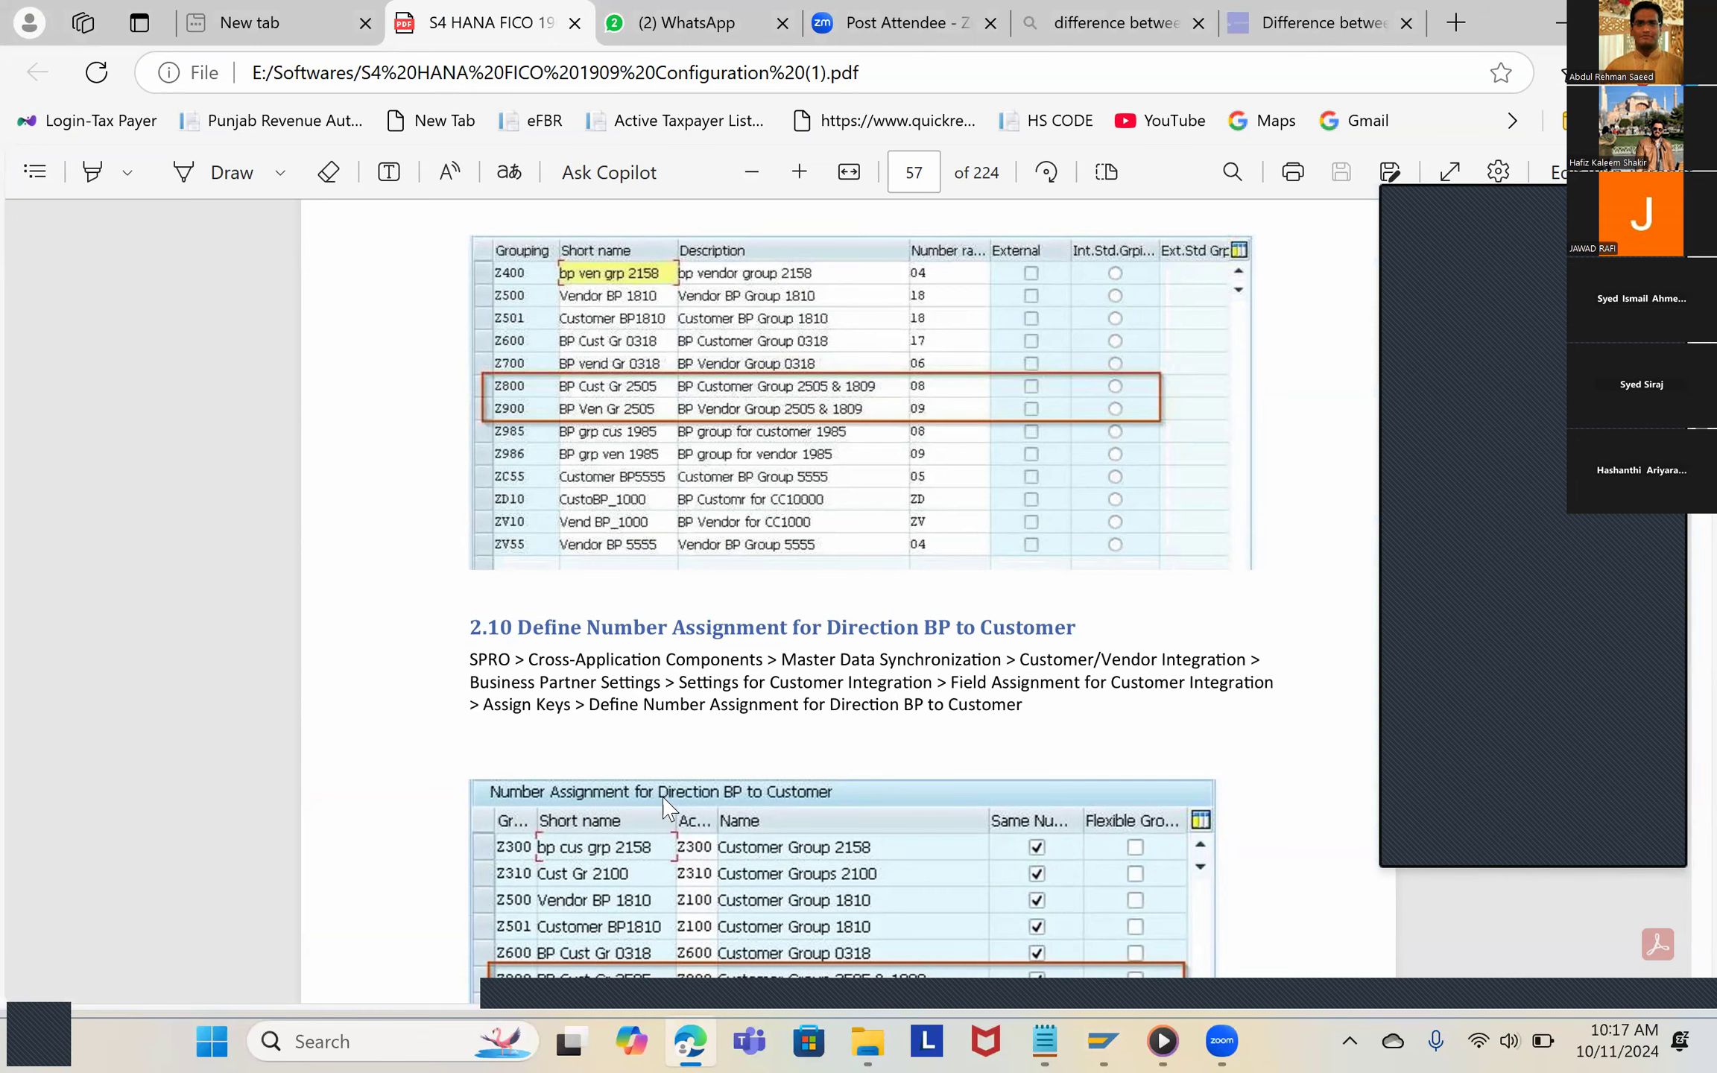
pyautogui.hotkey('alt', 'Tab')
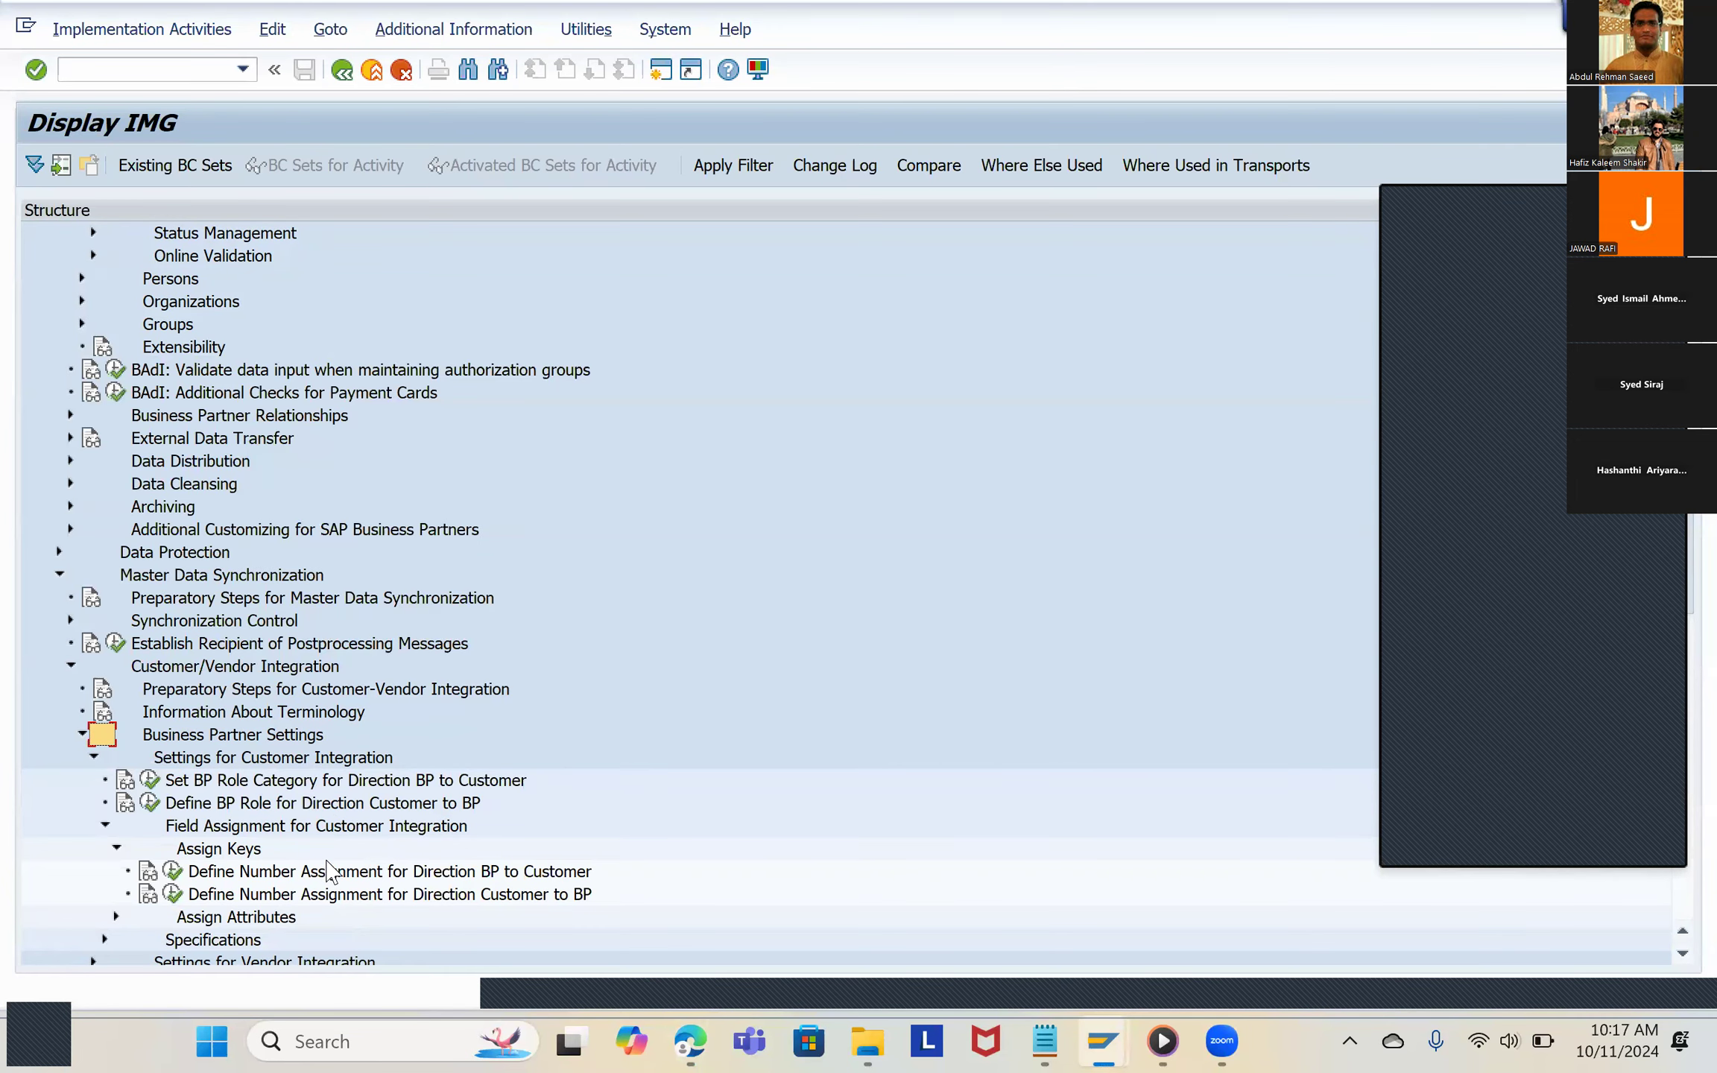
pyautogui.click(172, 871)
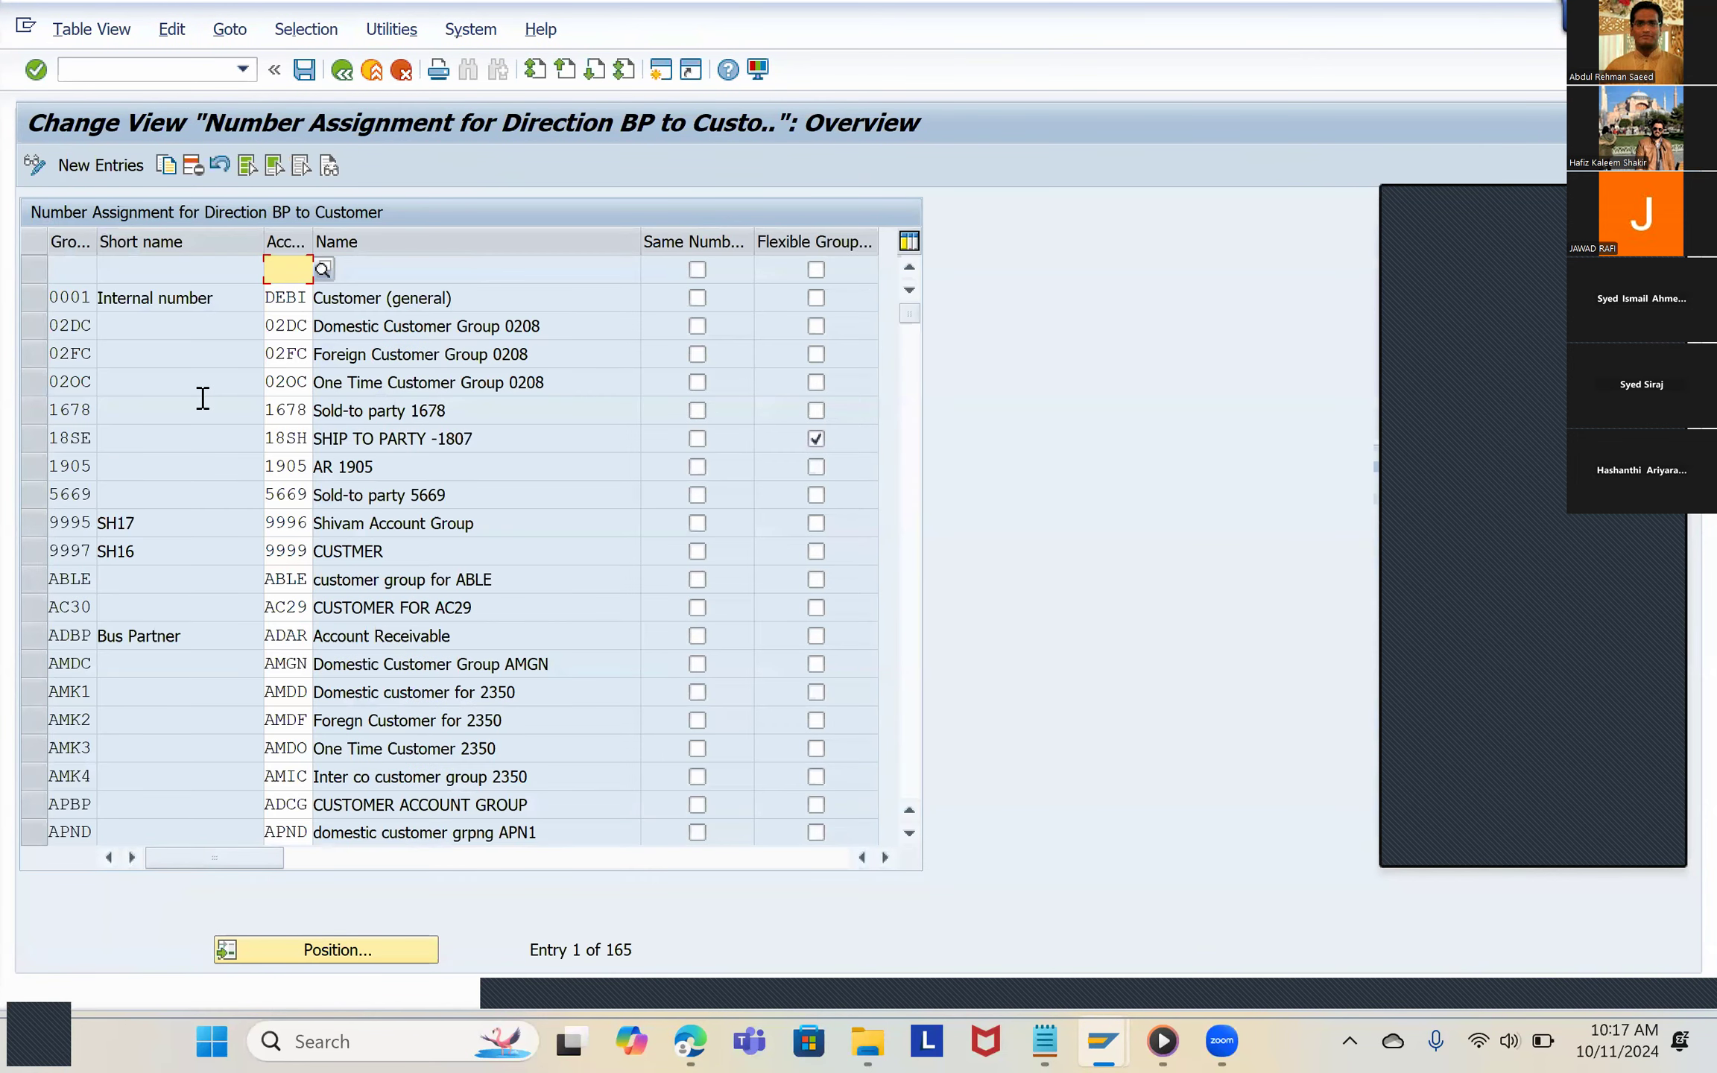
pyautogui.click(306, 958)
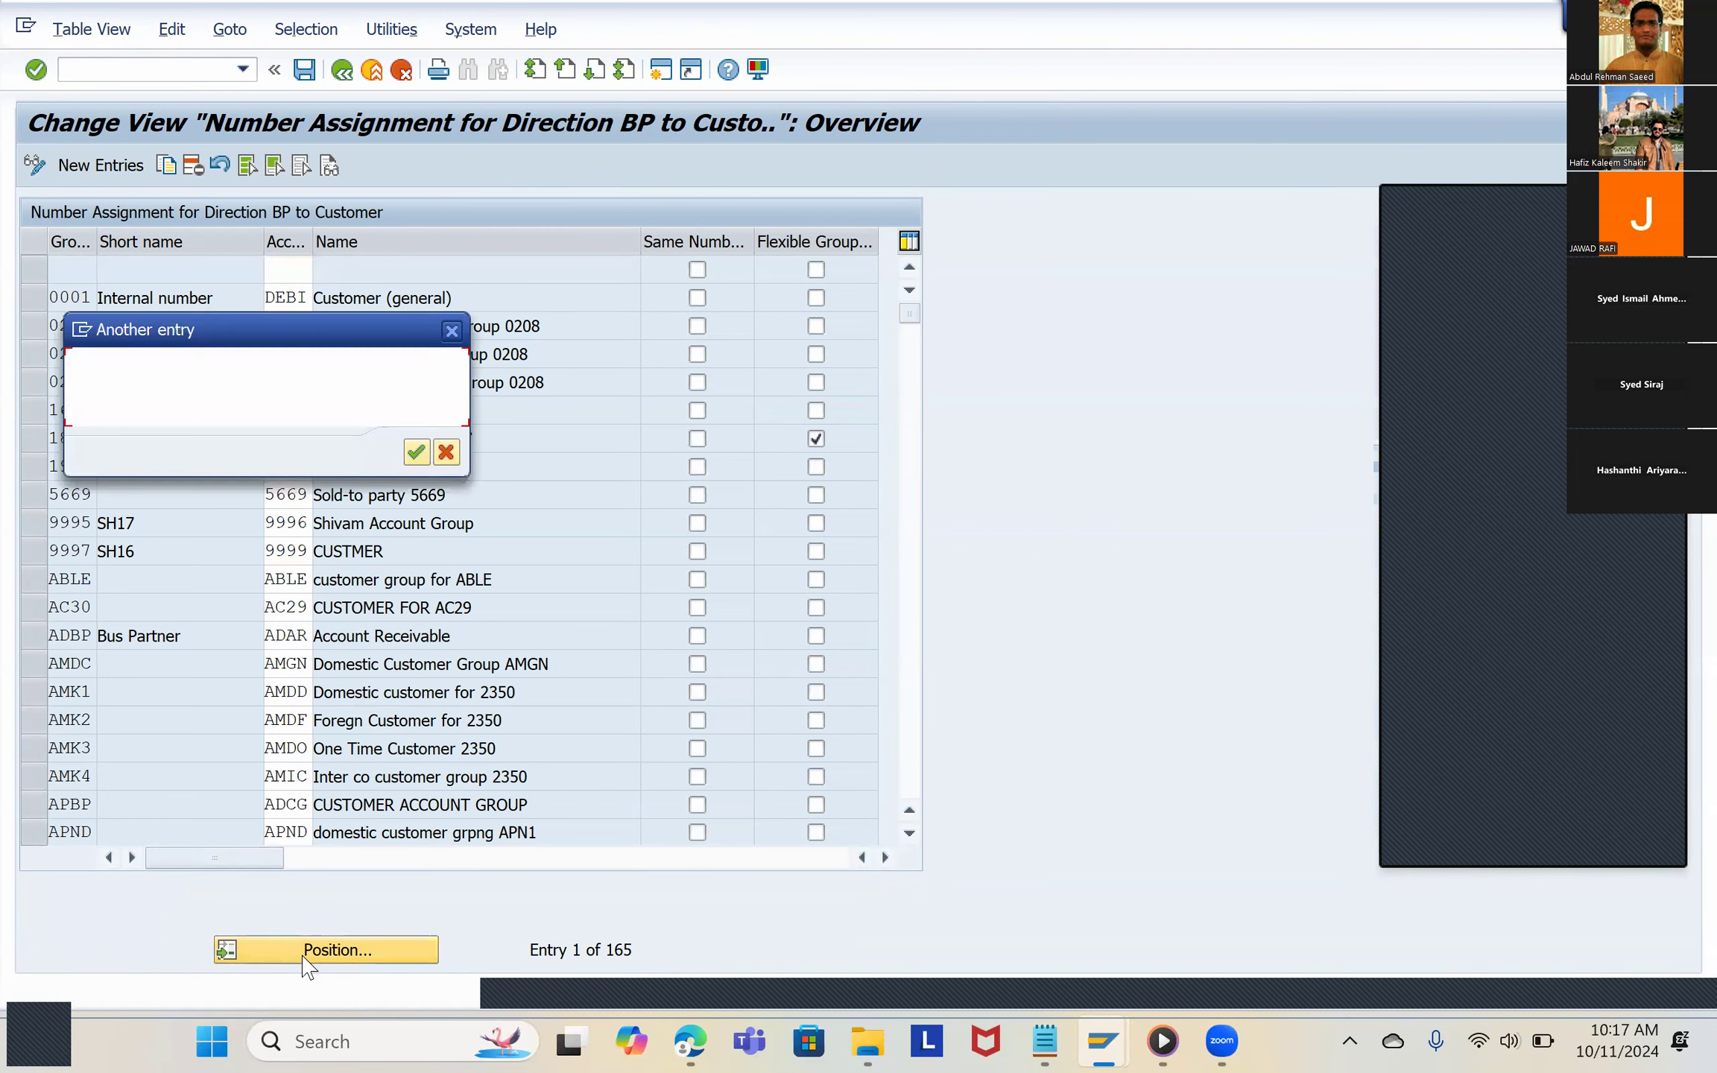
pyautogui.click(452, 330)
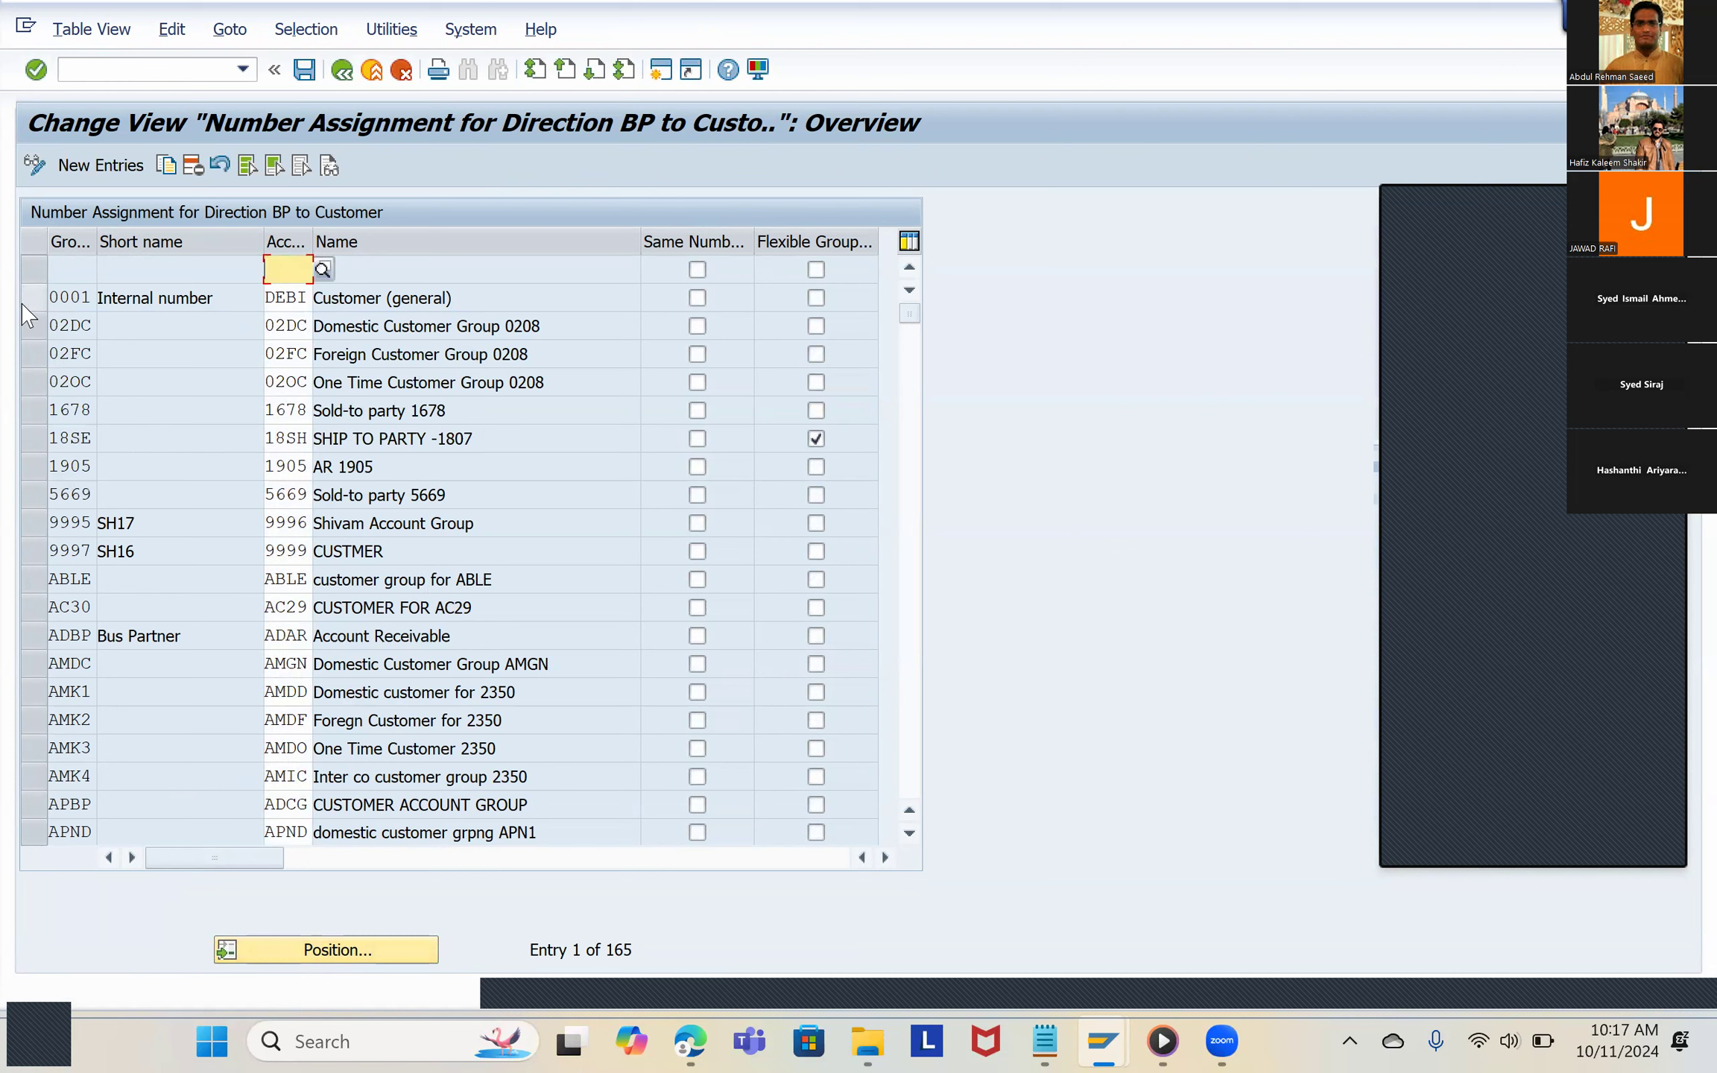
# Step: Copy the 02DC and 02FC number assignment entries as templates for two new entries
pyautogui.click(29, 325)
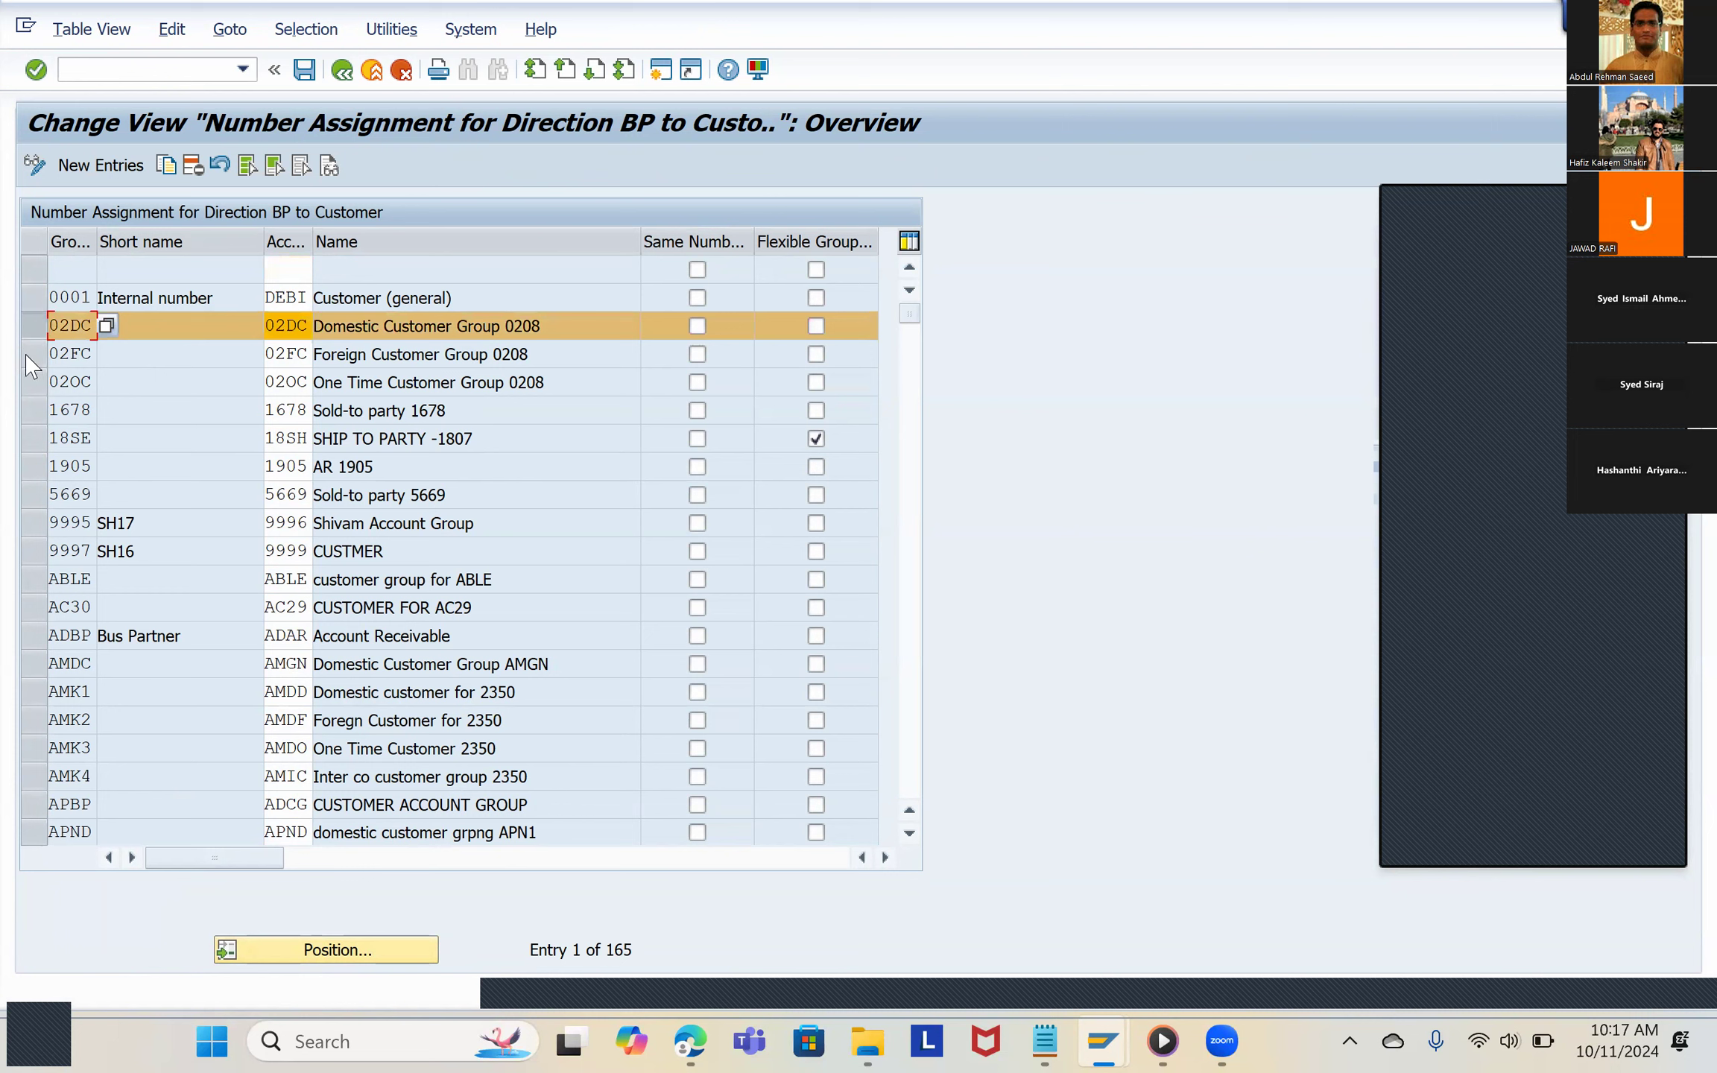
pyautogui.click(30, 355)
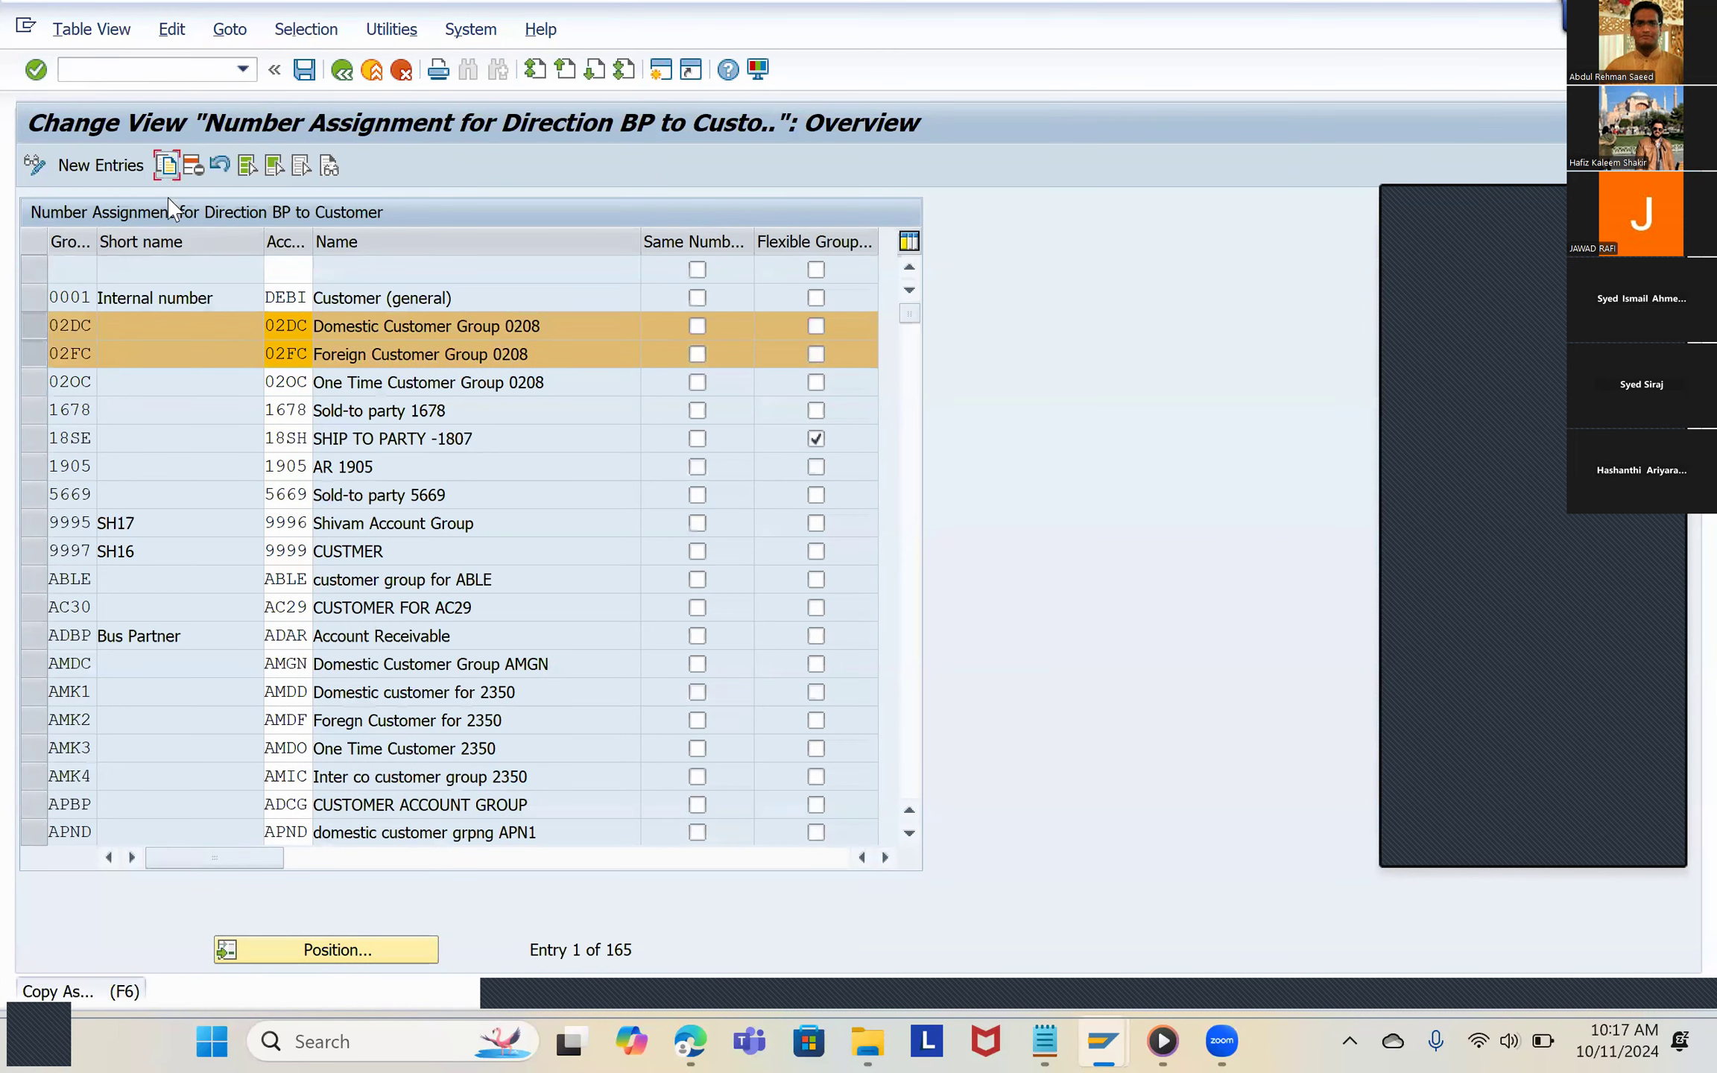
pyautogui.click(166, 165)
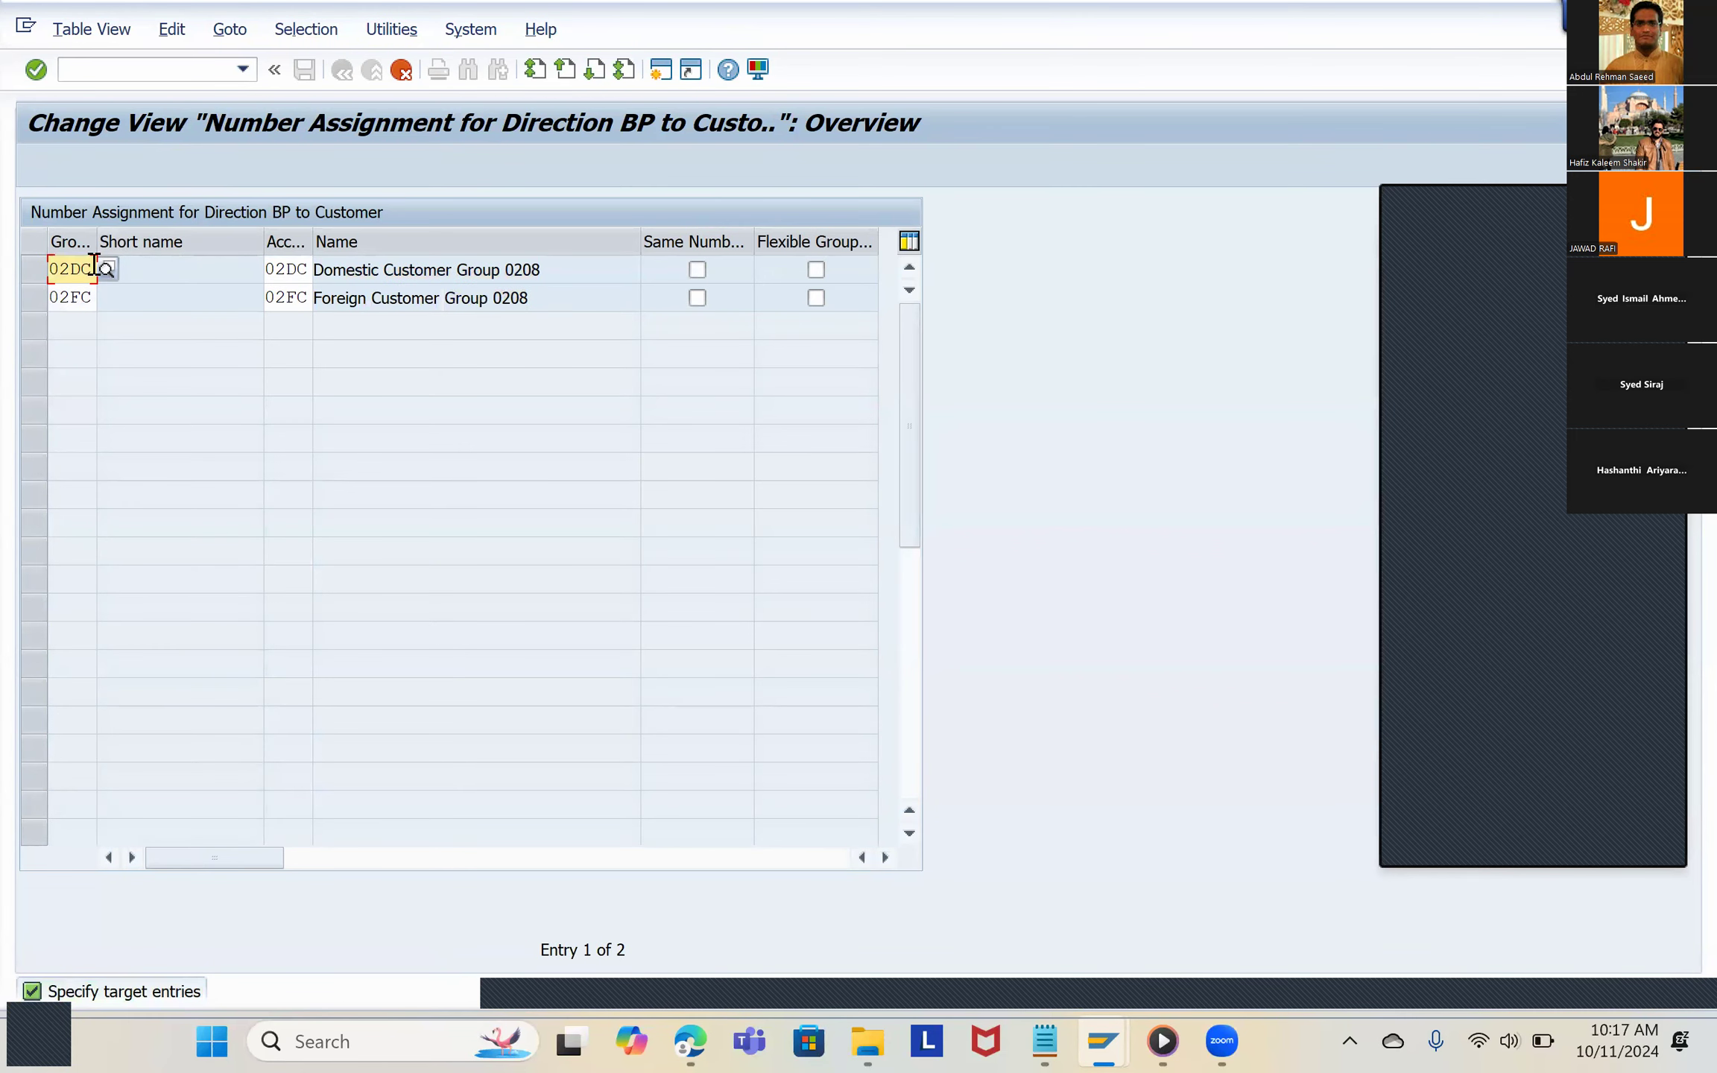
# Step: Replace the grouping of the copied 02DC entry with 9191, finding it in the list of business partner groupings
pyautogui.moveTo(87, 269); pyautogui.dragTo(49, 277)
pyautogui.press('BackSpace')
pyautogui.click(111, 270)
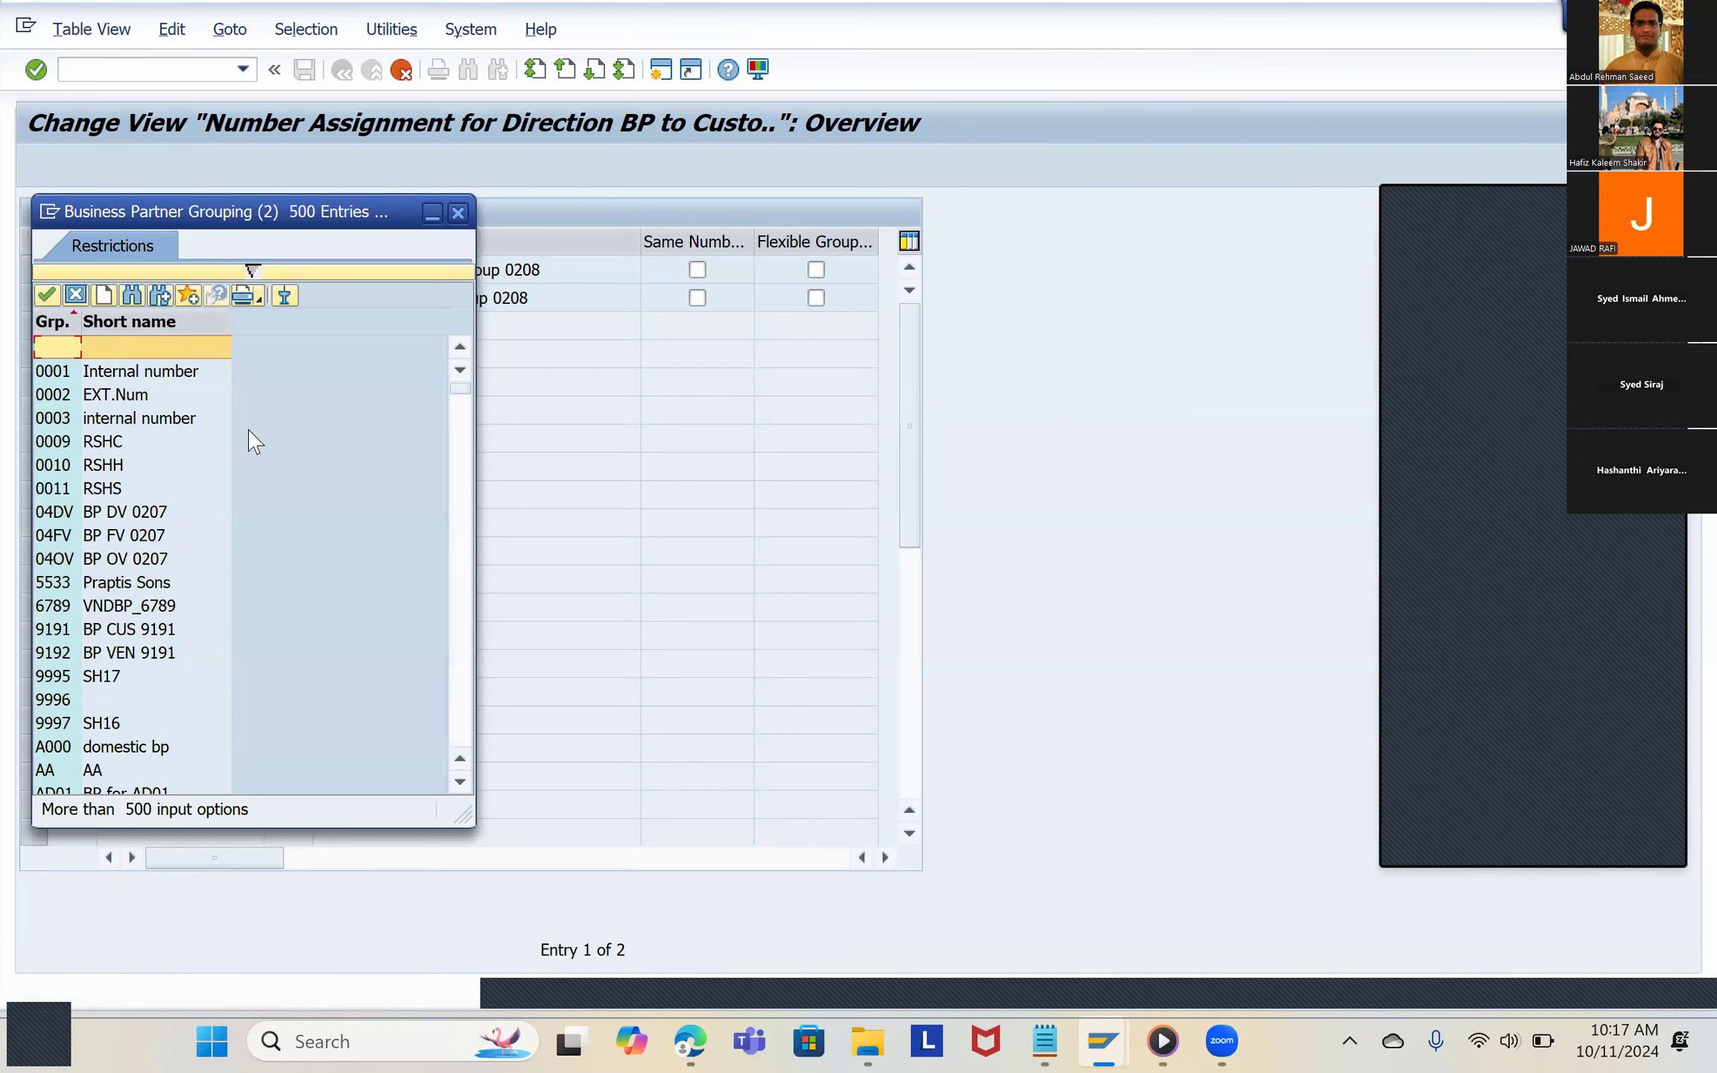
pyautogui.scroll(-2, 190, 521)
pyautogui.scroll(-20, 187, 534)
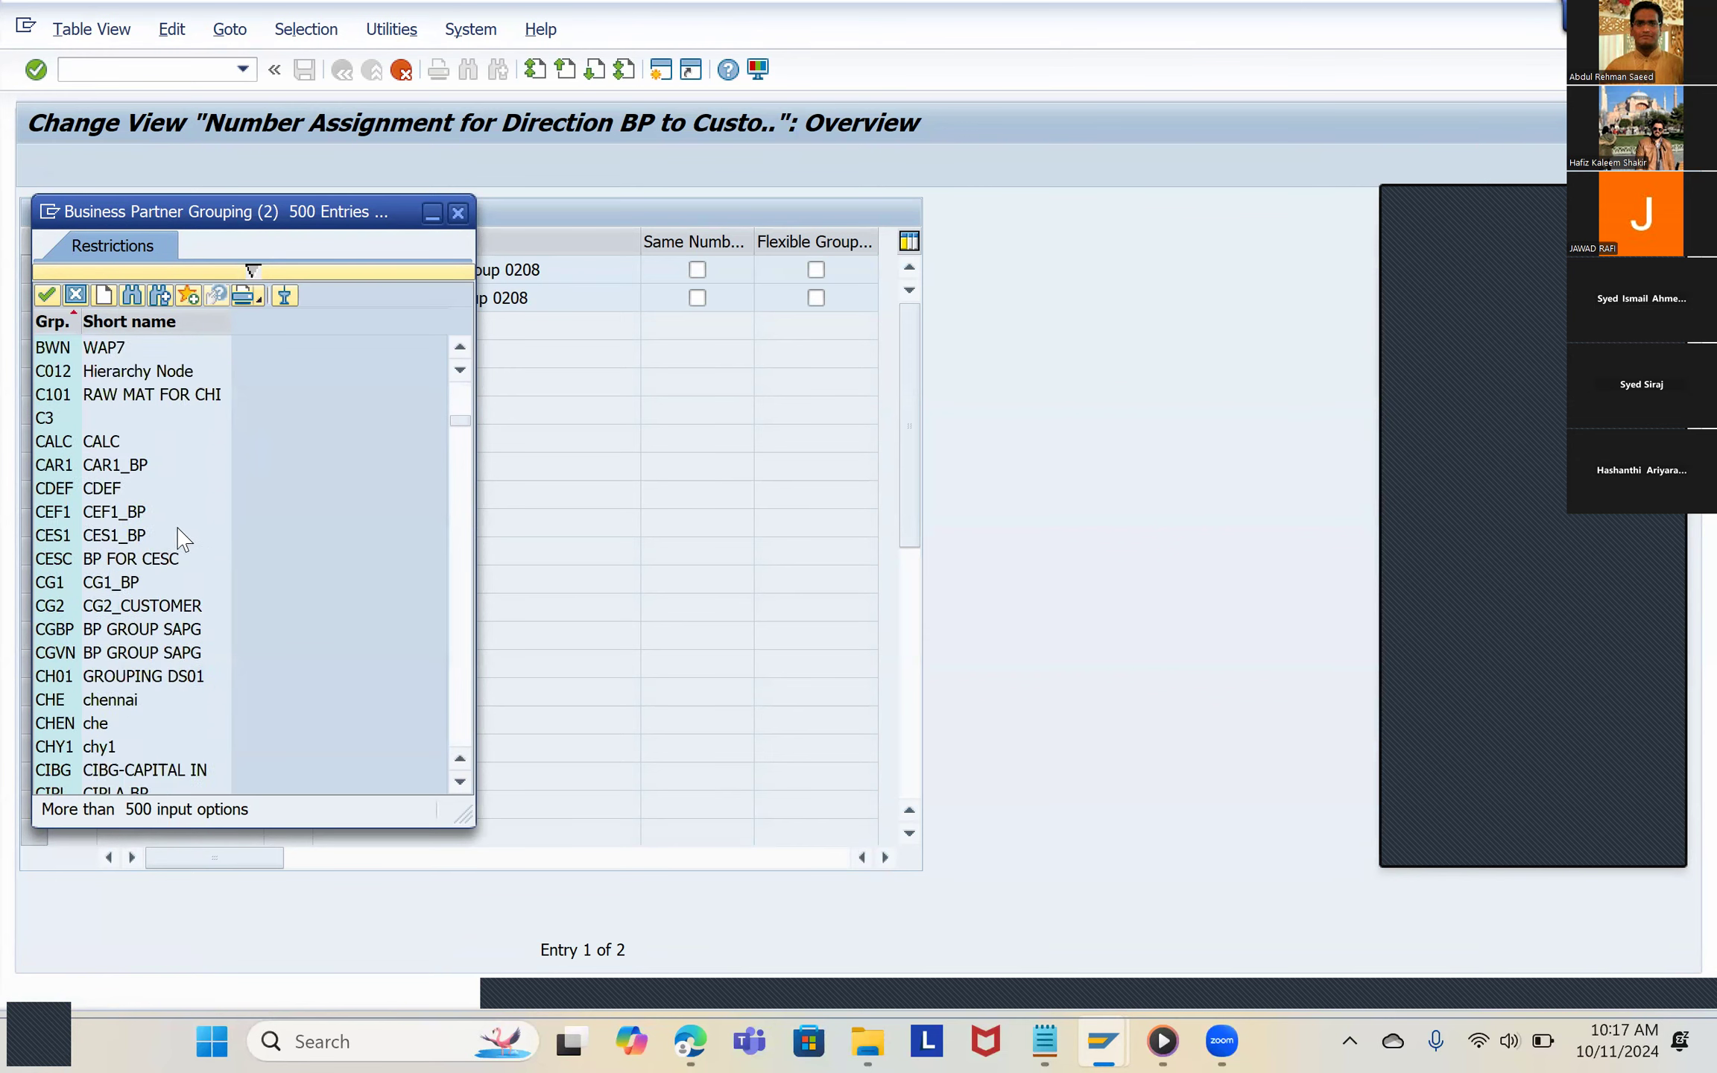
pyautogui.scroll(-20, 175, 555)
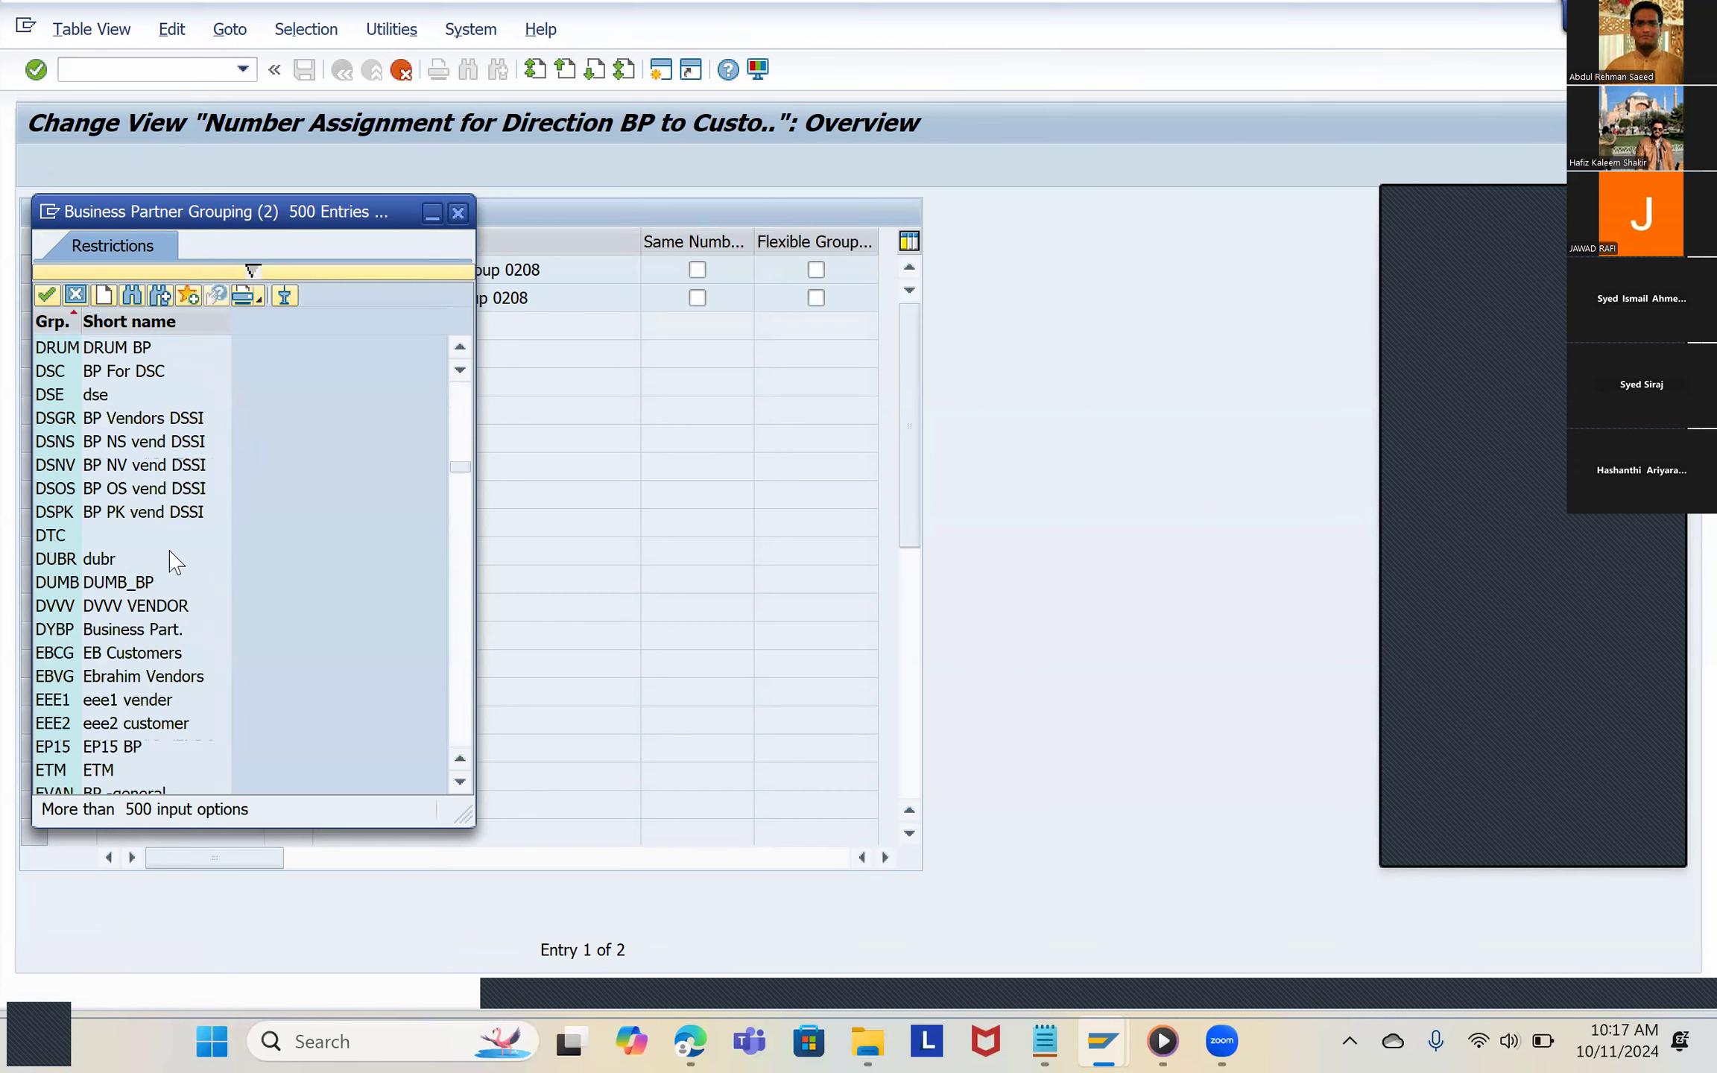
pyautogui.scroll(-20, 173, 563)
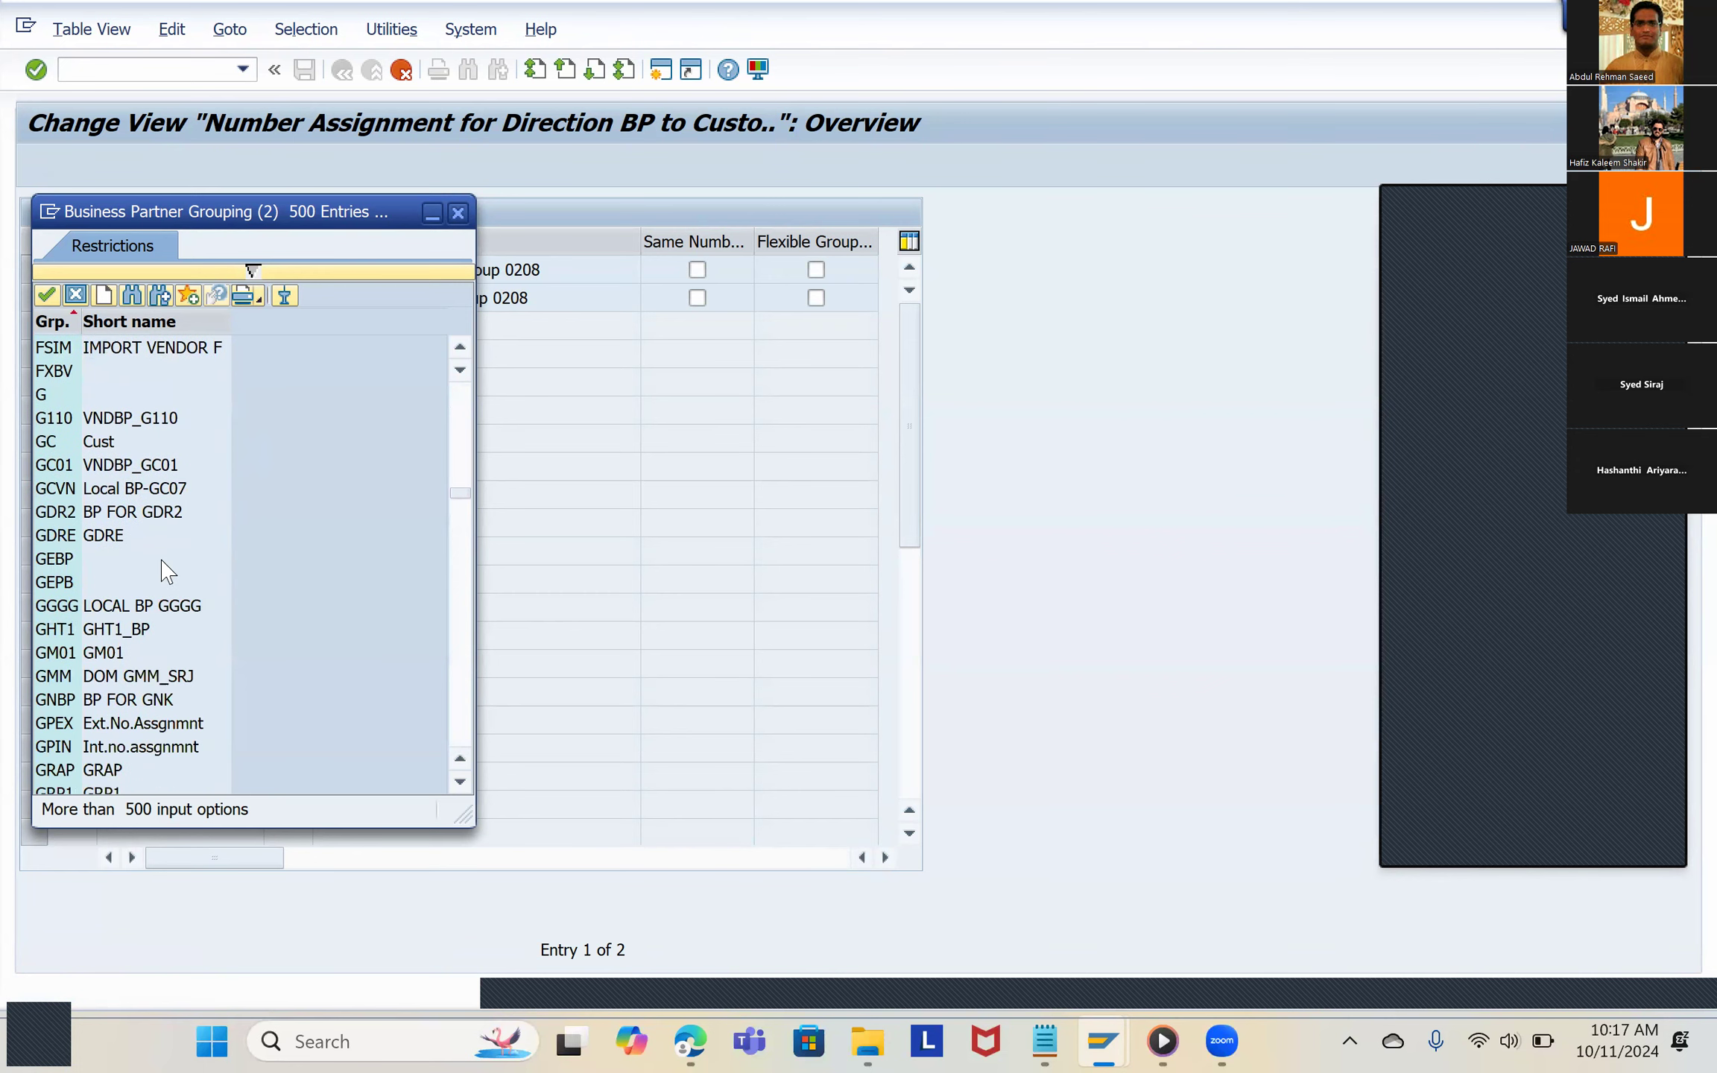
pyautogui.scroll(-20, 165, 596)
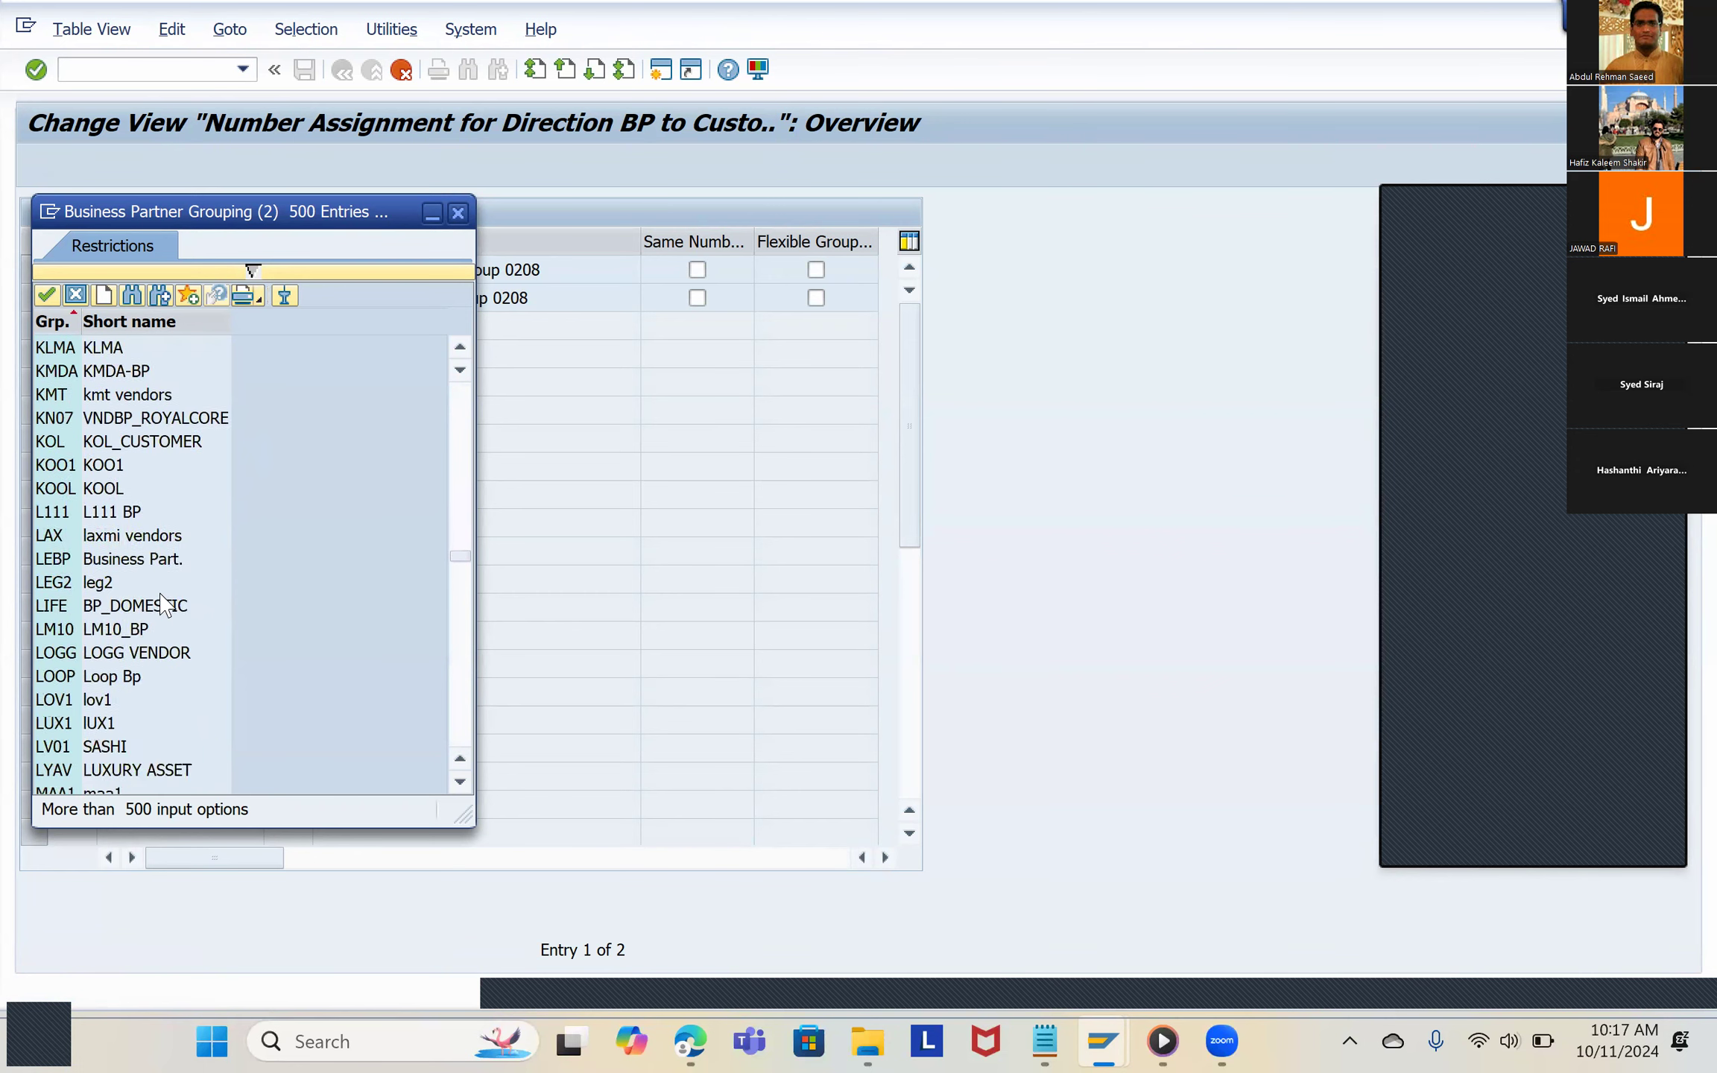
pyautogui.scroll(-20, 166, 605)
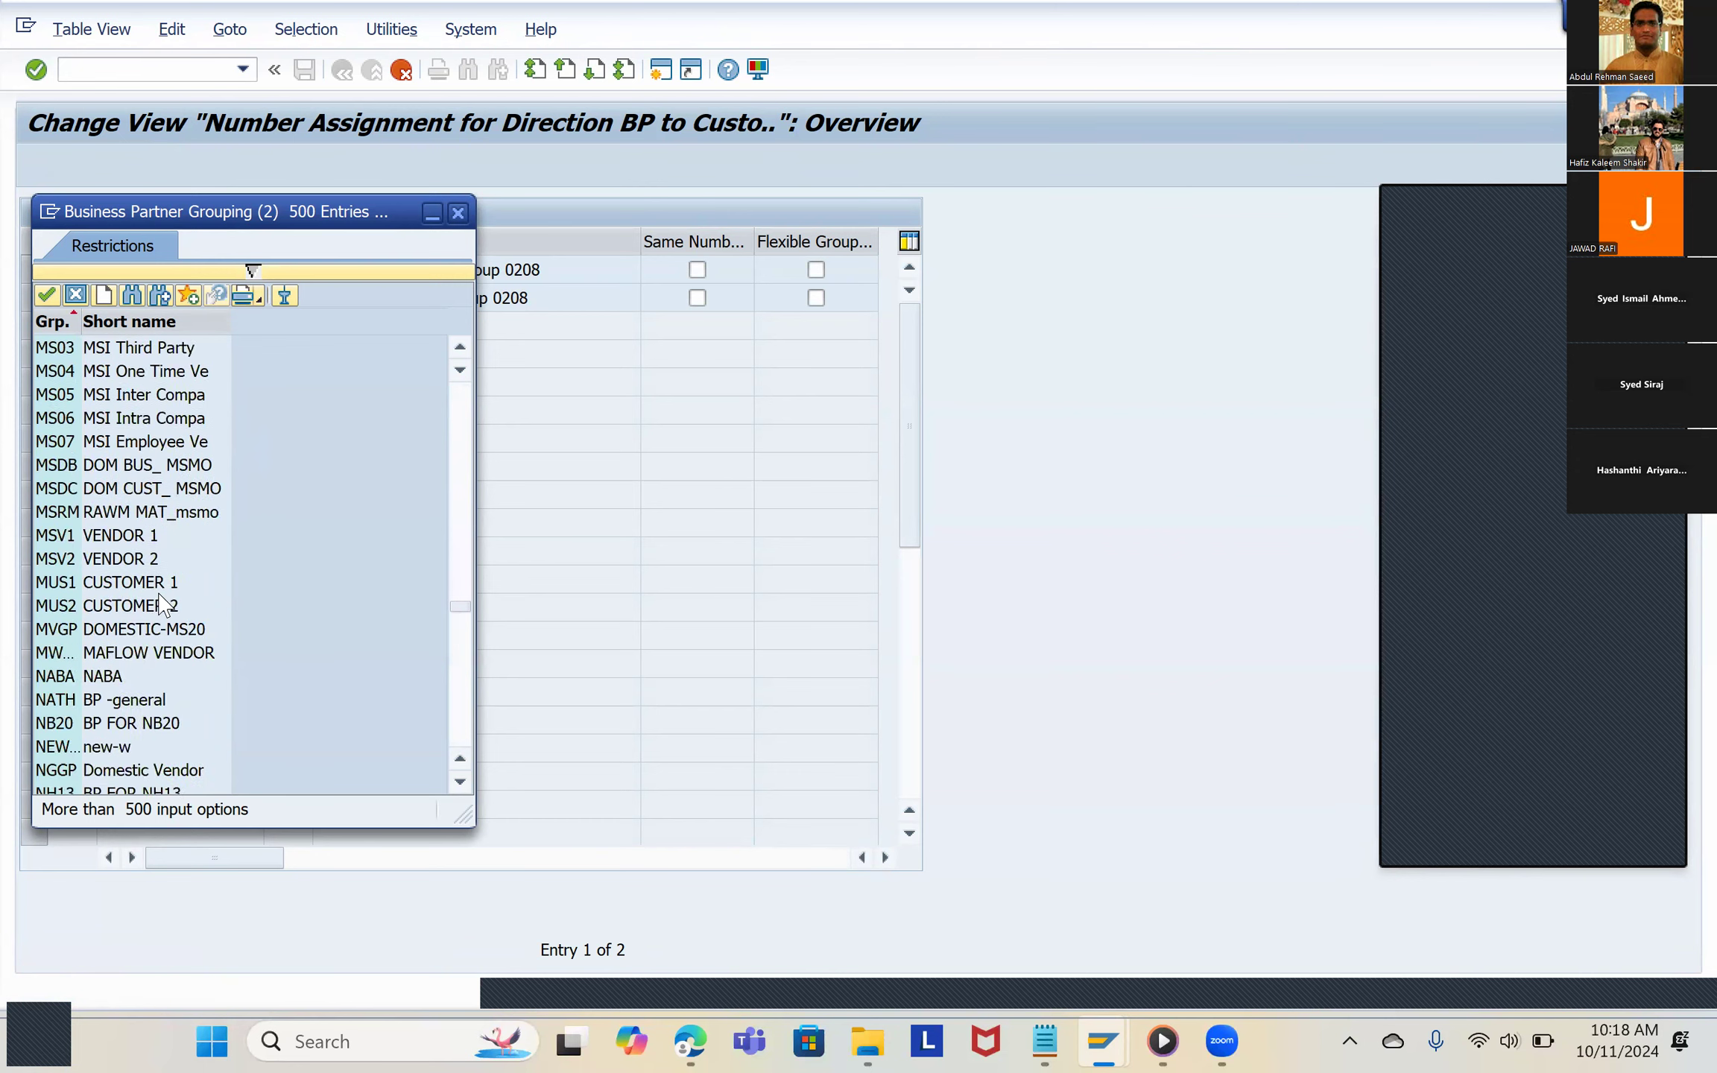
pyautogui.scroll(-20, 164, 603)
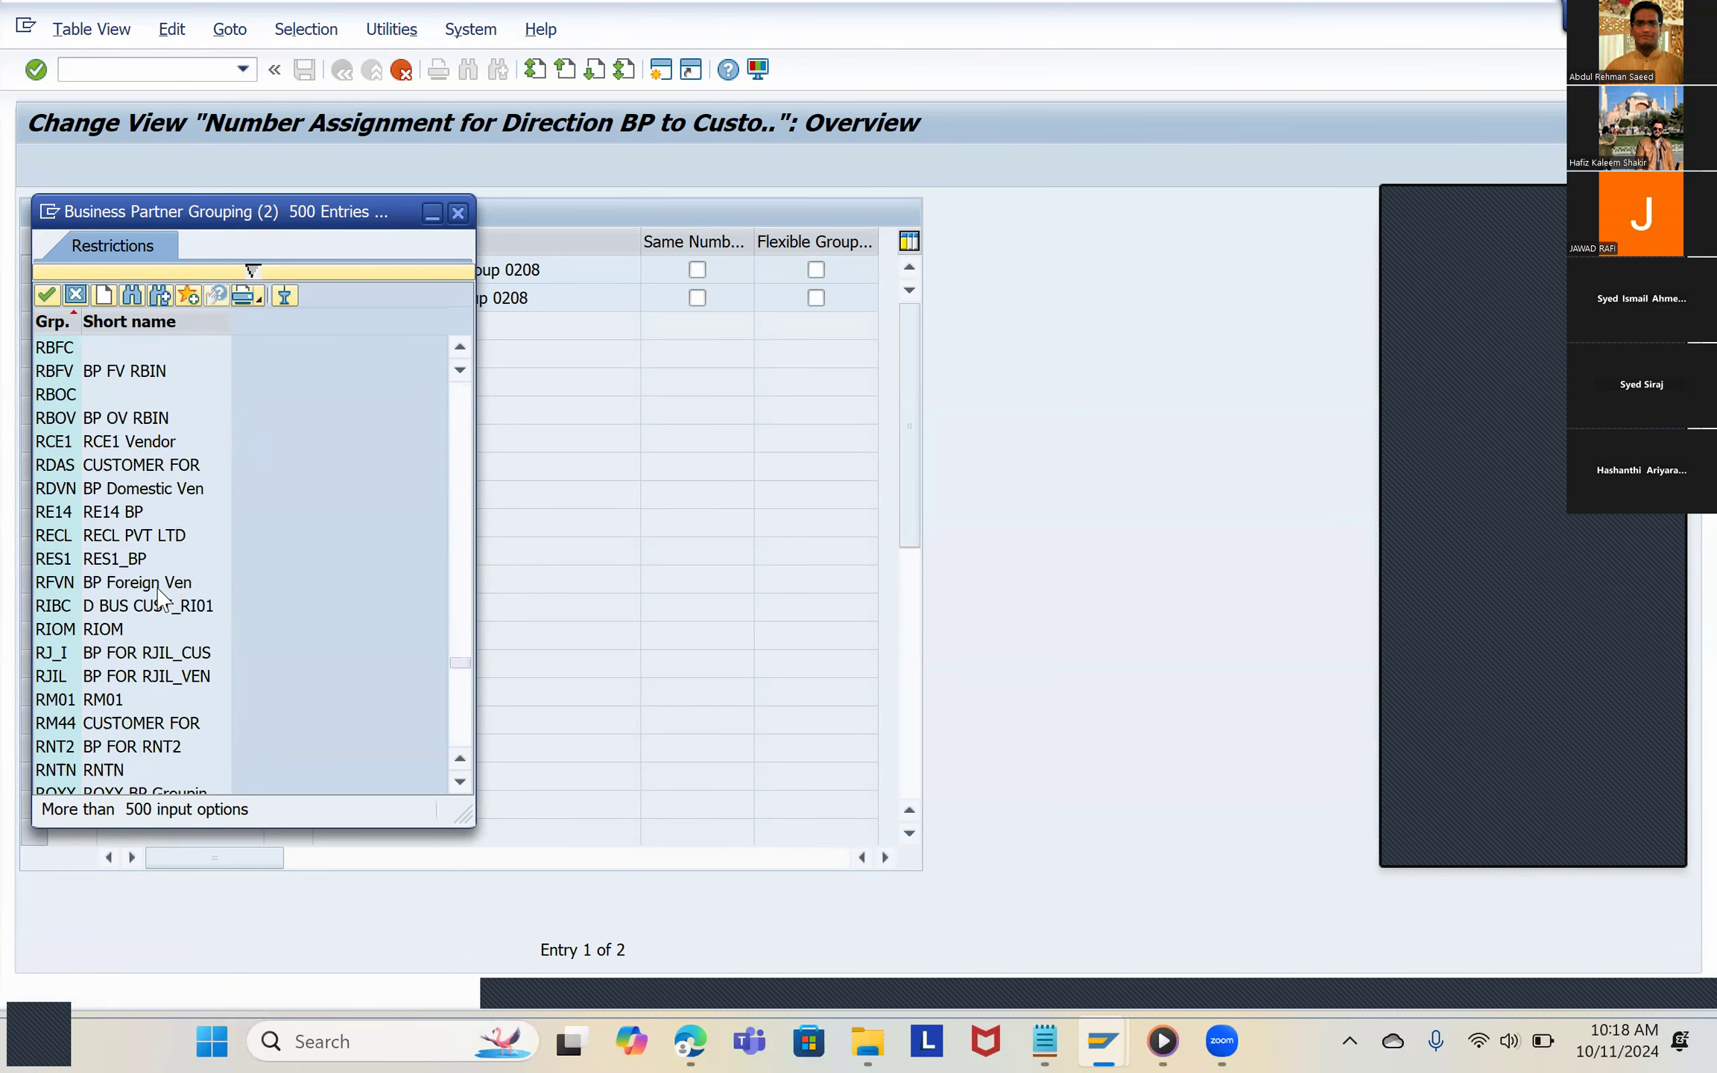
pyautogui.scroll(-1, 164, 600)
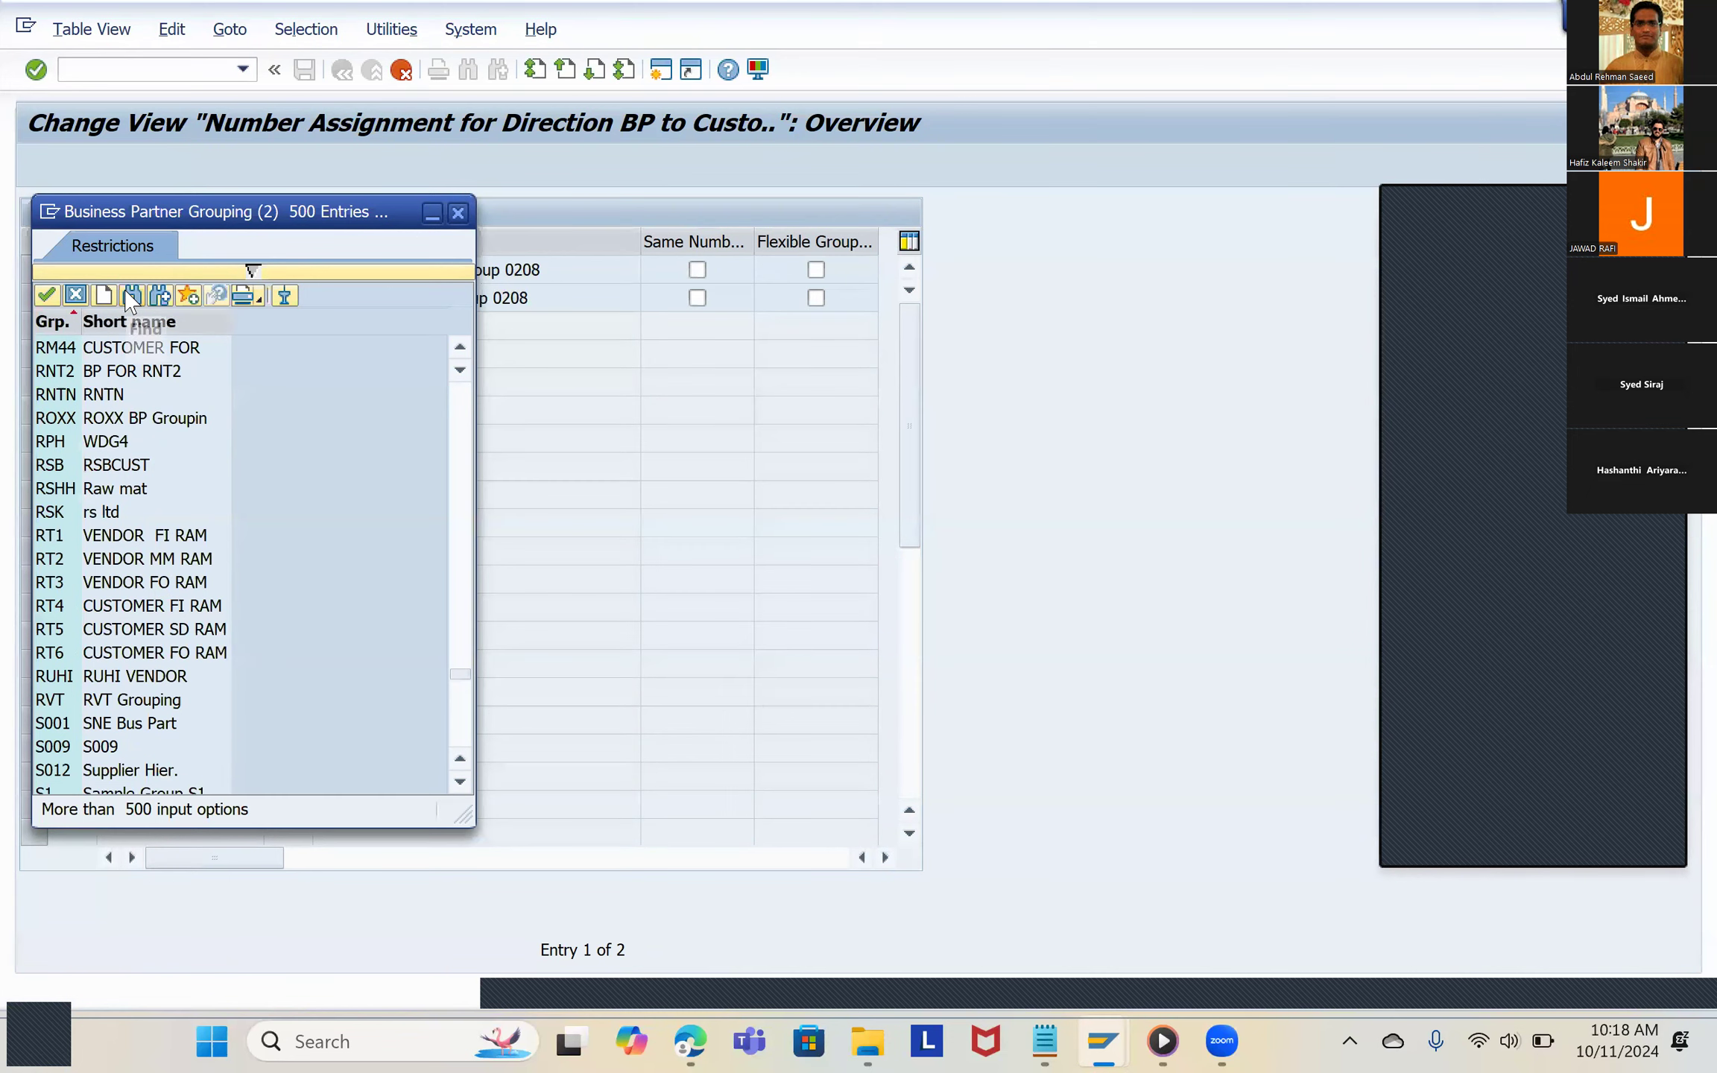
pyautogui.hotkey('ctrl', 'f')
pyautogui.write('9191')
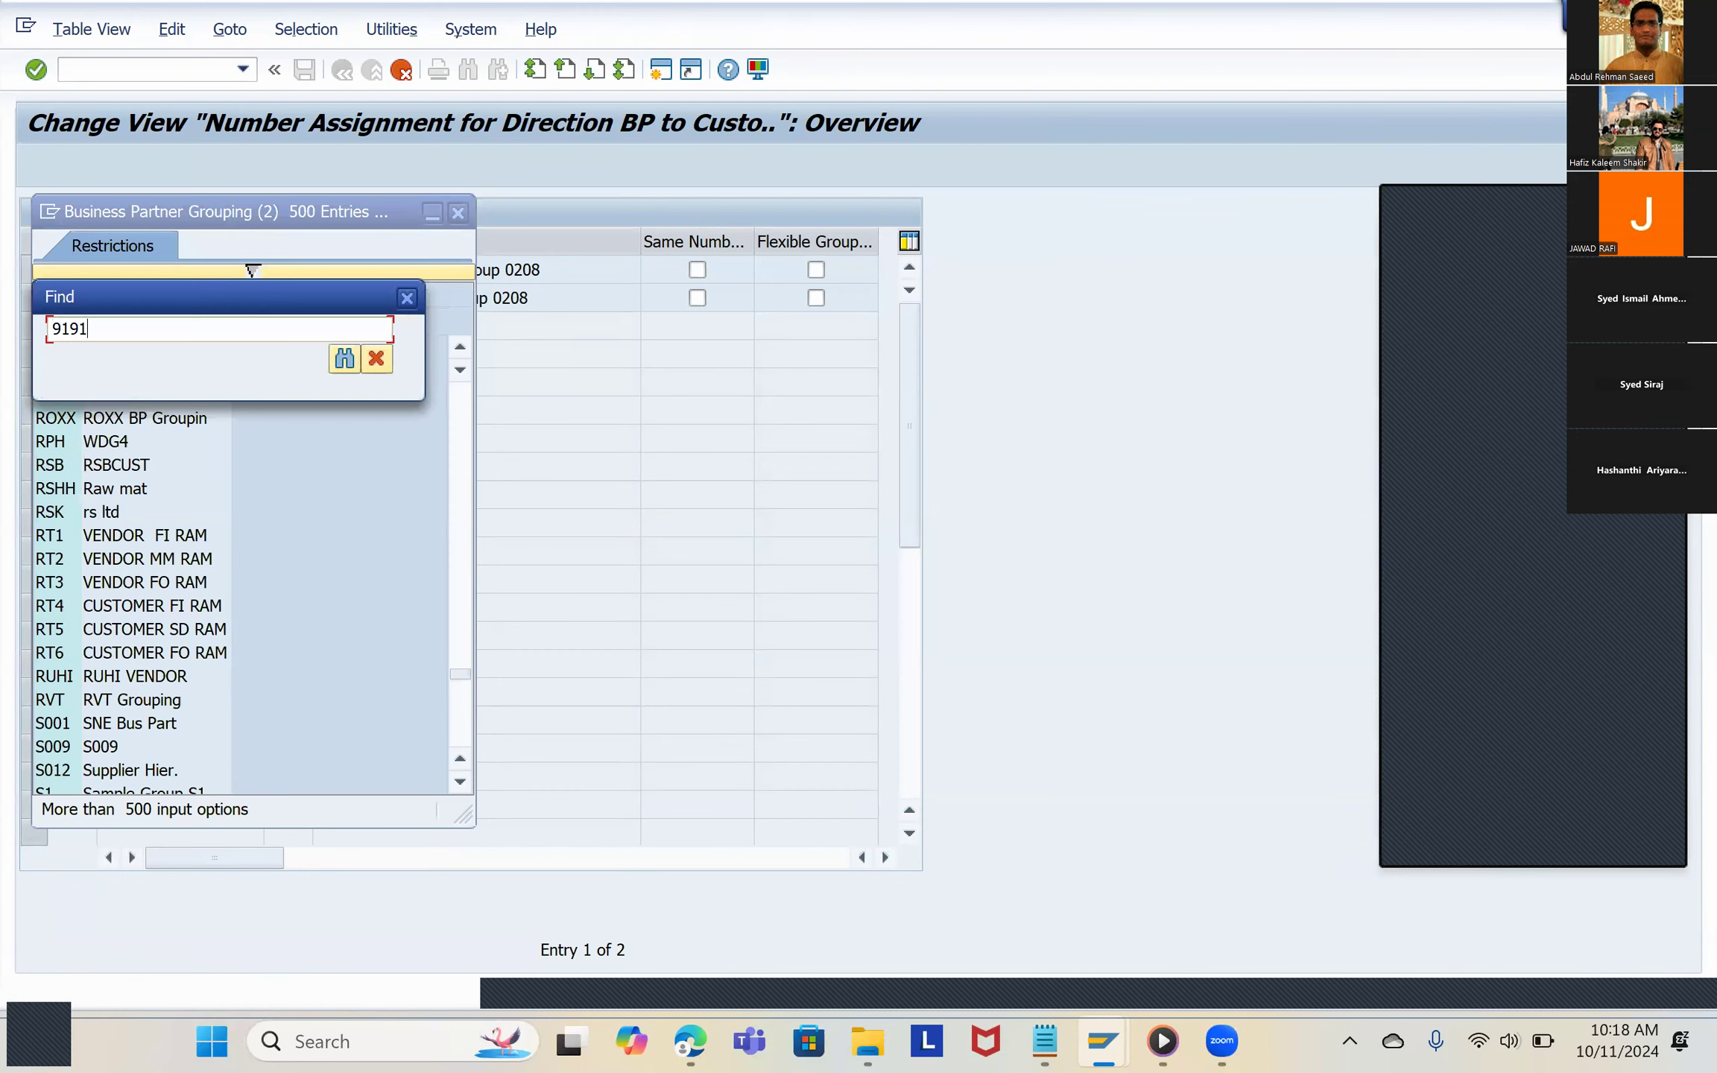
pyautogui.press('Return')
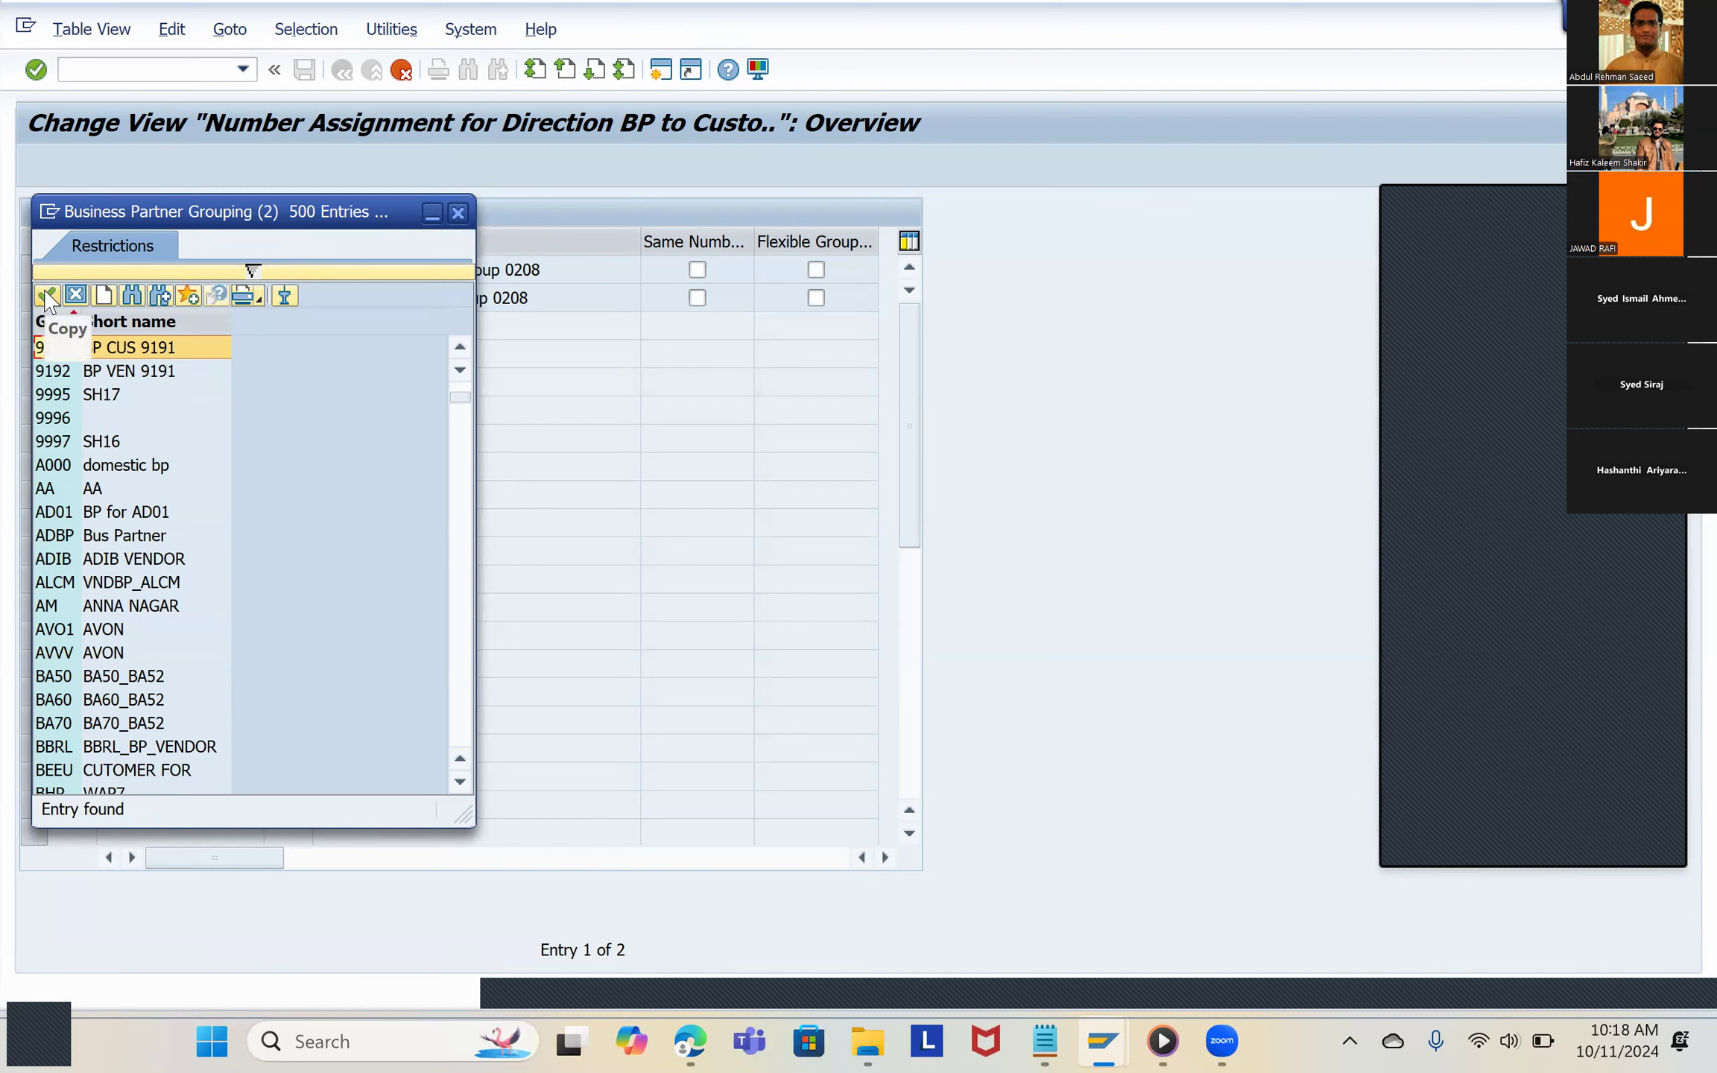
pyautogui.doubleClick(80, 350)
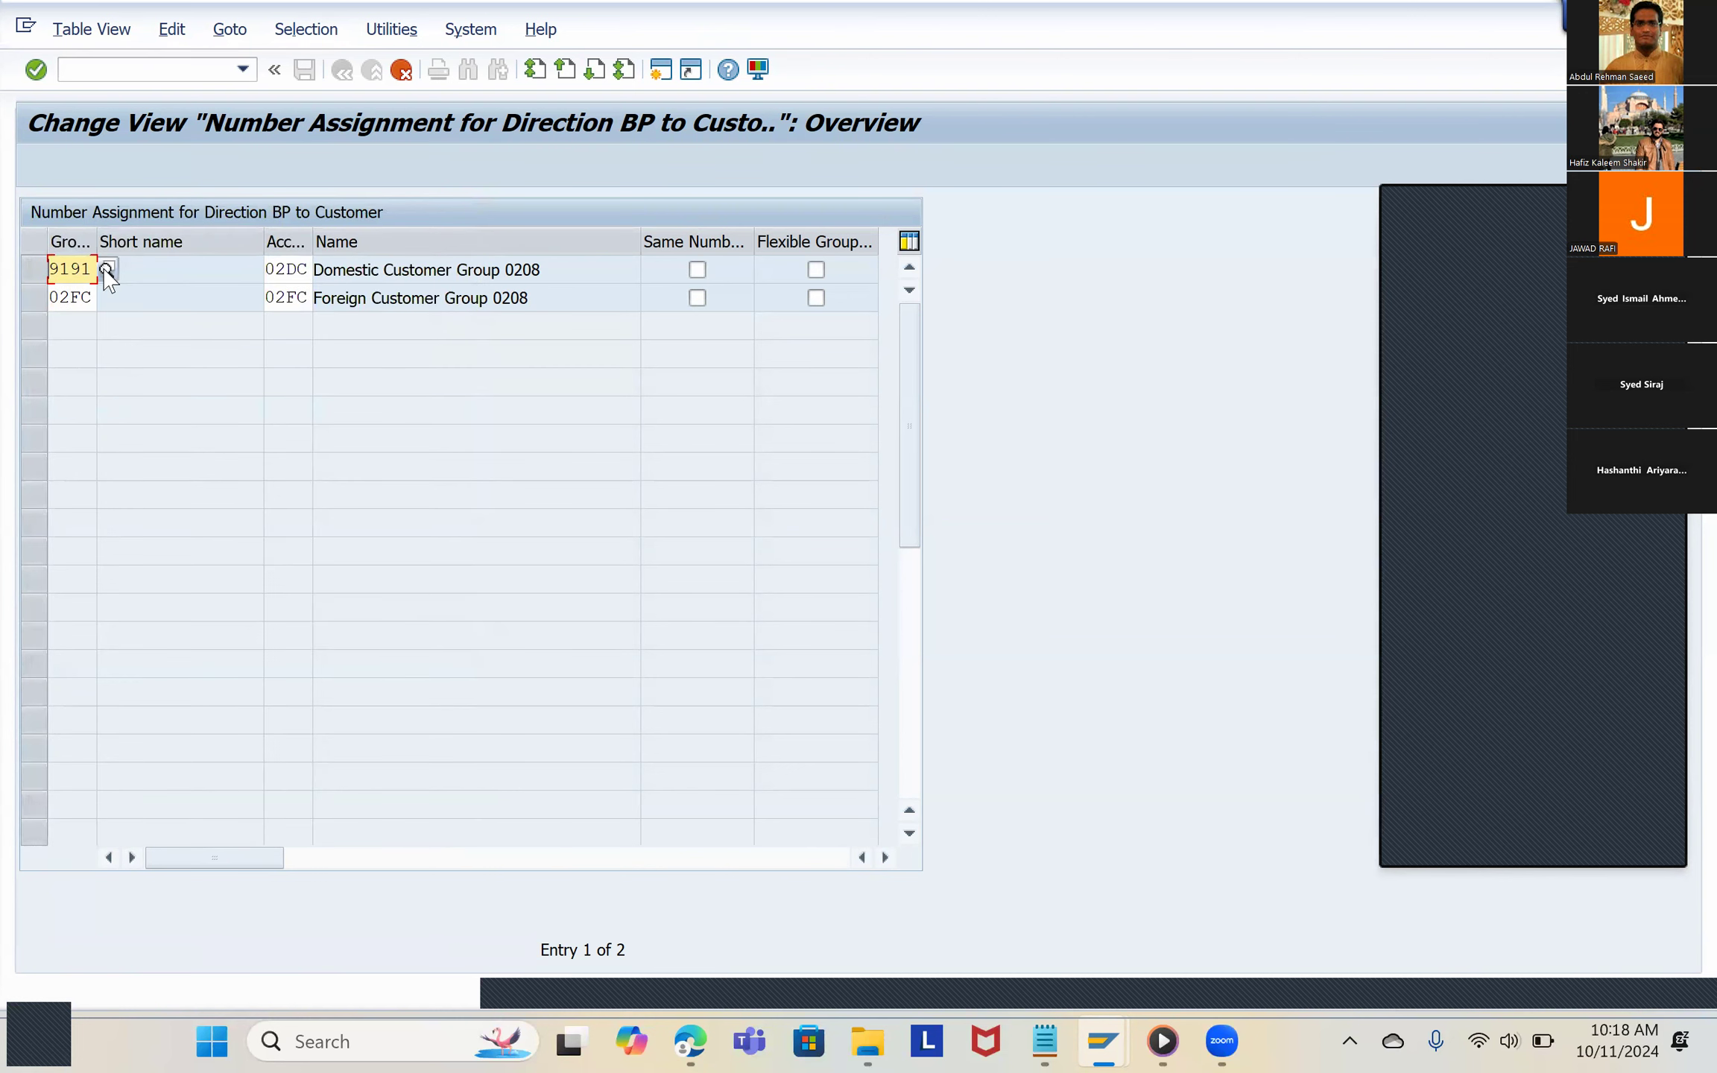
# Step: Set the grouping of the copied 02FC entry to 9192
pyautogui.click(91, 300)
pyautogui.moveTo(91, 299); pyautogui.dragTo(16, 322)
pyautogui.write('9192')
pyautogui.click(70, 352)
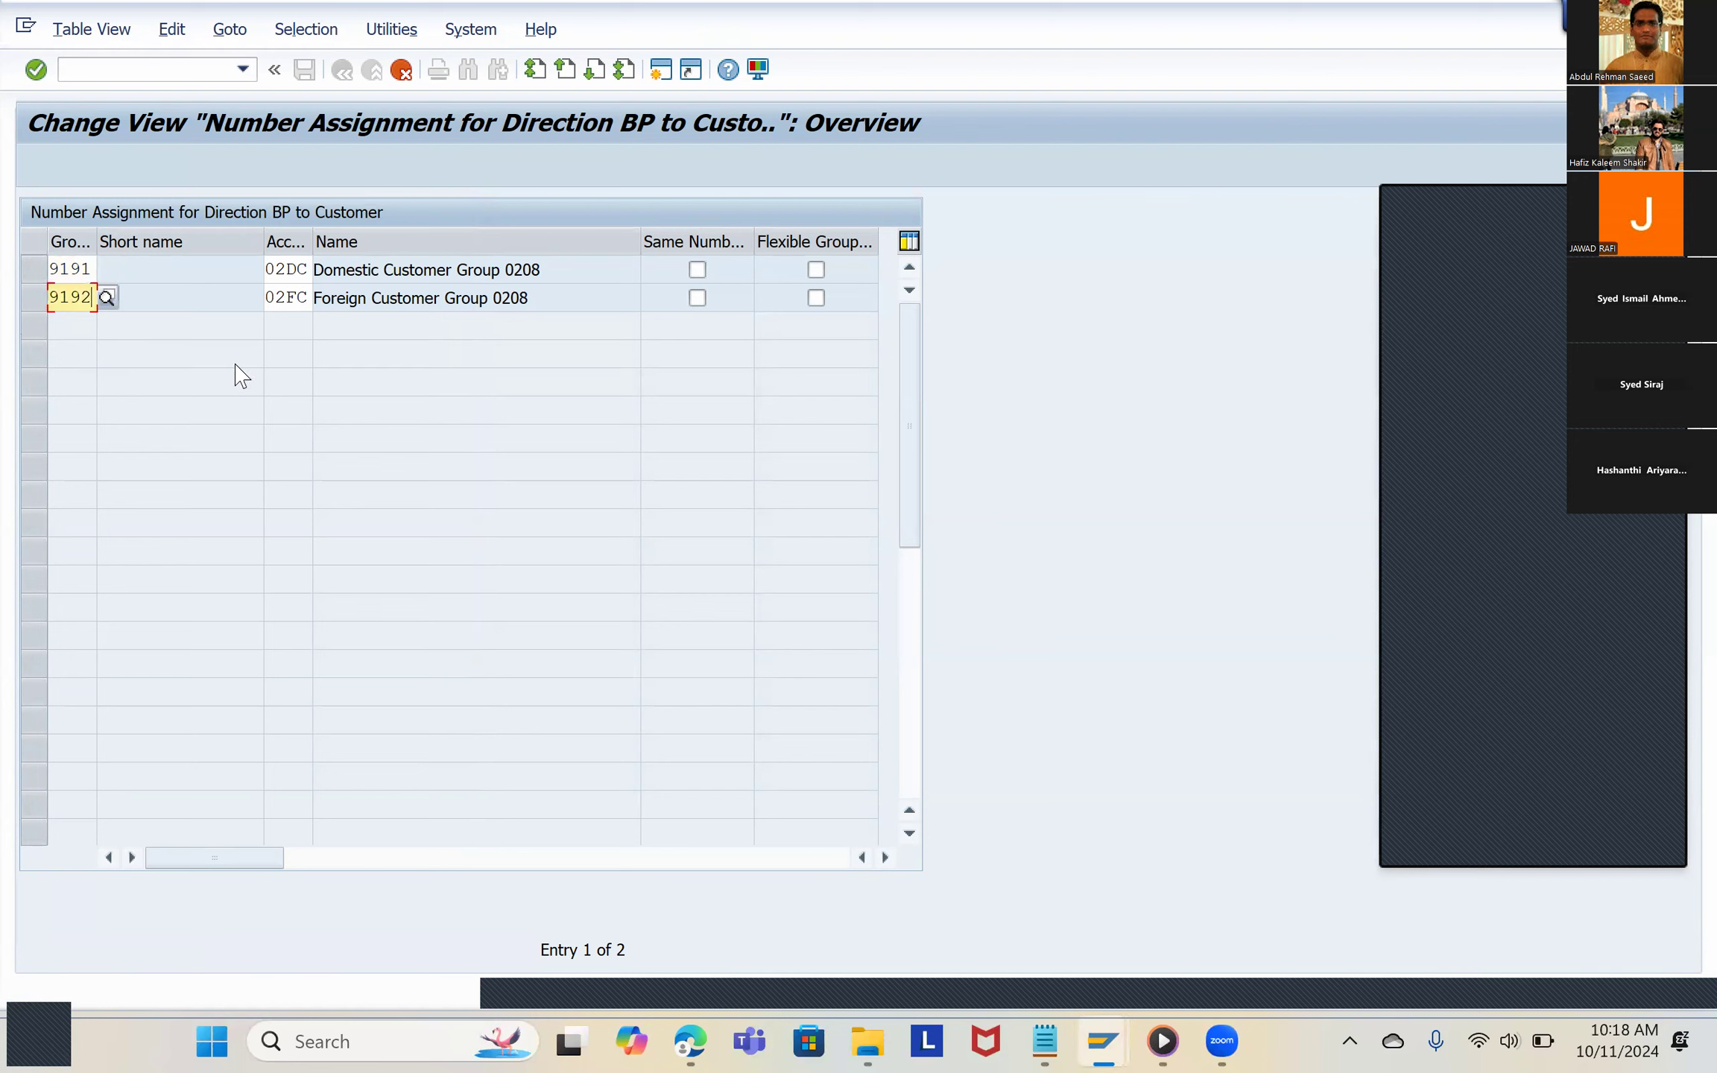
pyautogui.press('Tab')
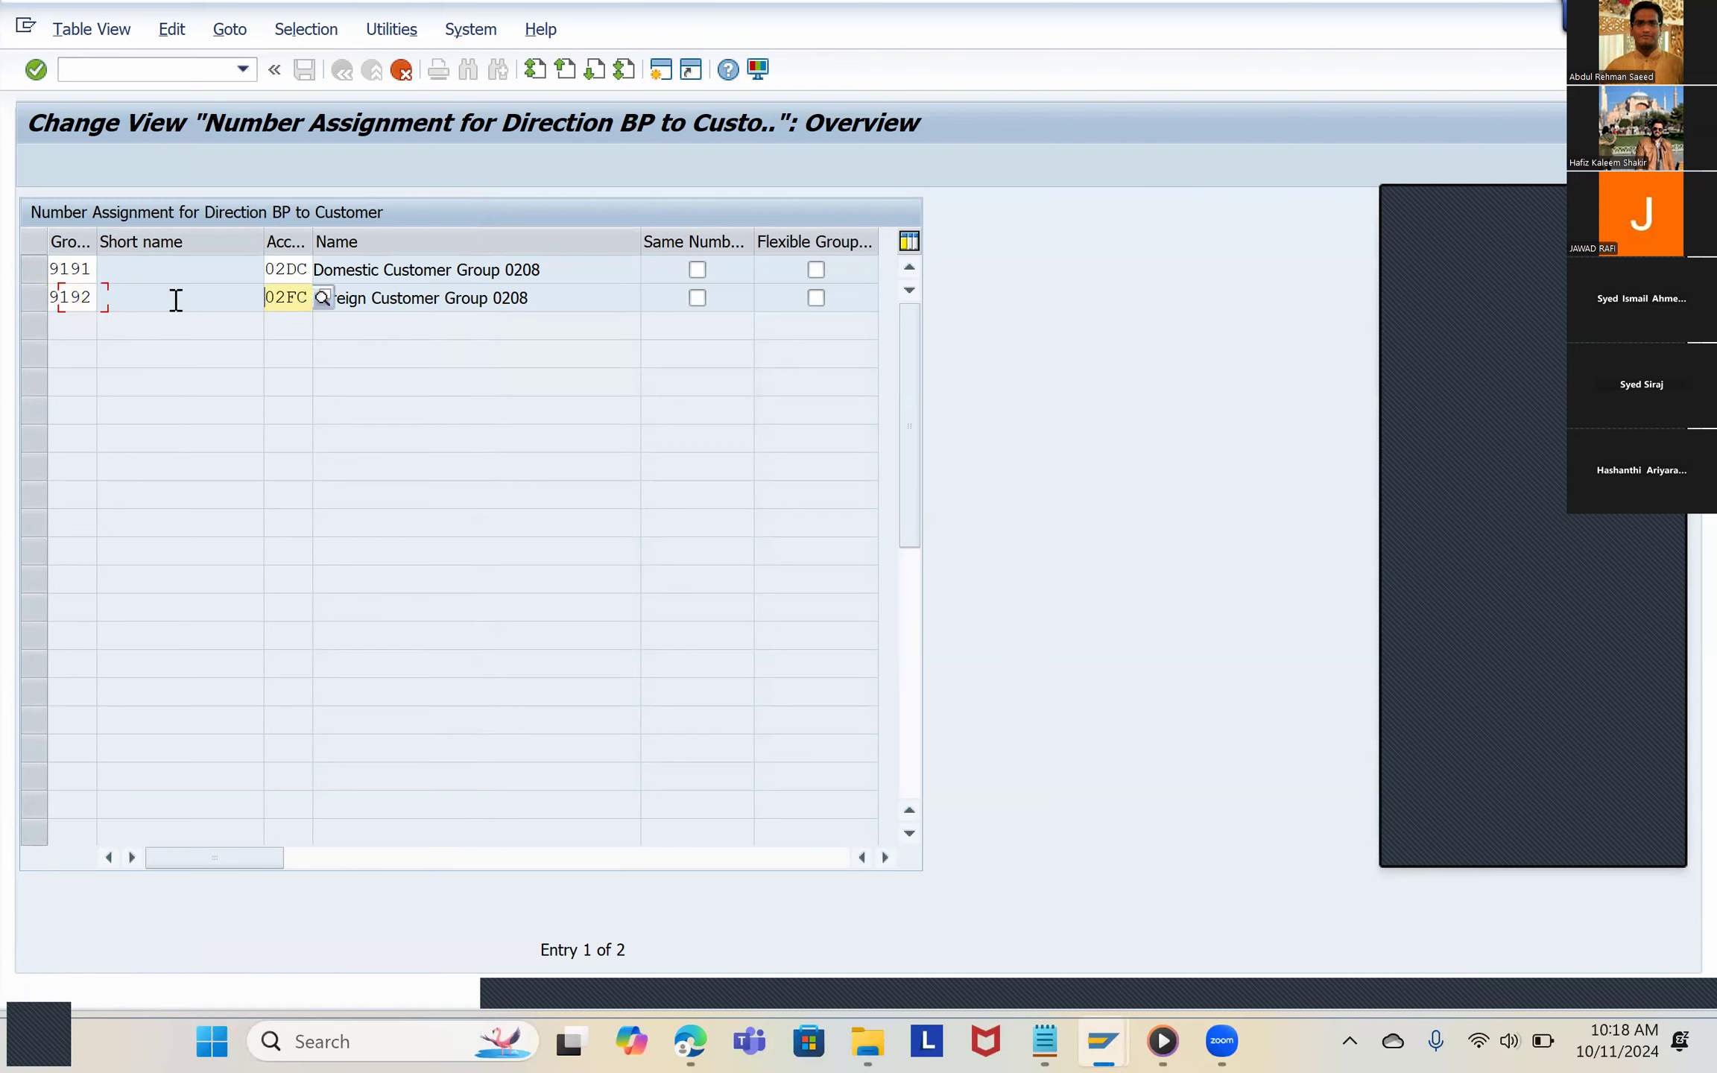
# Step: Widen the Account group column and assign customer account group 9191 to grouping 9191, searching the account groups for 91
pyautogui.click(309, 312)
pyautogui.moveTo(334, 241); pyautogui.dragTo(377, 241)
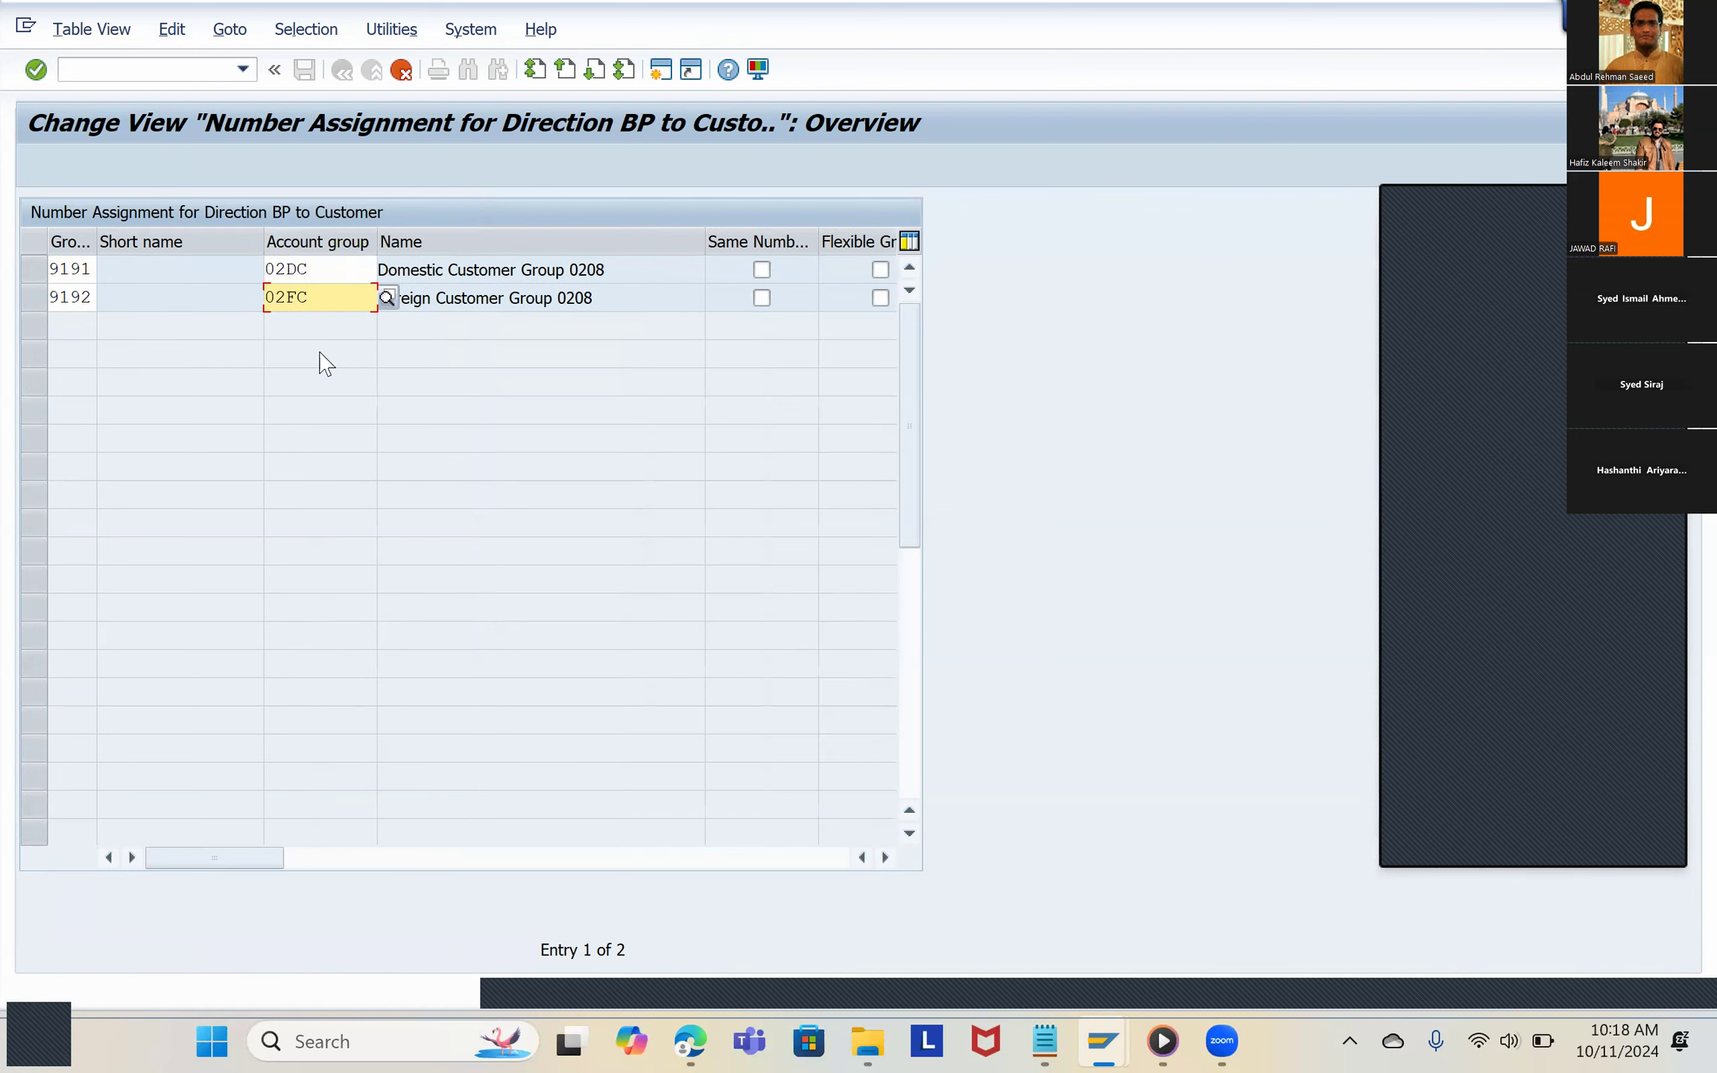
pyautogui.click(315, 270)
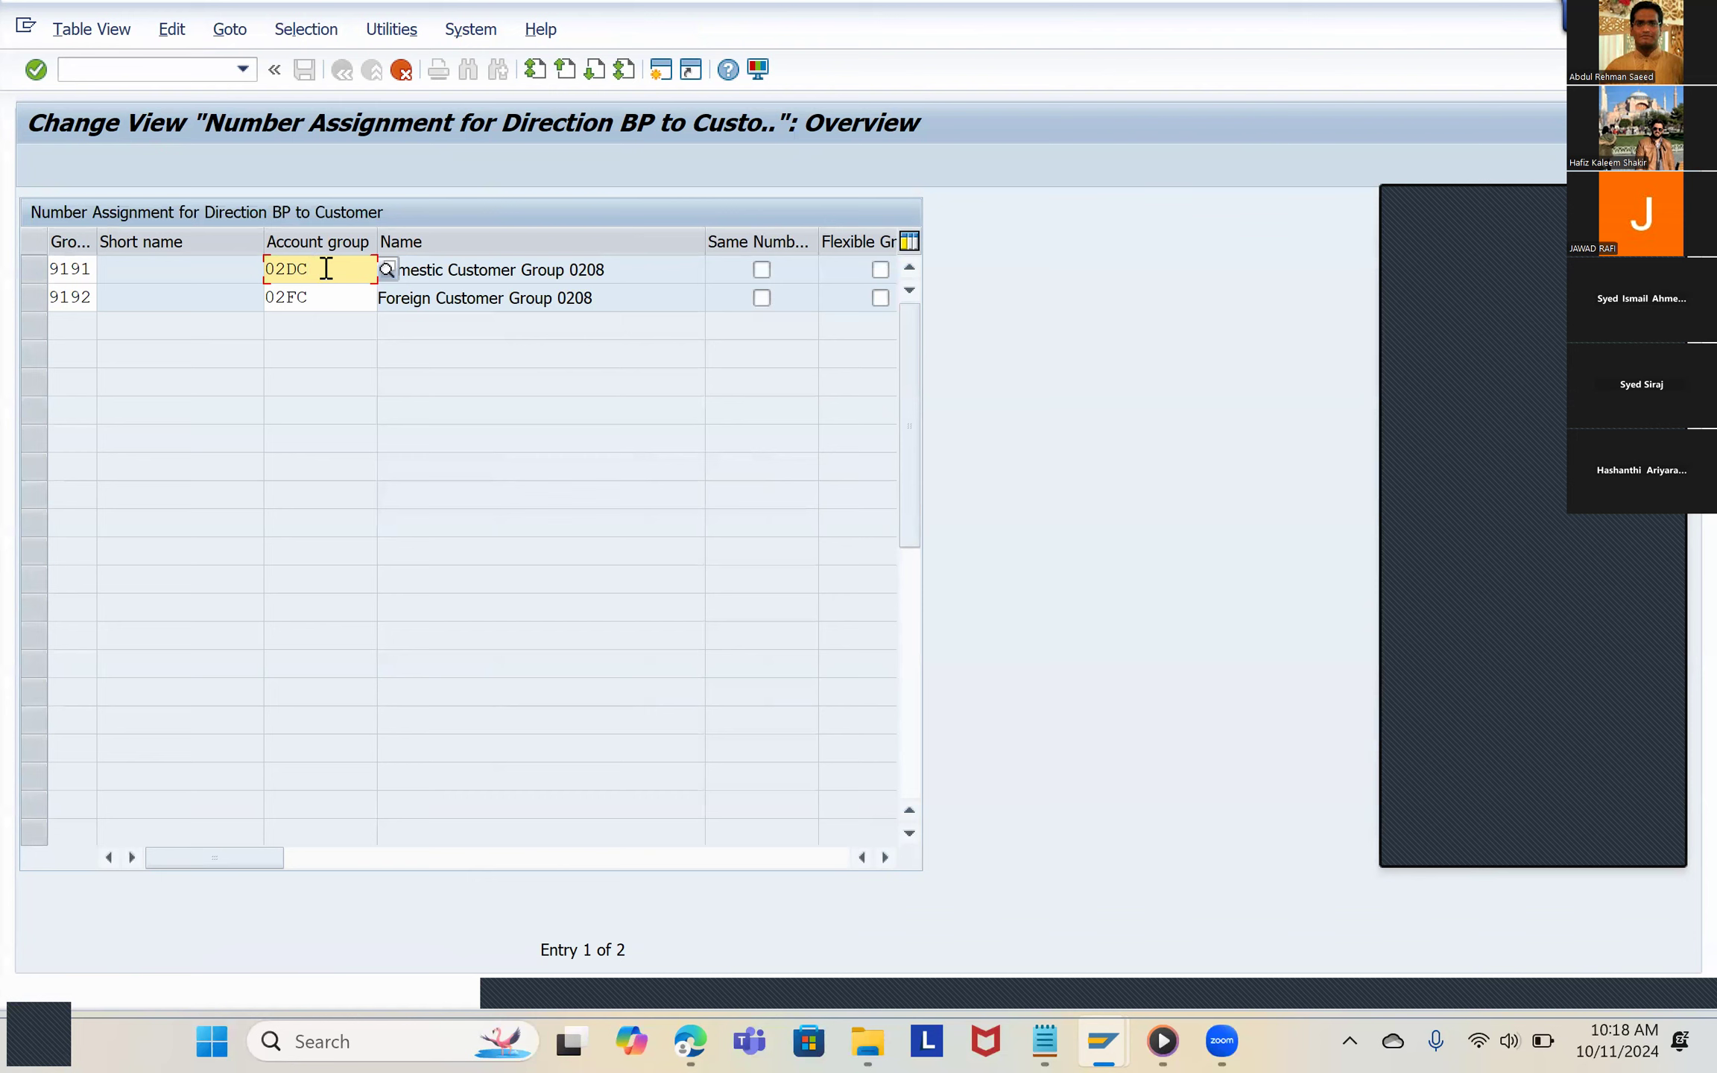
pyautogui.moveTo(327, 270); pyautogui.dragTo(271, 269)
pyautogui.click(386, 271)
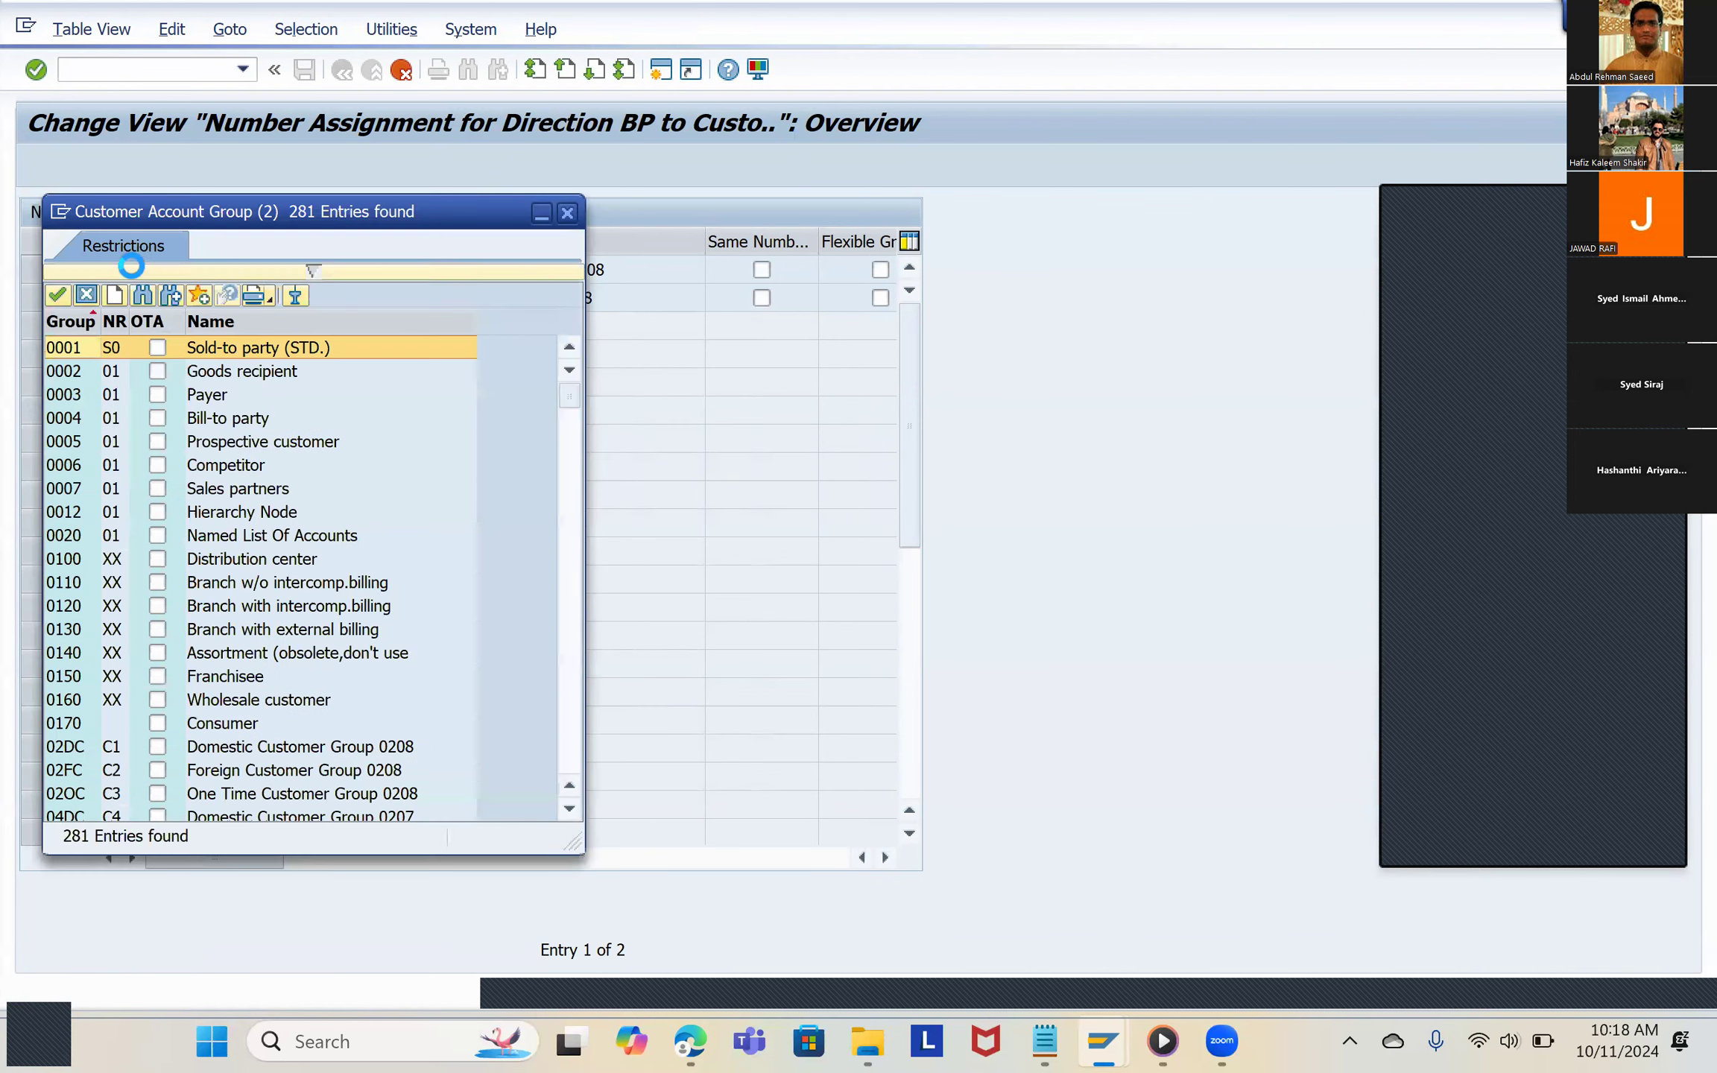
pyautogui.click(139, 295)
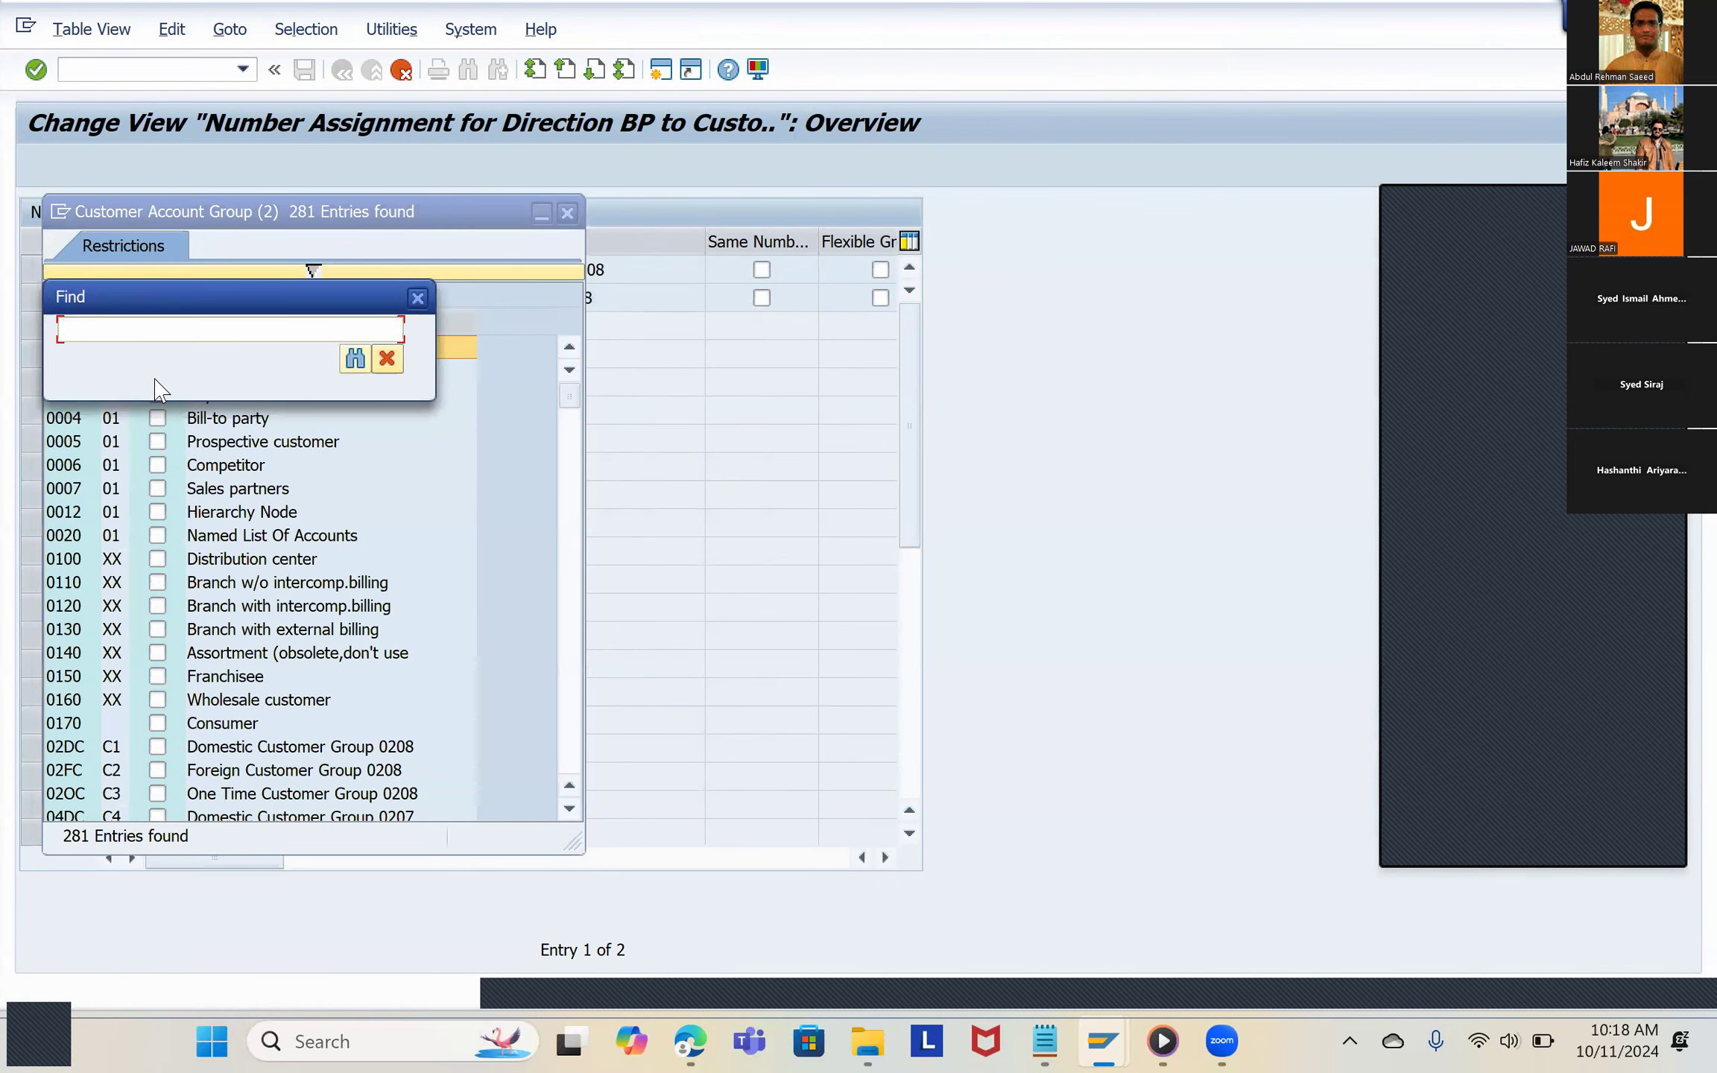
pyautogui.write('9191')
pyautogui.press('Return')
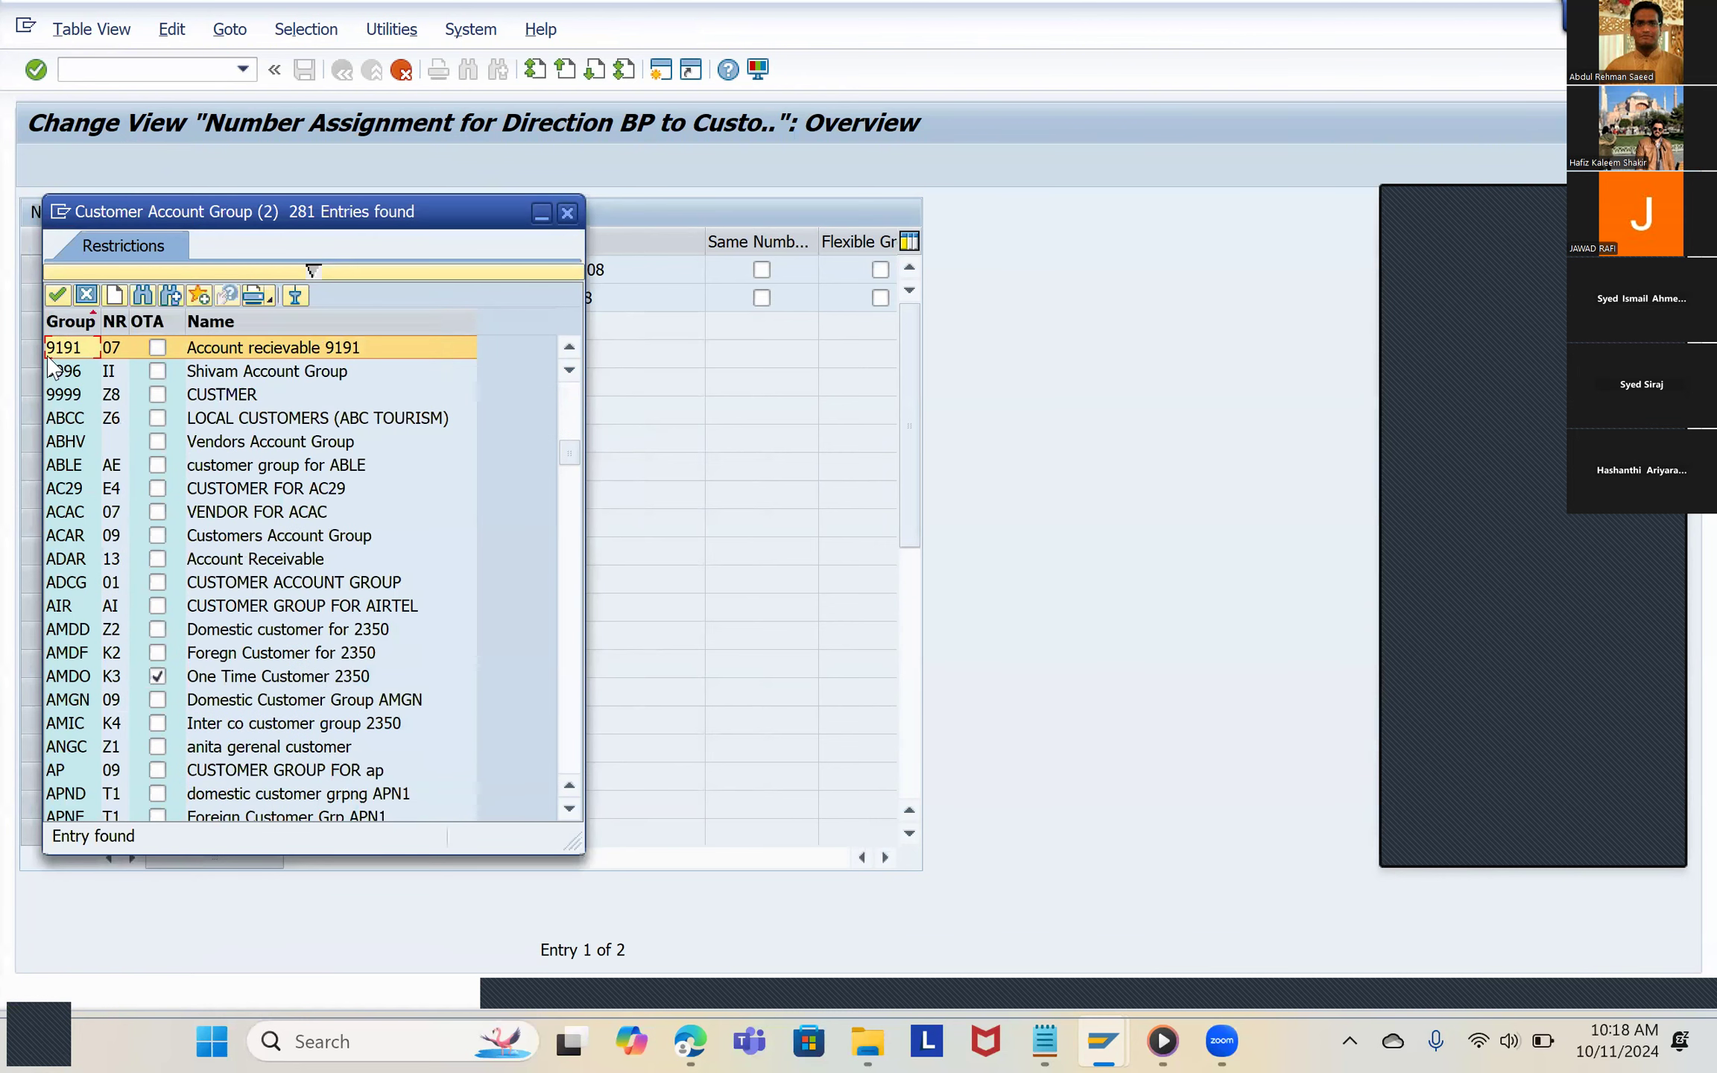
pyautogui.doubleClick(68, 348)
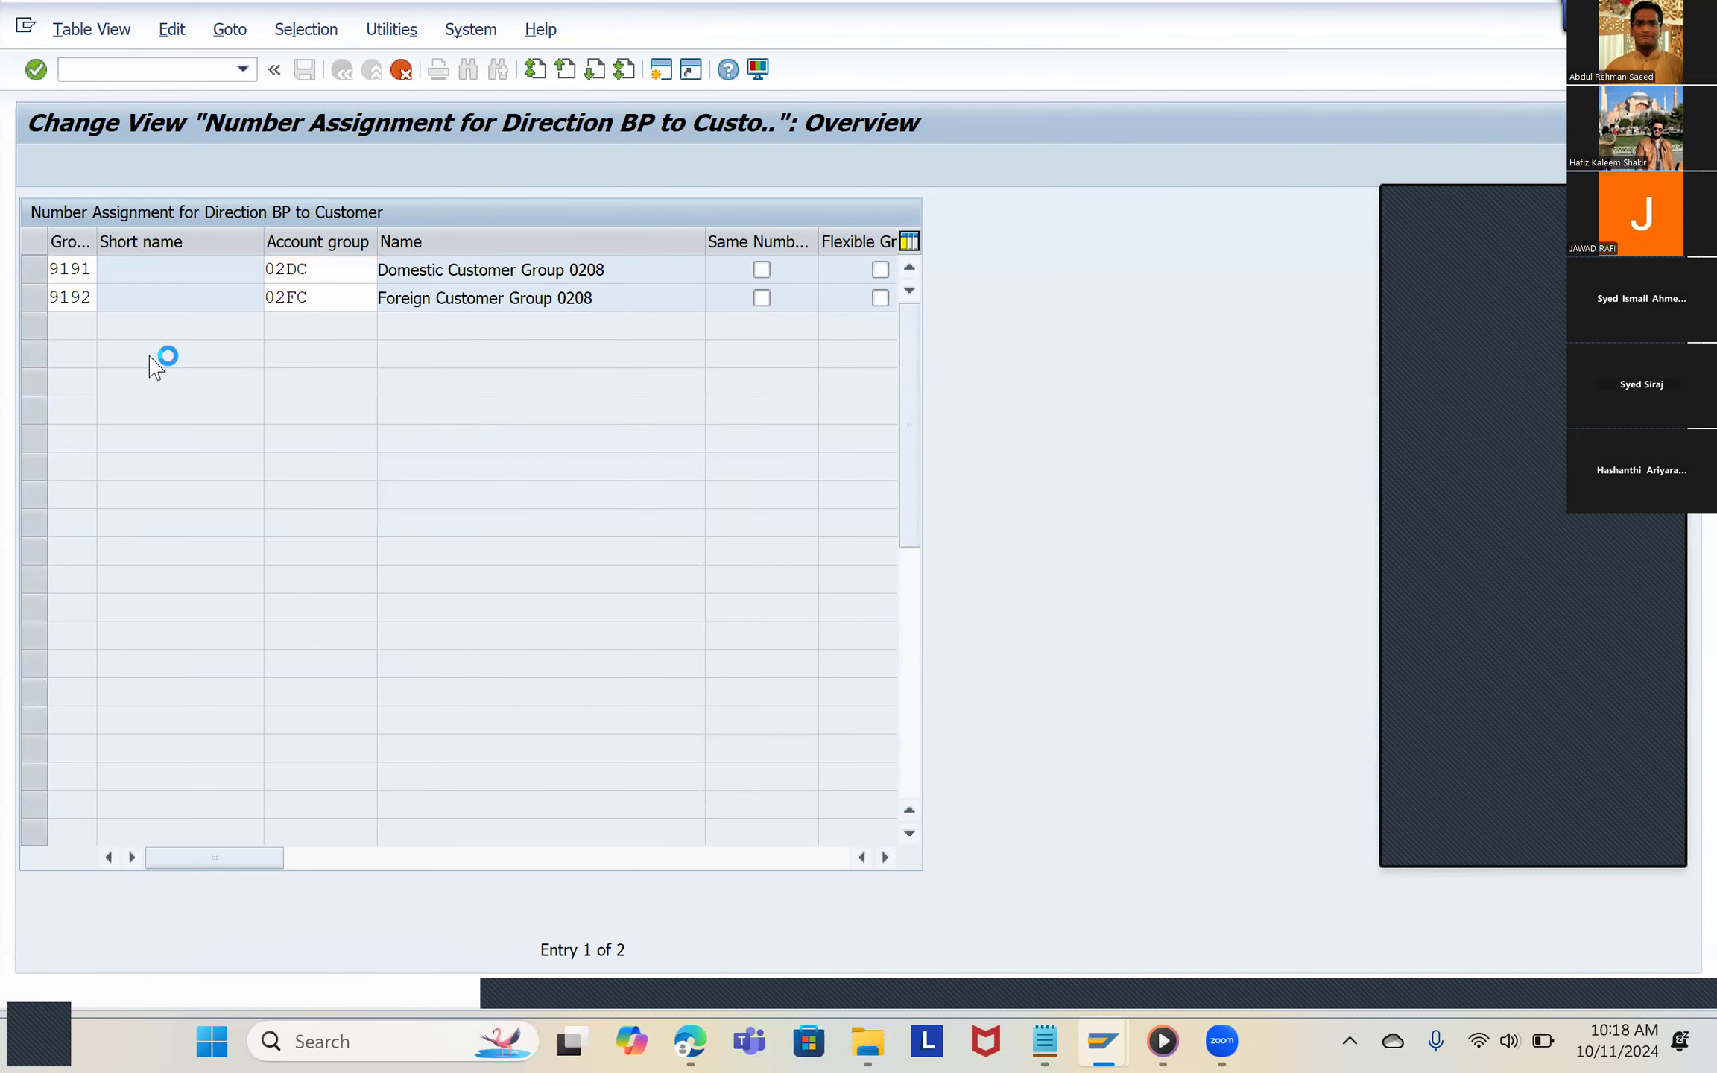
# Step: Assign customer account group 9191 to grouping 9192 and confirm both copied entries
pyautogui.moveTo(331, 301); pyautogui.dragTo(254, 296)
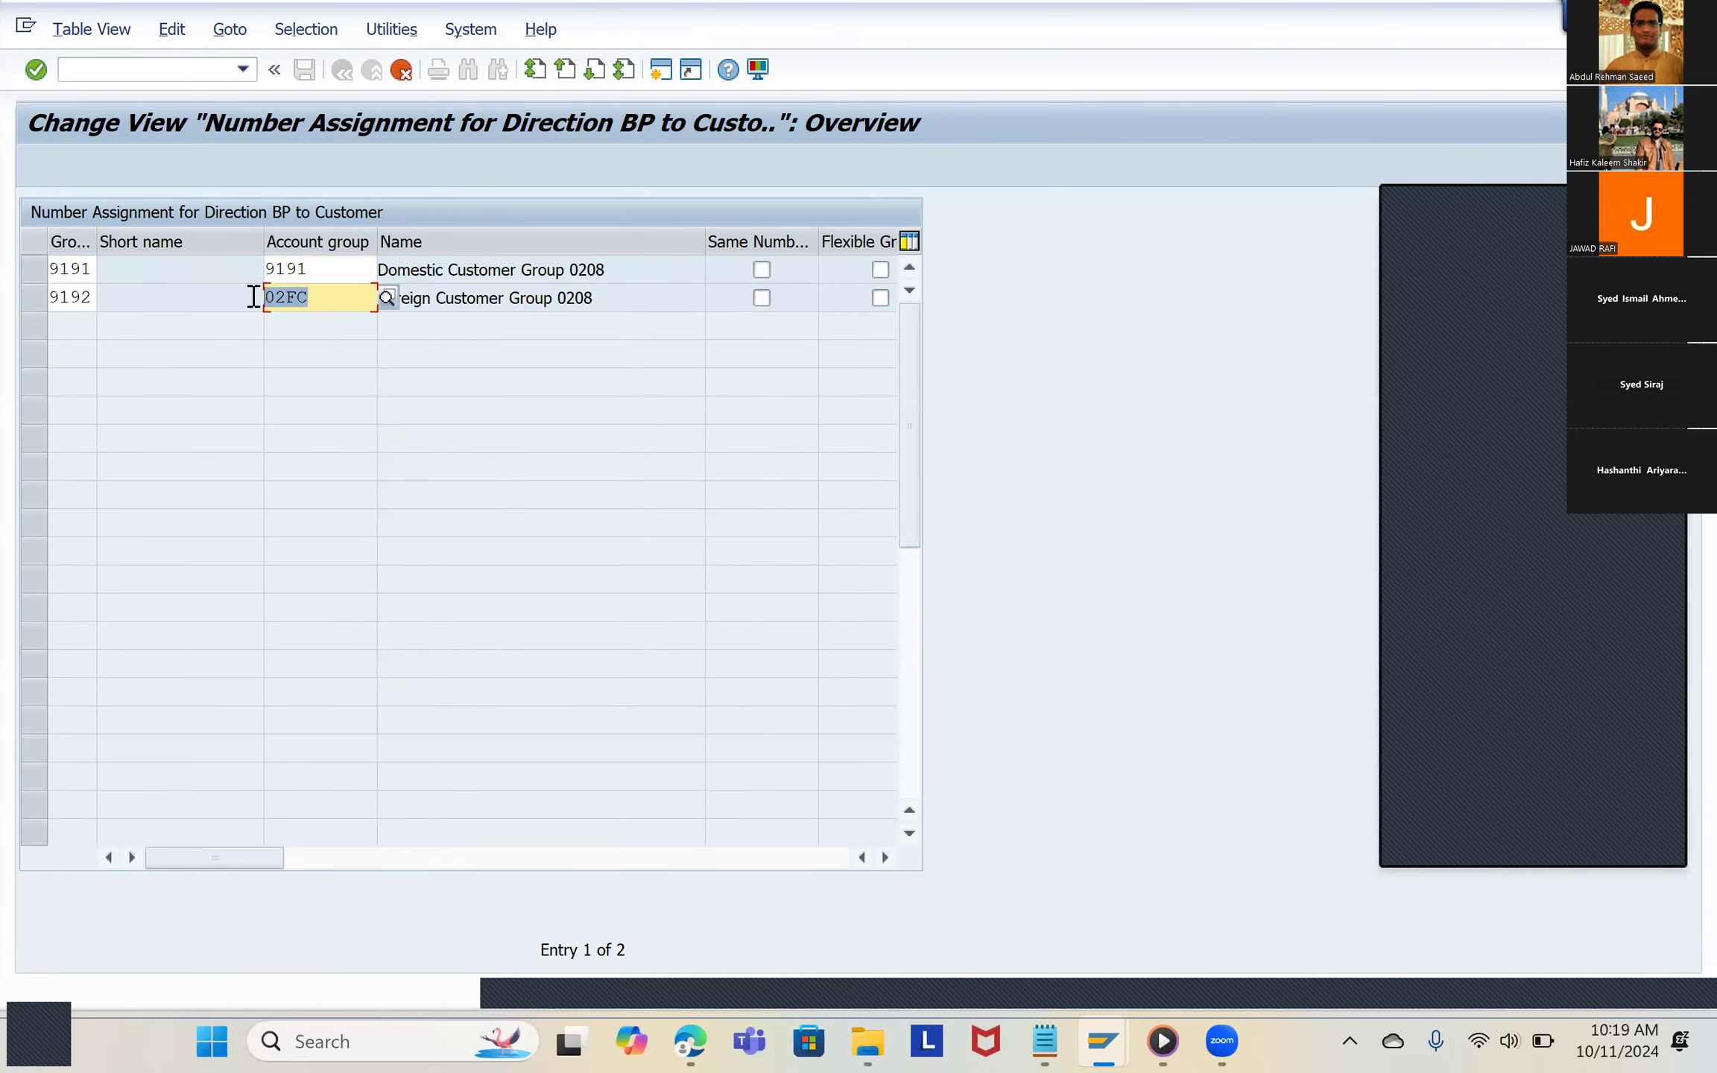
pyautogui.write('9191')
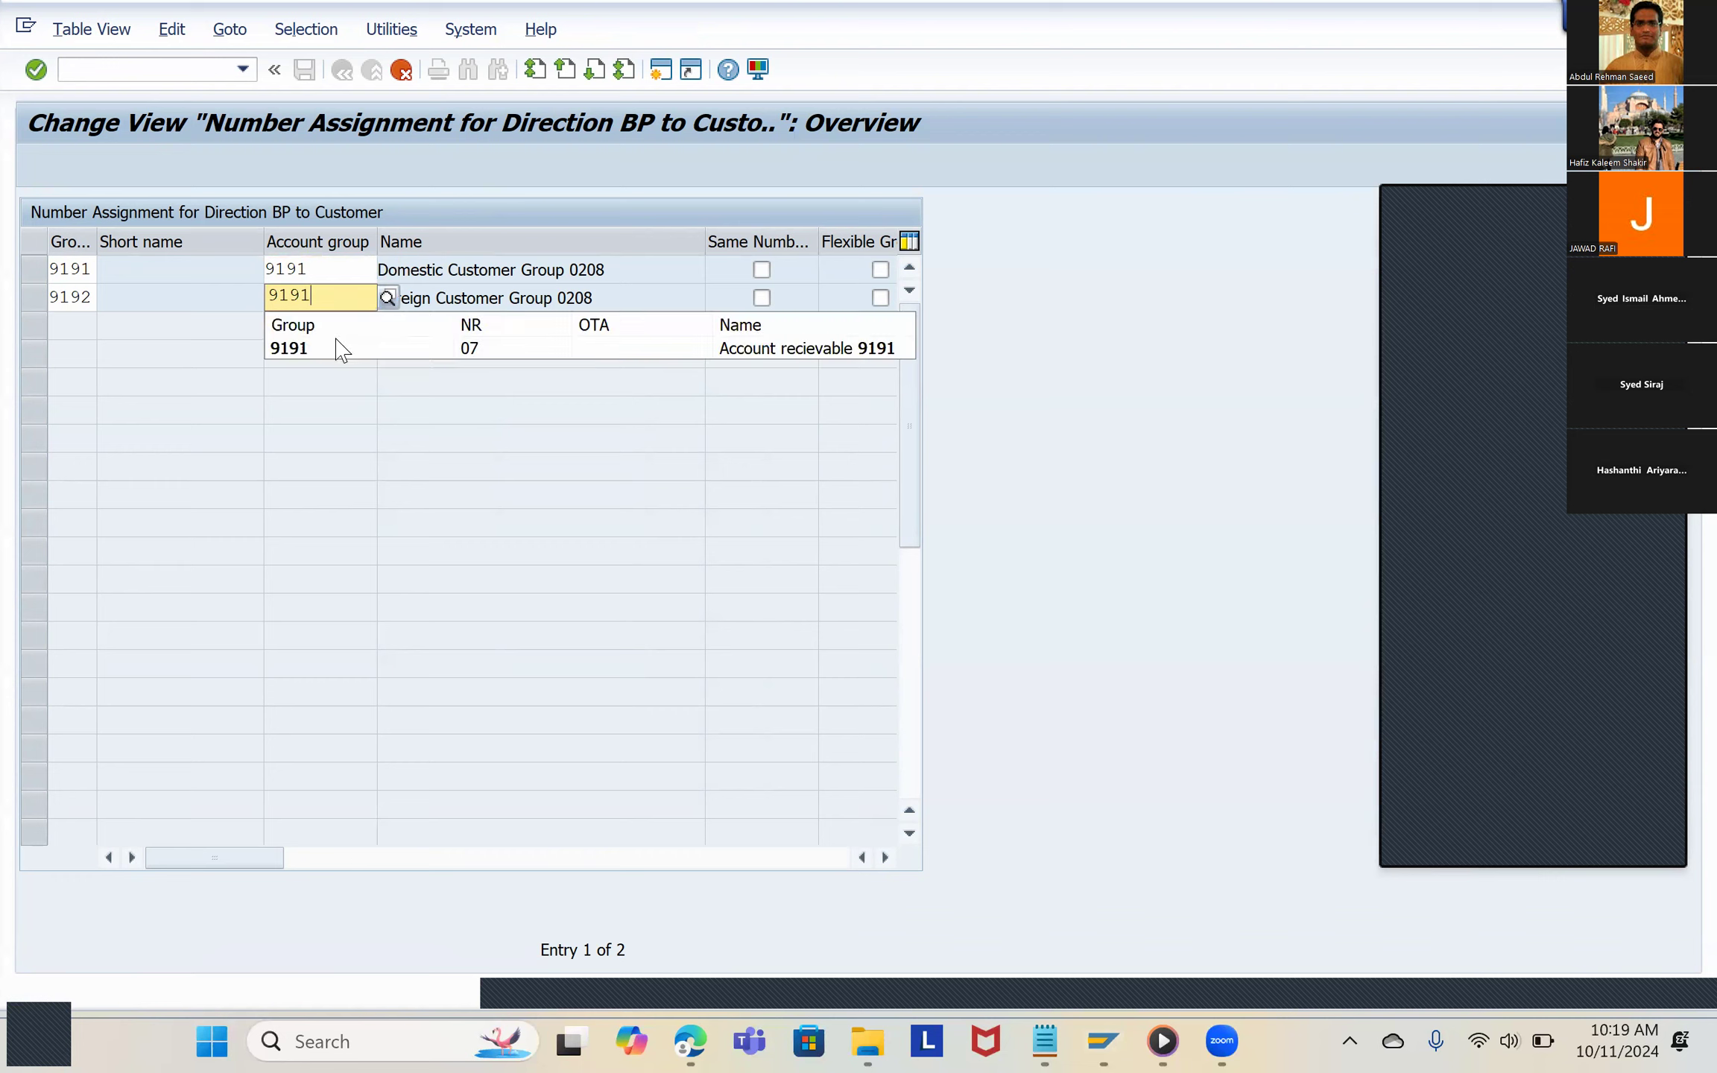
pyautogui.click(331, 351)
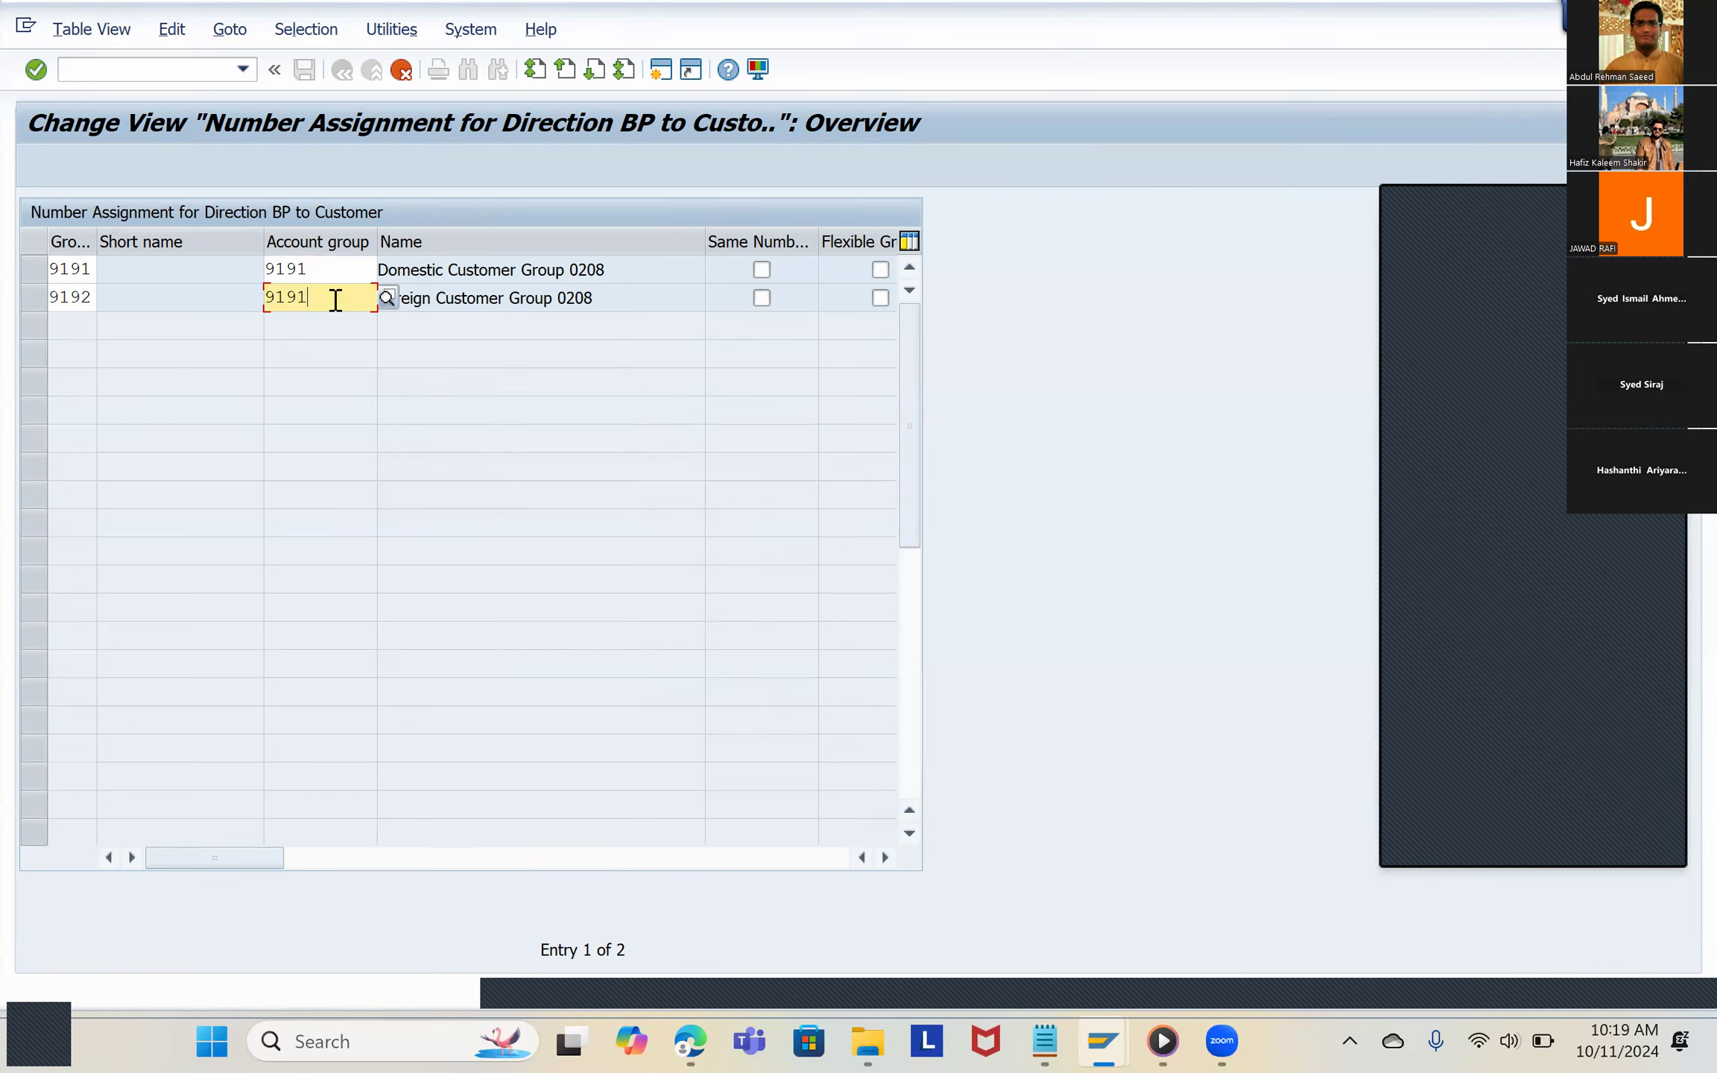
pyautogui.press('Return')
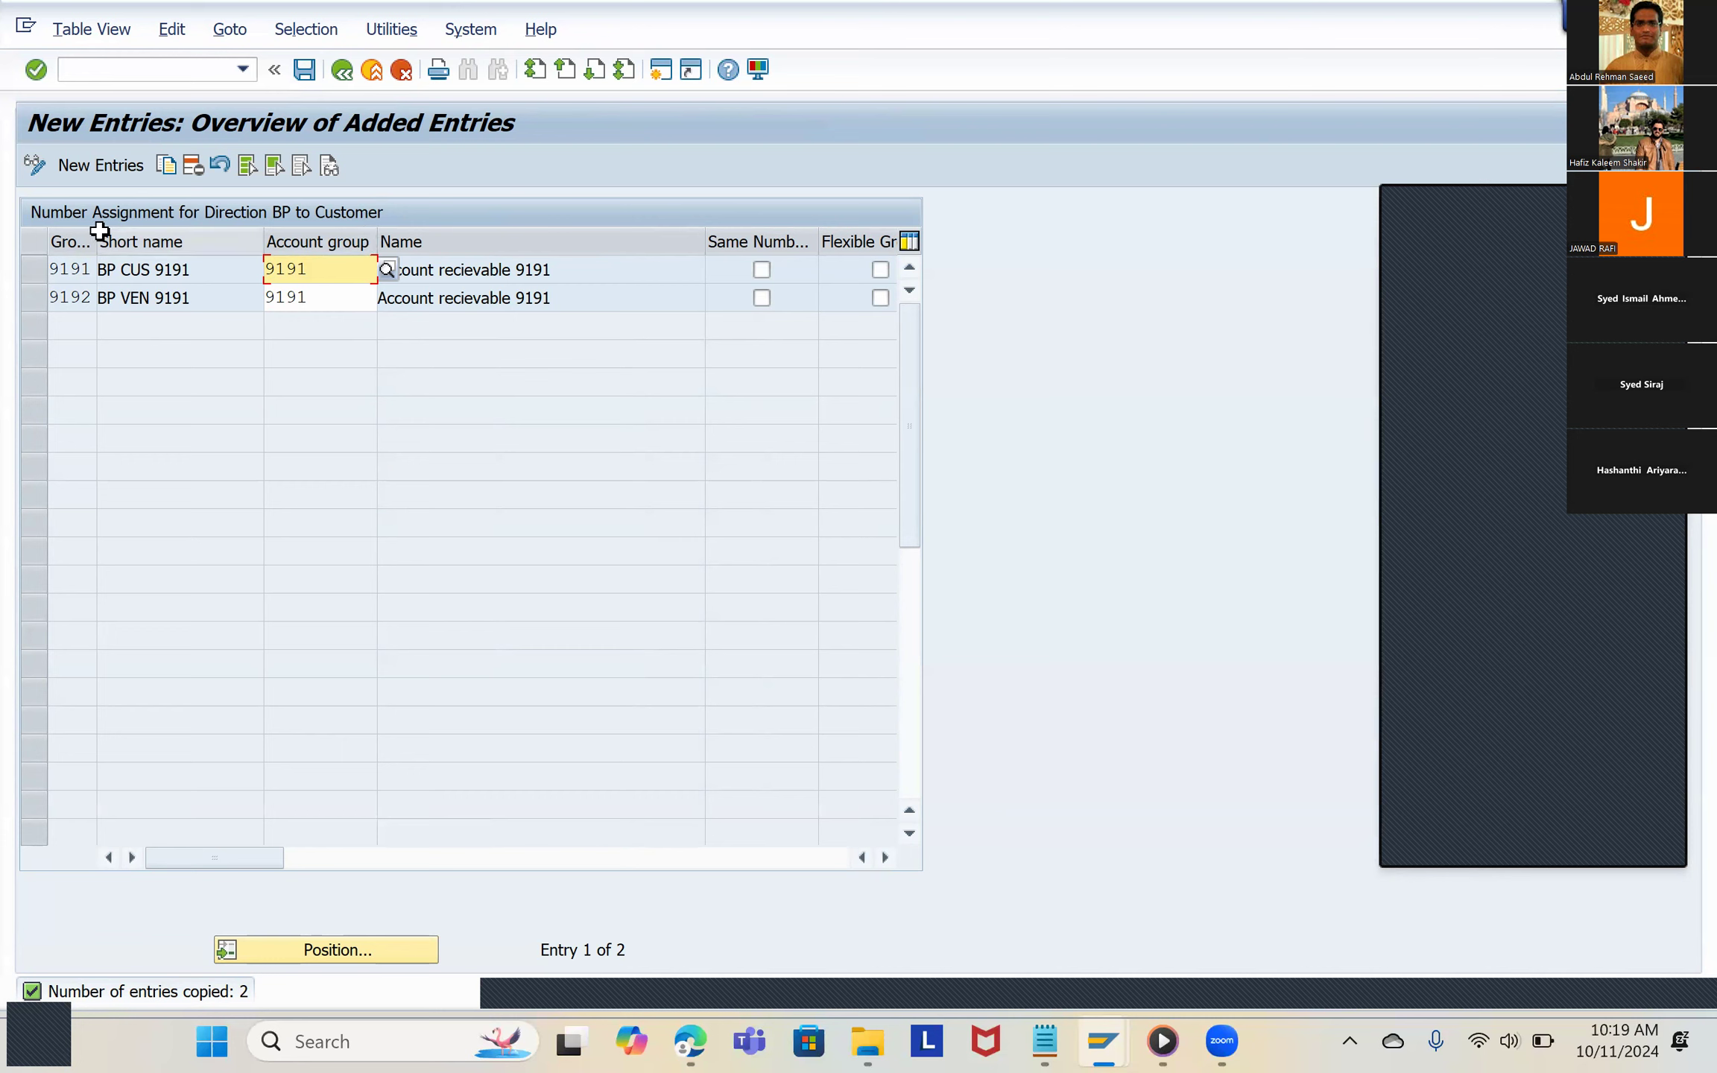
# Step: Widen the Grouping column and delete the new entry for grouping 9192 from the BP to Customer assignments
pyautogui.moveTo(97, 231); pyautogui.dragTo(236, 237)
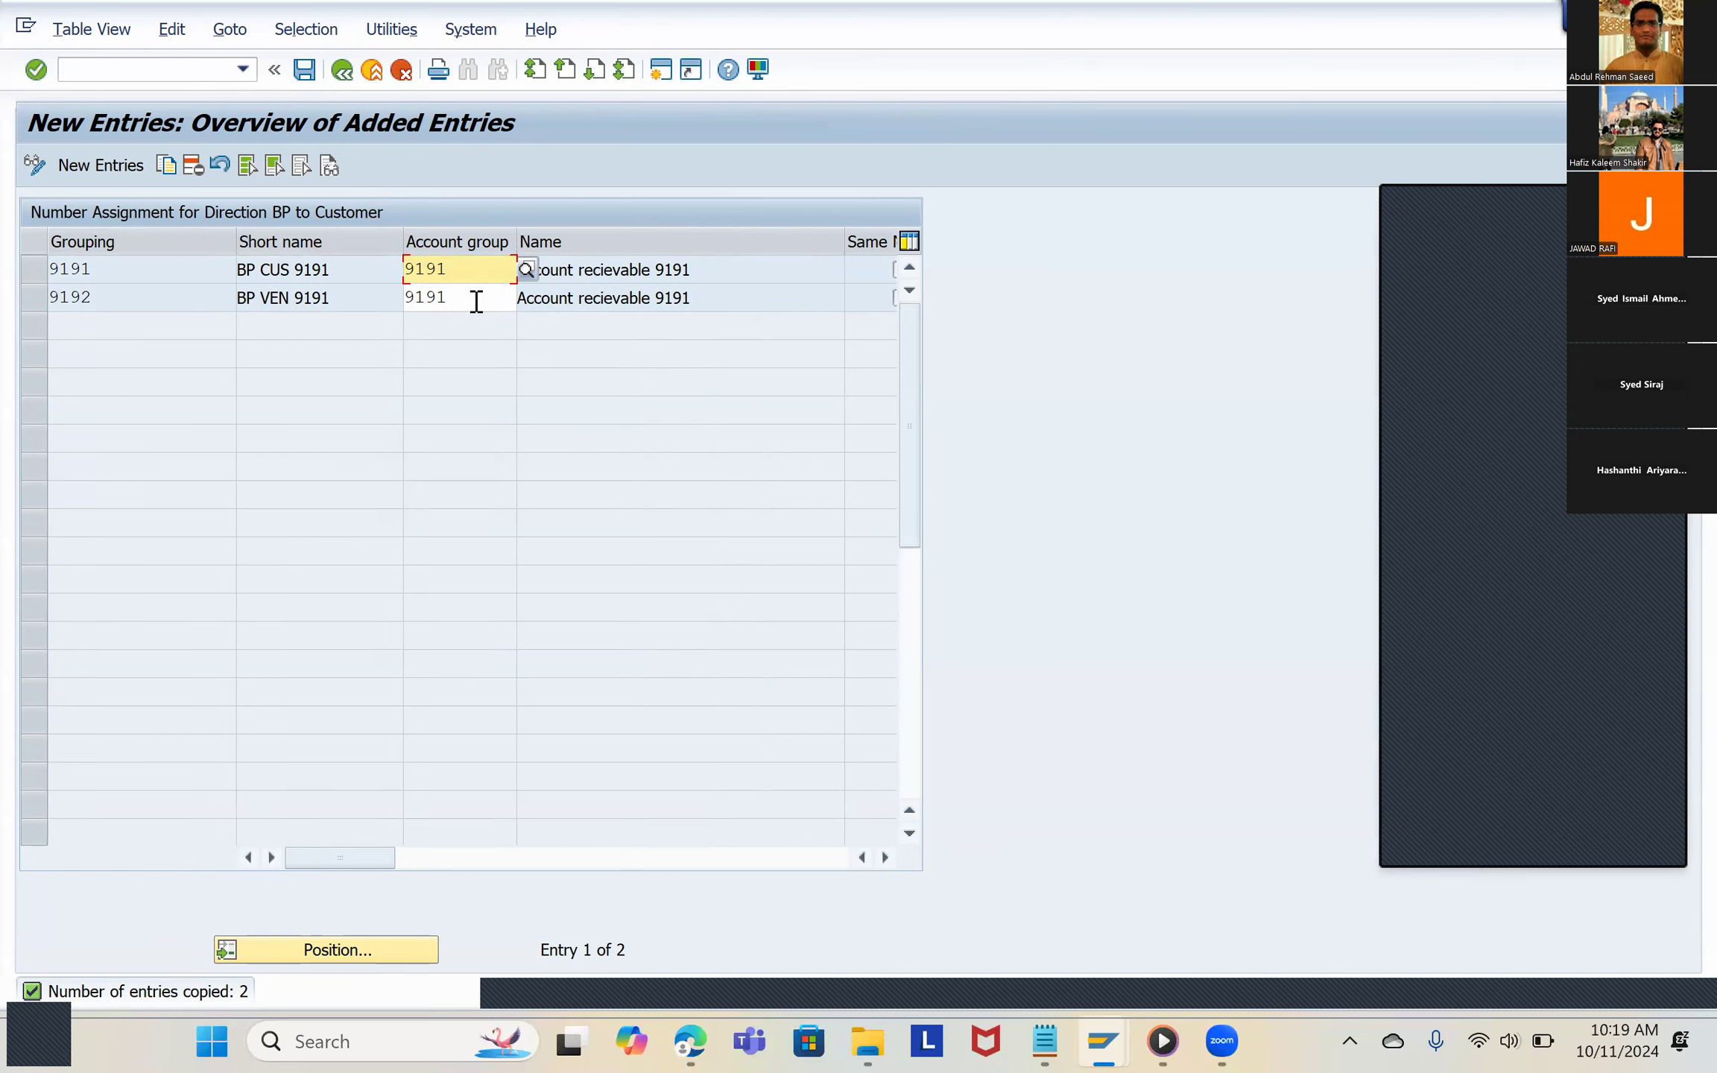
pyautogui.click(674, 299)
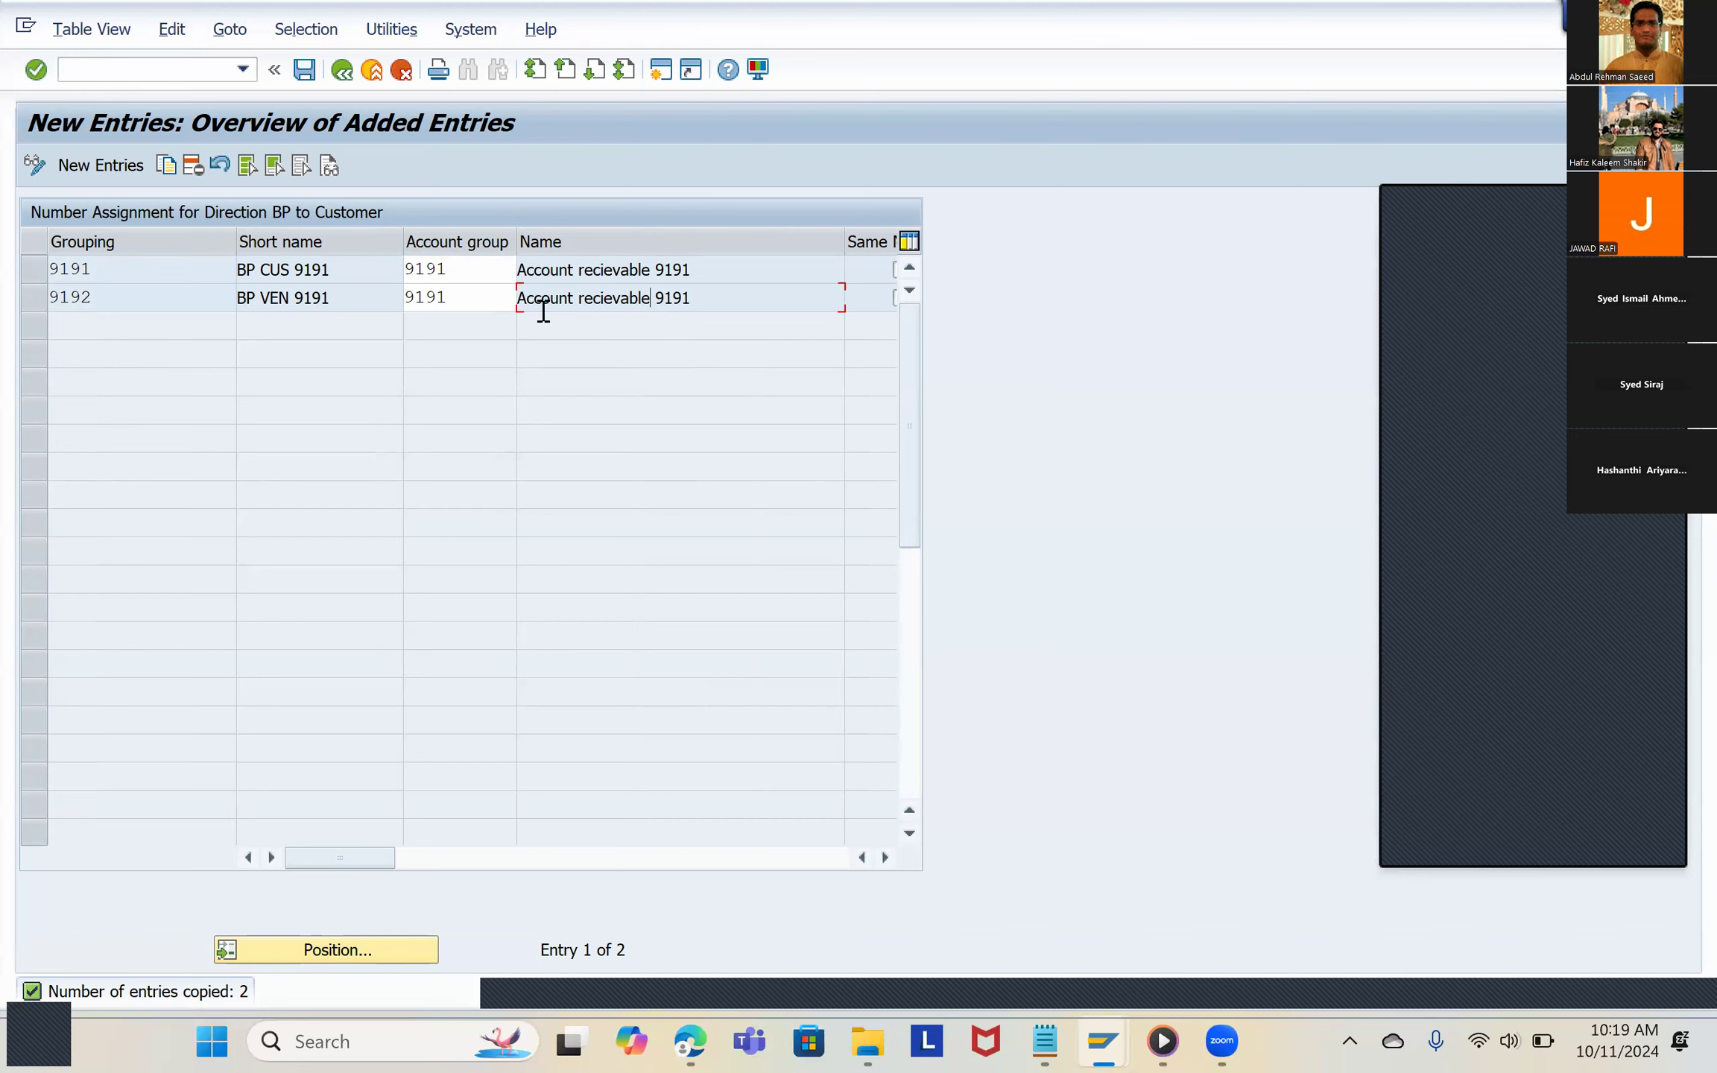
pyautogui.click(41, 300)
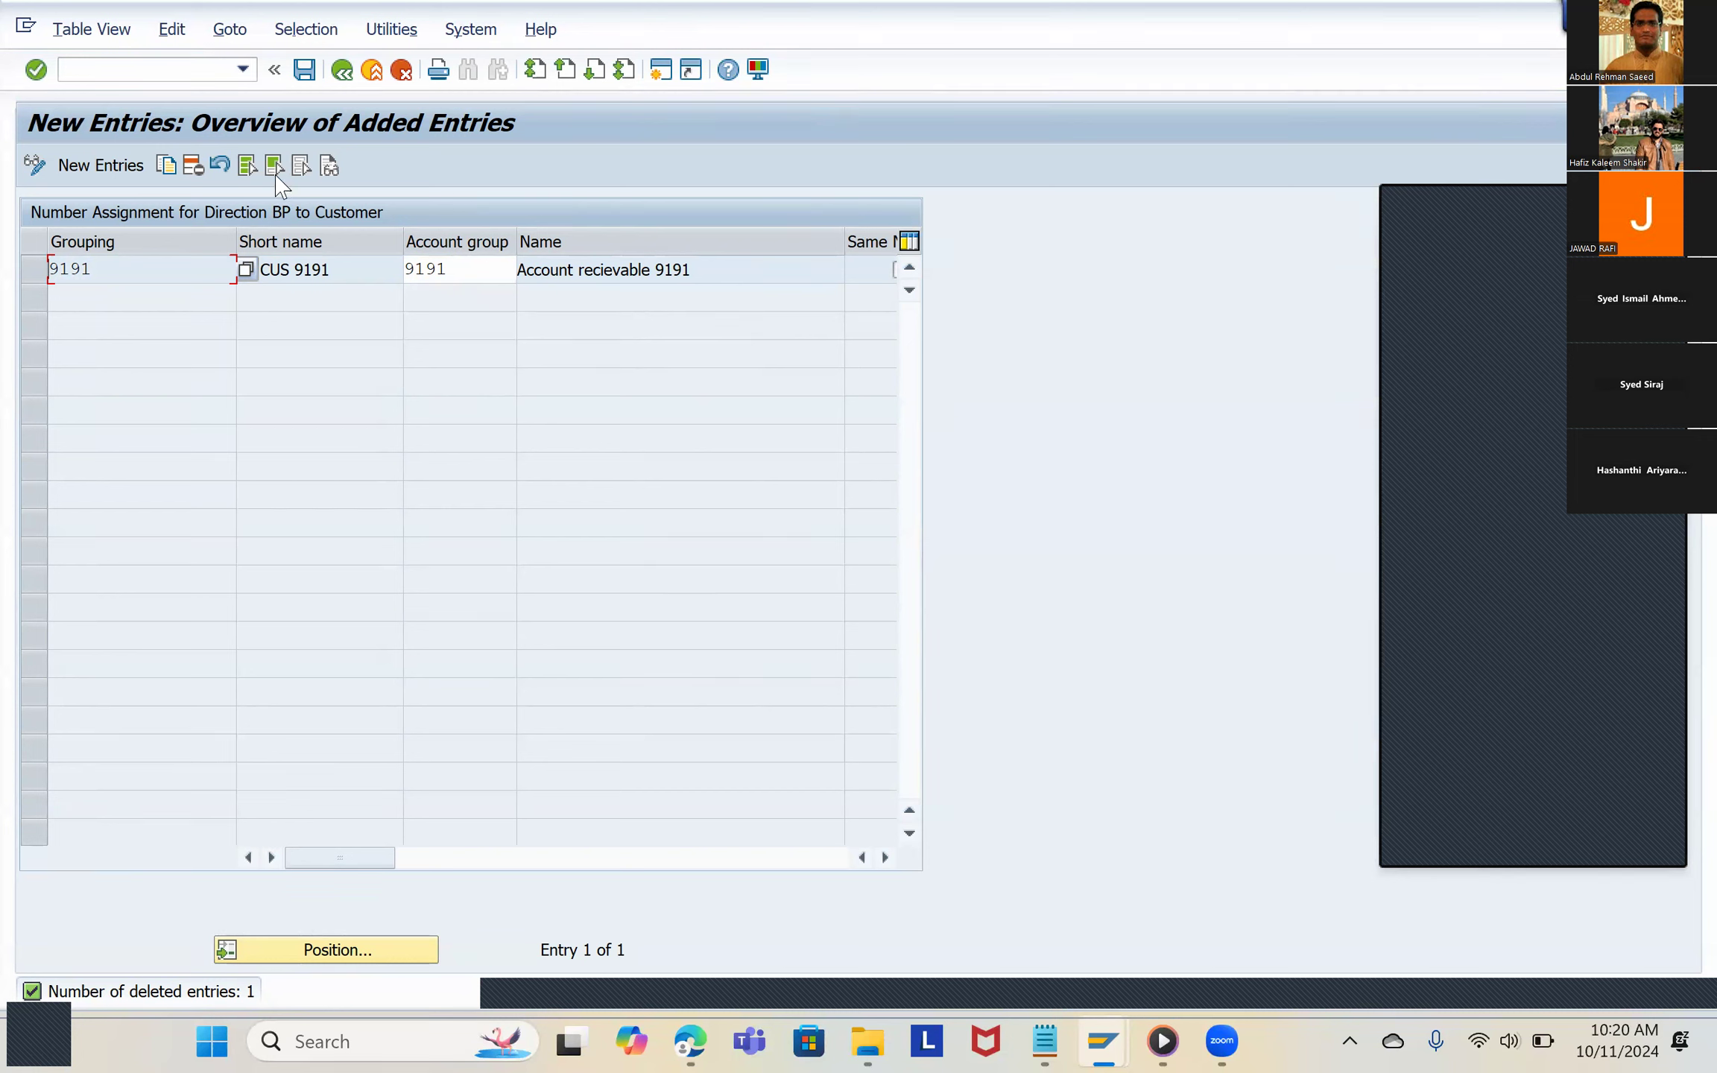
# Step: Save the customer assignment for grouping 9191 under the BATCH COMPANY FICO customizing request and return to the IMG structure
pyautogui.click(304, 70)
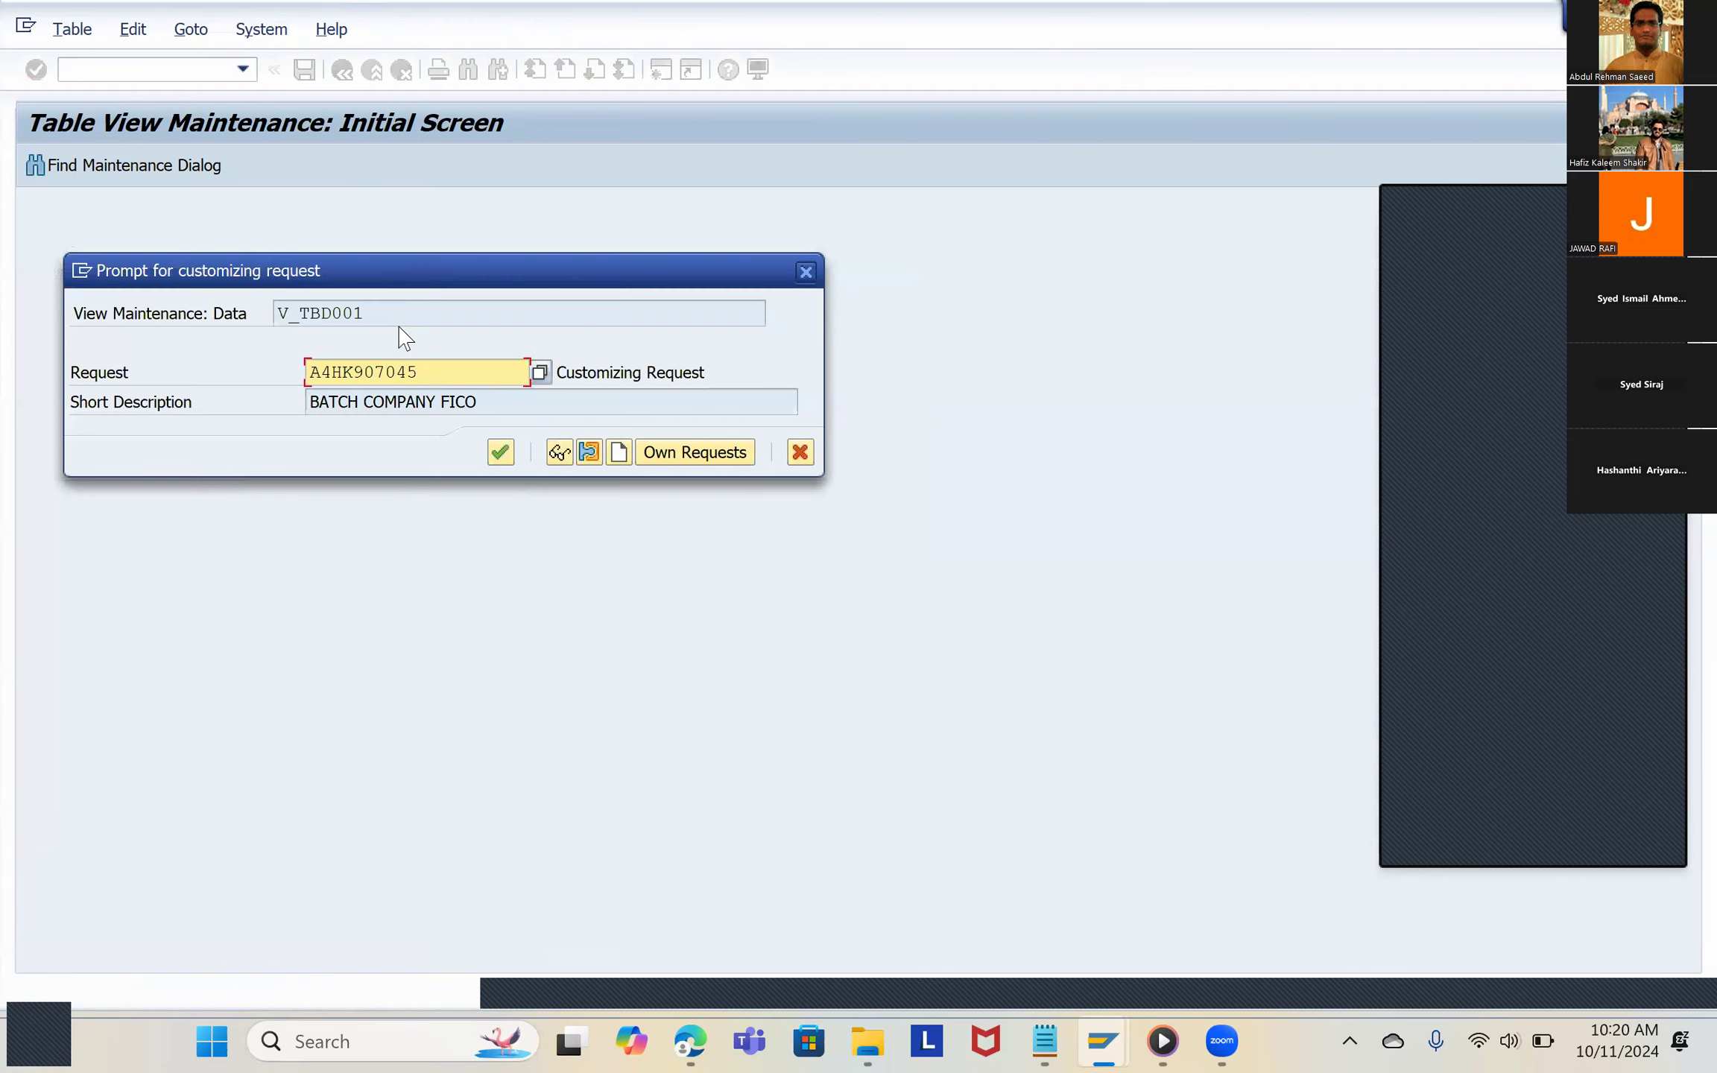
pyautogui.click(500, 452)
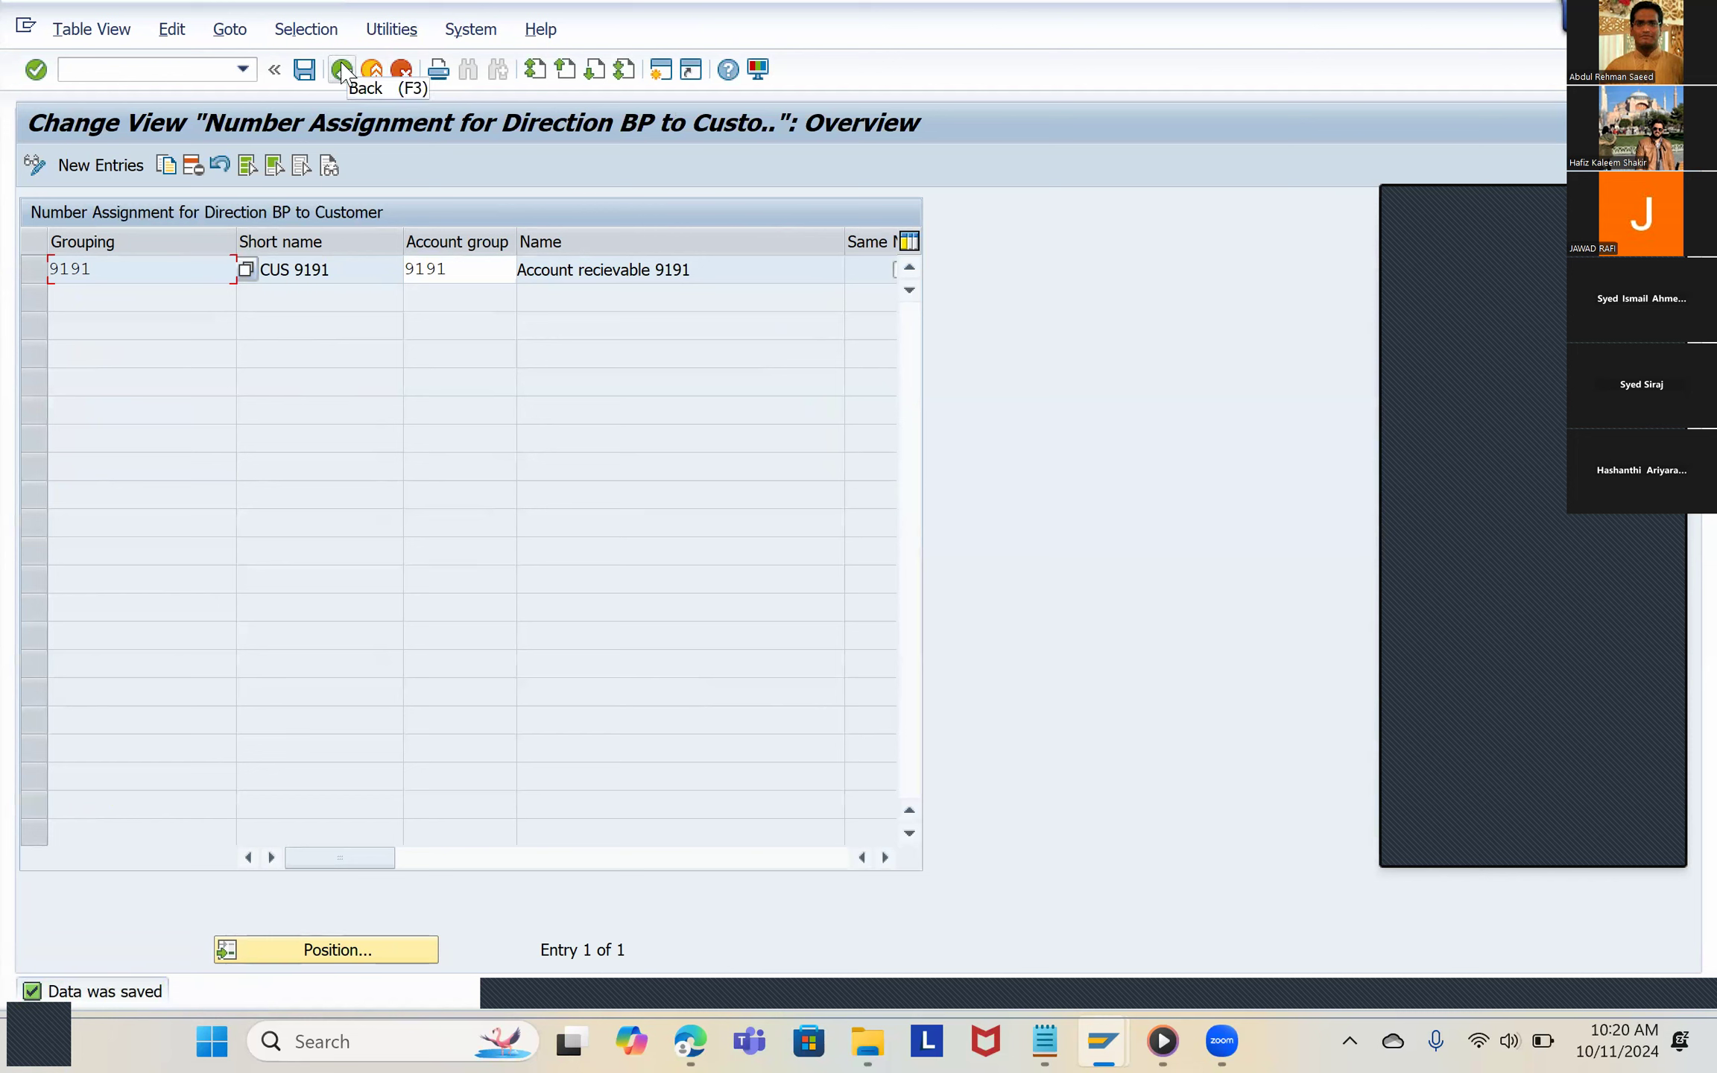
pyautogui.click(342, 71)
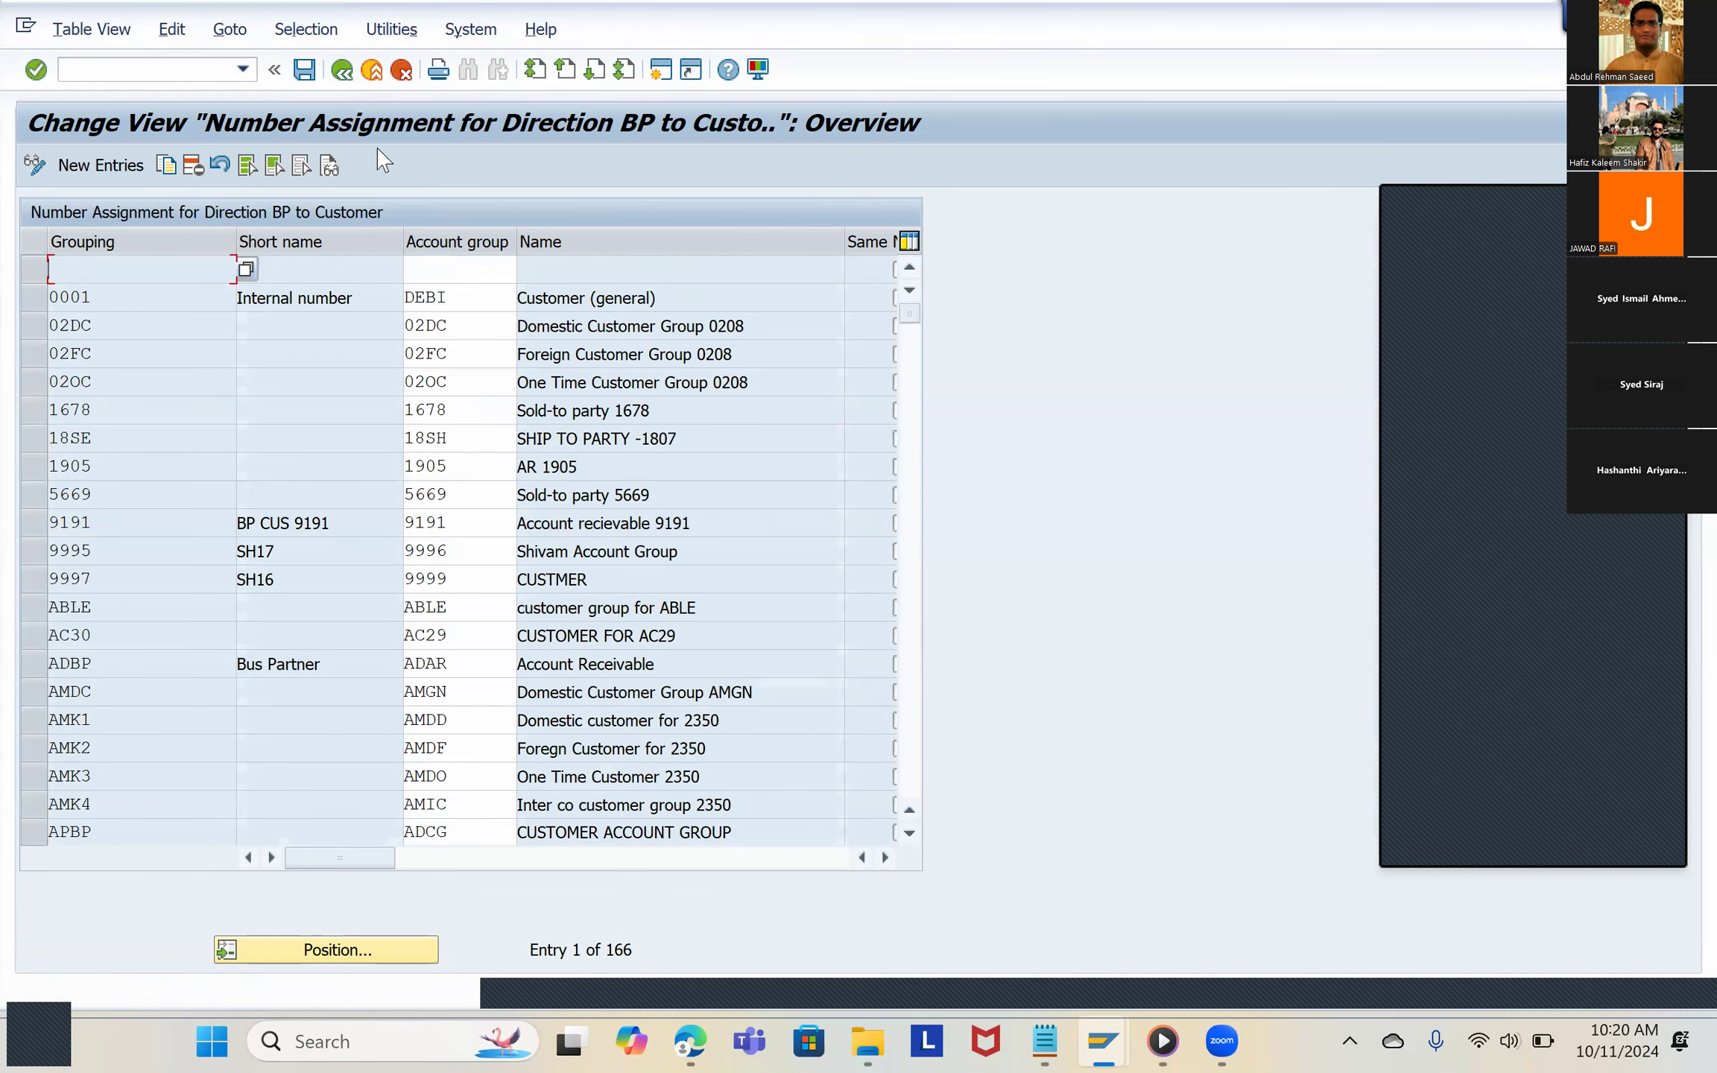
pyautogui.click(342, 70)
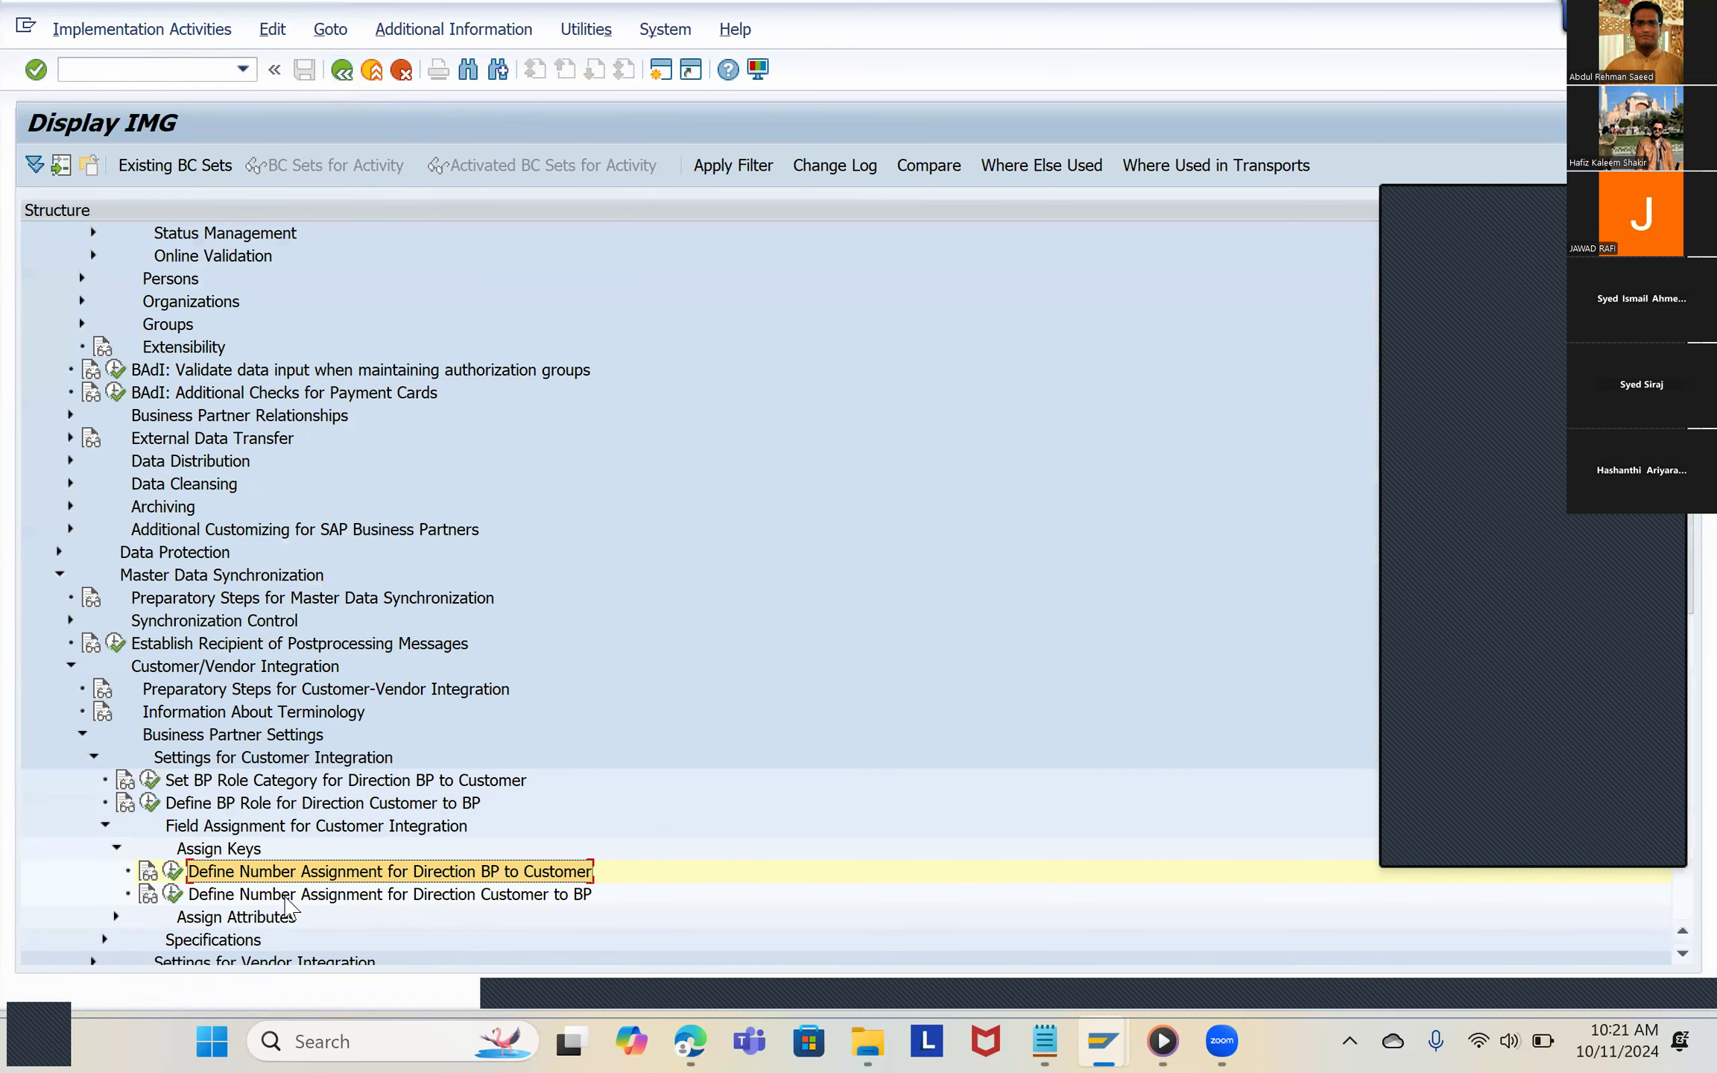
# Step: Check section 2.11 of the PDF guide in the browser and open Define Number Assignment for Direction BP to Vendor in SAP's IMG
pyautogui.scroll(-1, 212, 902)
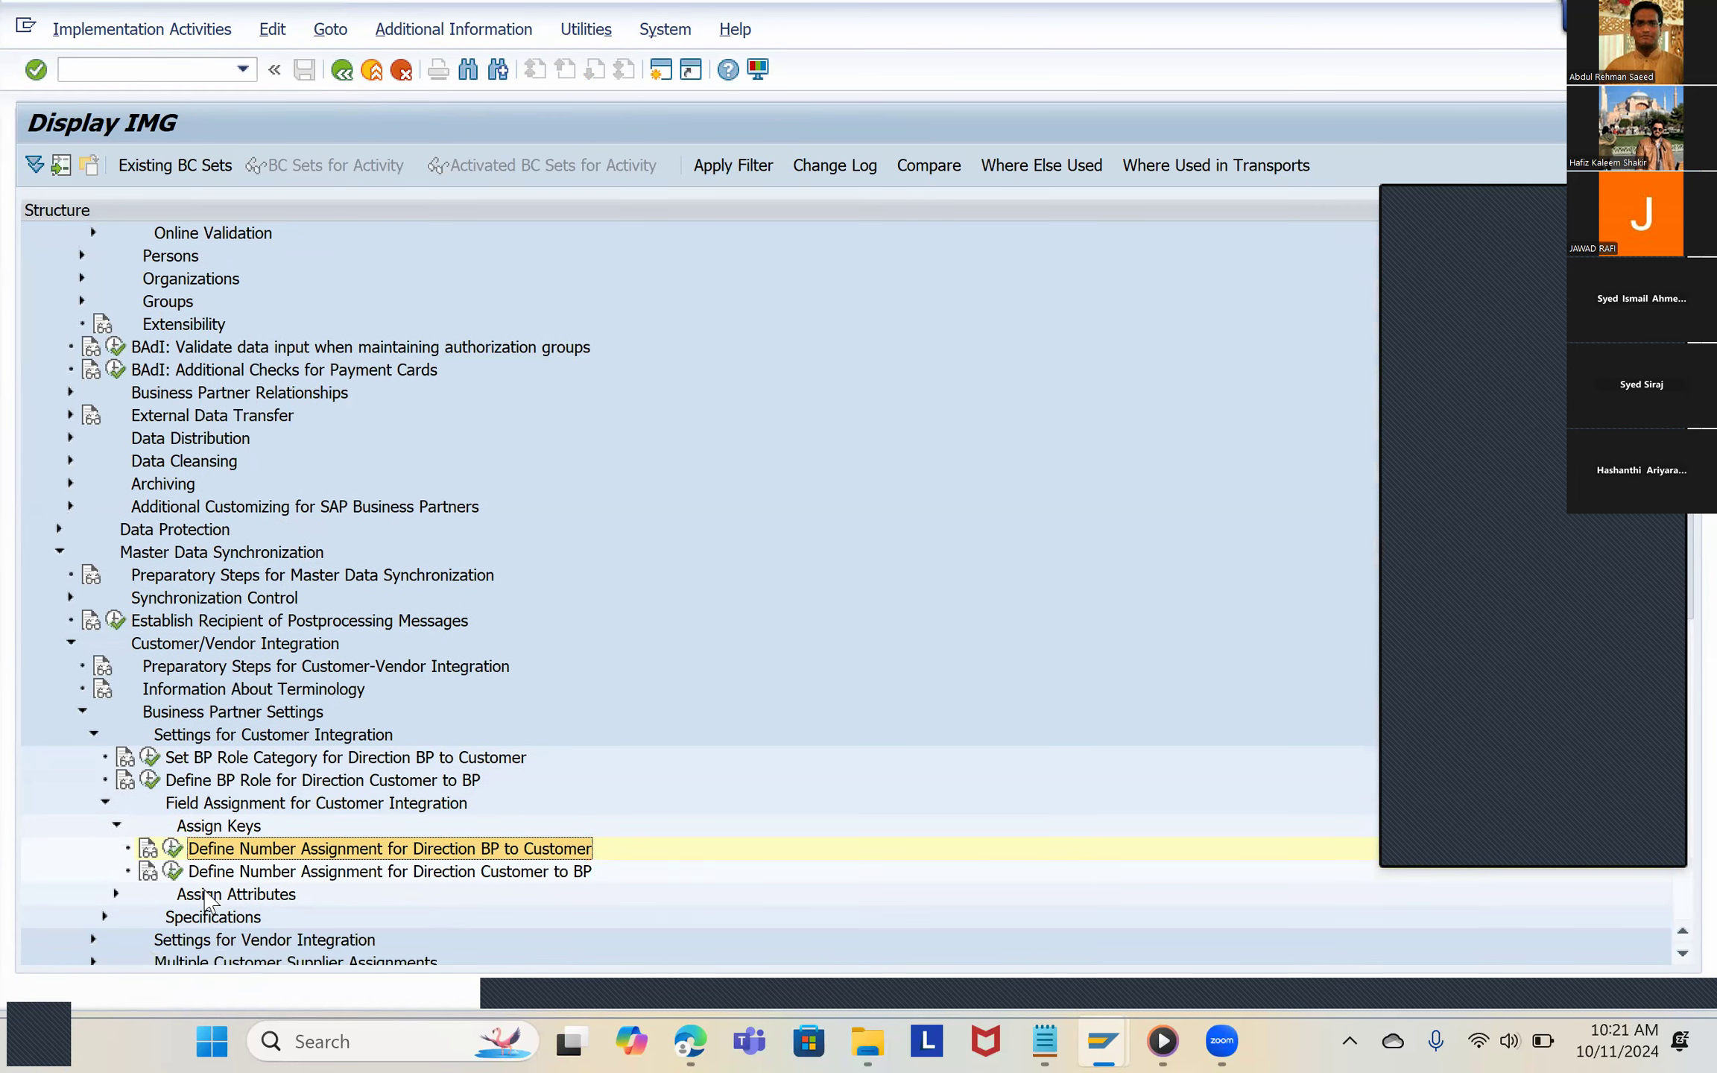
pyautogui.hotkey('alt', 'Tab')
pyautogui.scroll(-6, 900, 625)
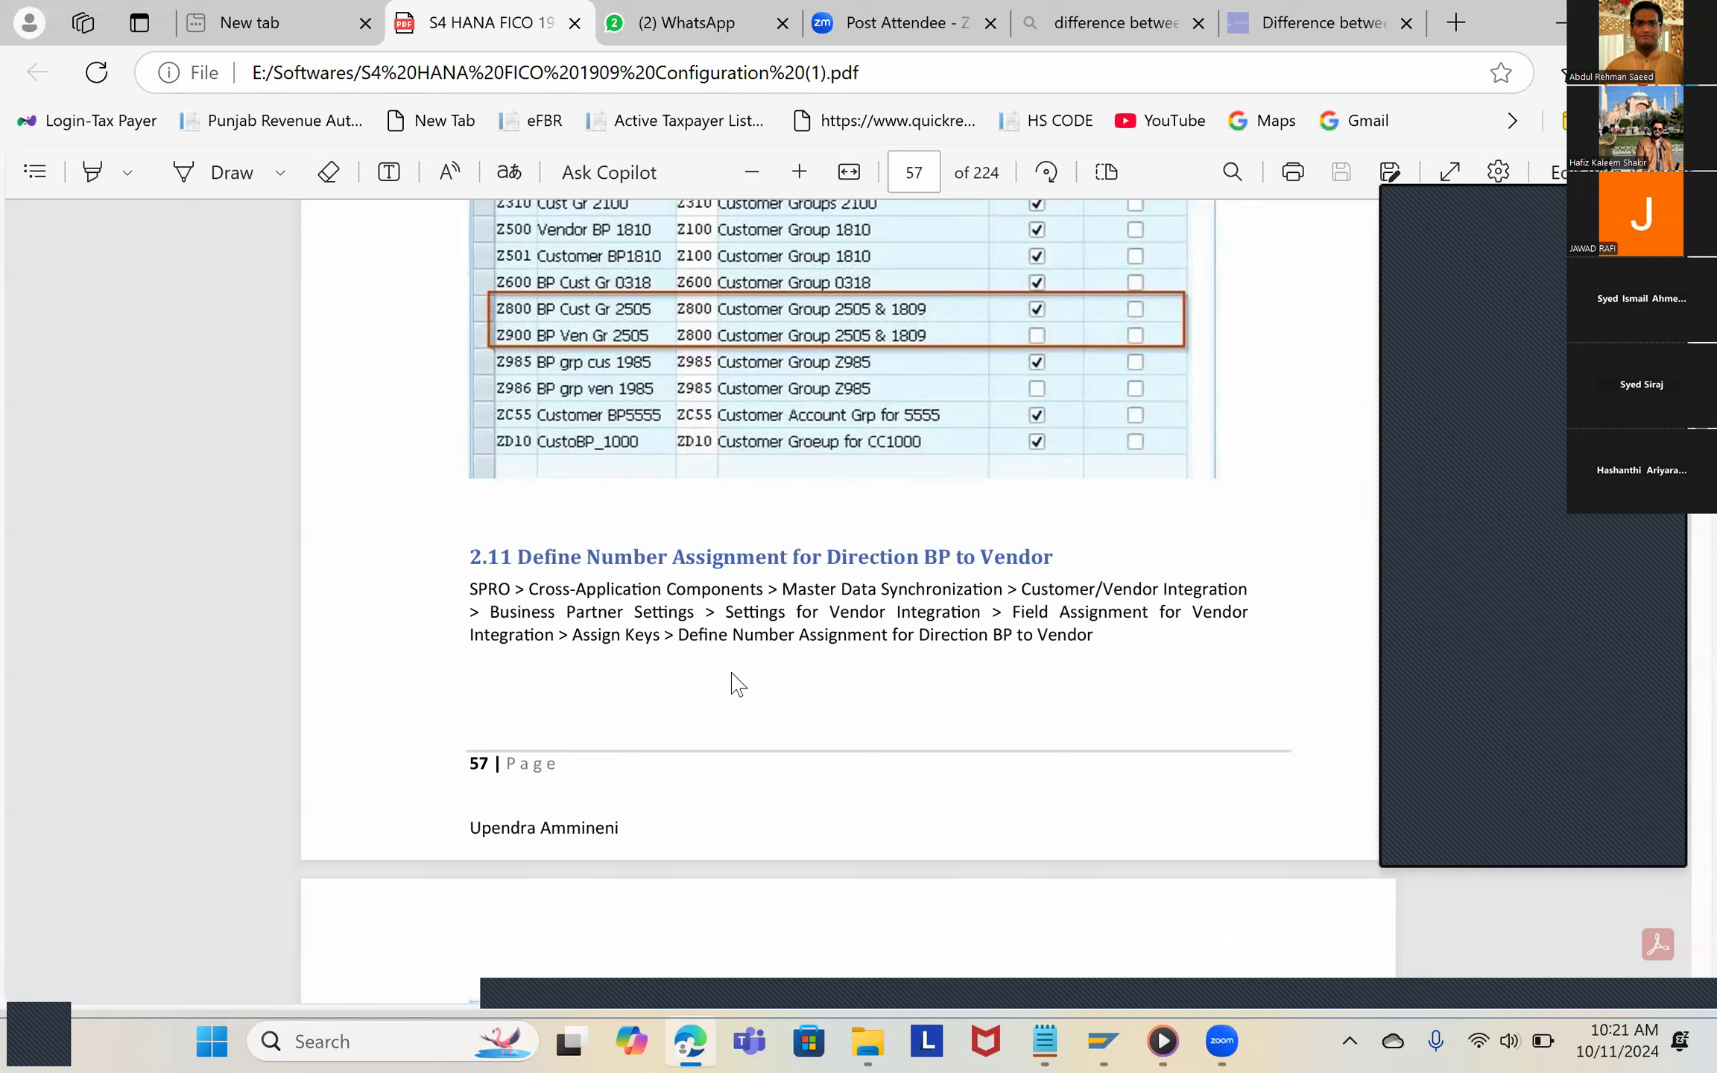
pyautogui.hotkey('alt', 'Tab')
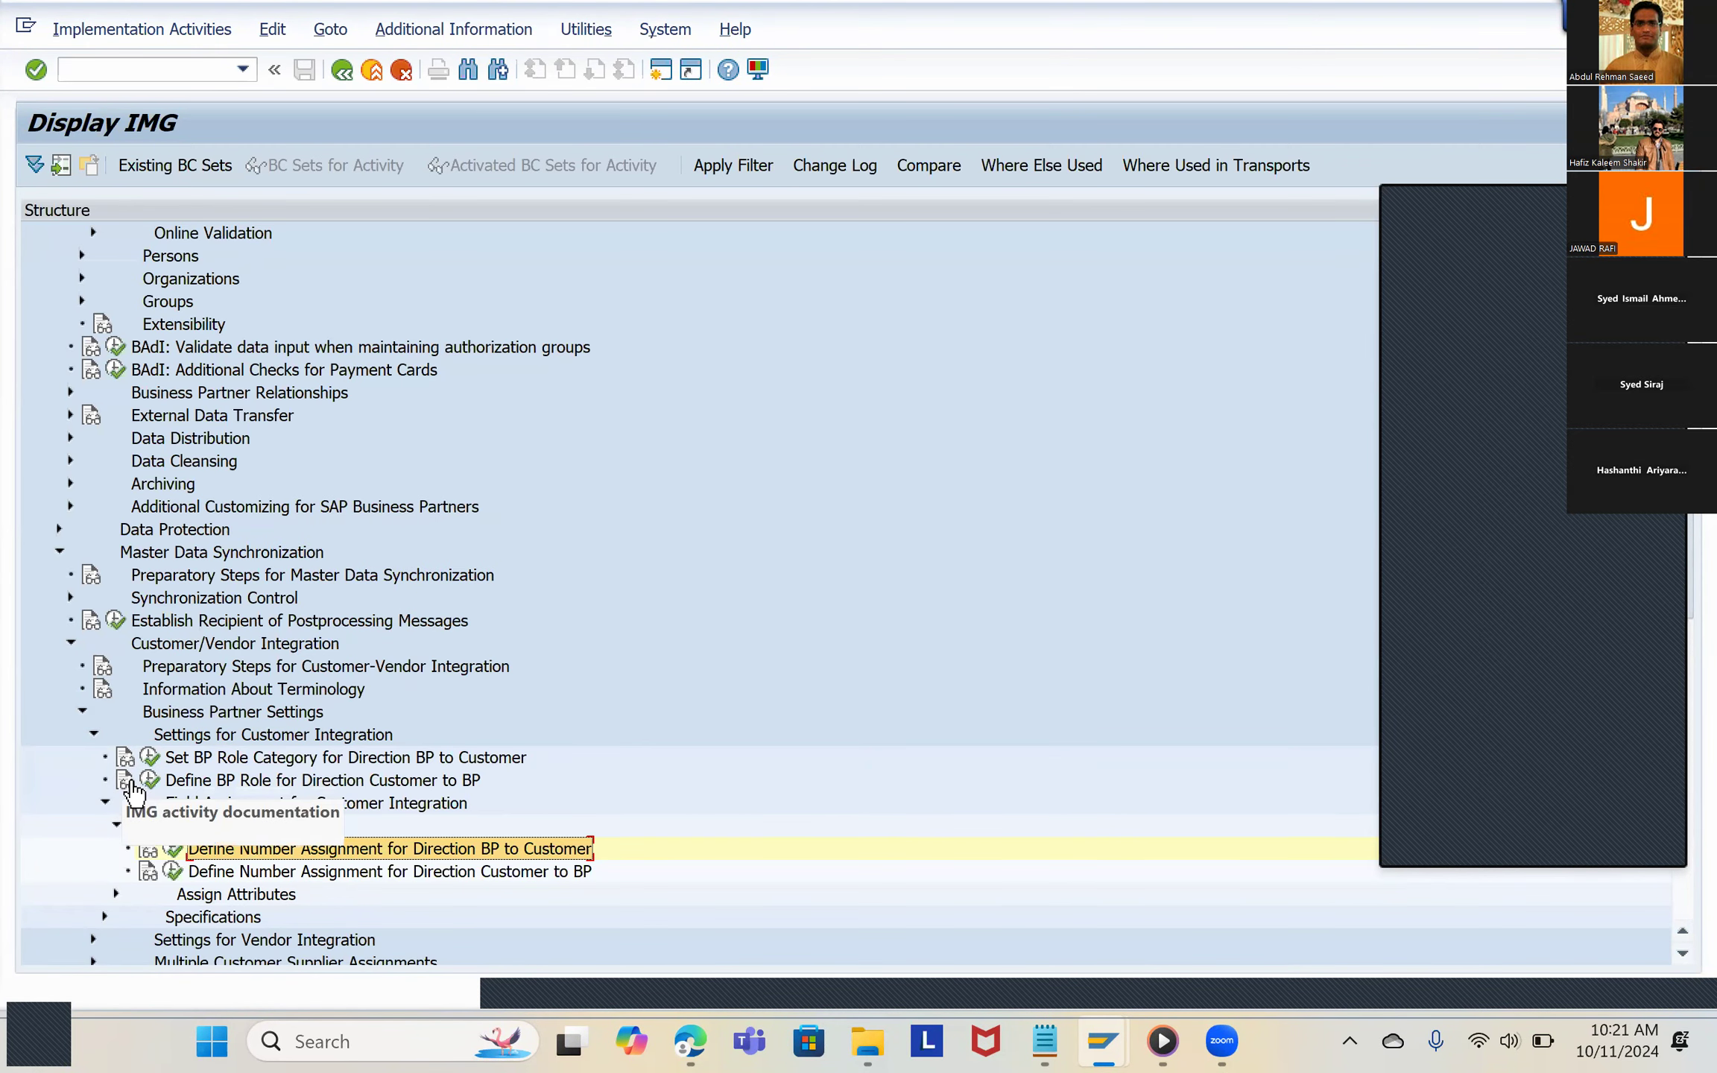
pyautogui.scroll(-1, 133, 792)
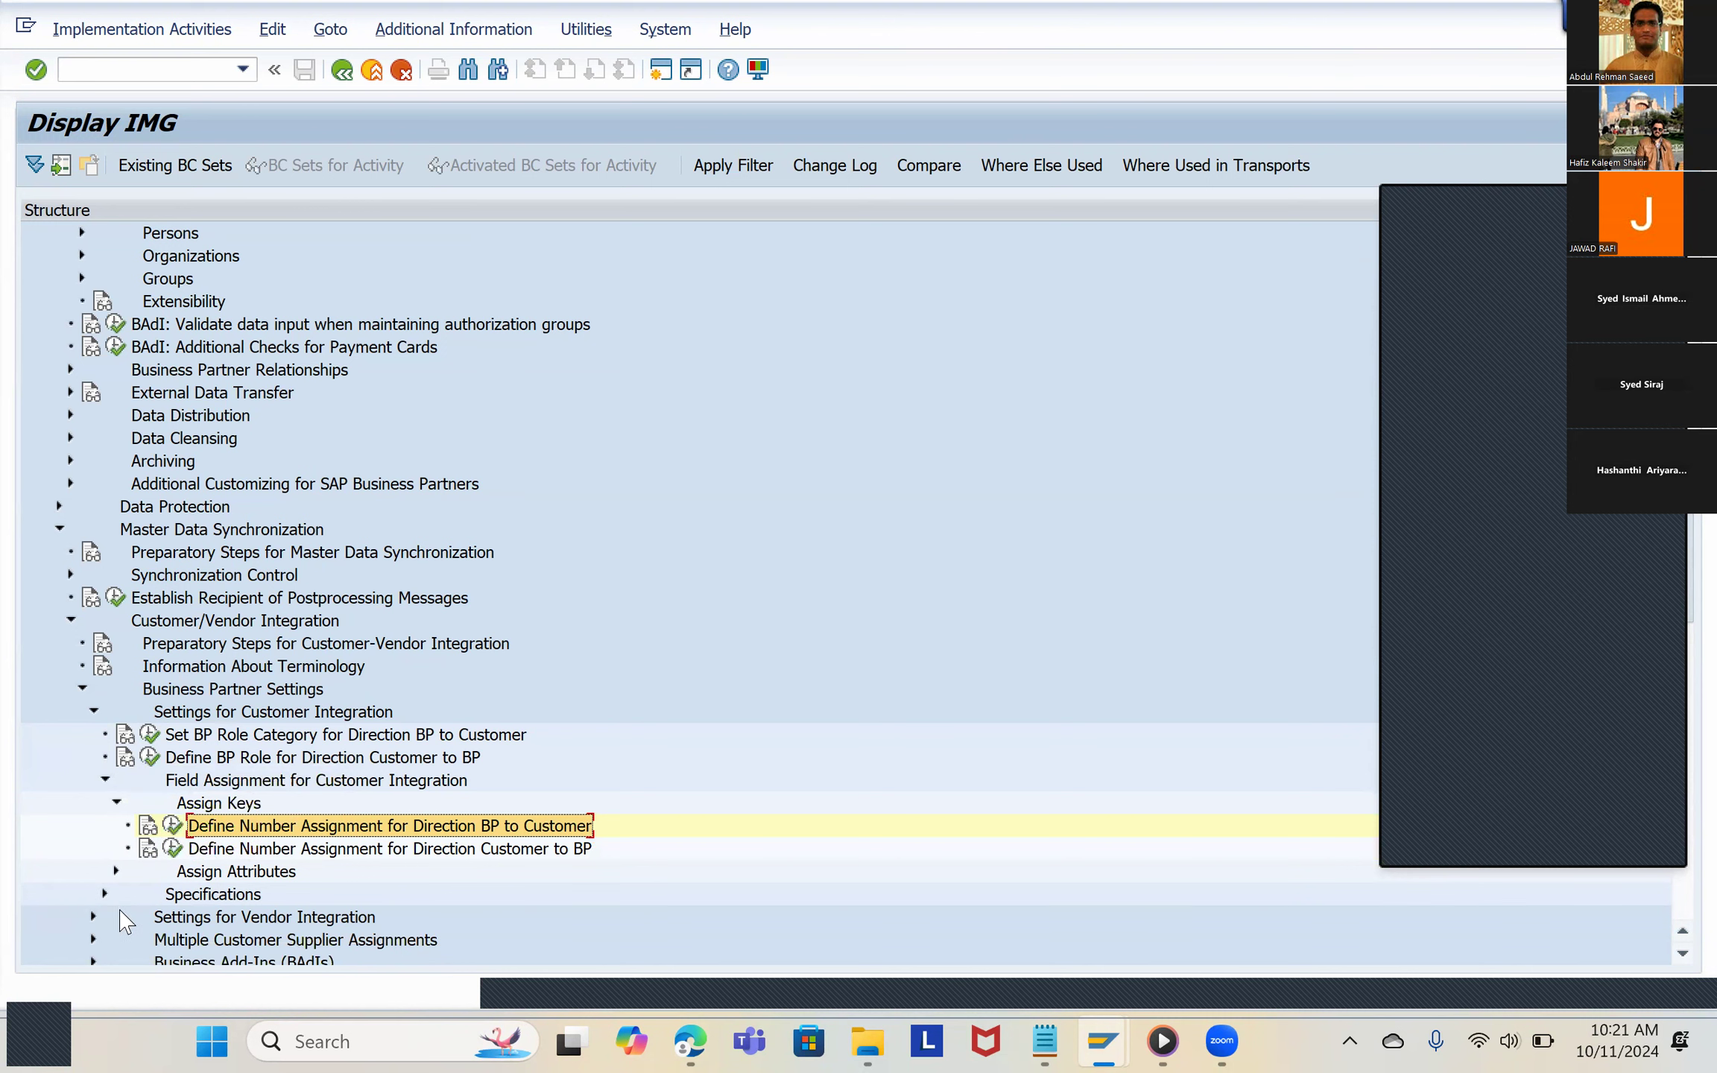
pyautogui.click(94, 917)
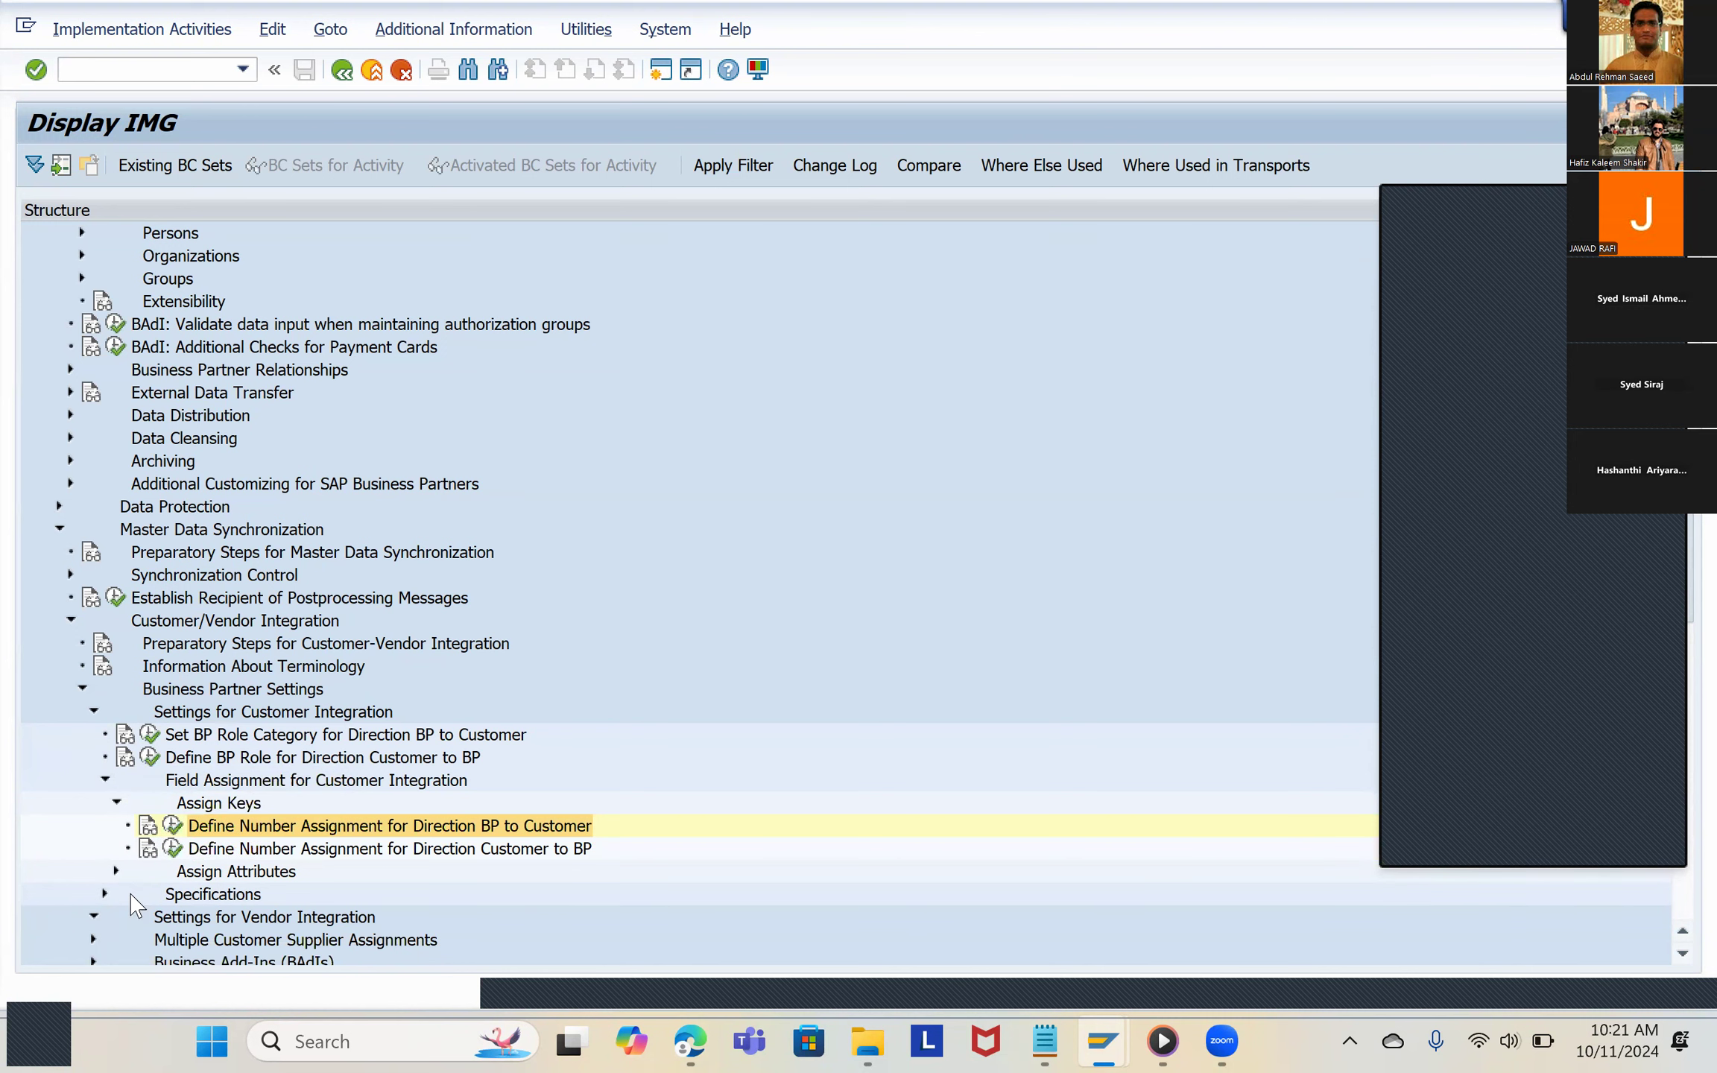
pyautogui.scroll(-1, 165, 839)
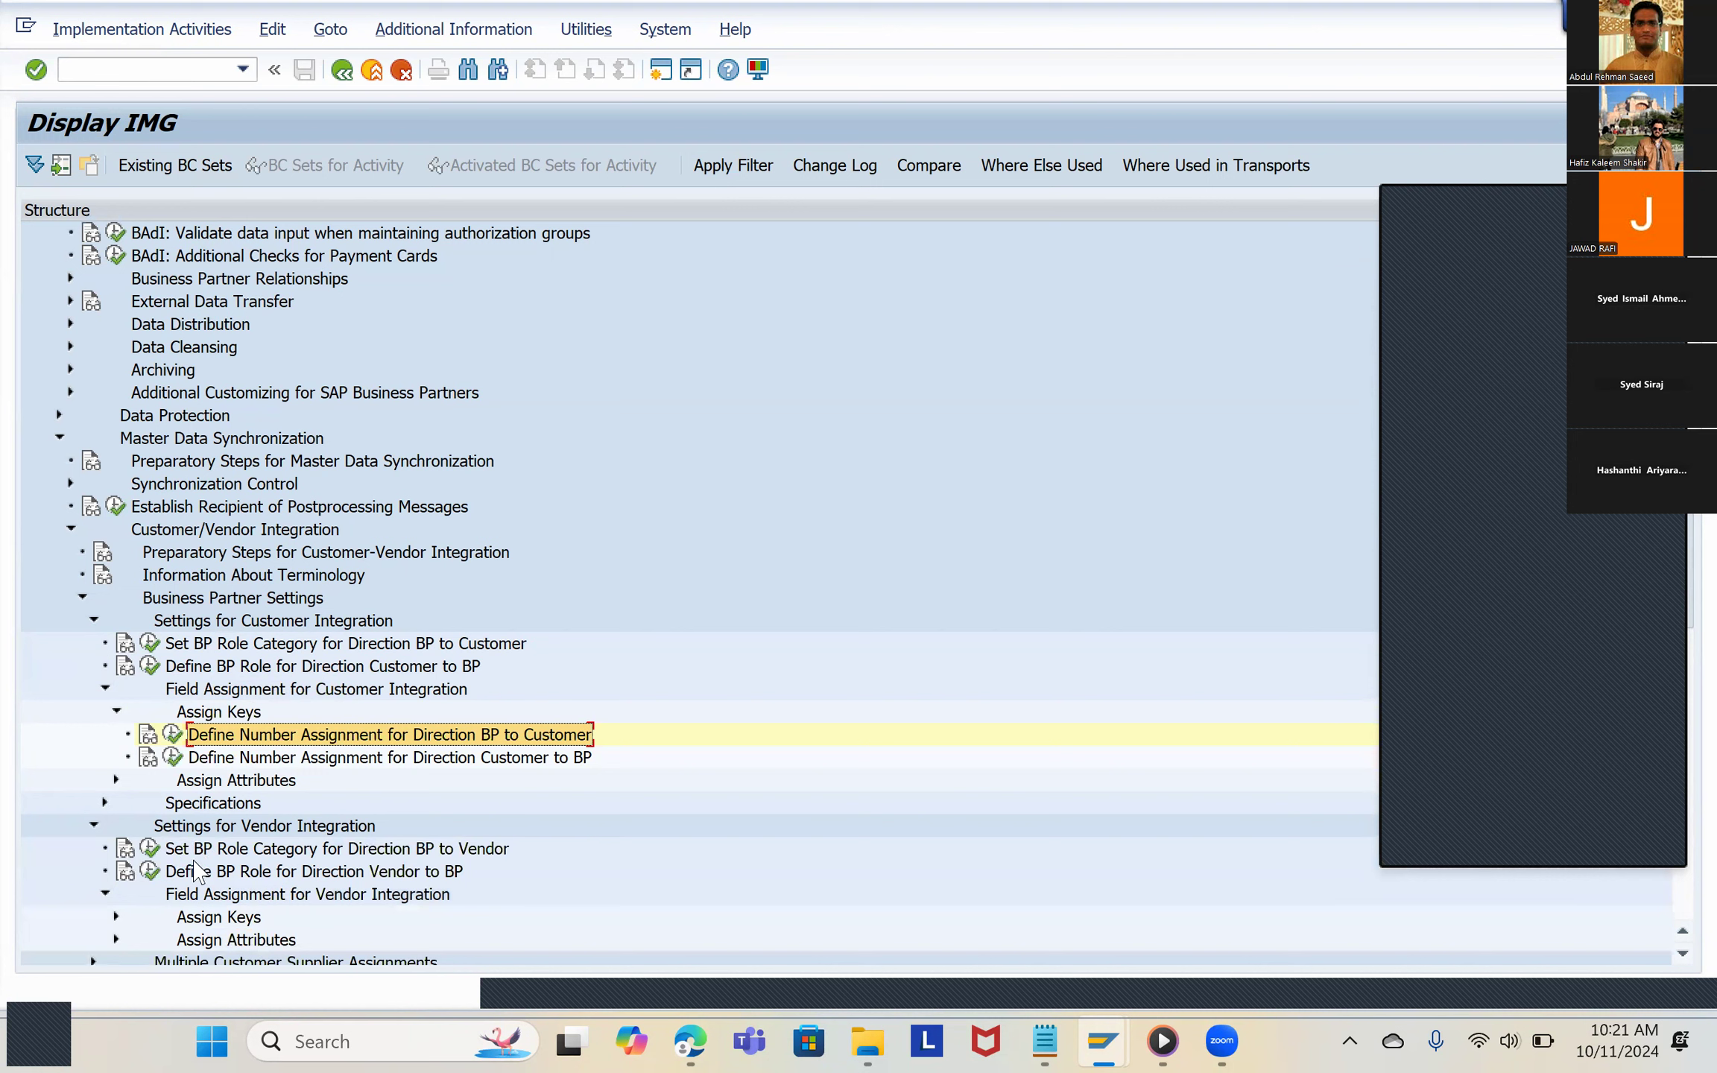
pyautogui.click(116, 916)
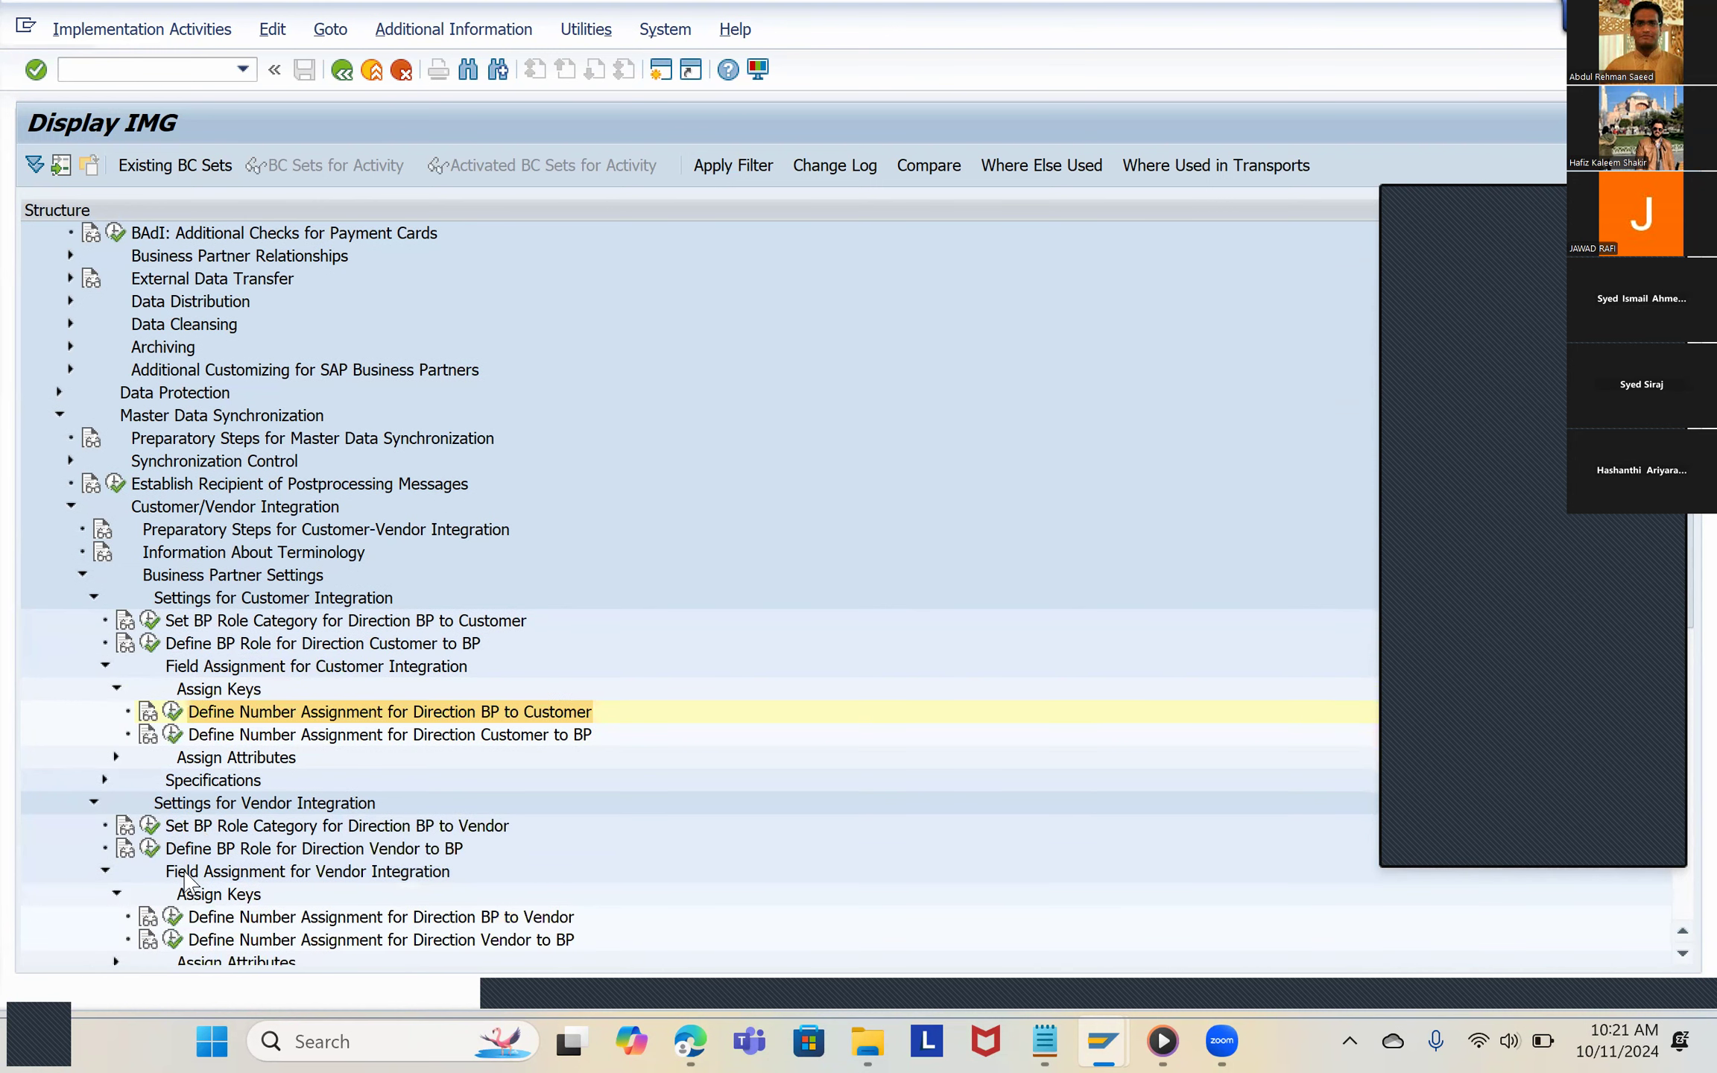
pyautogui.click(173, 918)
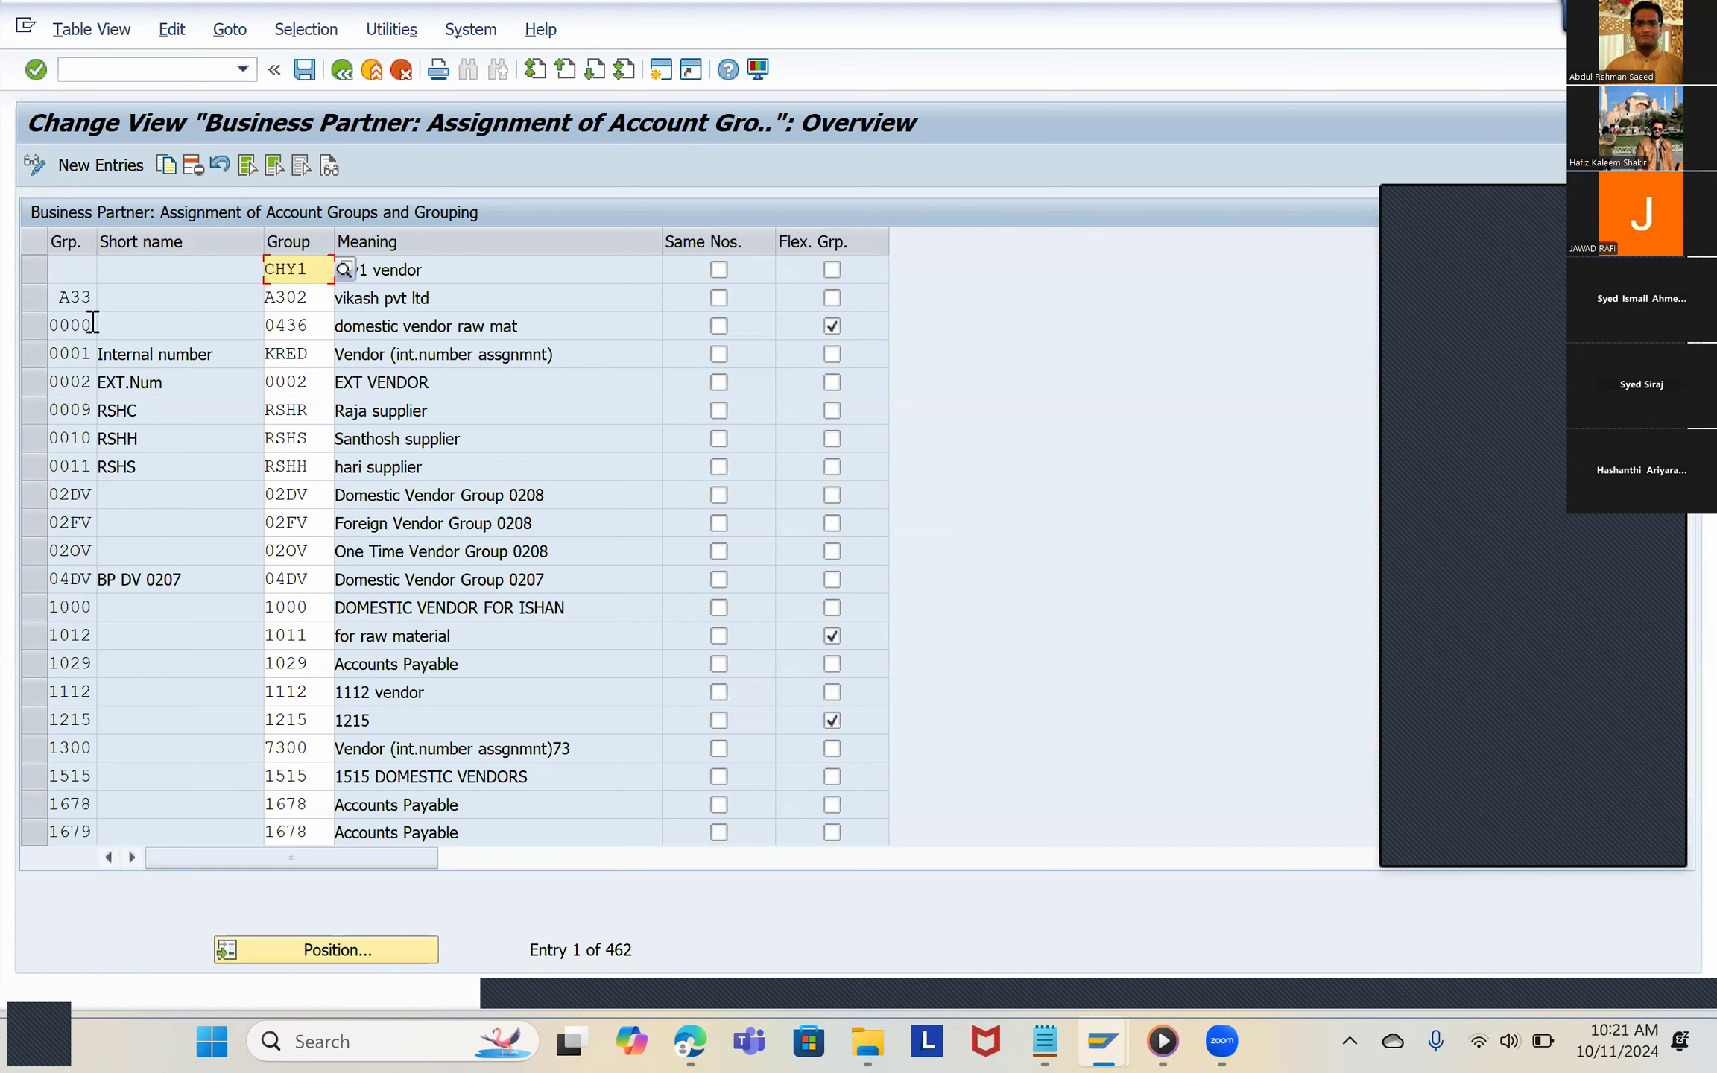
# Step: Add a new entry that assigns vendor account group 9191 to business partner grouping 9192
pyautogui.click(169, 166)
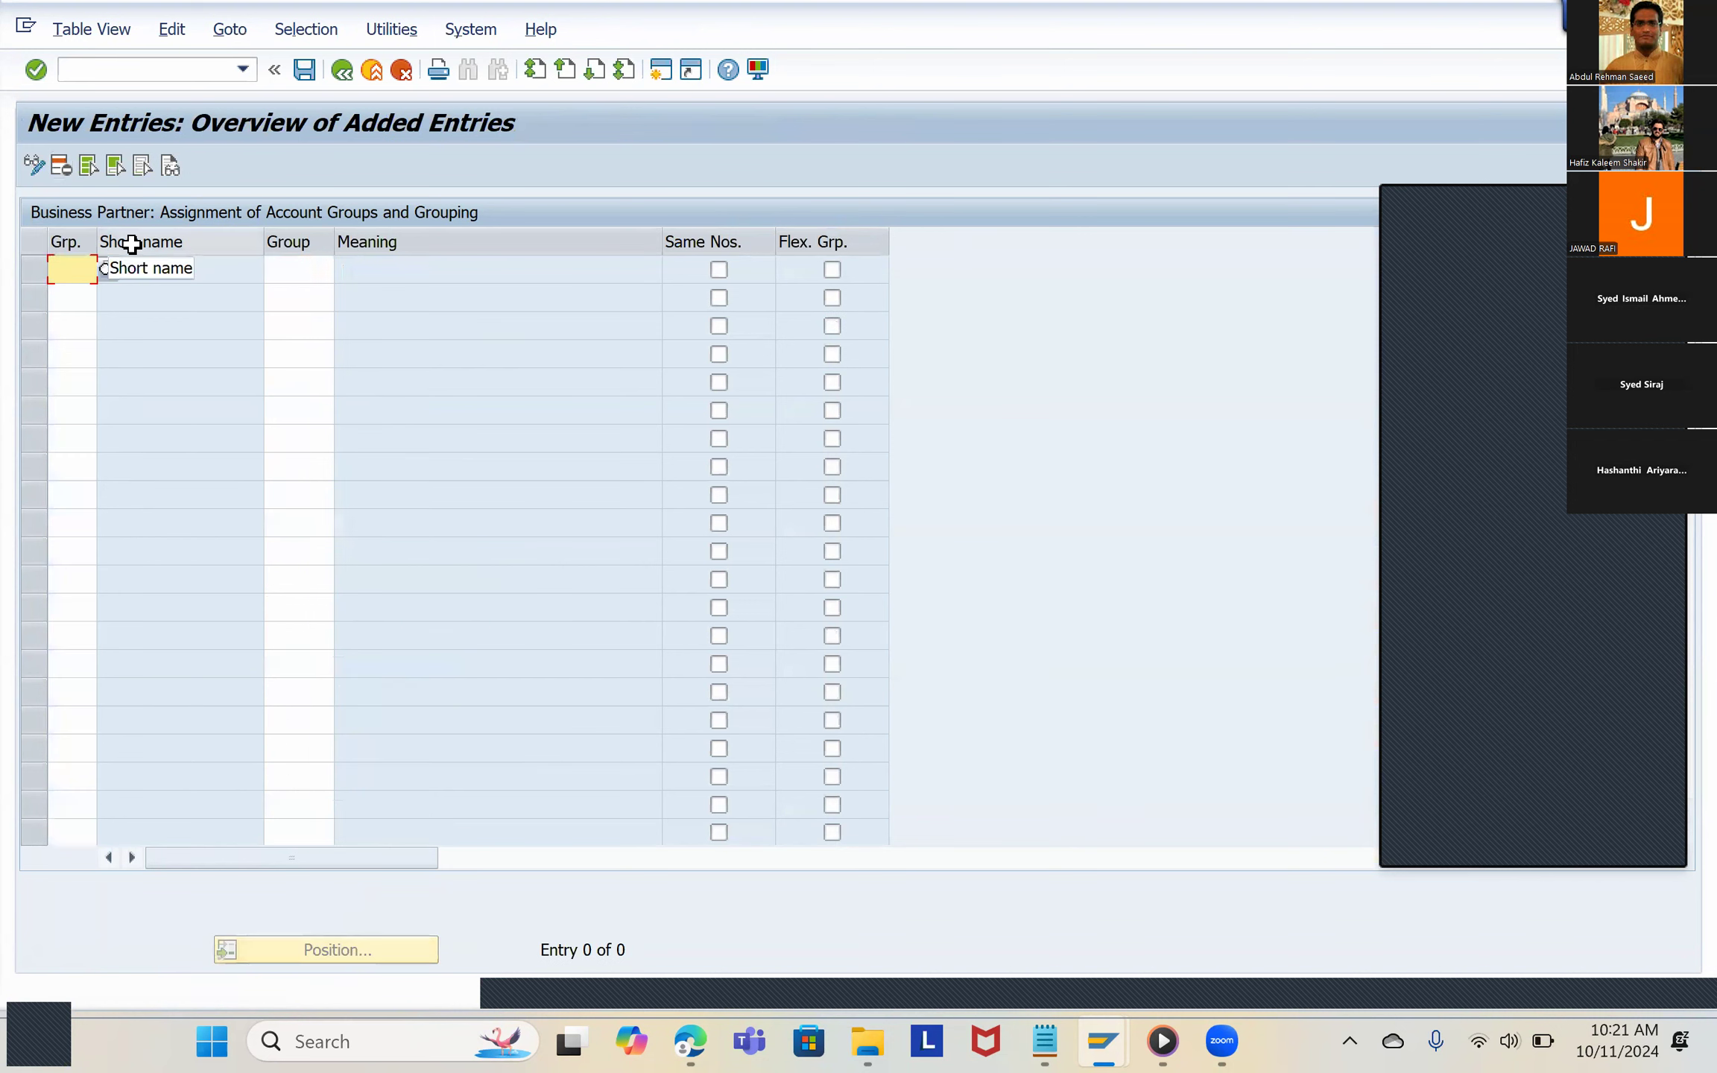
pyautogui.click(107, 272)
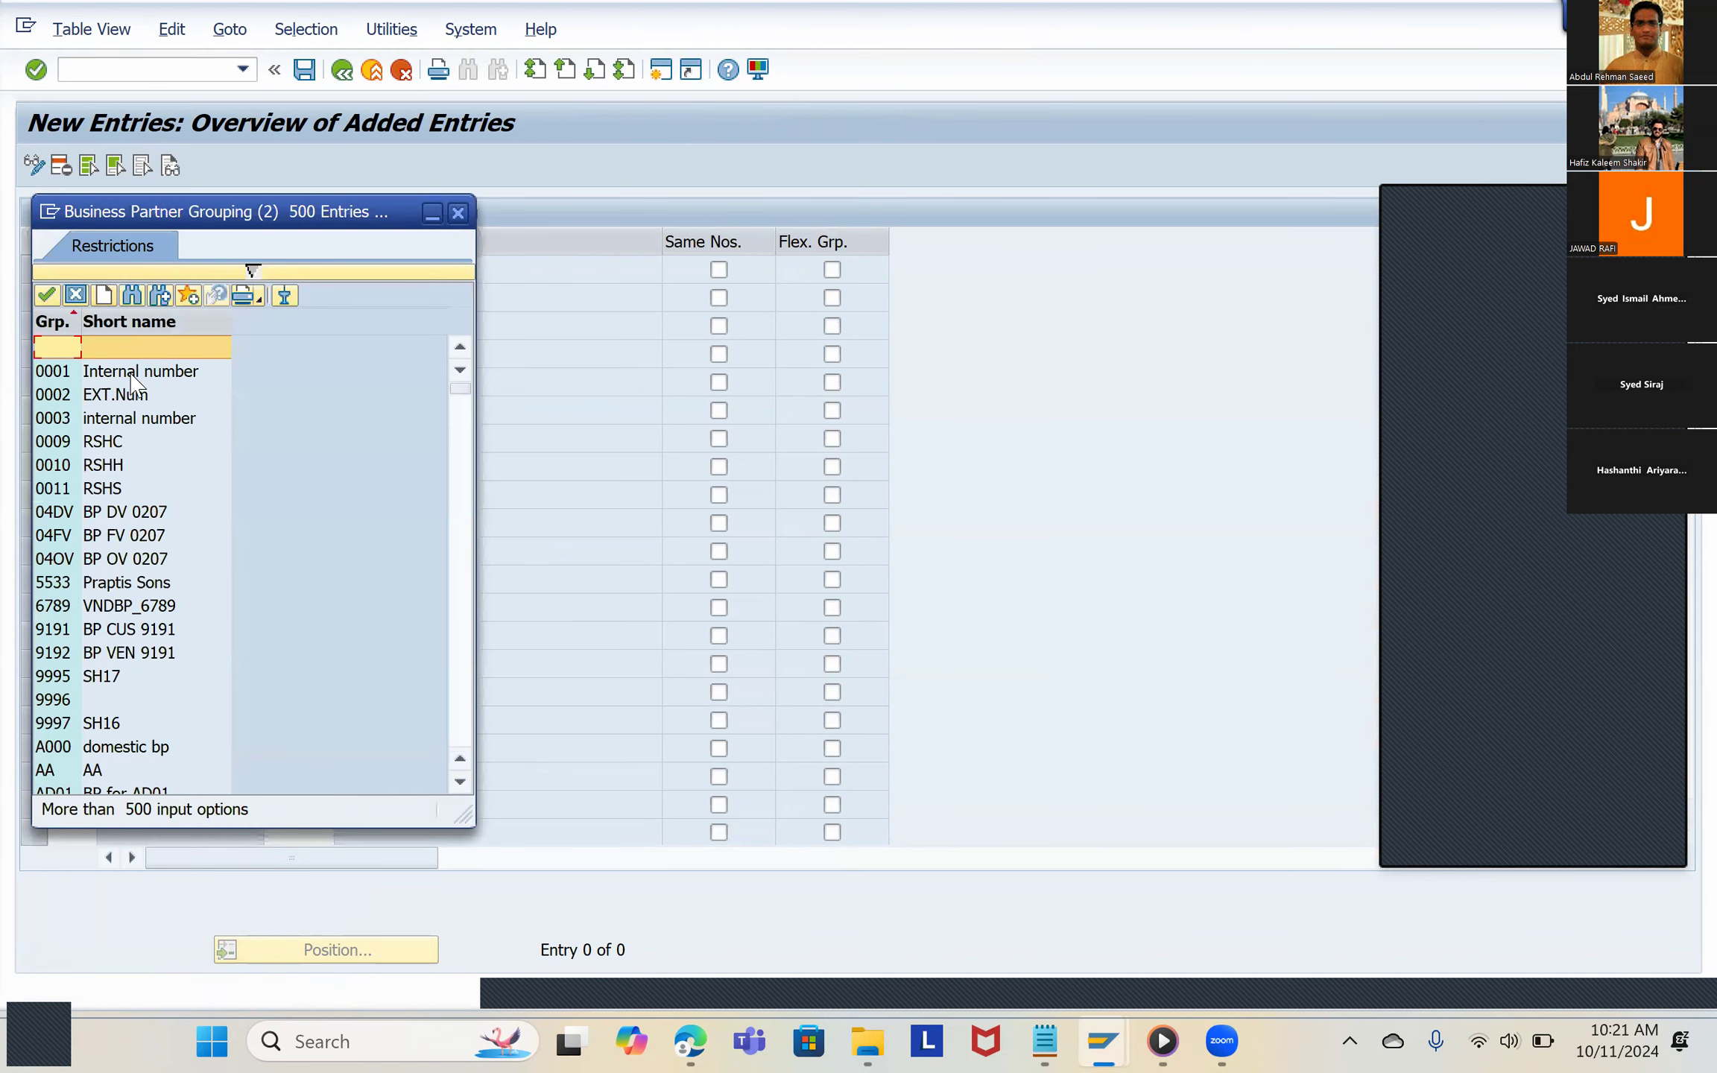
pyautogui.press('Escape')
pyautogui.write('9192')
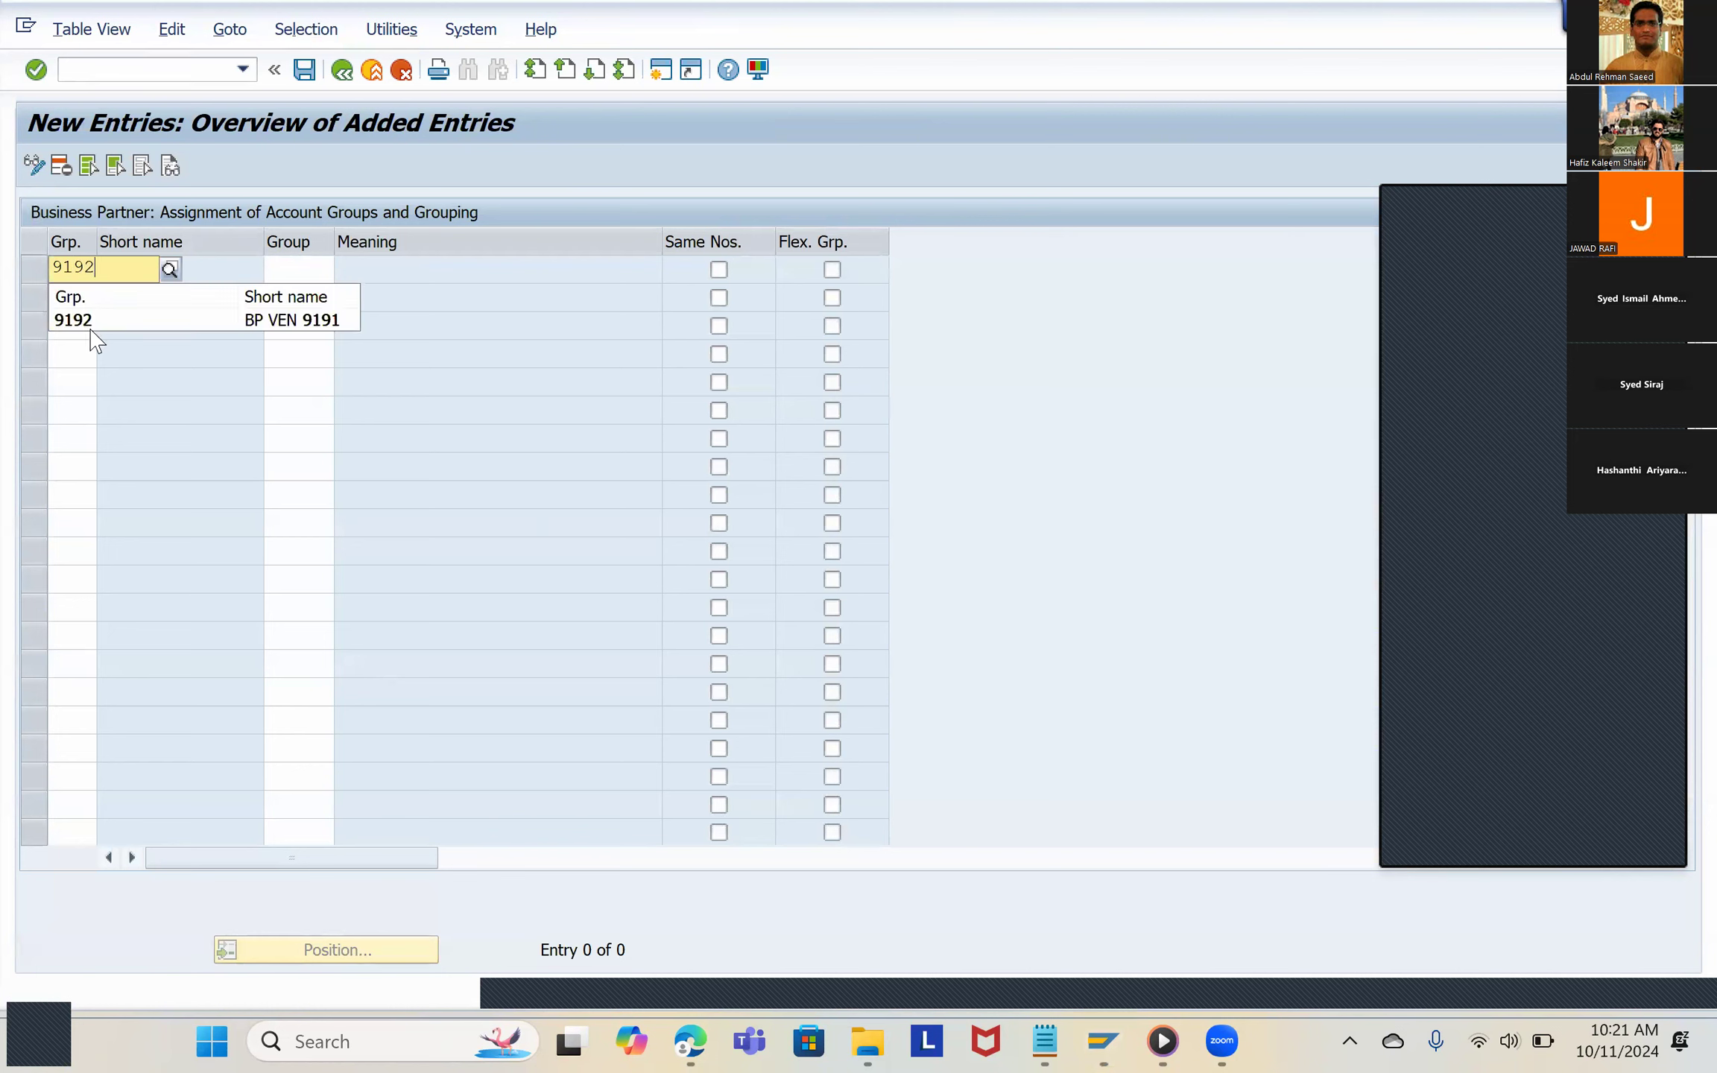
pyautogui.click(91, 320)
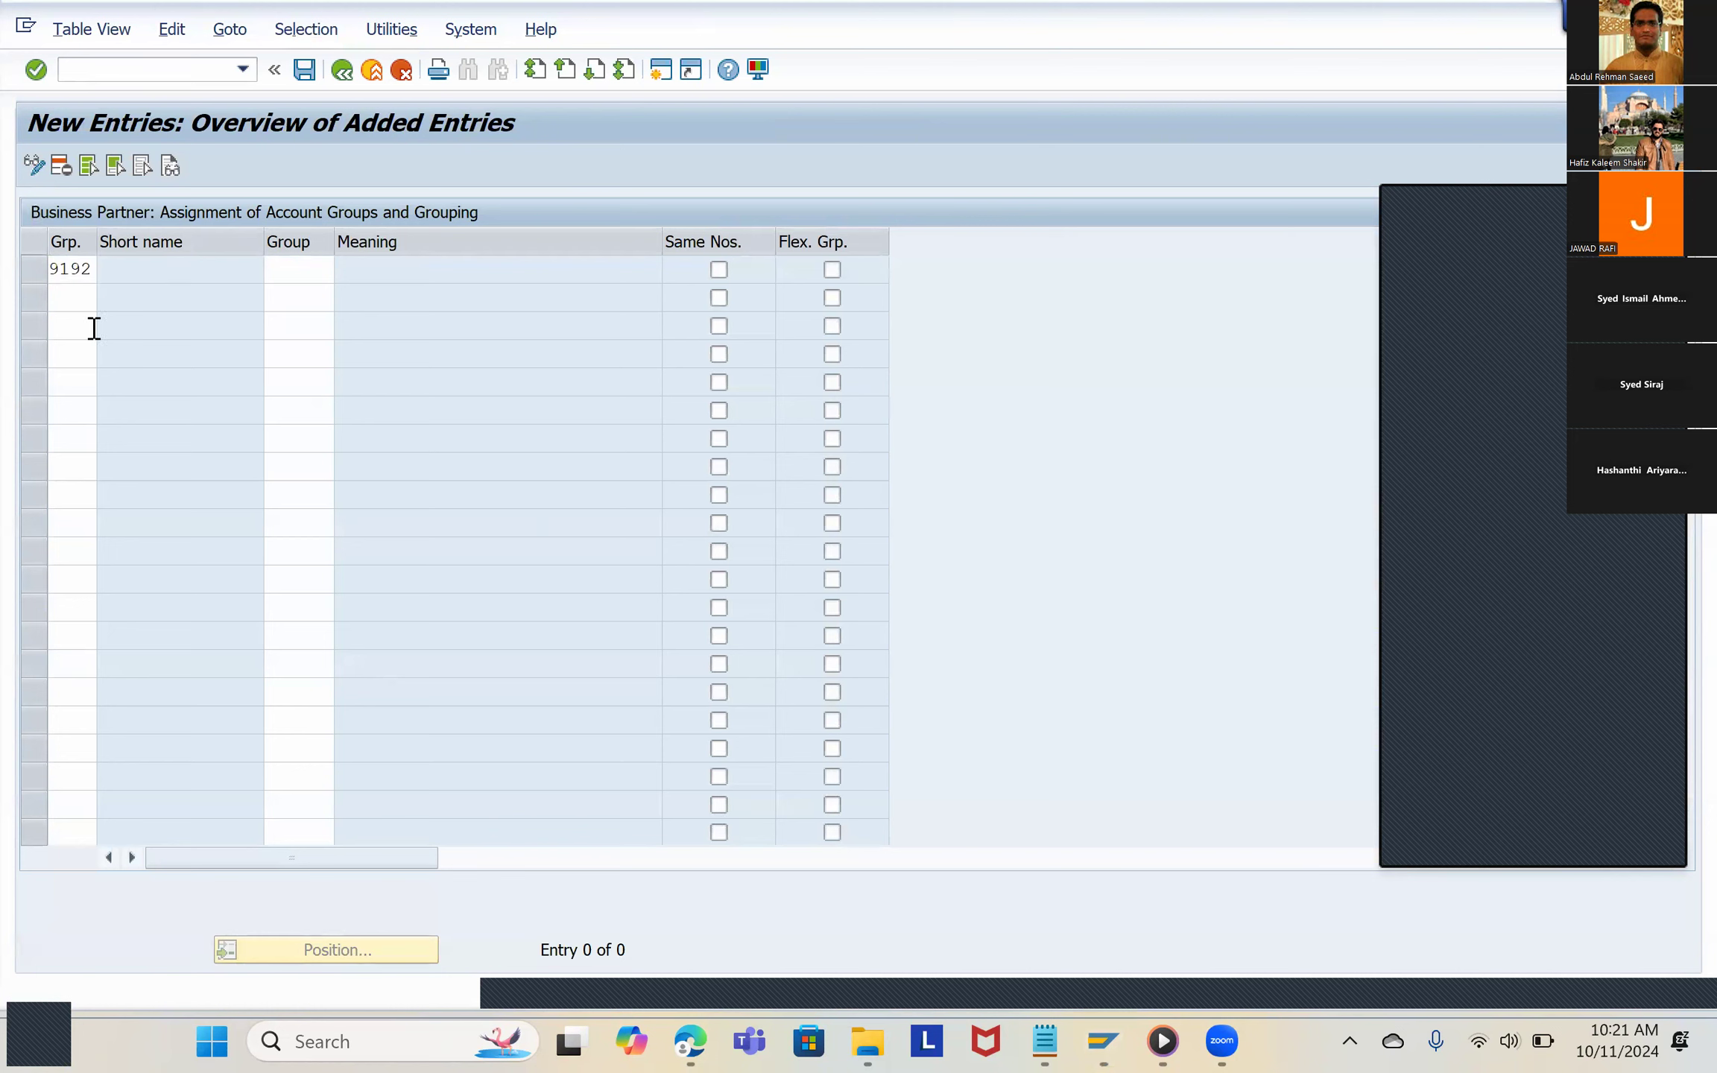
pyautogui.click(270, 278)
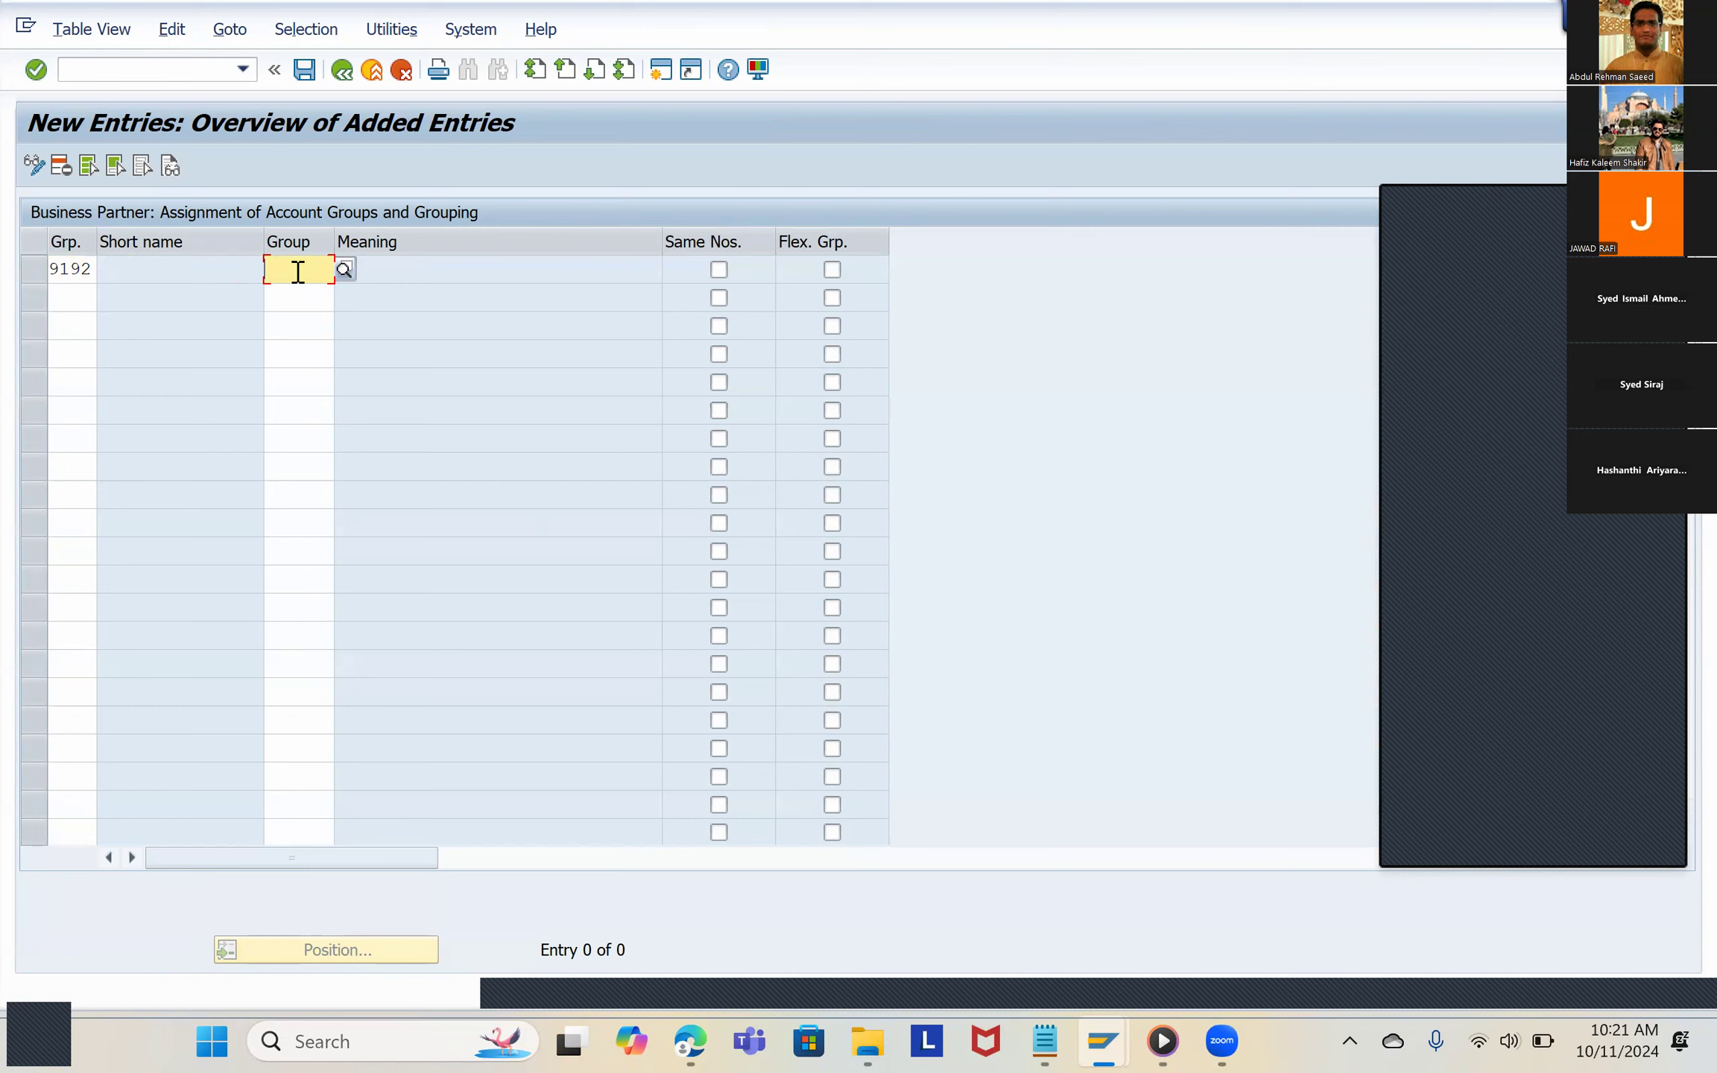
pyautogui.write('9191')
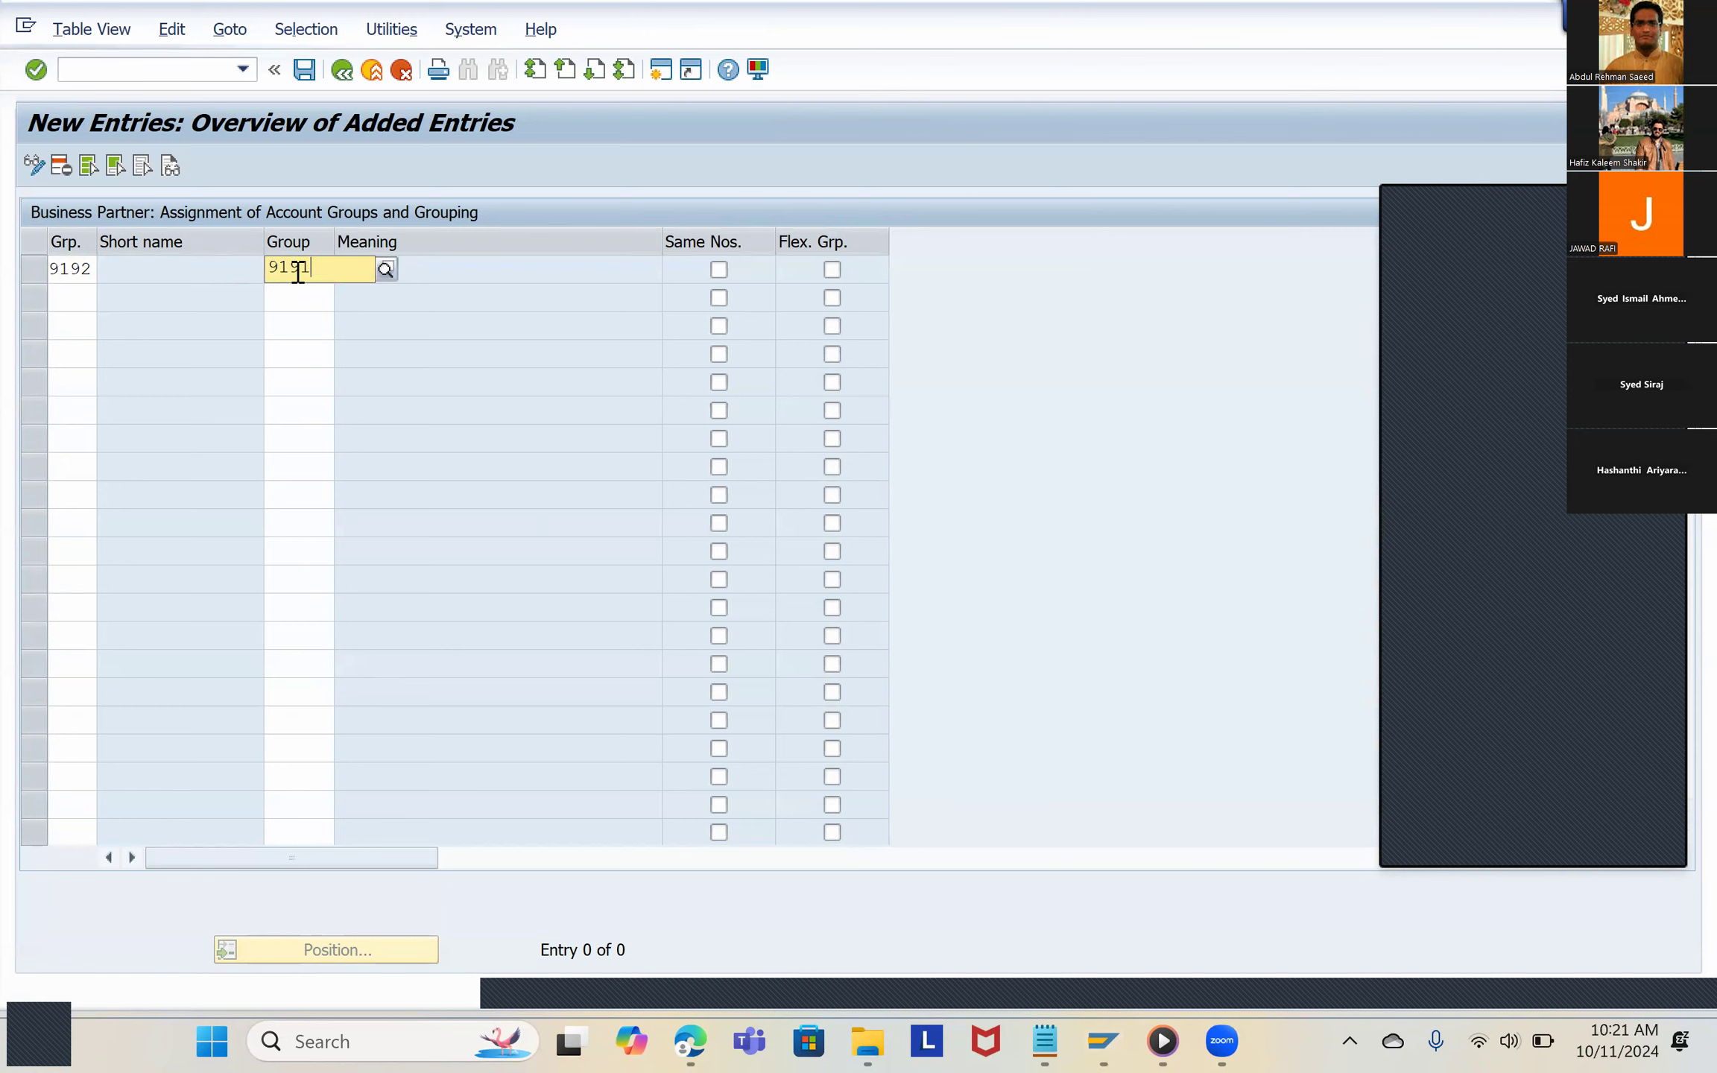
pyautogui.click(383, 322)
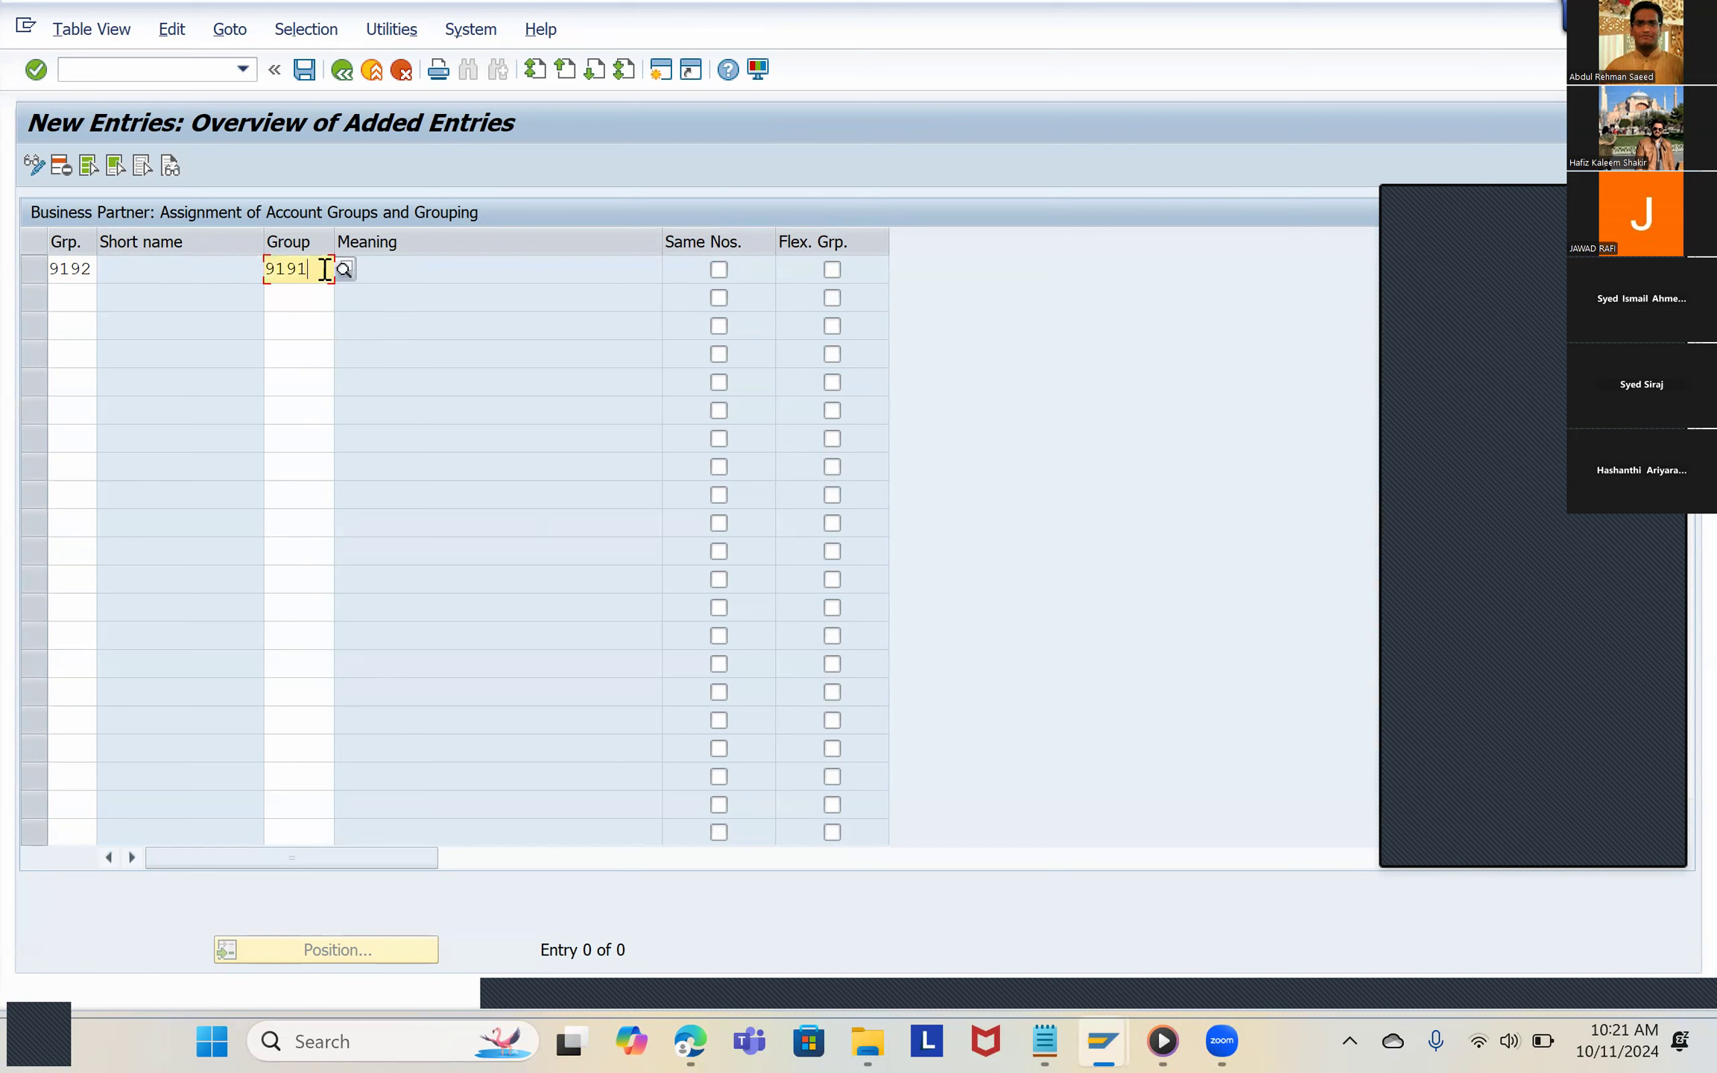
pyautogui.press('Return')
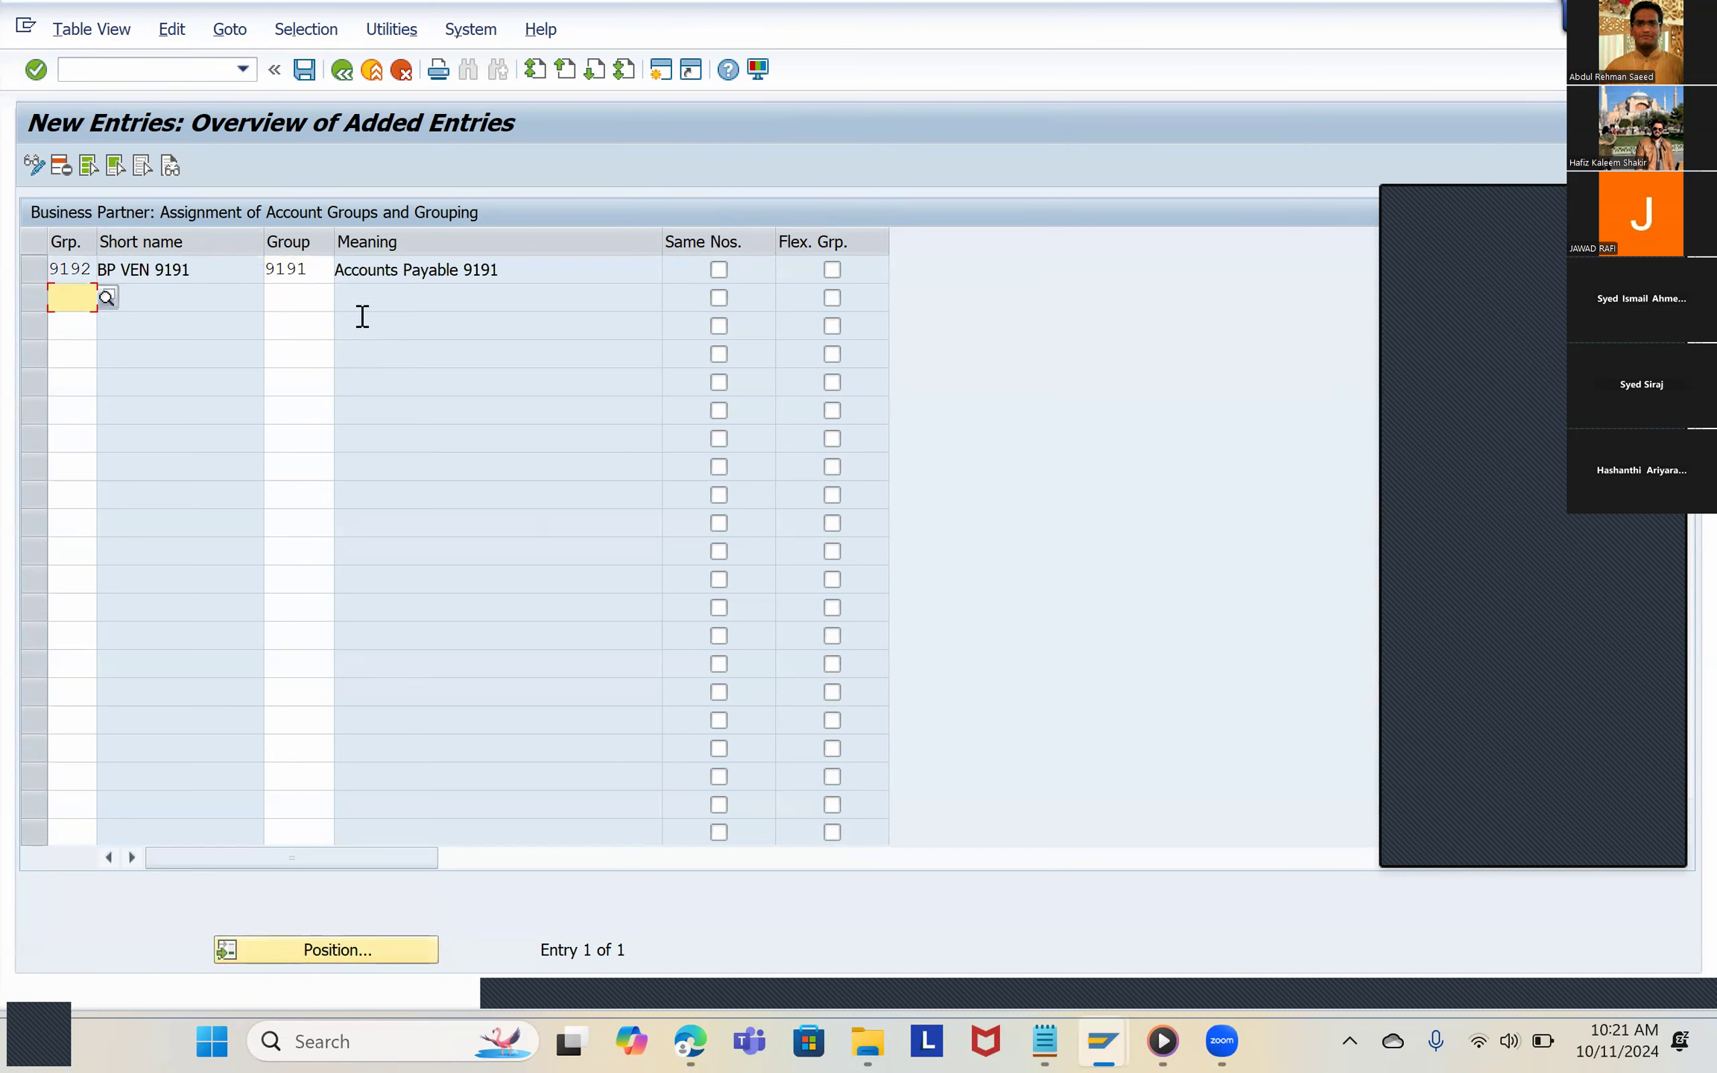
# Step: Save the vendor assignment for grouping 9192 under the customizing request and return to the assignment overview
pyautogui.click(304, 70)
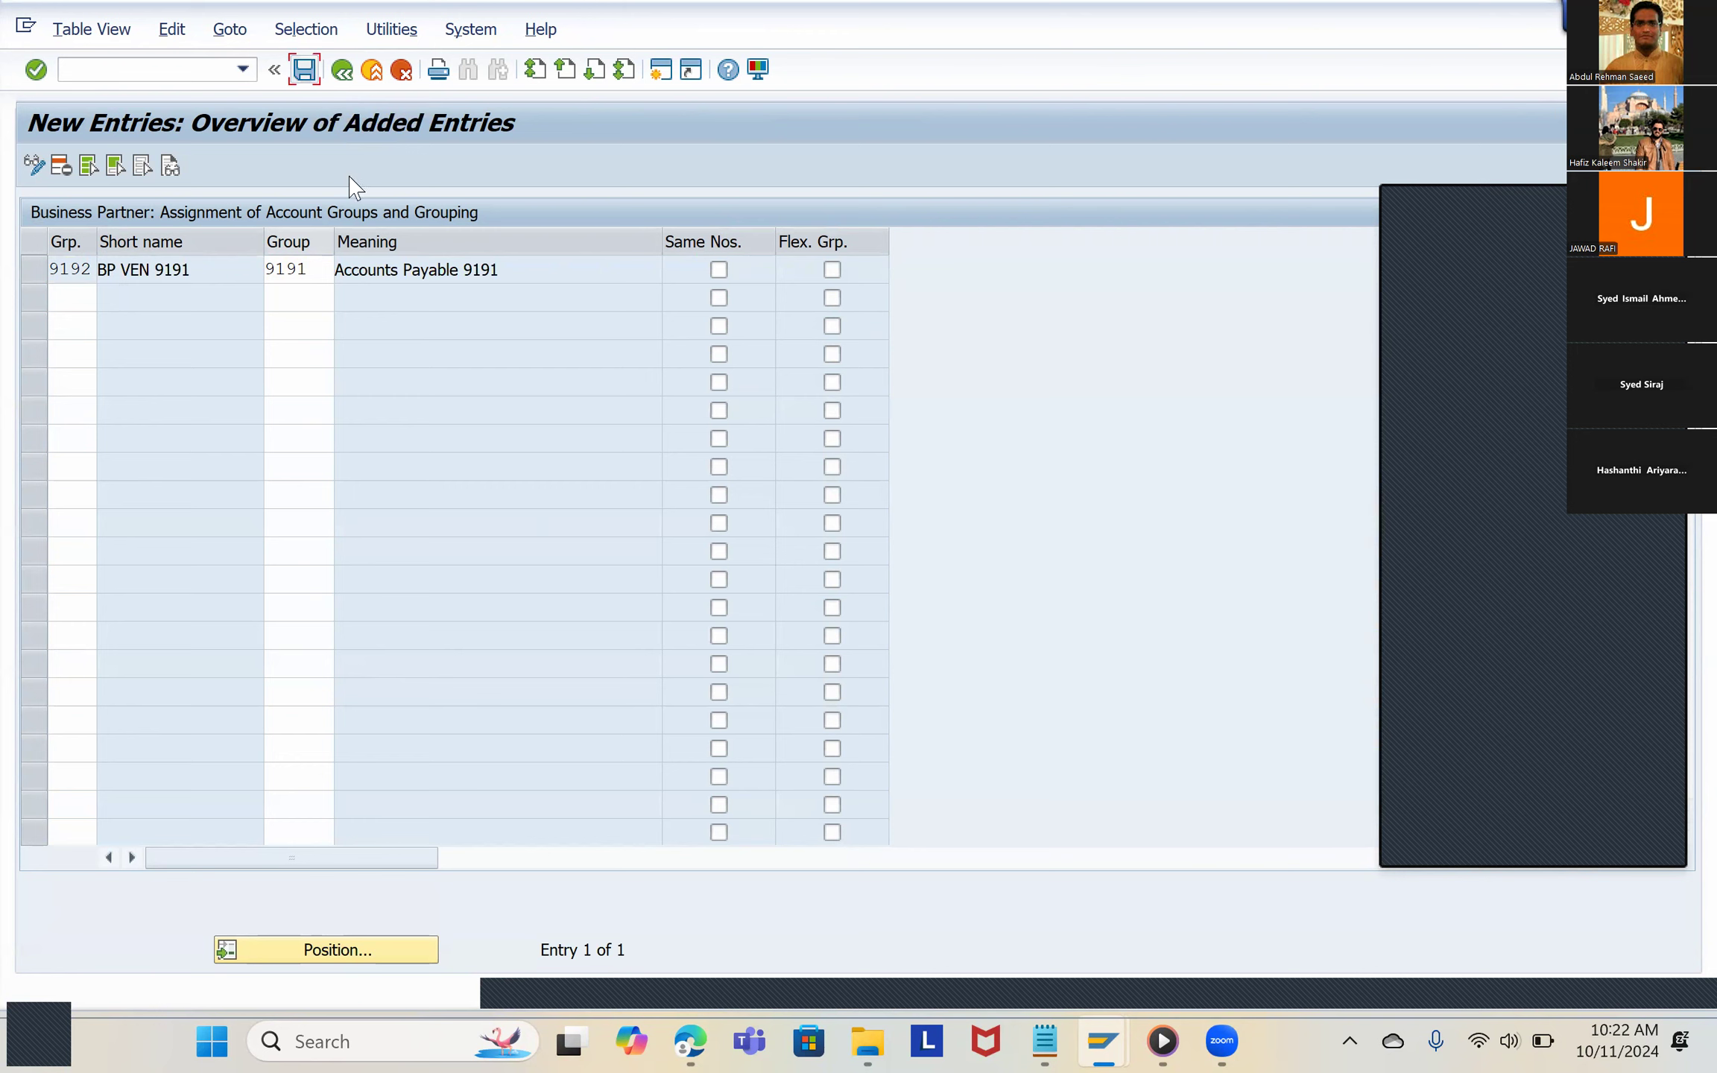
pyautogui.click(493, 454)
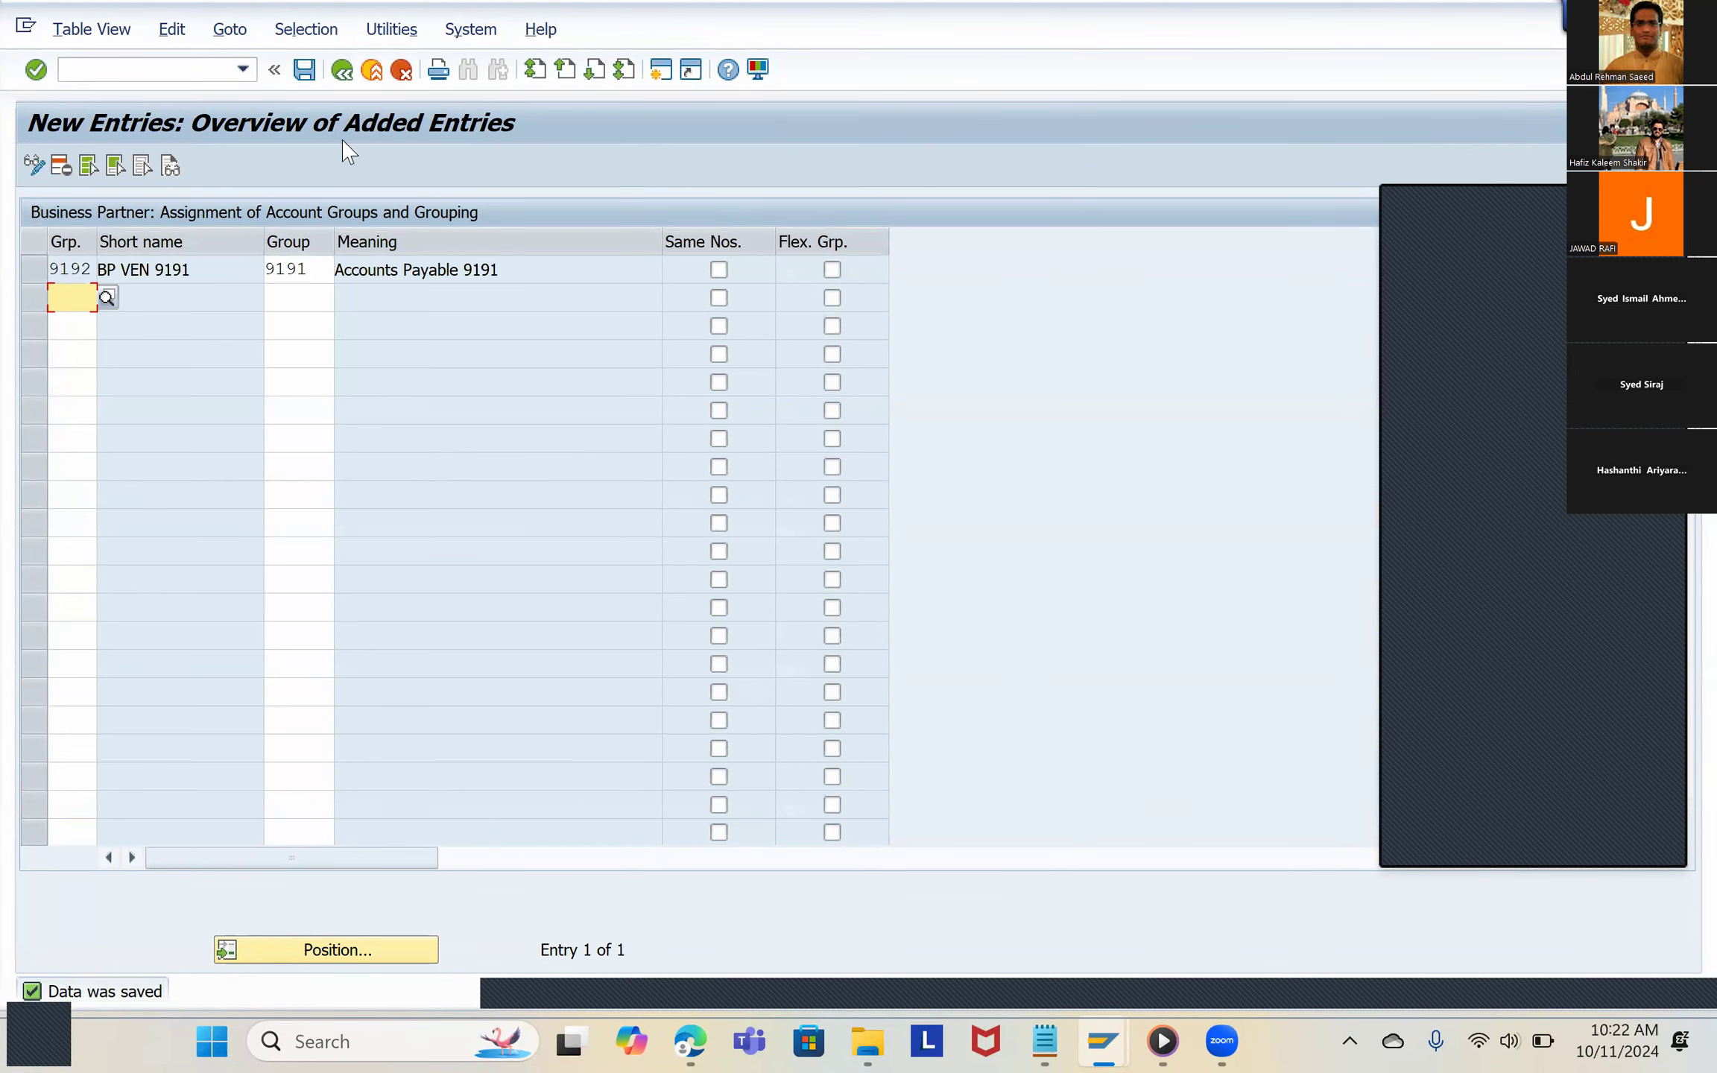
pyautogui.click(344, 73)
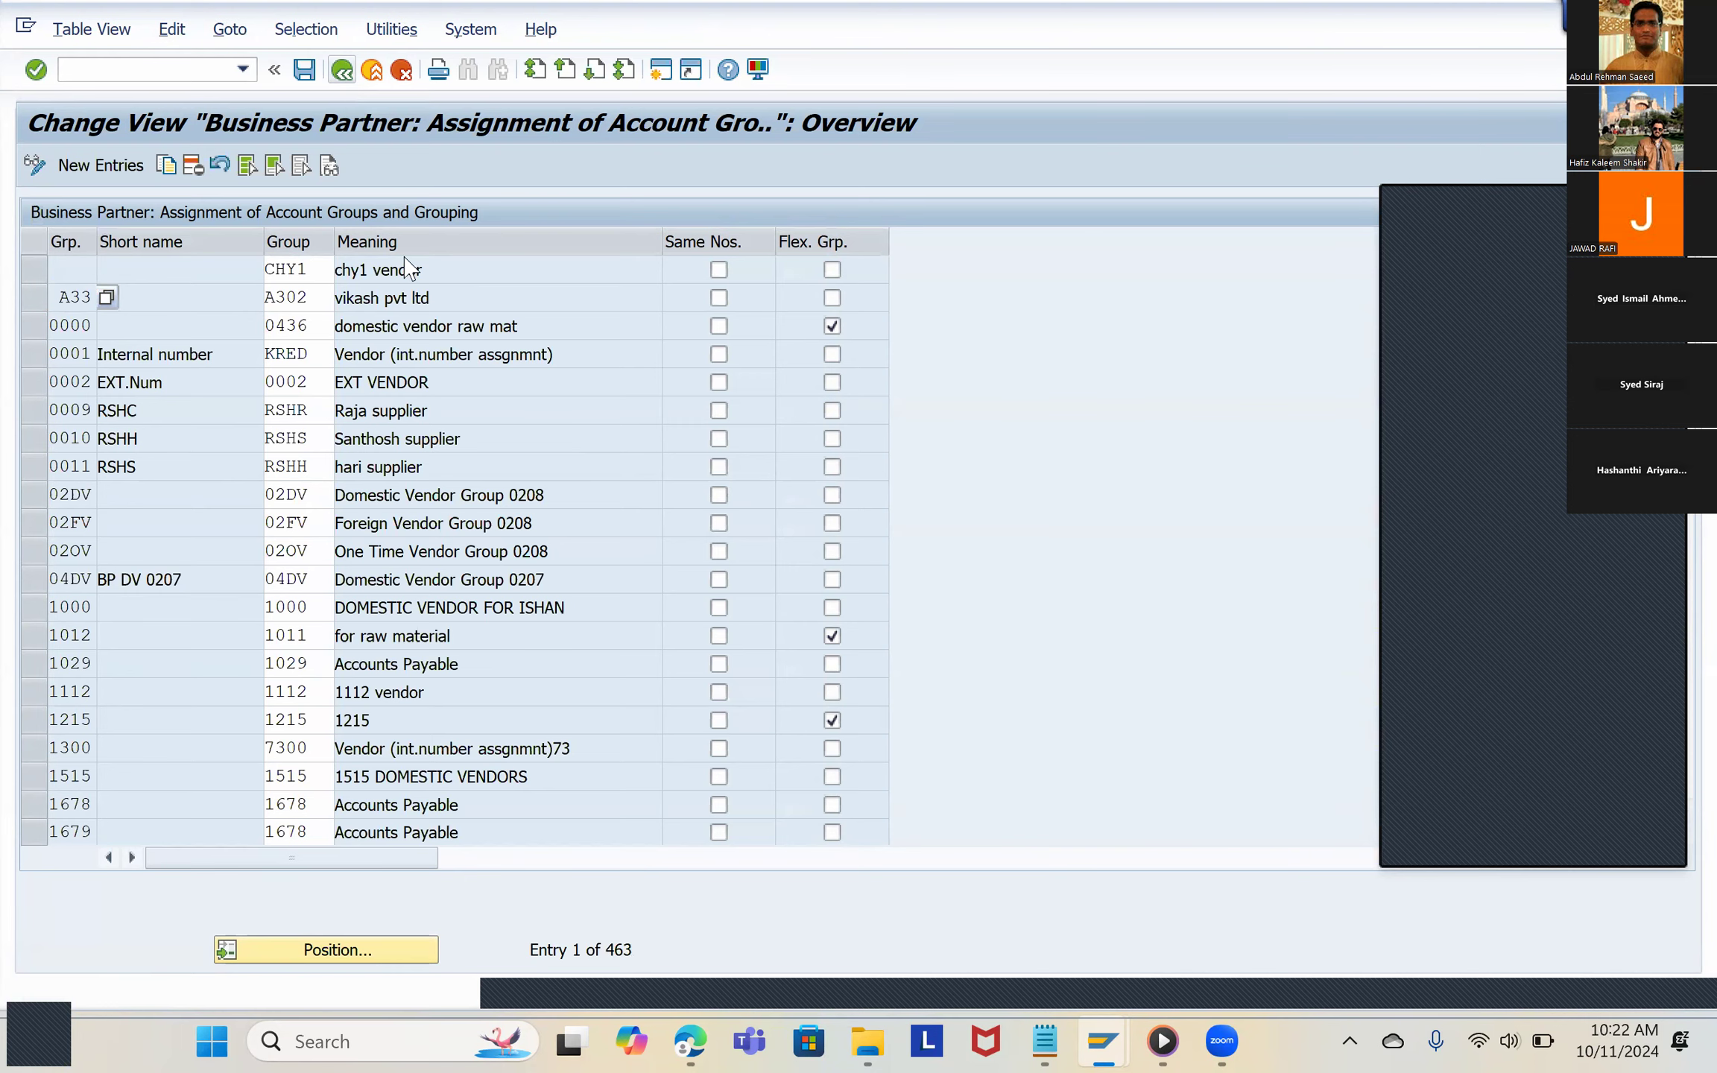
# Step: Switch to the PDF guide in the browser, examine the vendor assignment example and section 2.12 Define BP Roles, and return to SAP
pyautogui.hotkey('alt', 'Tab')
pyautogui.scroll(-10, 625, 601)
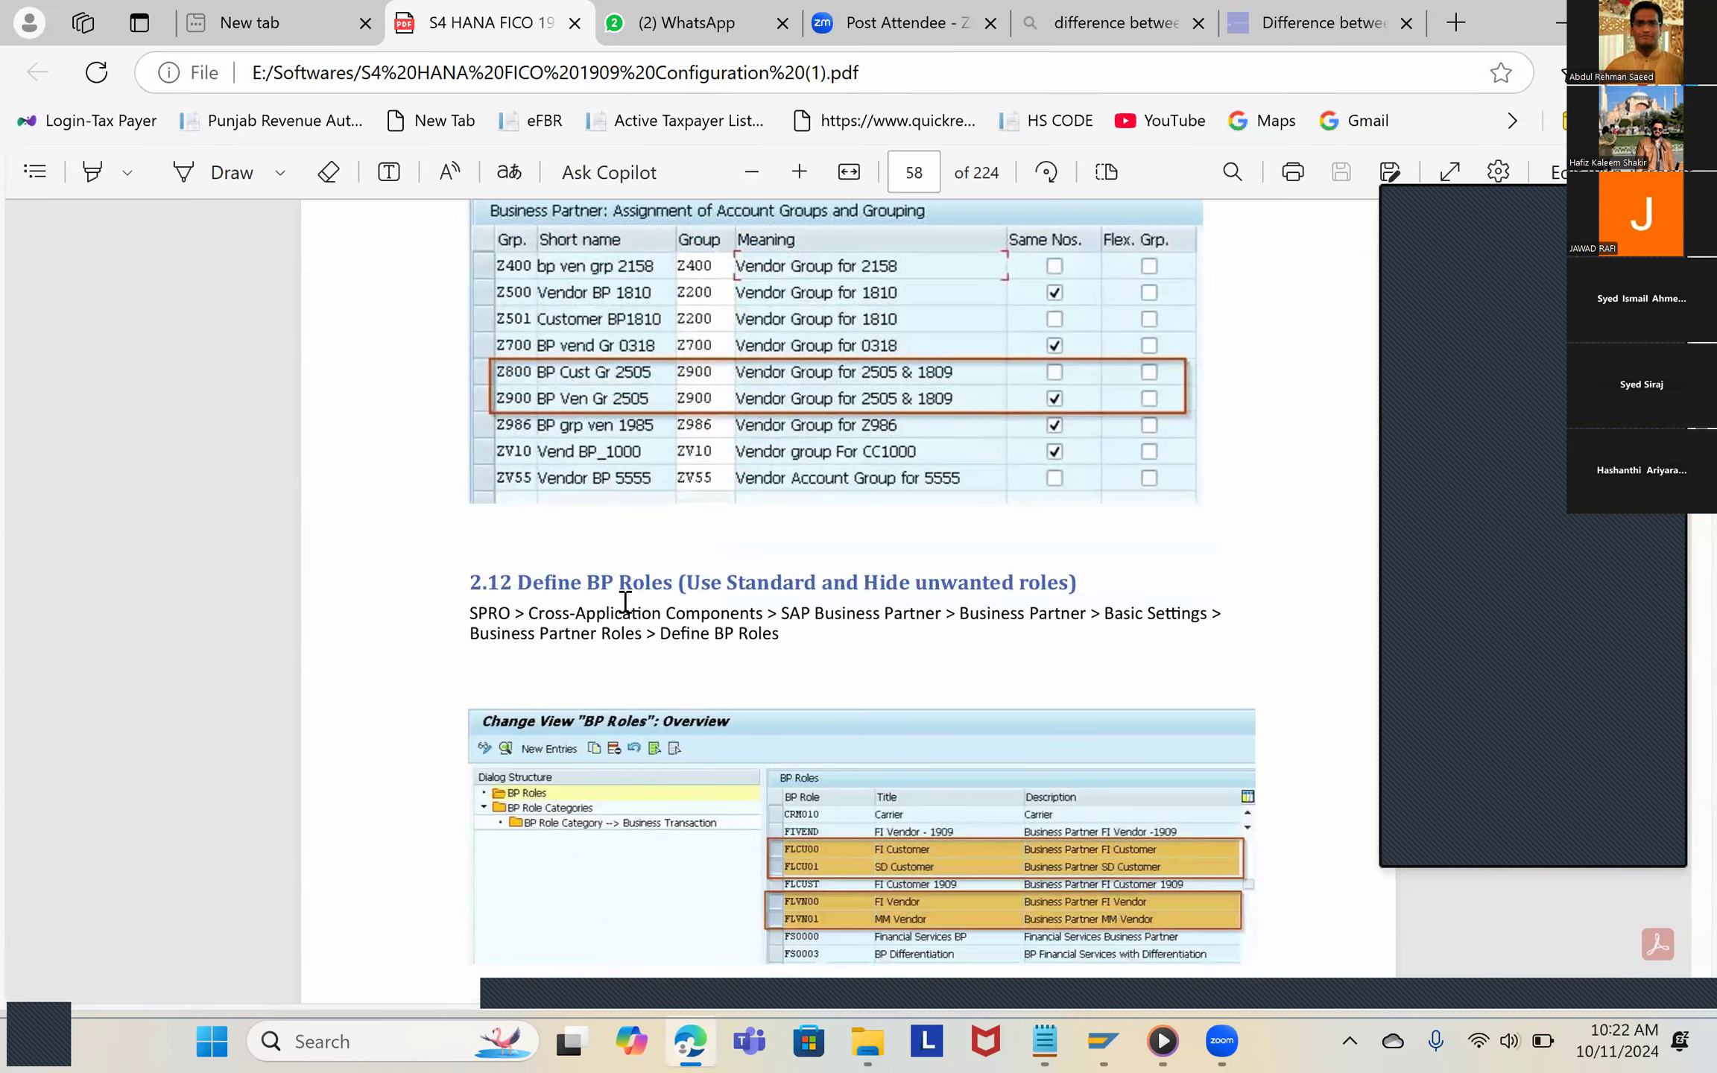
pyautogui.scroll(-2, 625, 601)
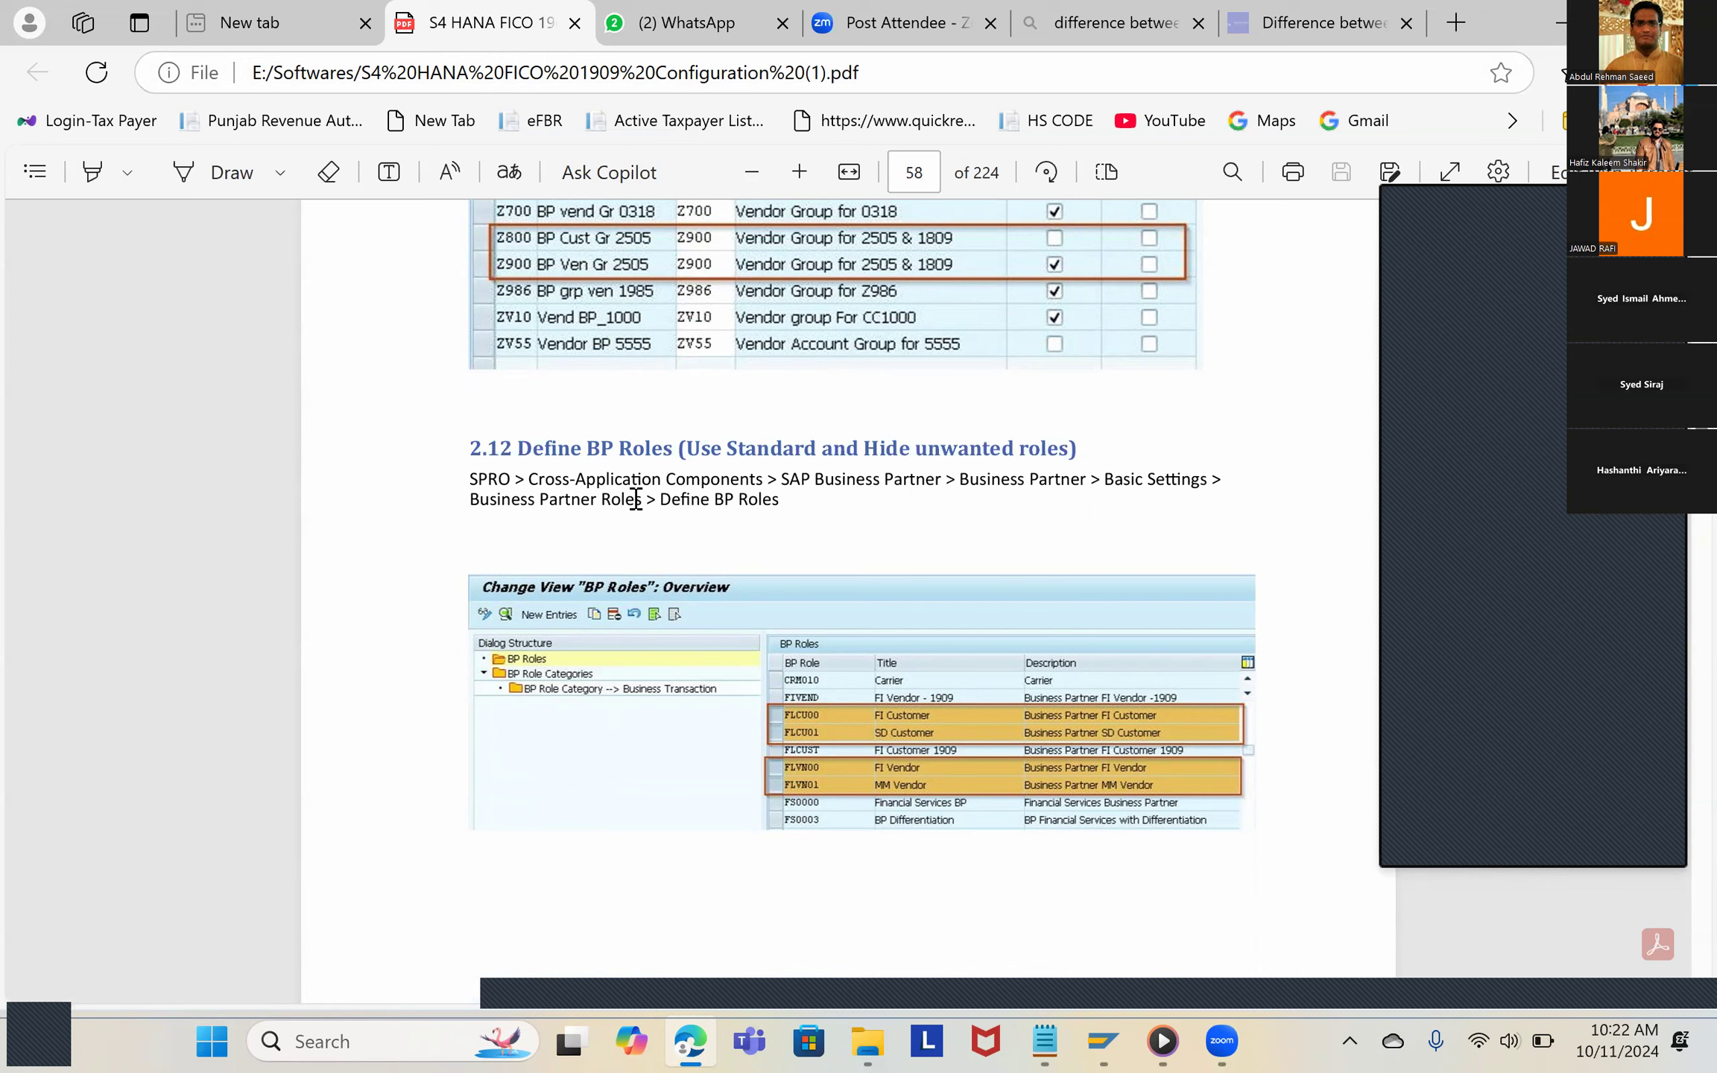
pyautogui.scroll(-15, 636, 499)
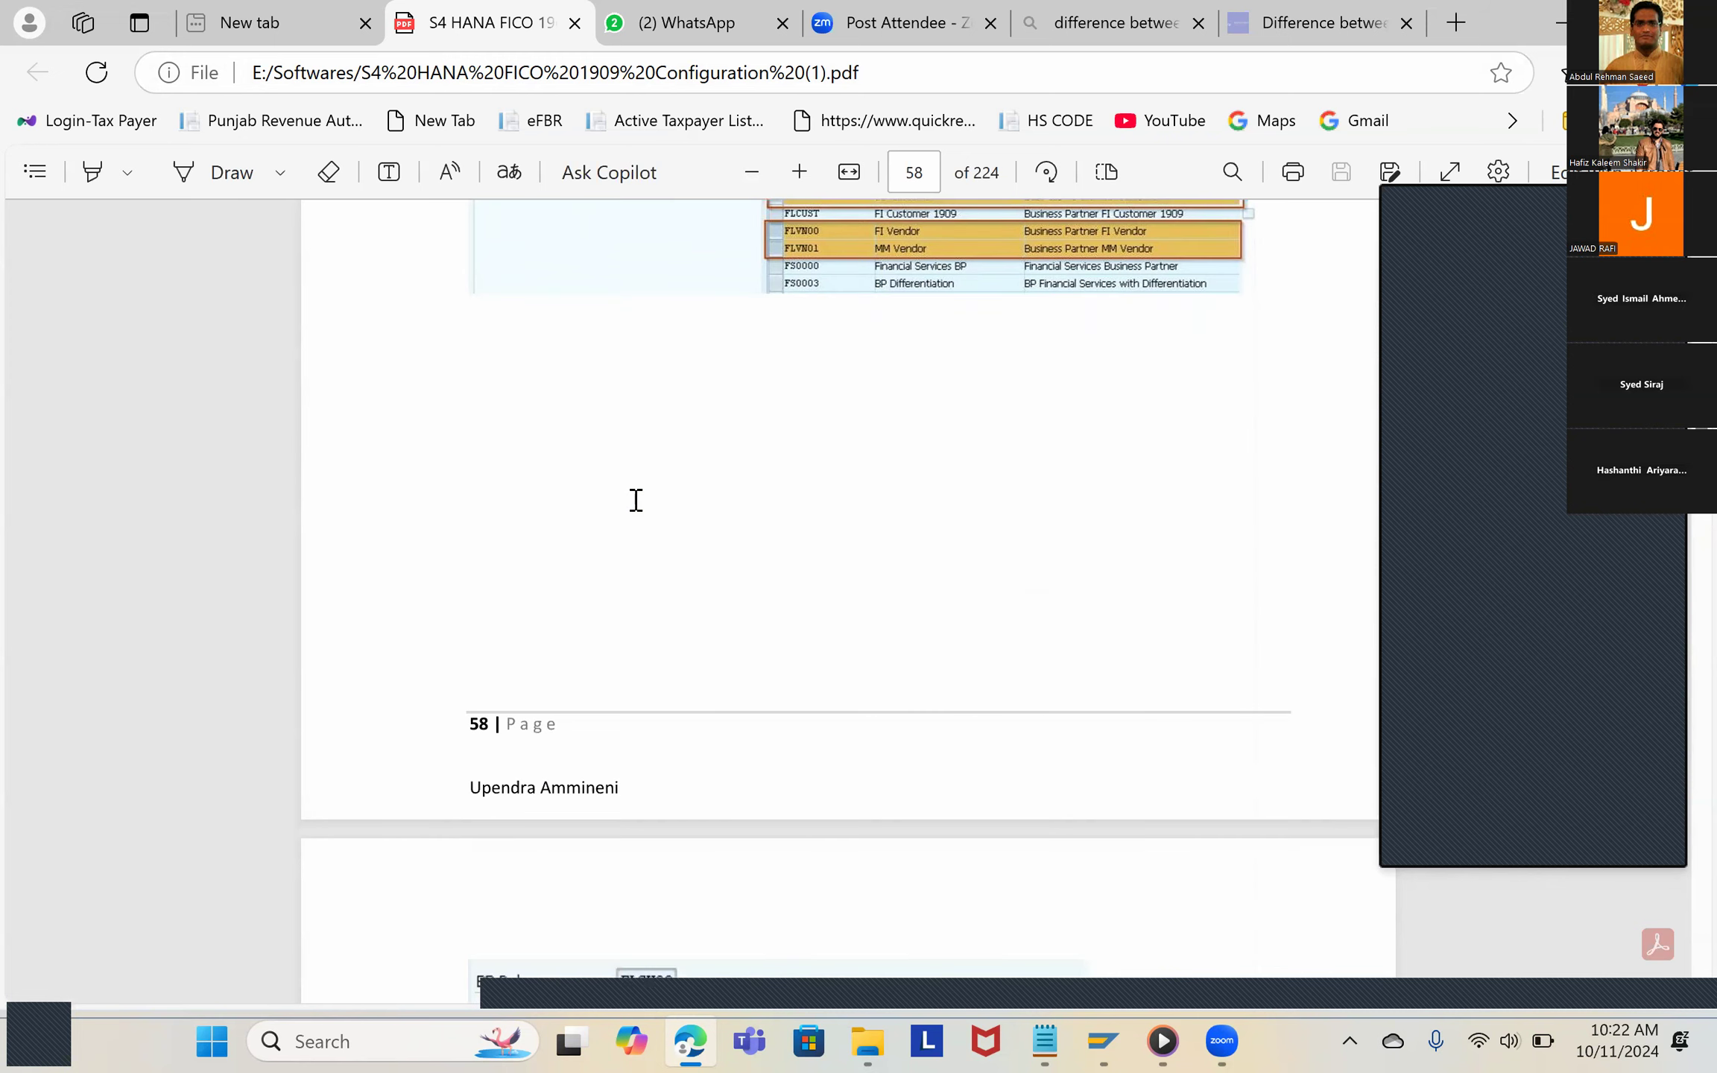
pyautogui.scroll(-5, 636, 499)
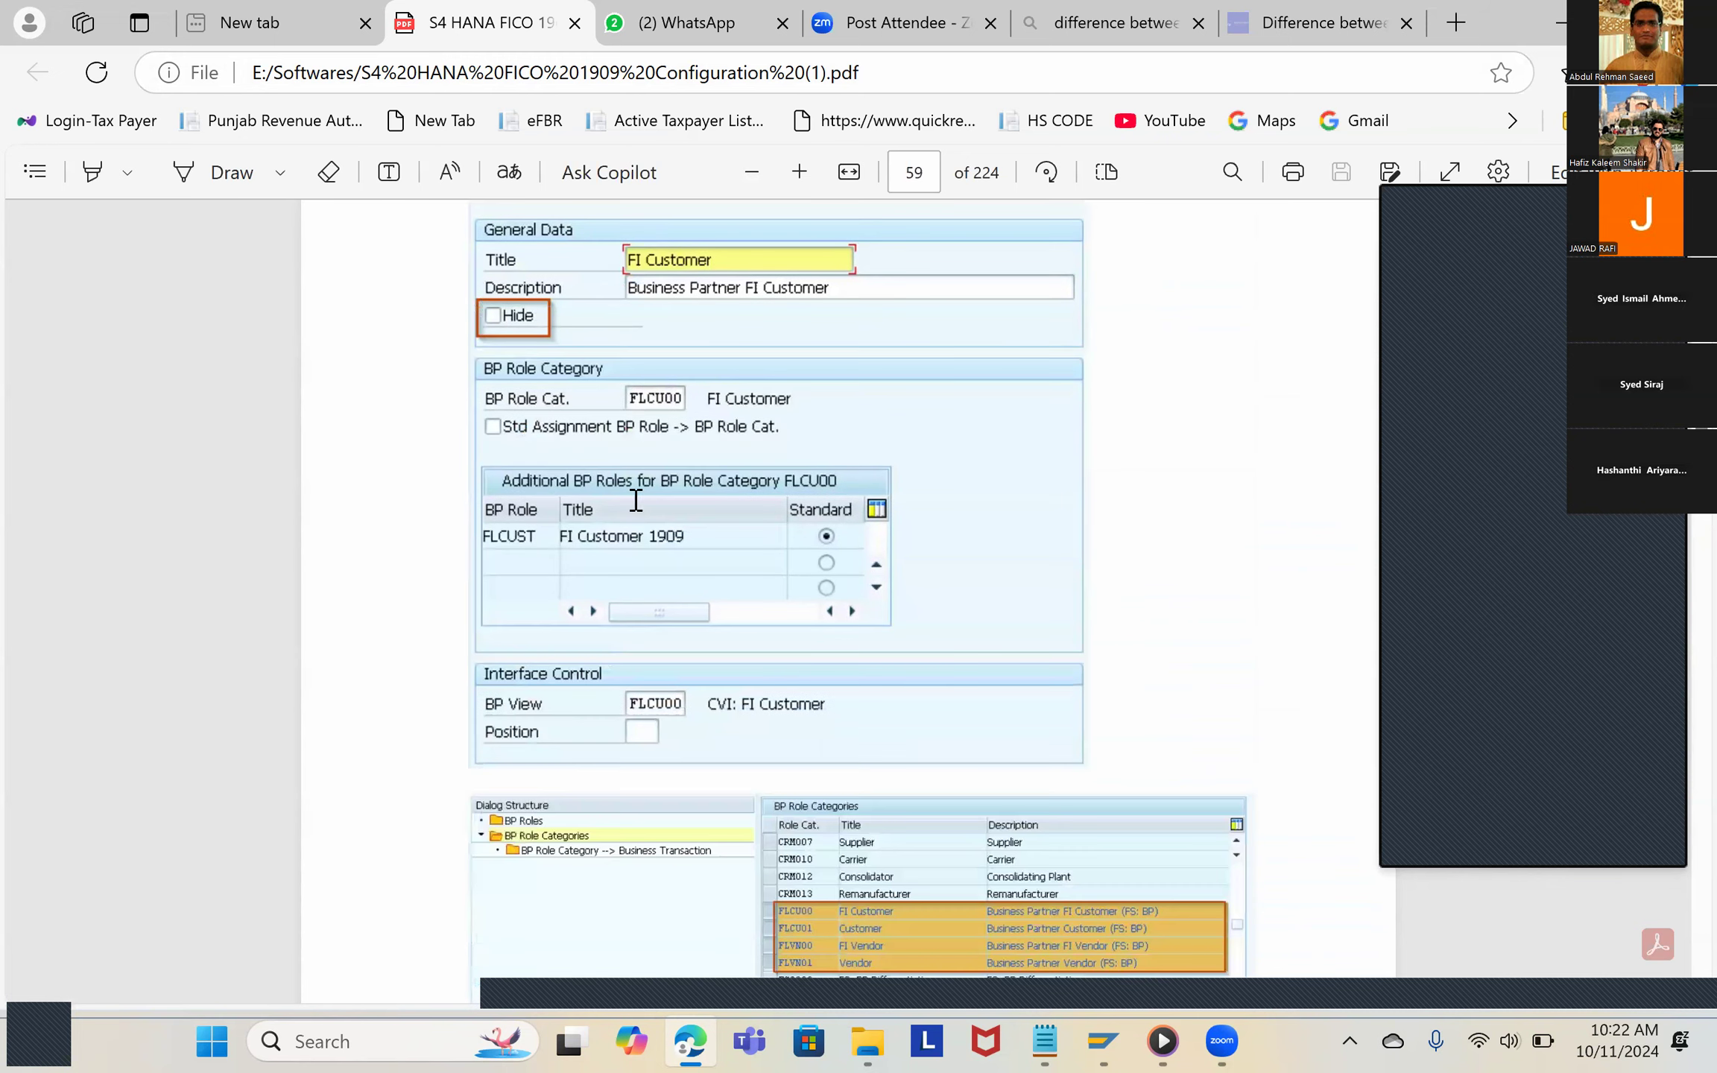
pyautogui.scroll(20, 635, 498)
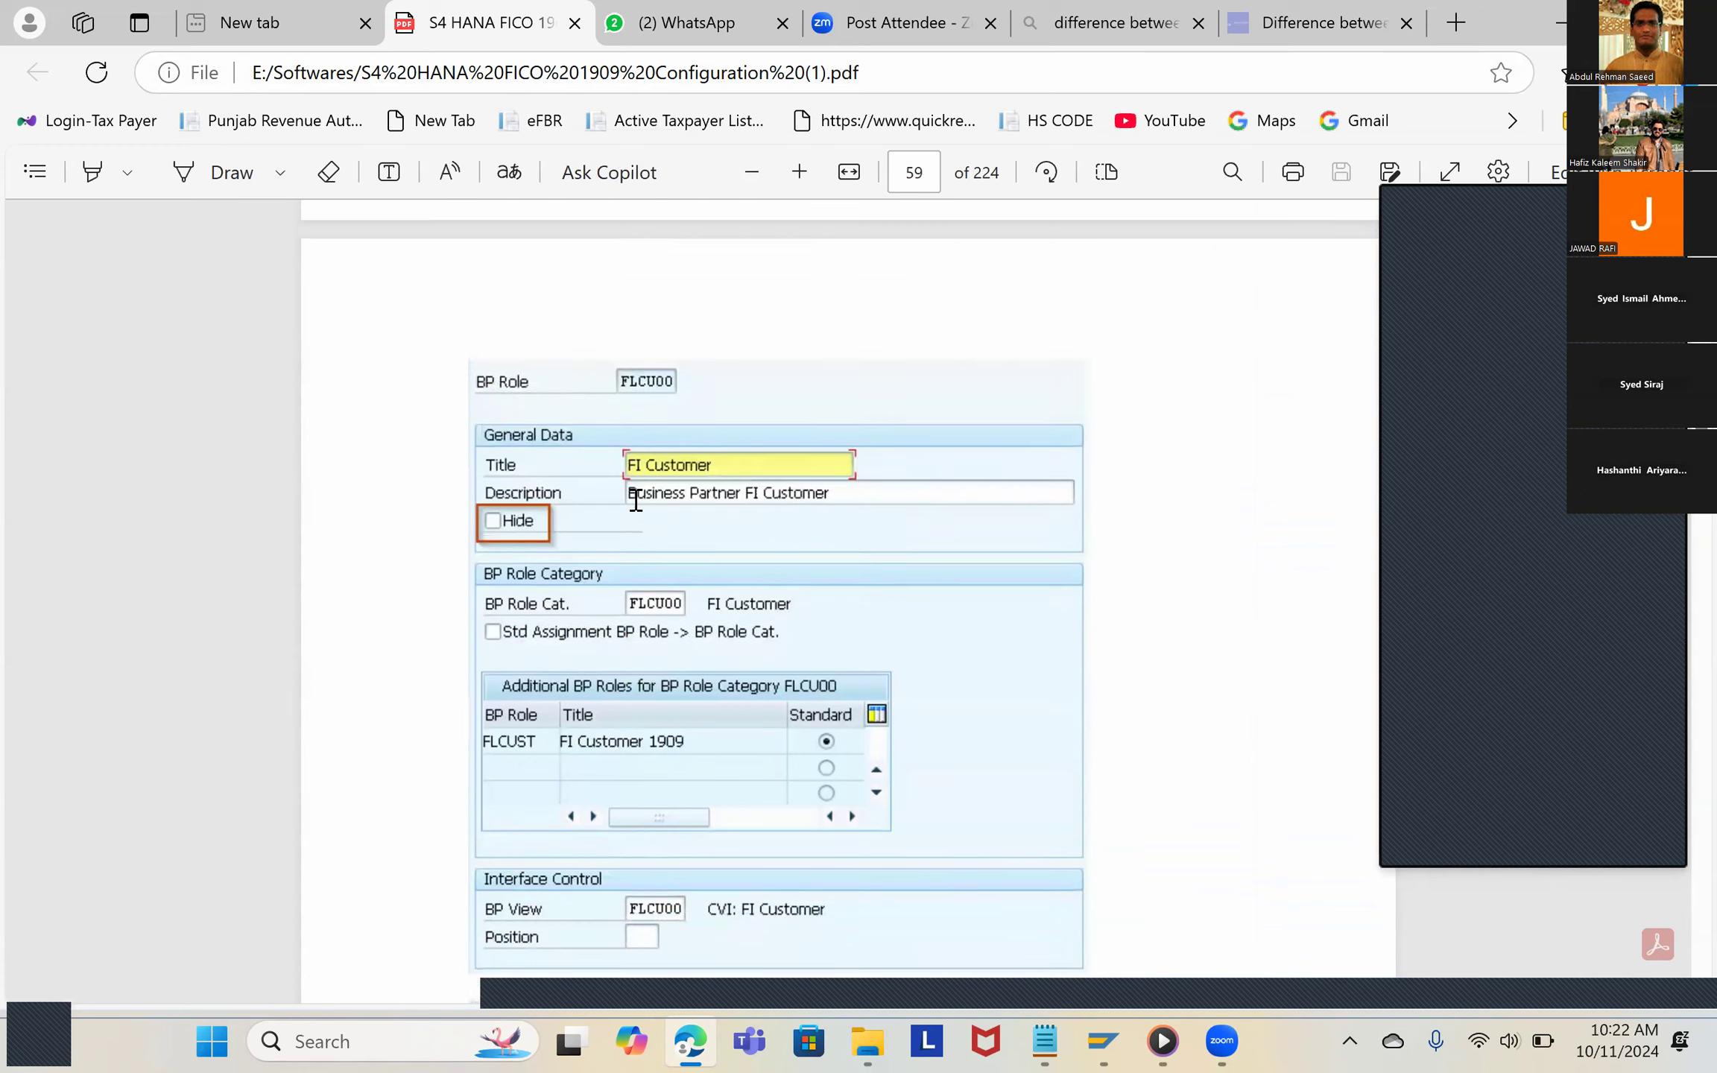
pyautogui.scroll(4, 635, 499)
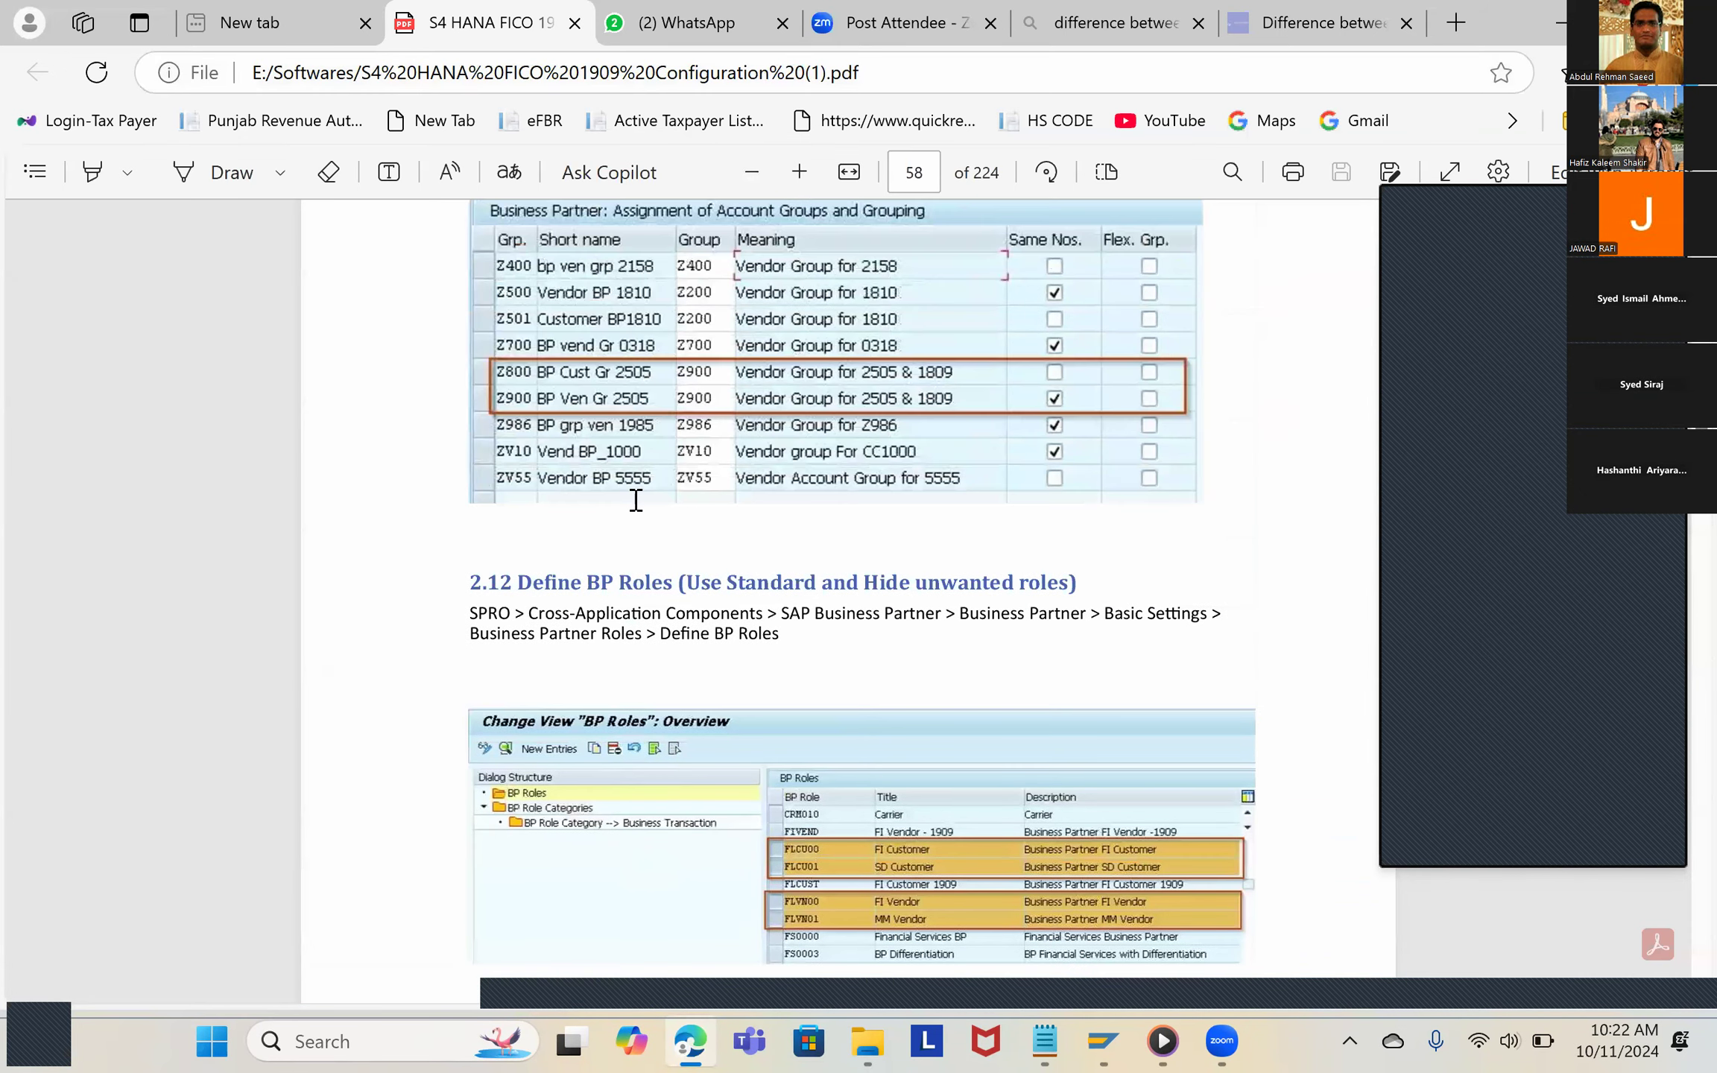
pyautogui.scroll(-3, 636, 503)
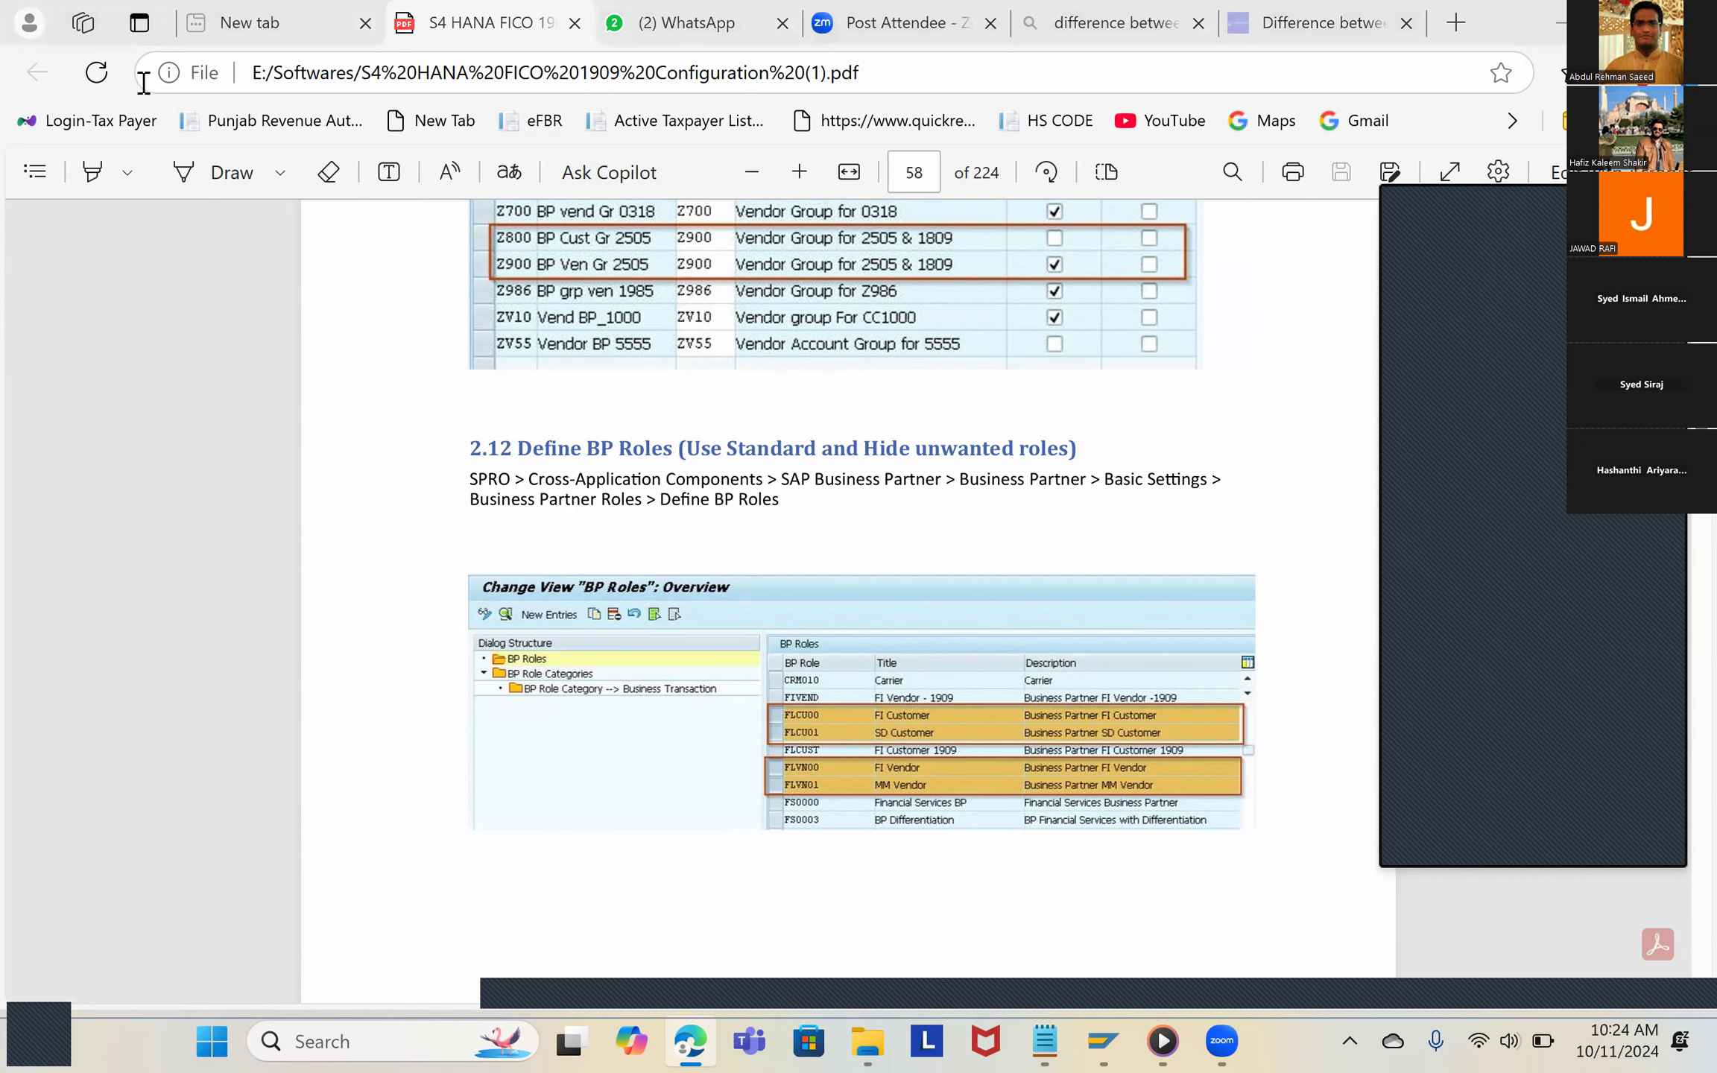
pyautogui.hotkey('alt', 'Tab')
pyautogui.write('/N')
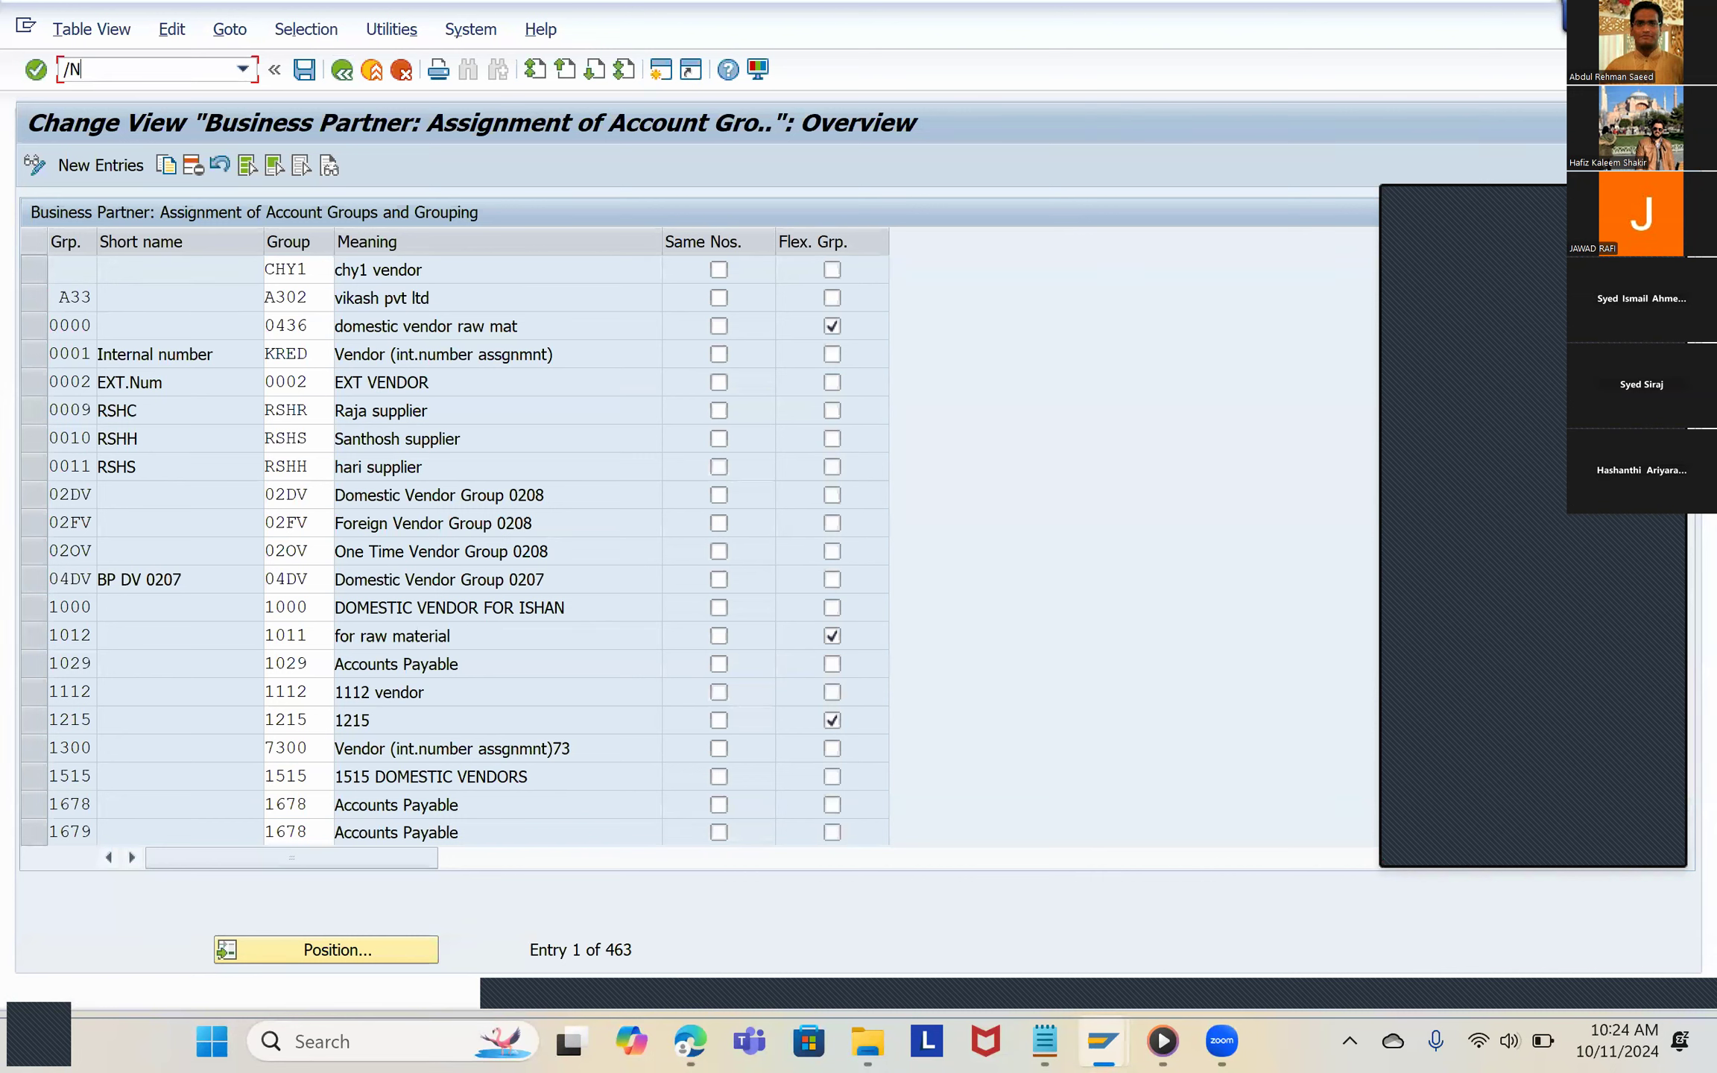
pyautogui.write('BP')
pyautogui.press('BackSpace')
pyautogui.press('BackSpace')
pyautogui.press('BackSpace')
pyautogui.press('BackSpace')
pyautogui.write('?')
pyautogui.press('BackSpace')
# Step: Open the Maintain Business Partner transaction BP in a new session
pyautogui.write('/Obp')
pyautogui.press('Return')
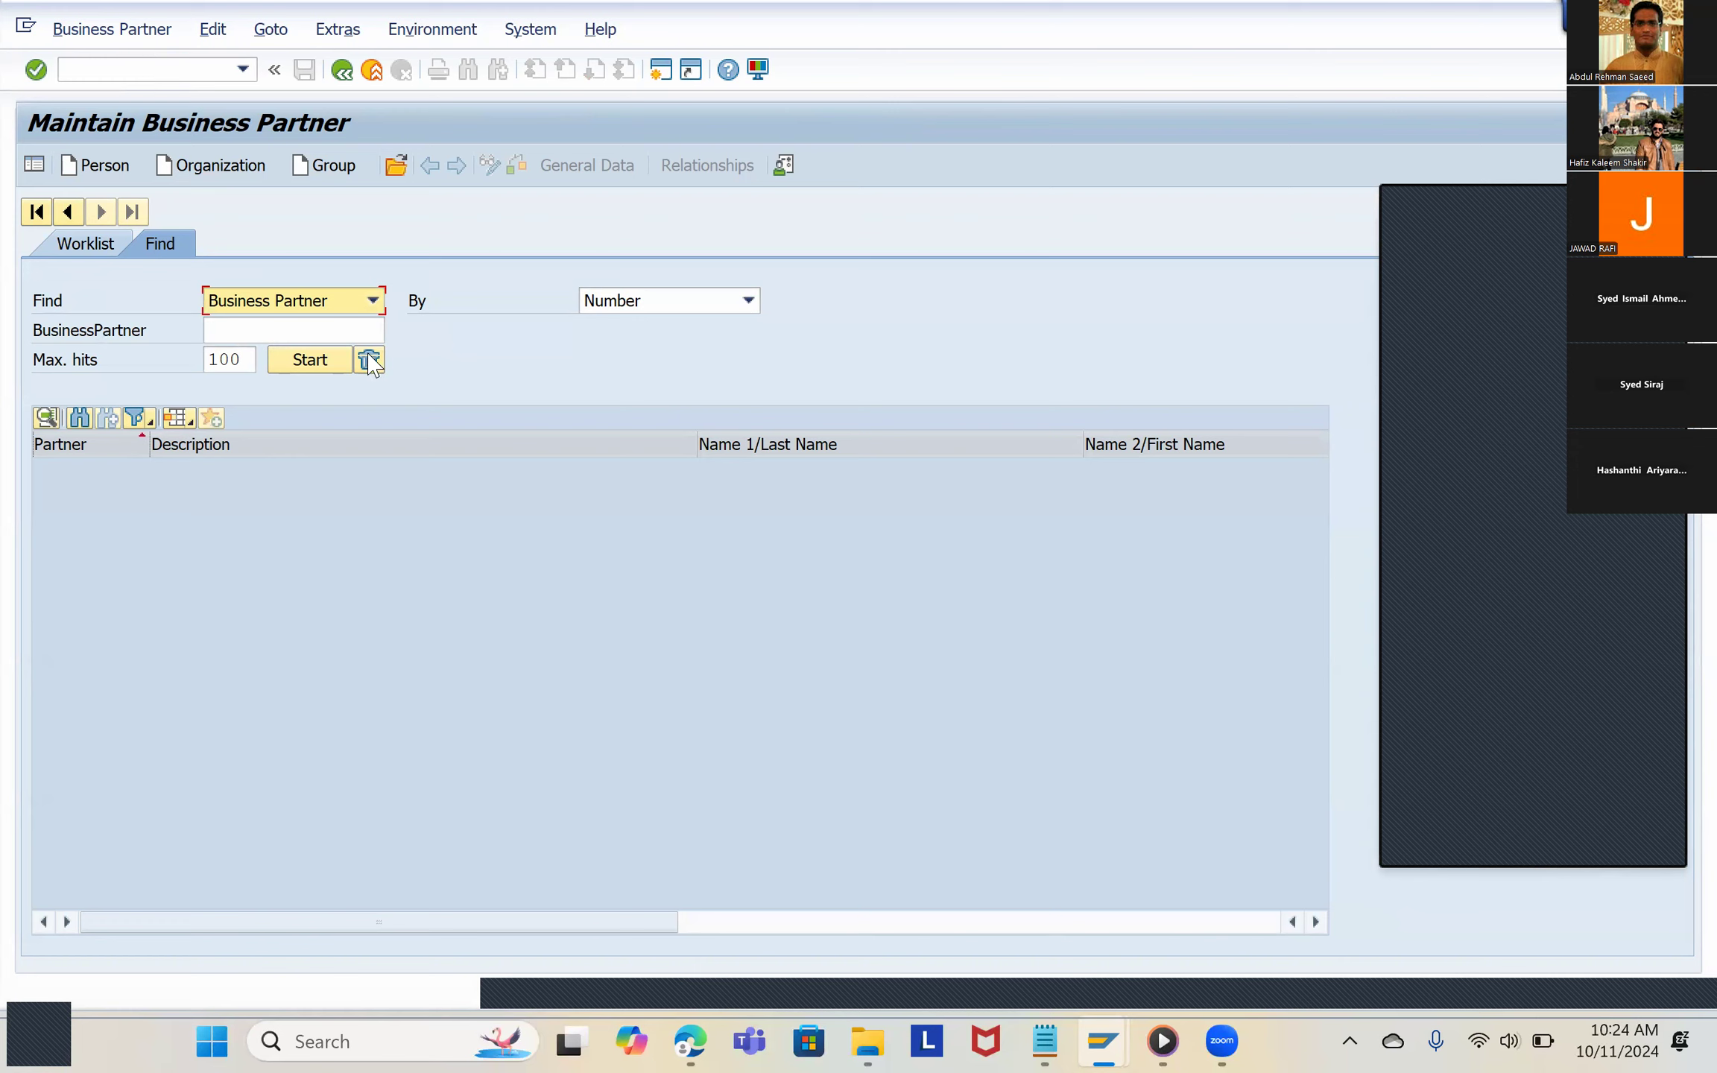
# Step: Start creating an organization business partner and examine the available choices for its BP role and grouping
pyautogui.click(224, 165)
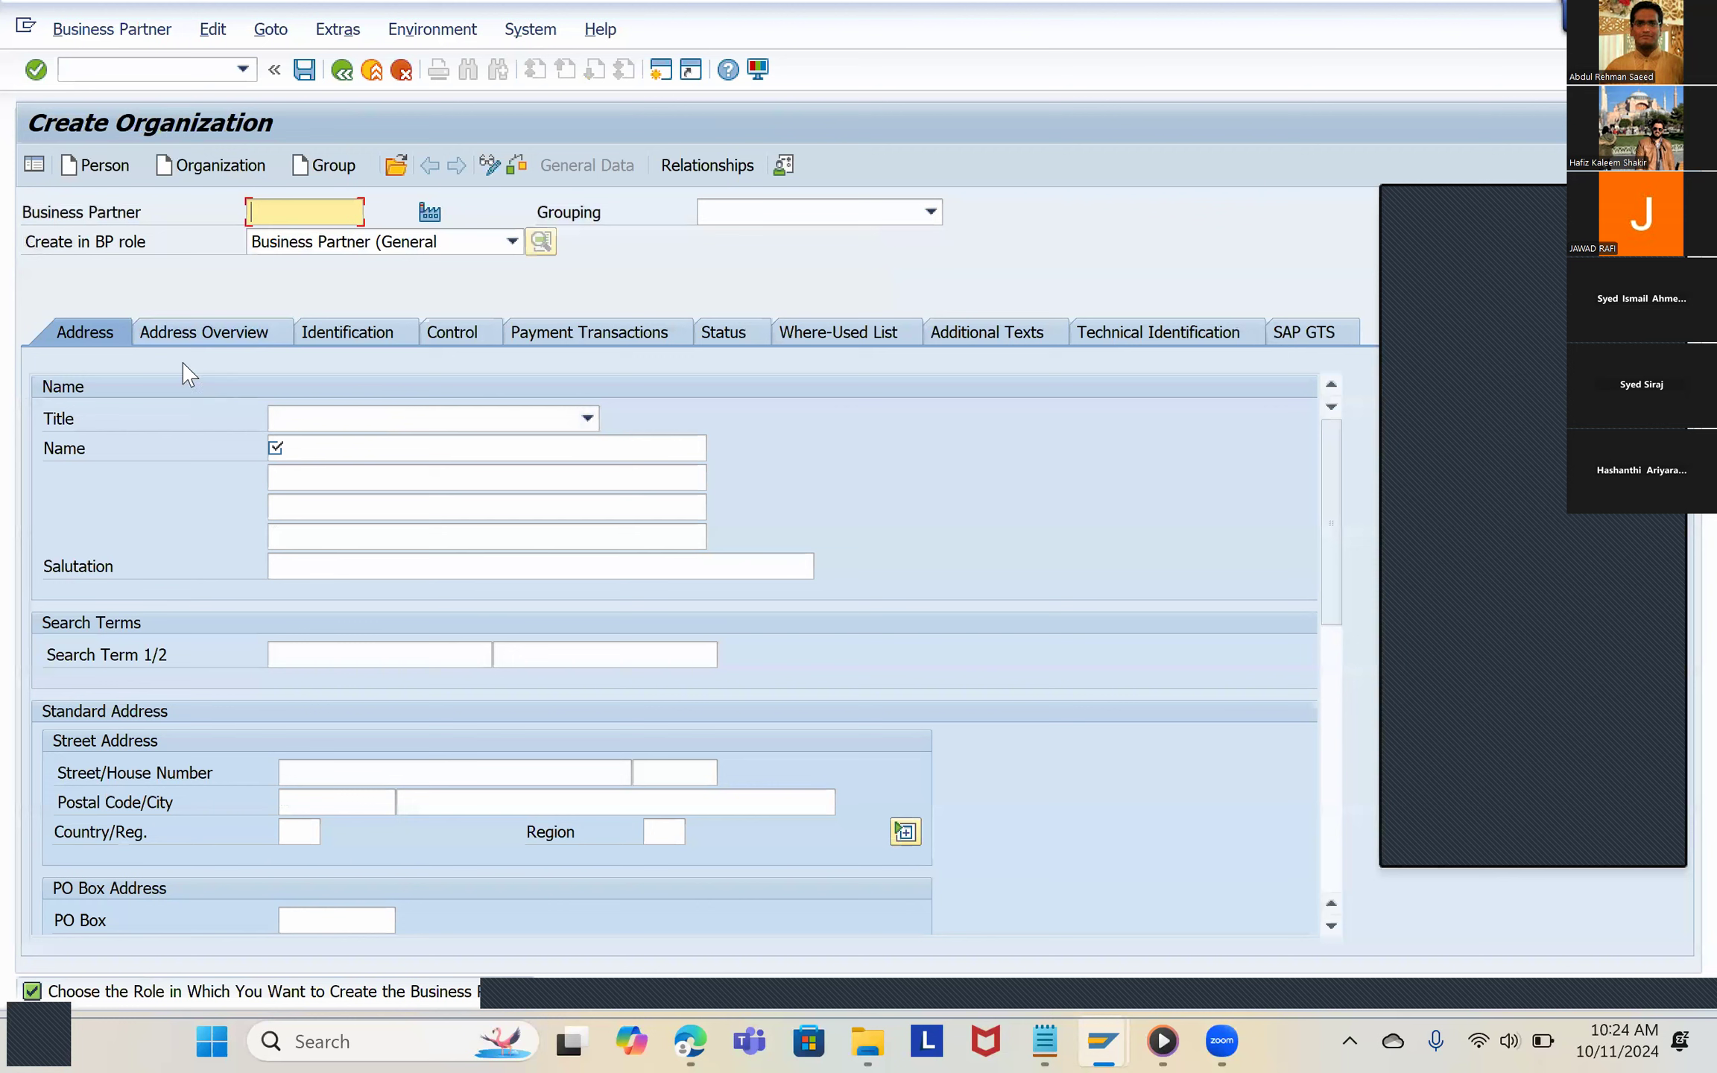
pyautogui.click(512, 242)
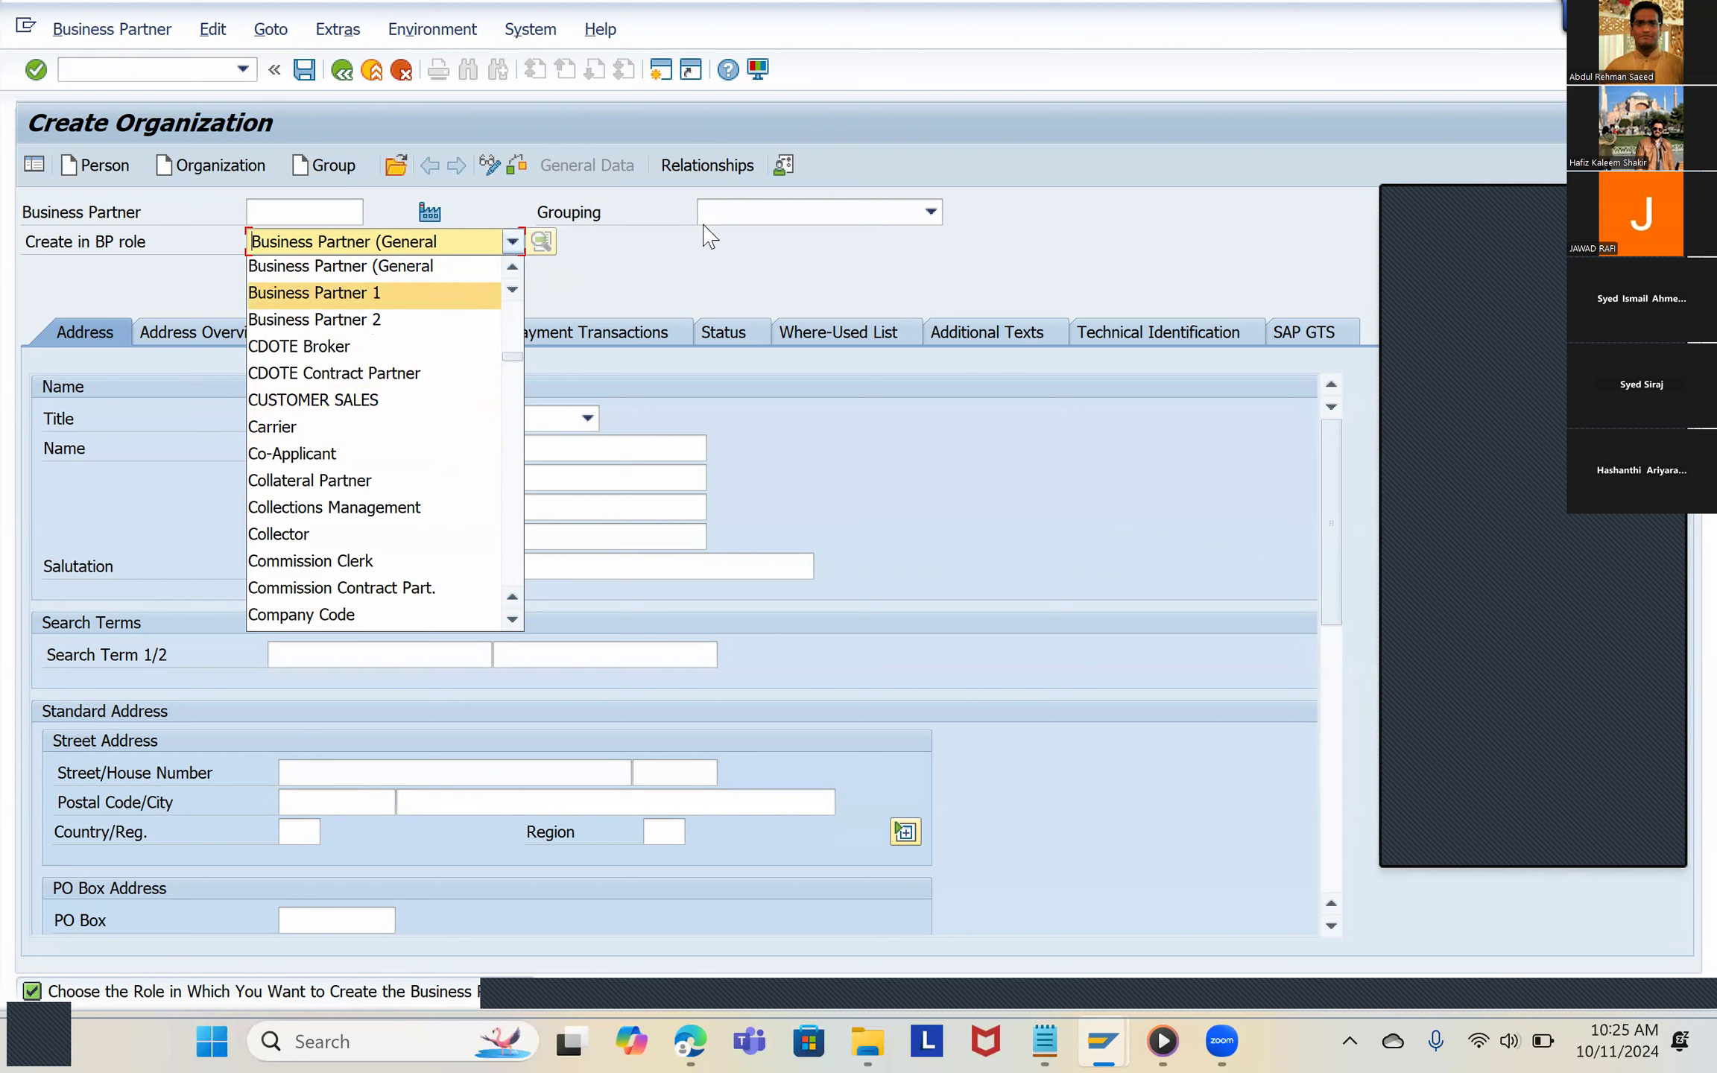
pyautogui.click(831, 224)
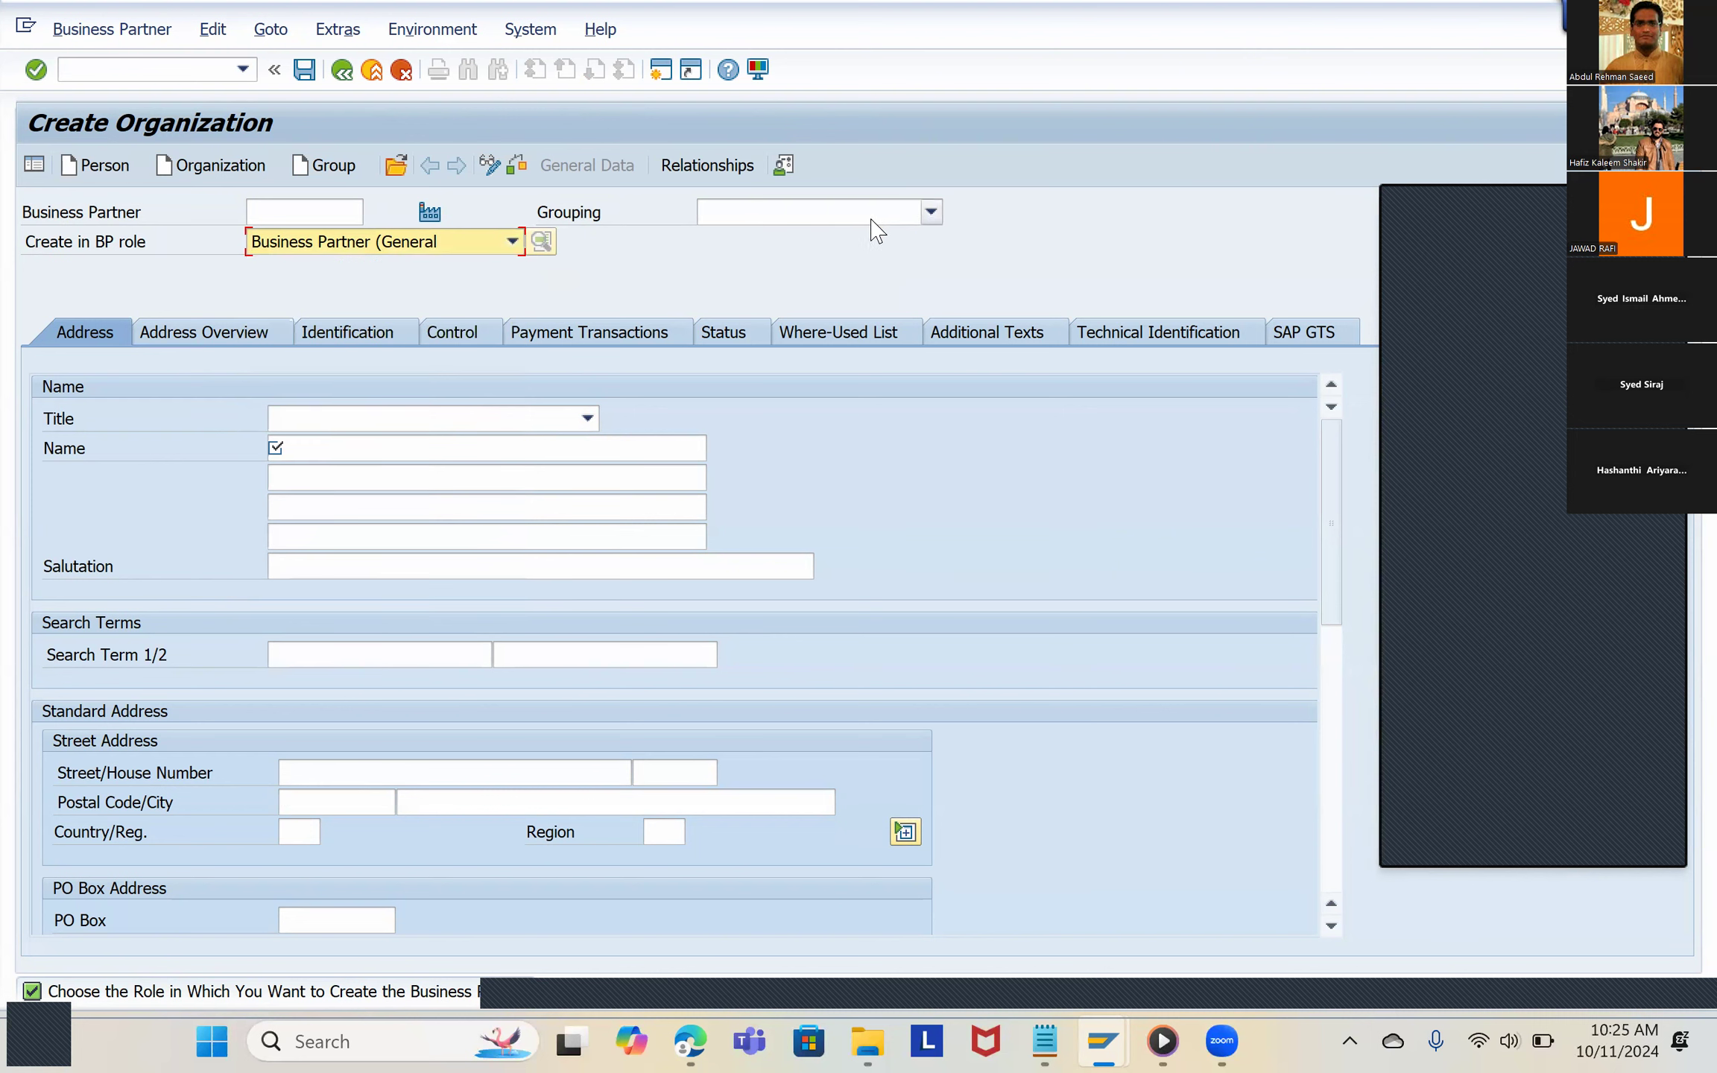
pyautogui.click(875, 219)
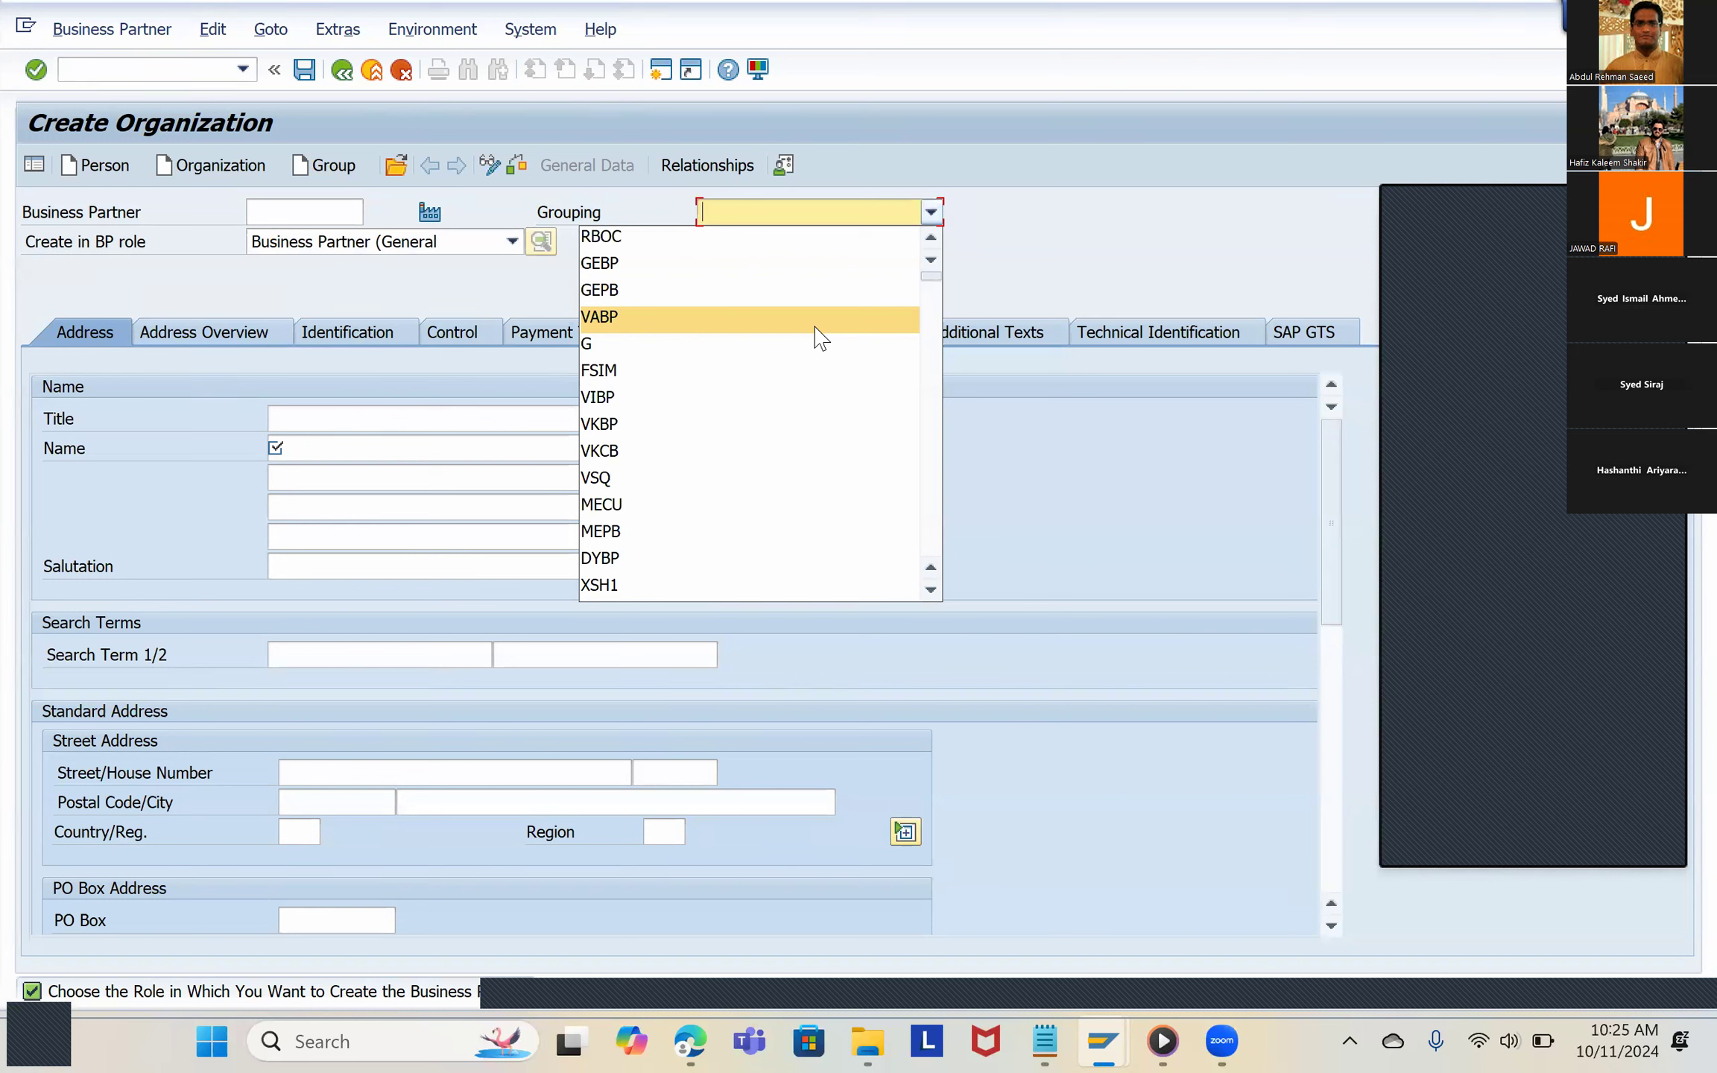
pyautogui.click(391, 253)
pyautogui.click(388, 252)
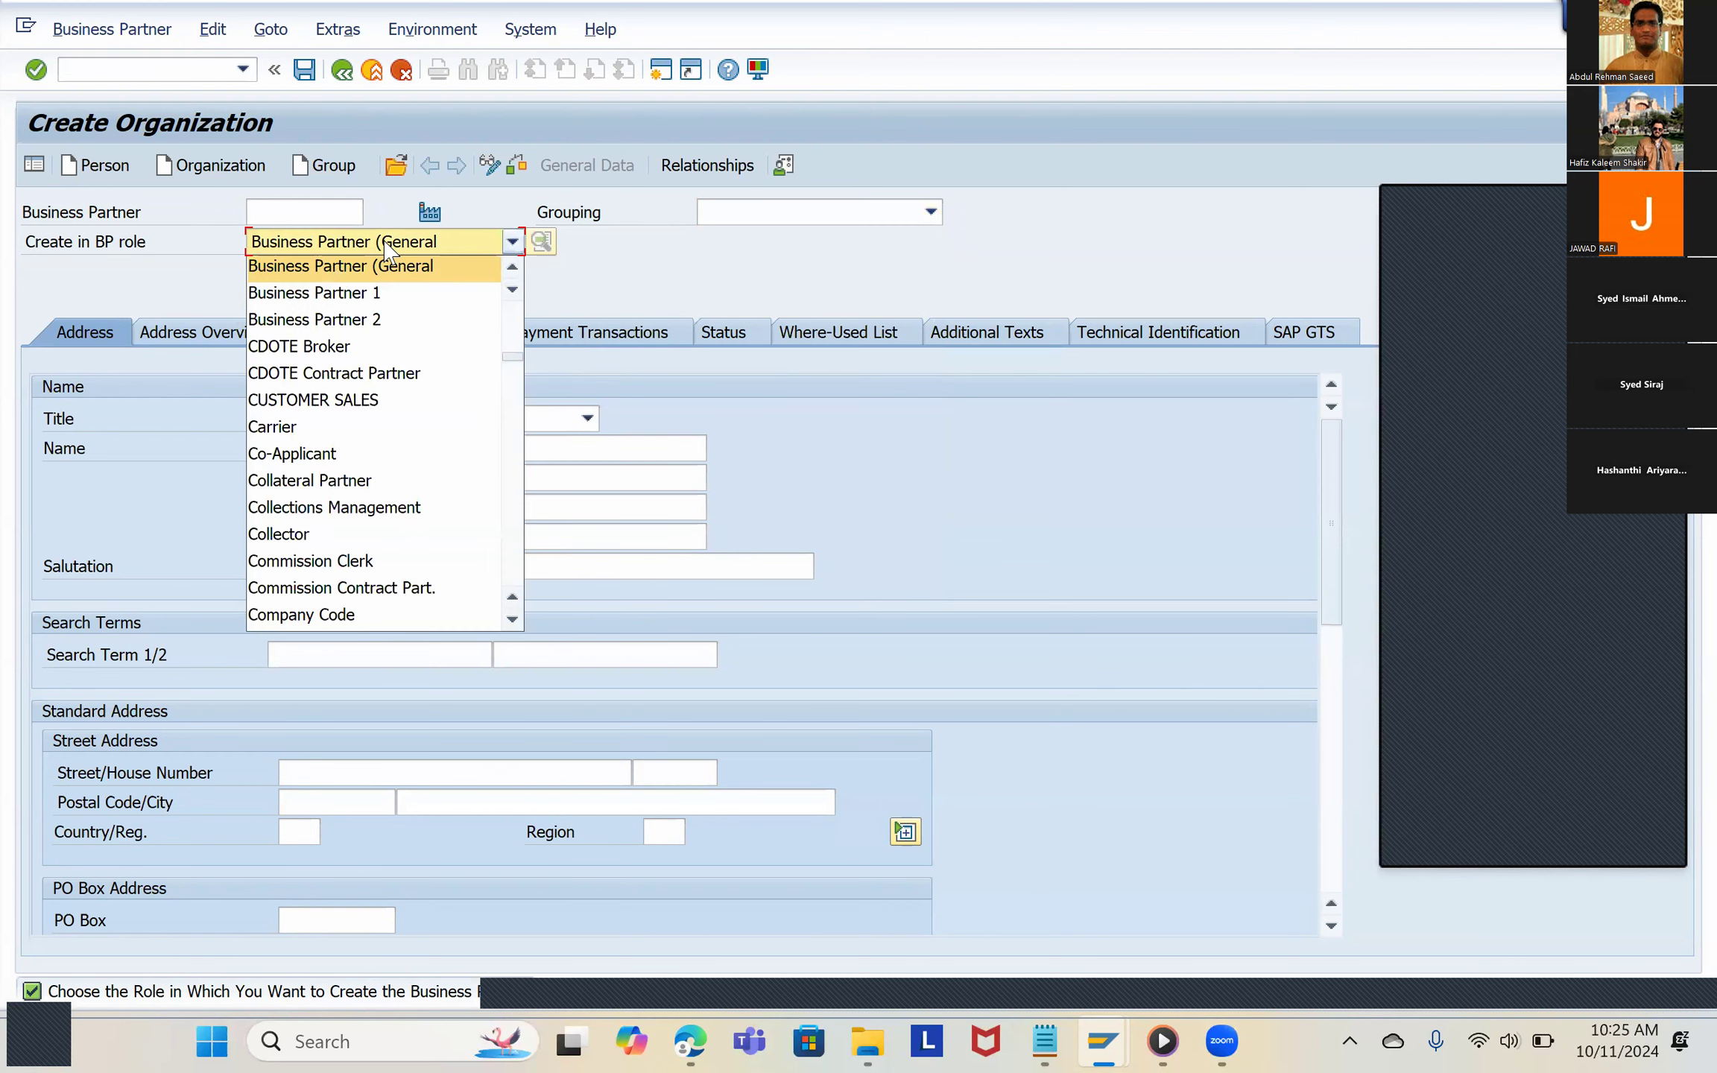
pyautogui.click(890, 224)
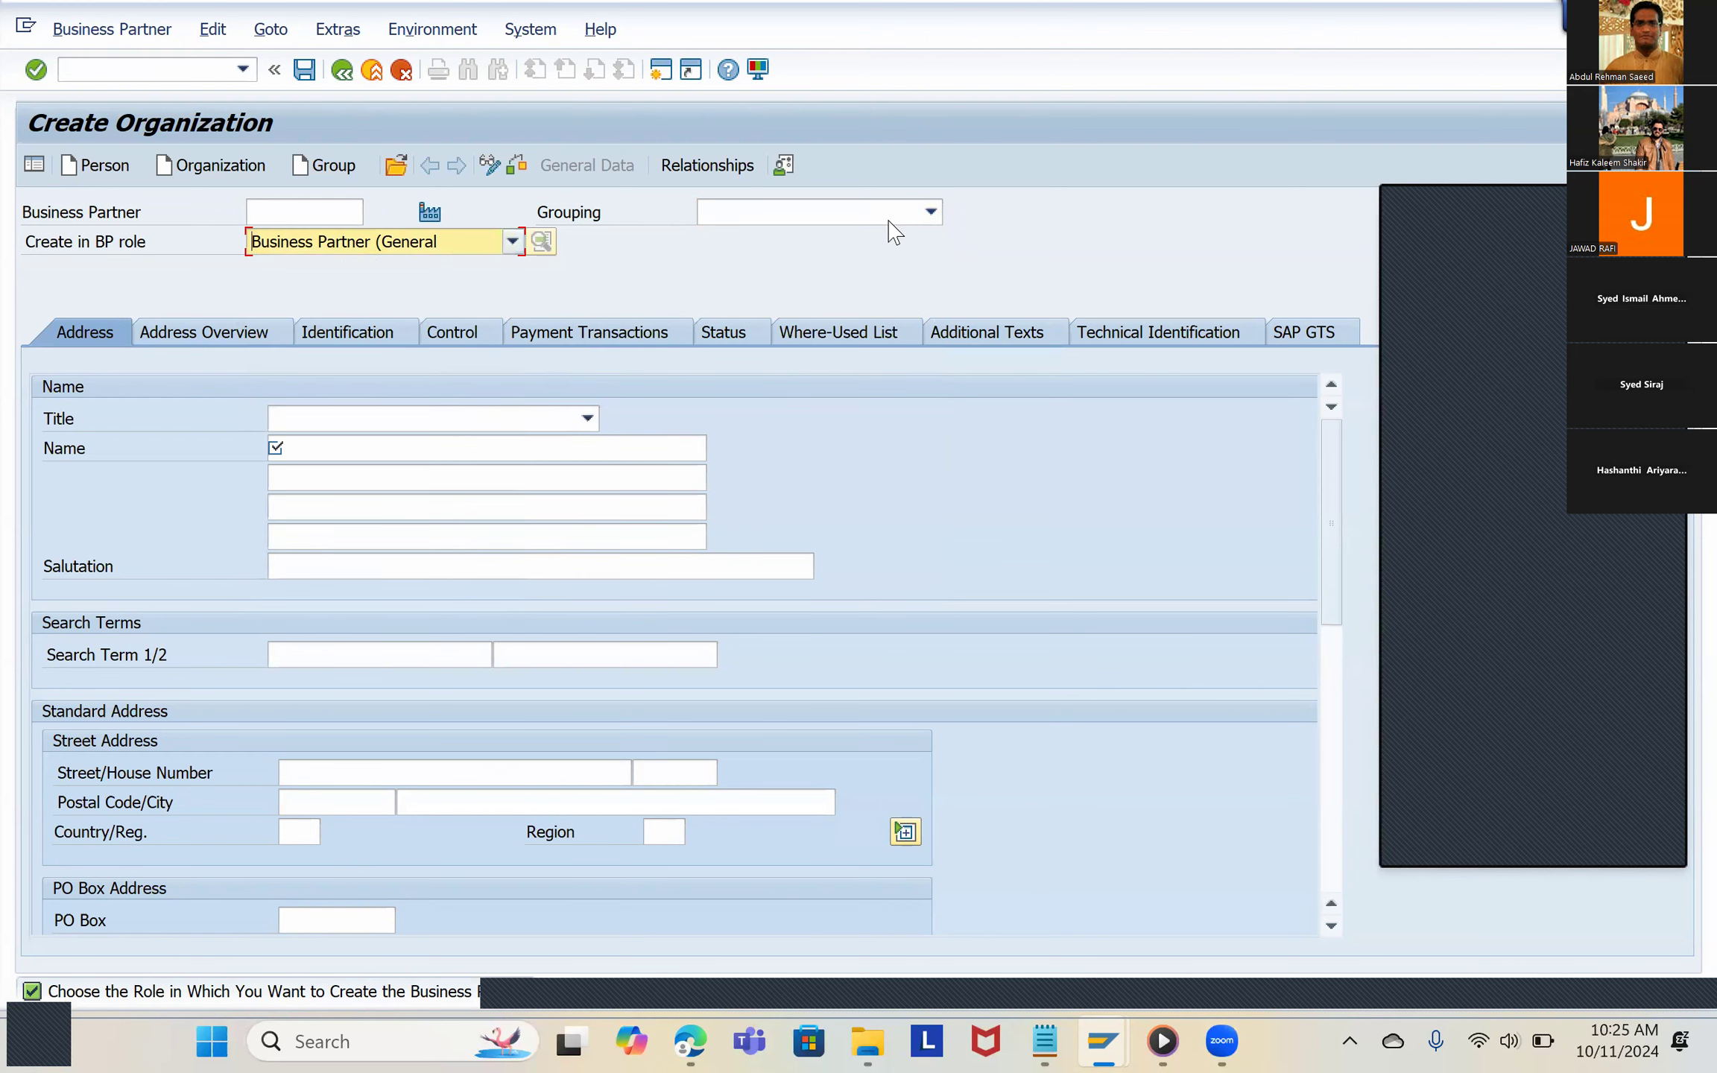
pyautogui.click(891, 211)
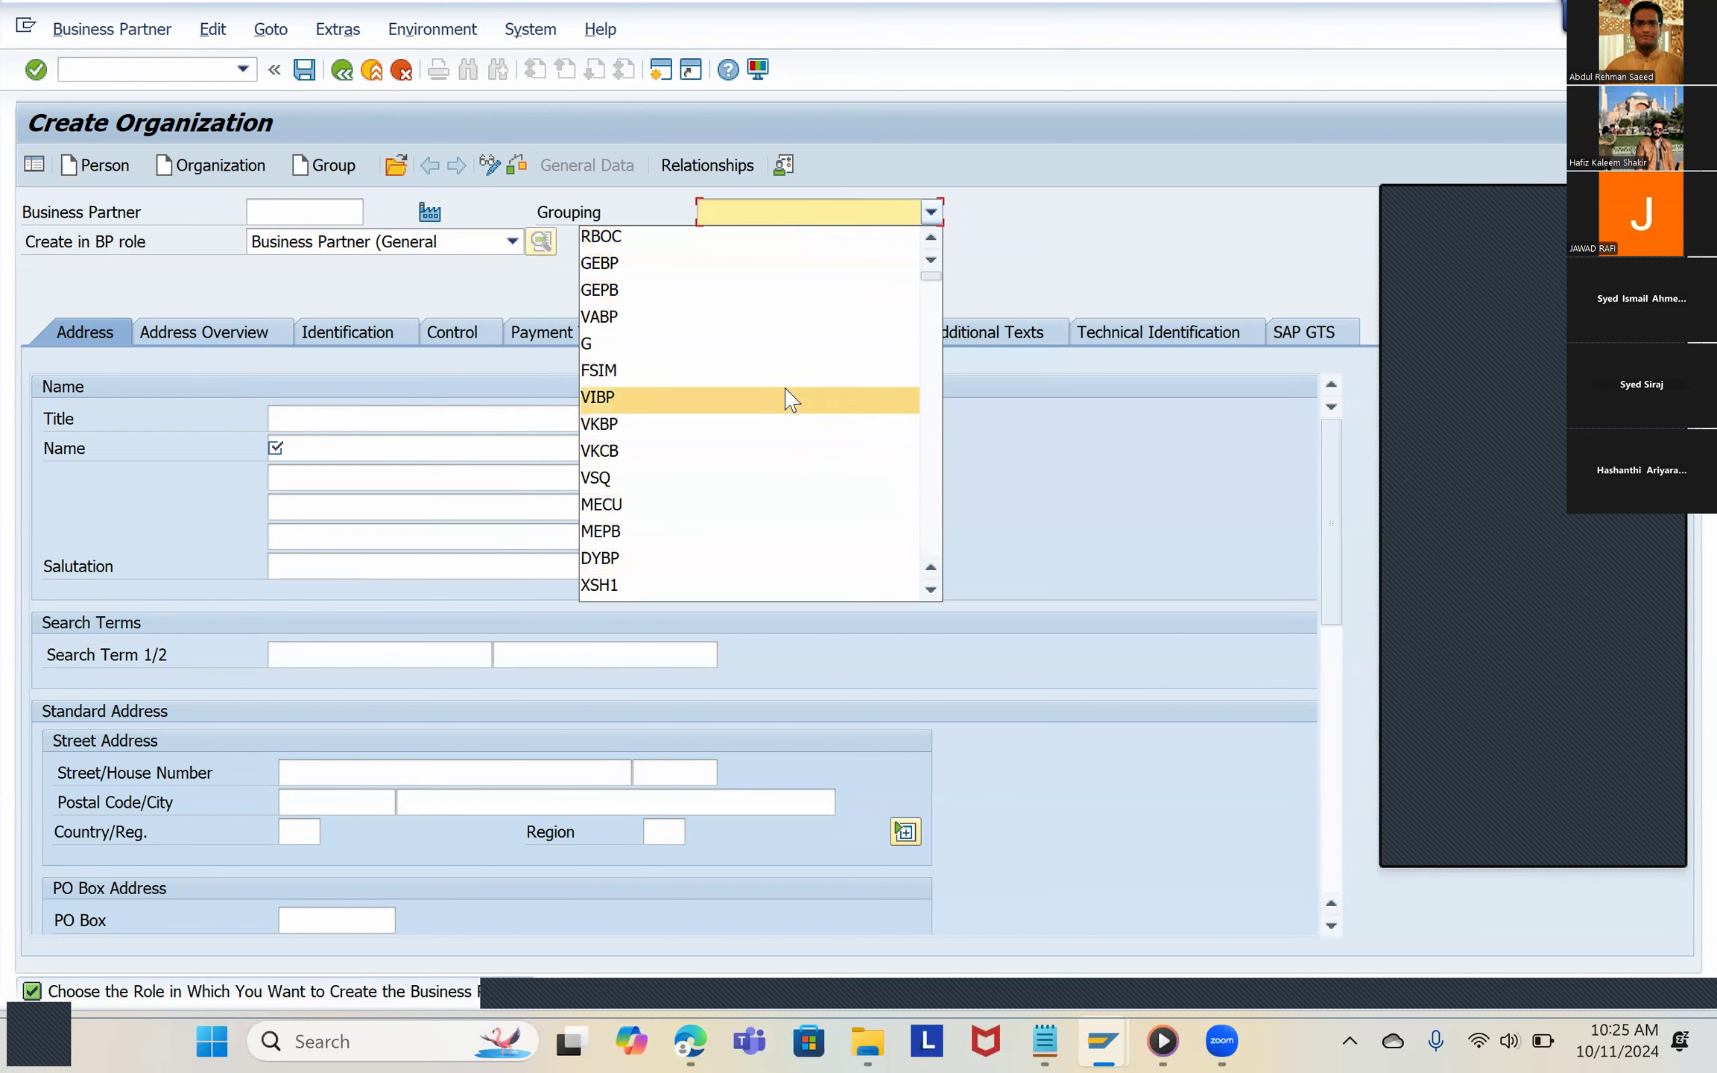
pyautogui.click(436, 250)
pyautogui.click(436, 251)
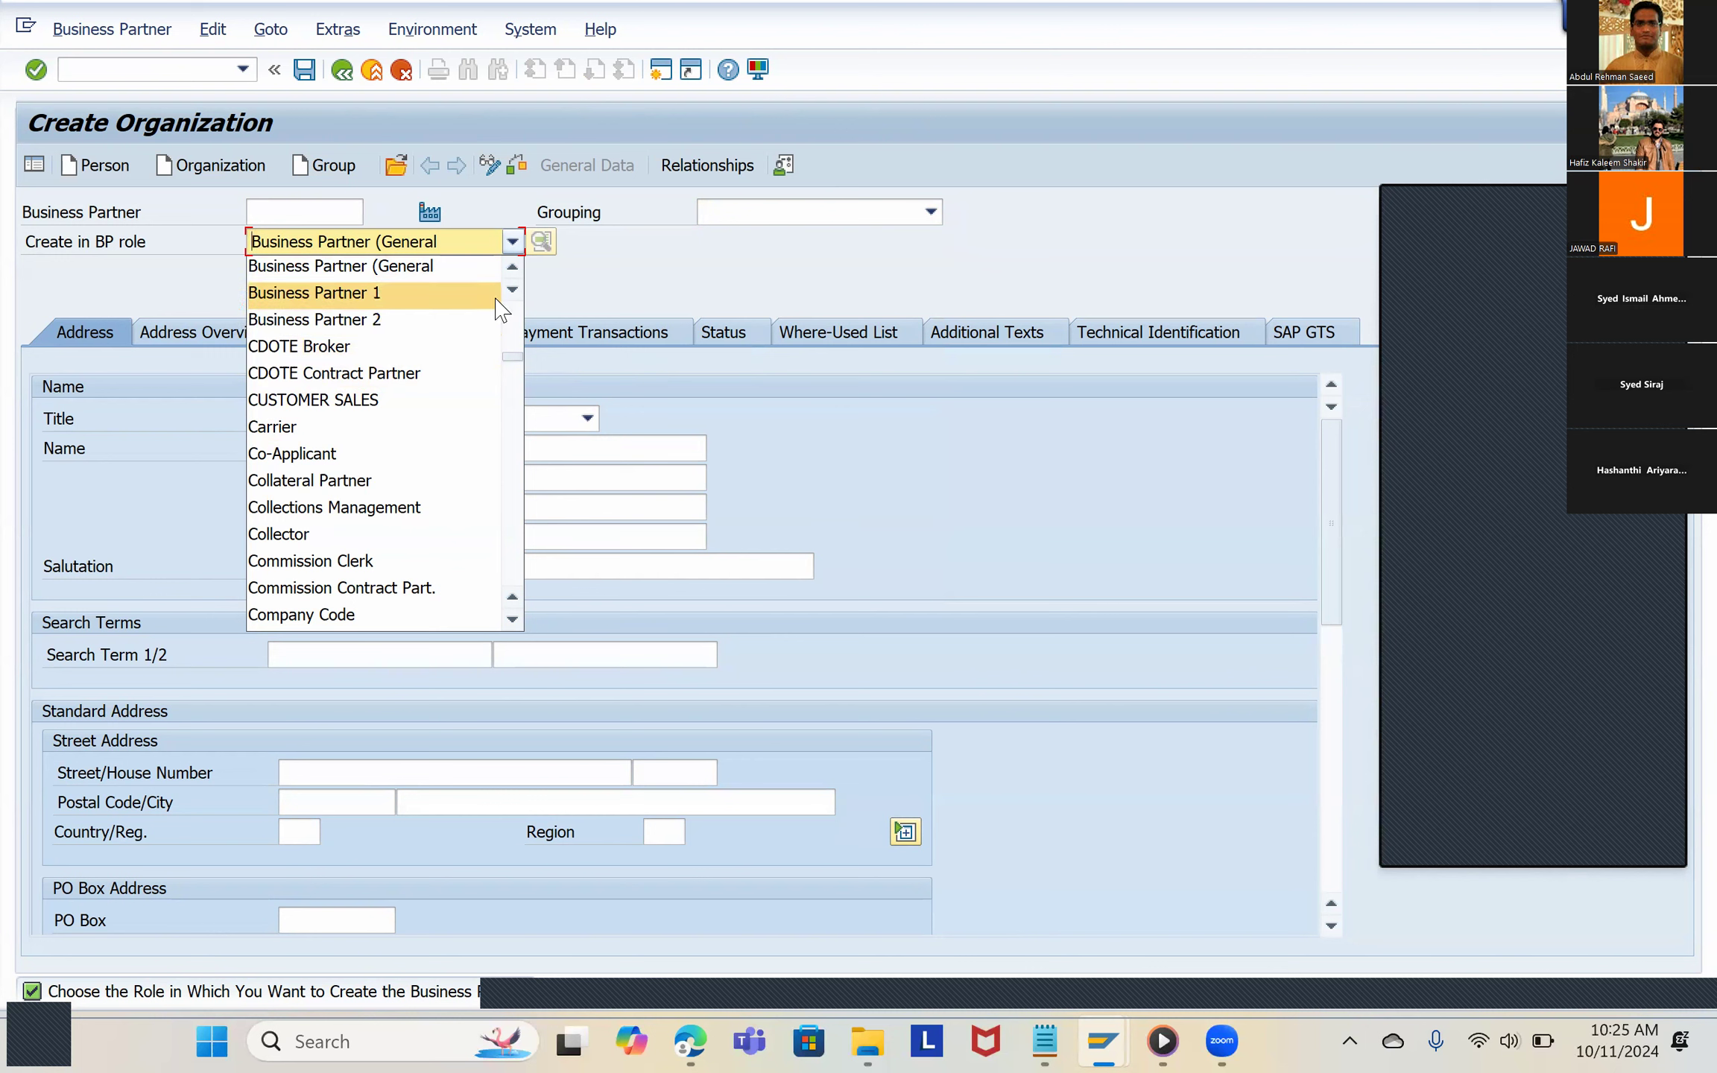
pyautogui.click(624, 289)
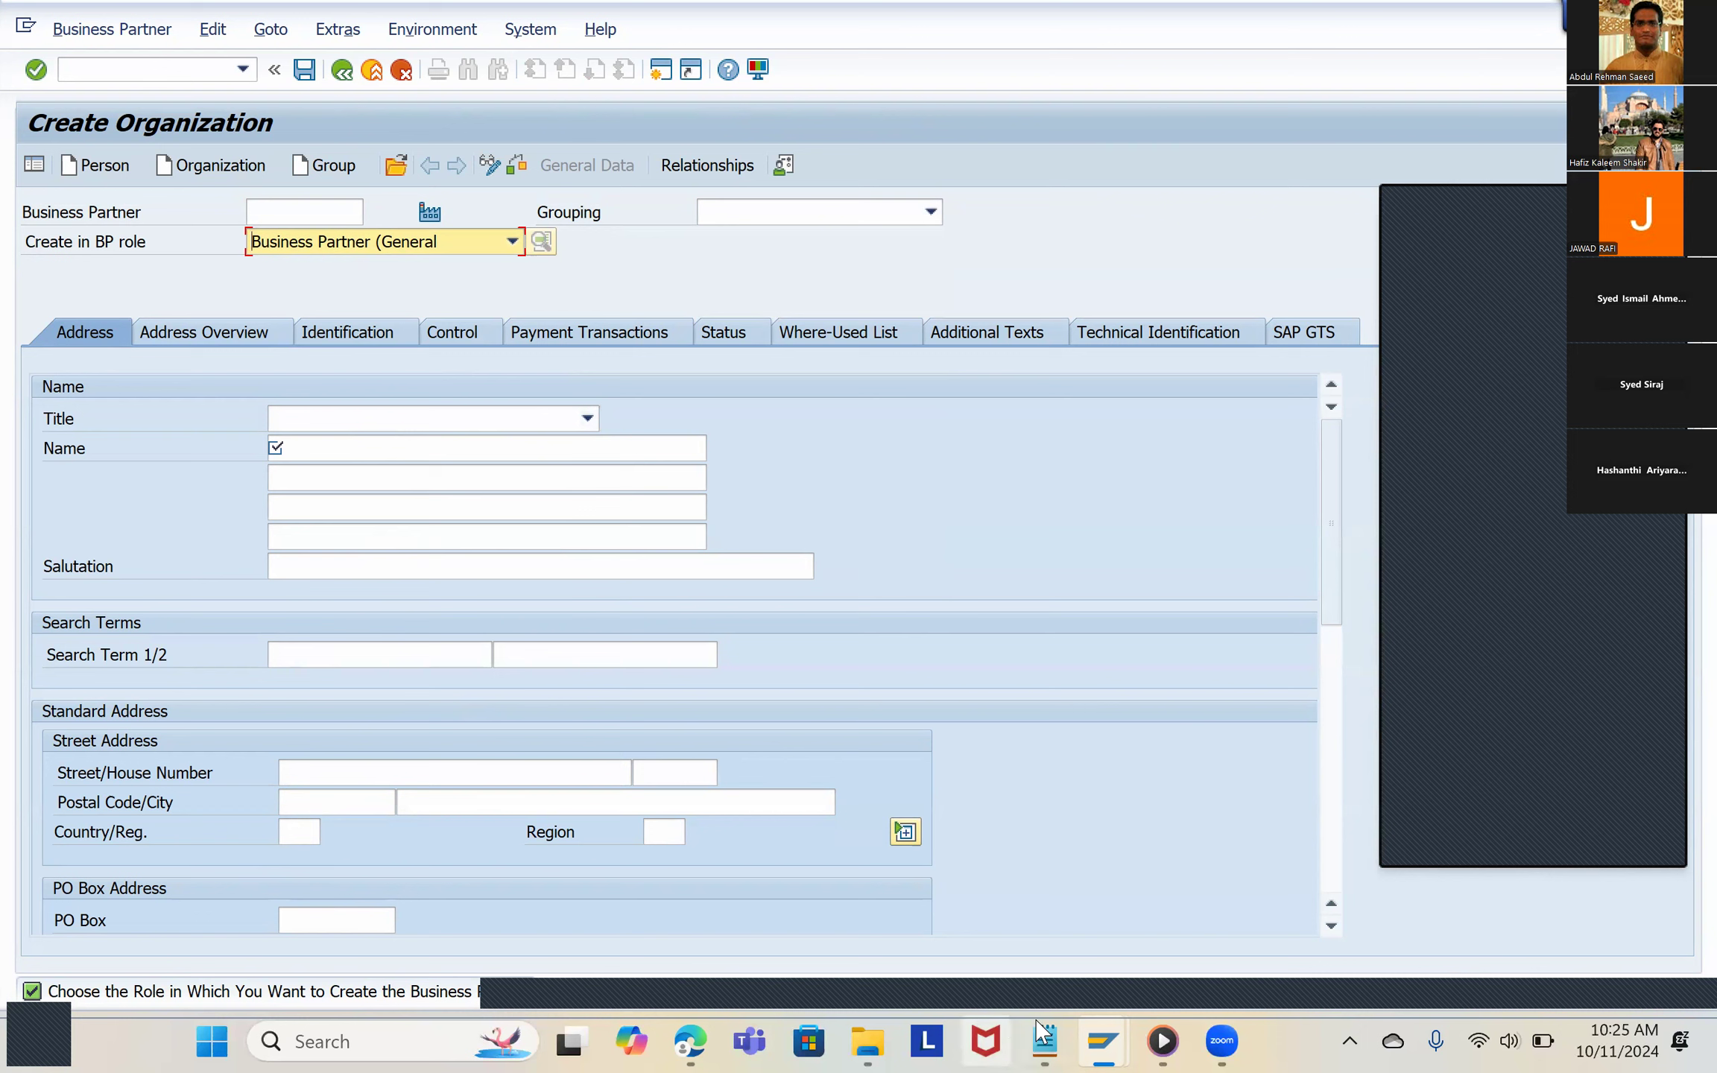
pyautogui.moveTo(1045, 1040)
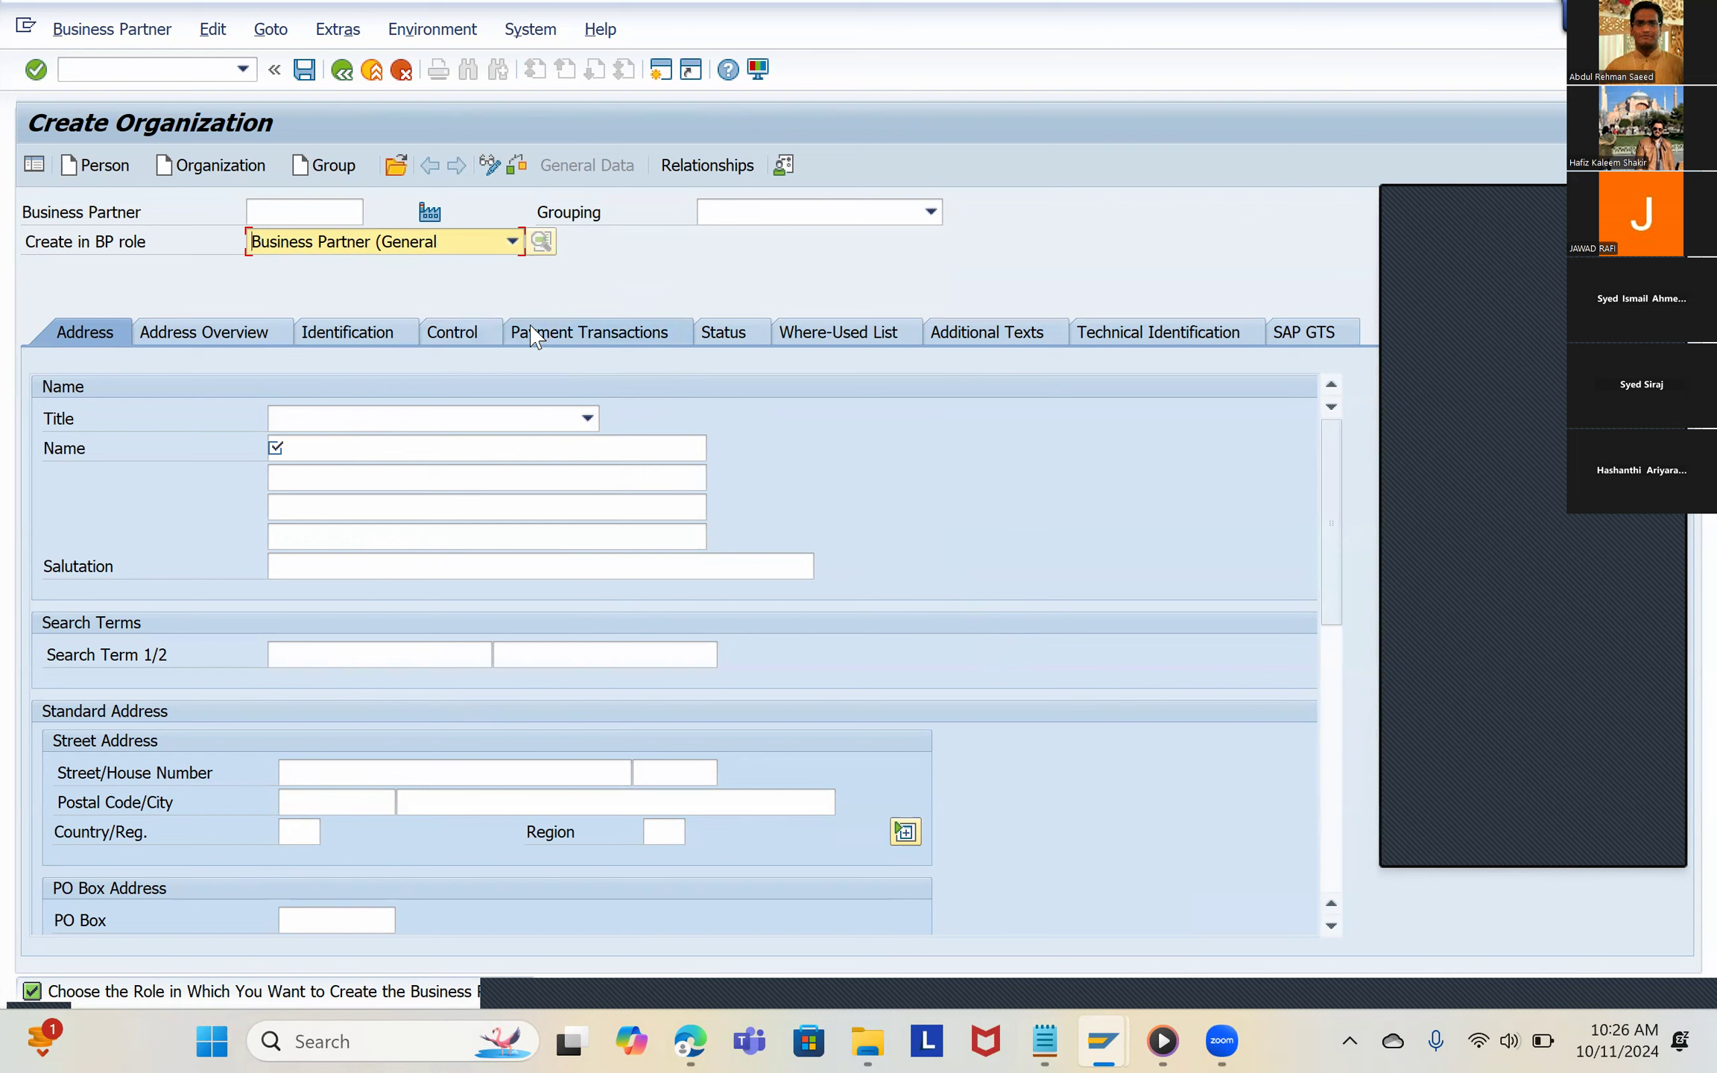
pyautogui.click(801, 217)
pyautogui.click(800, 218)
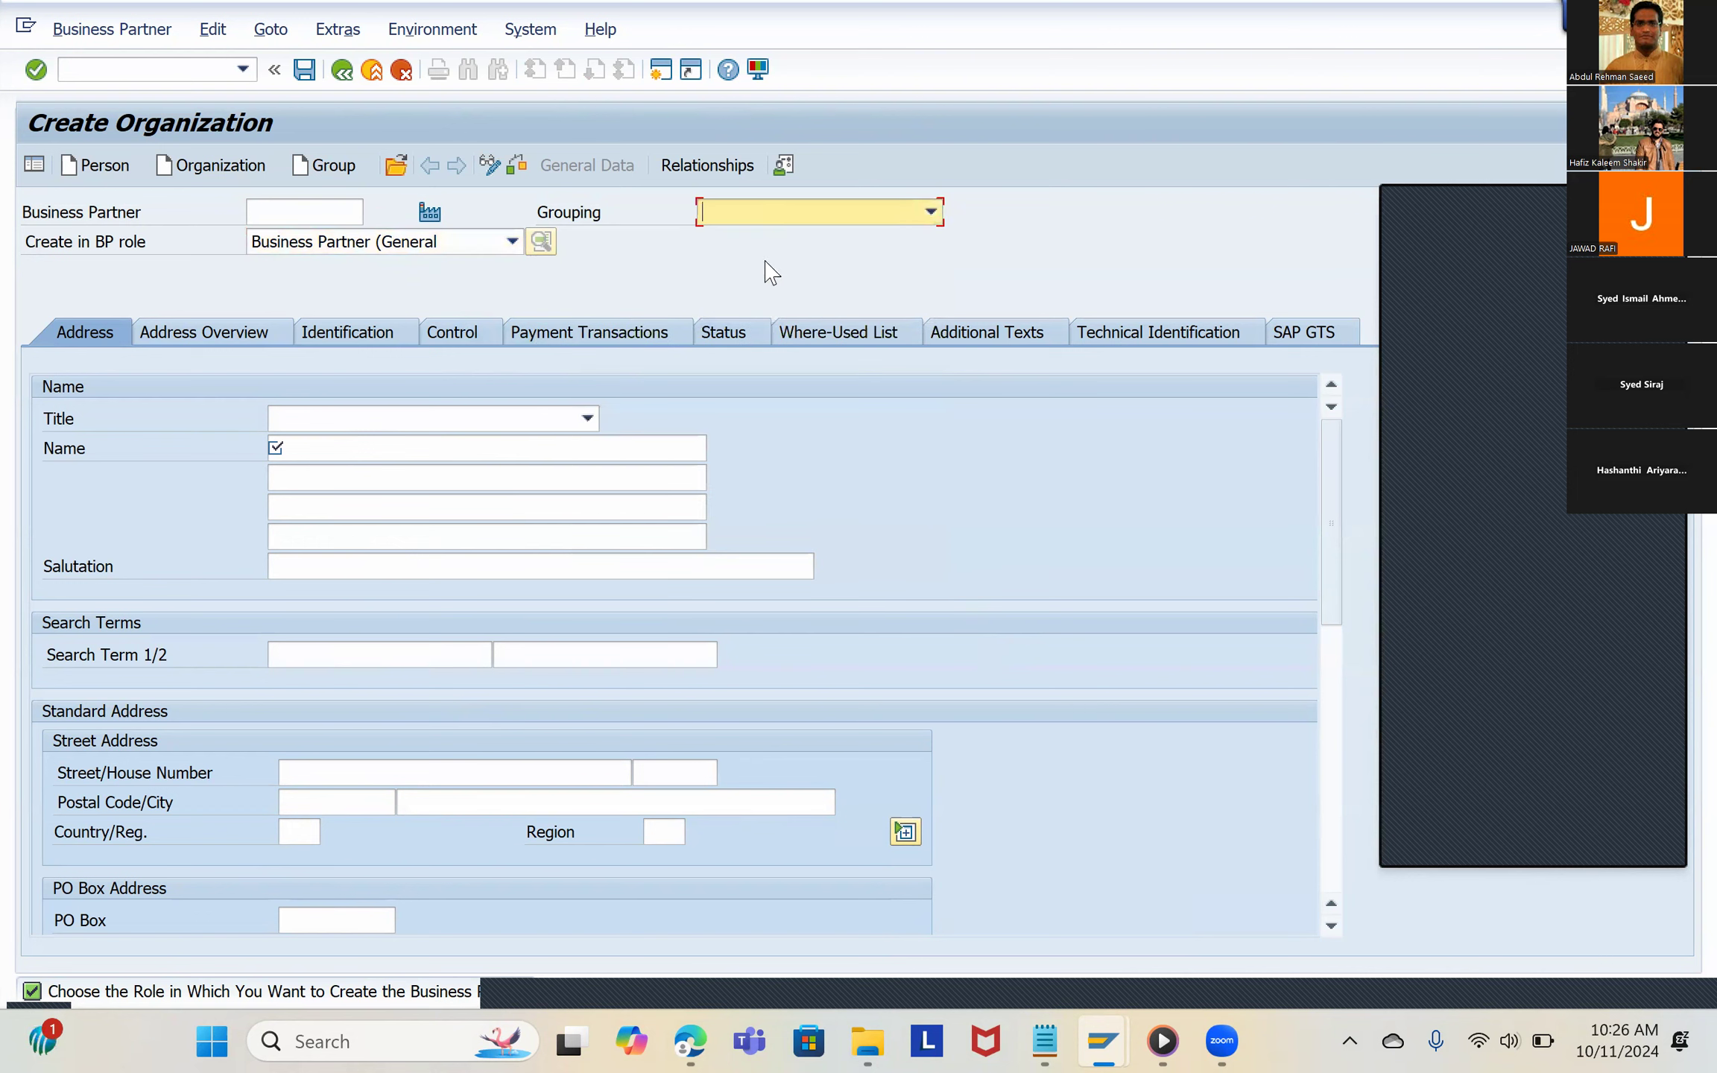
pyautogui.click(809, 220)
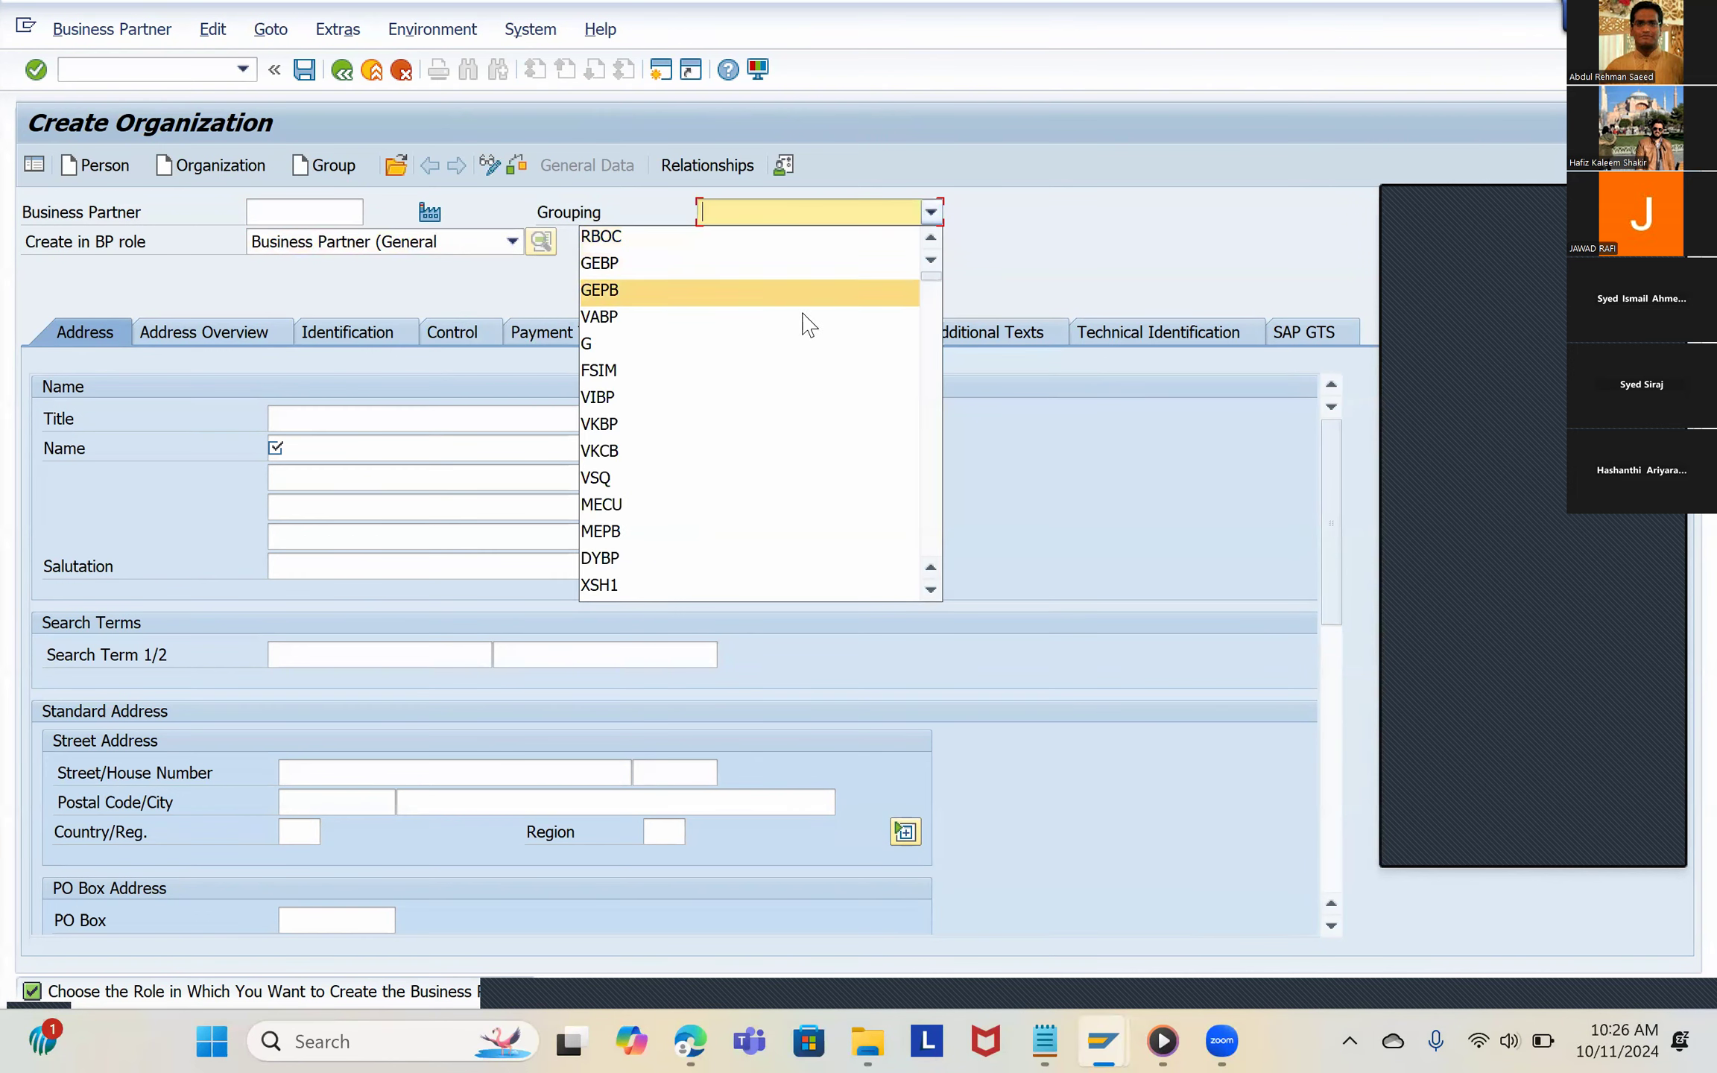
pyautogui.press('Escape')
pyautogui.click(425, 243)
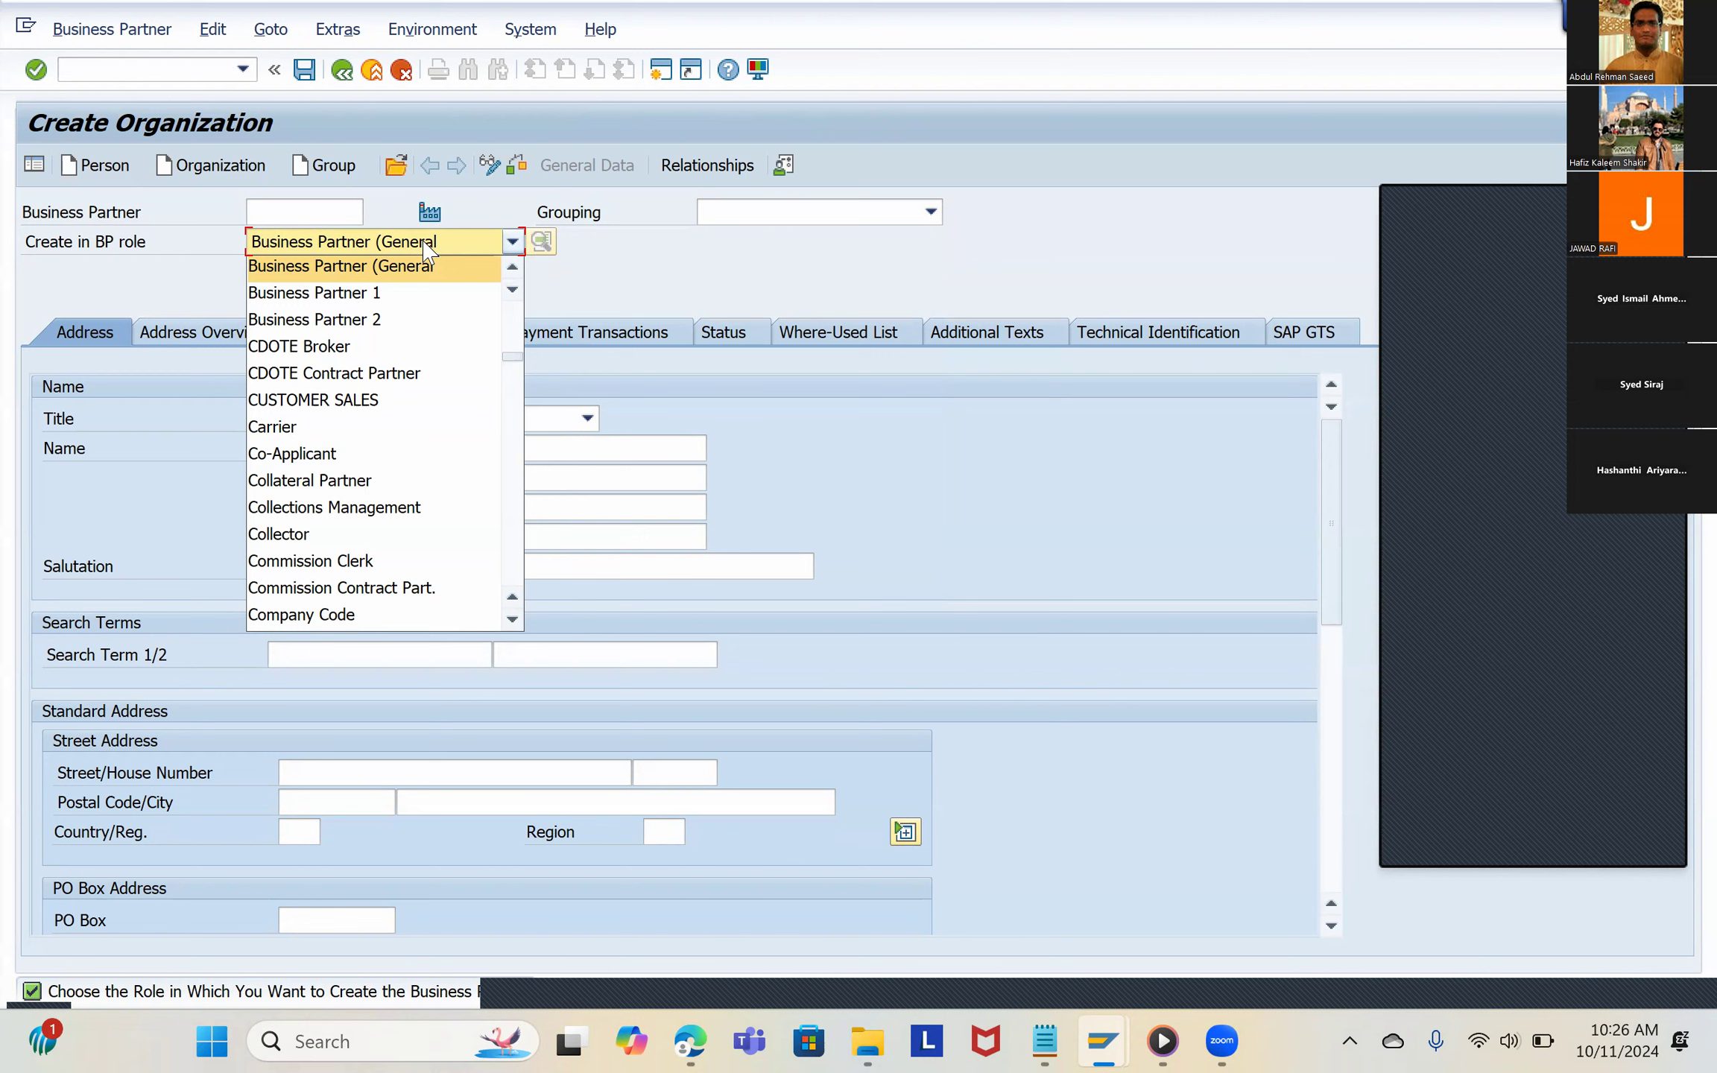
pyautogui.click(616, 270)
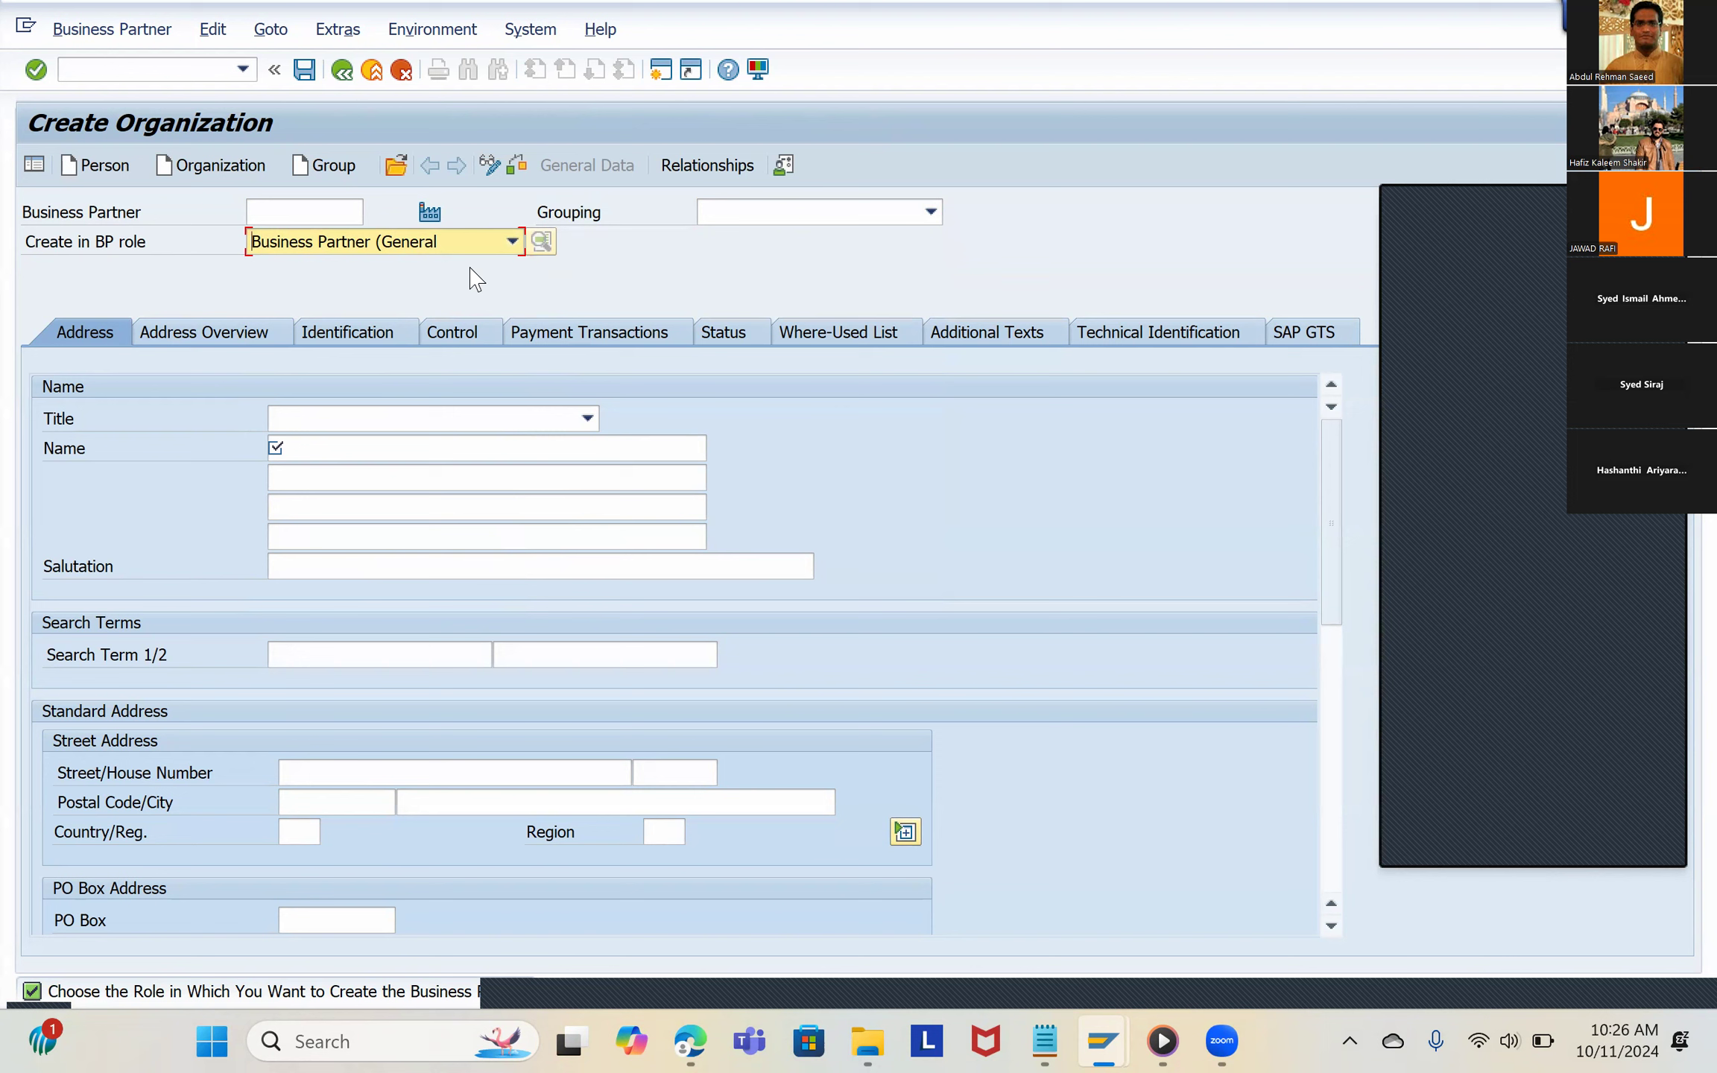
# Step: Switch to the PDF guide in the browser and examine section 2.12 Define BP Roles, including the BP role categories
pyautogui.hotkey('alt', 'Tab')
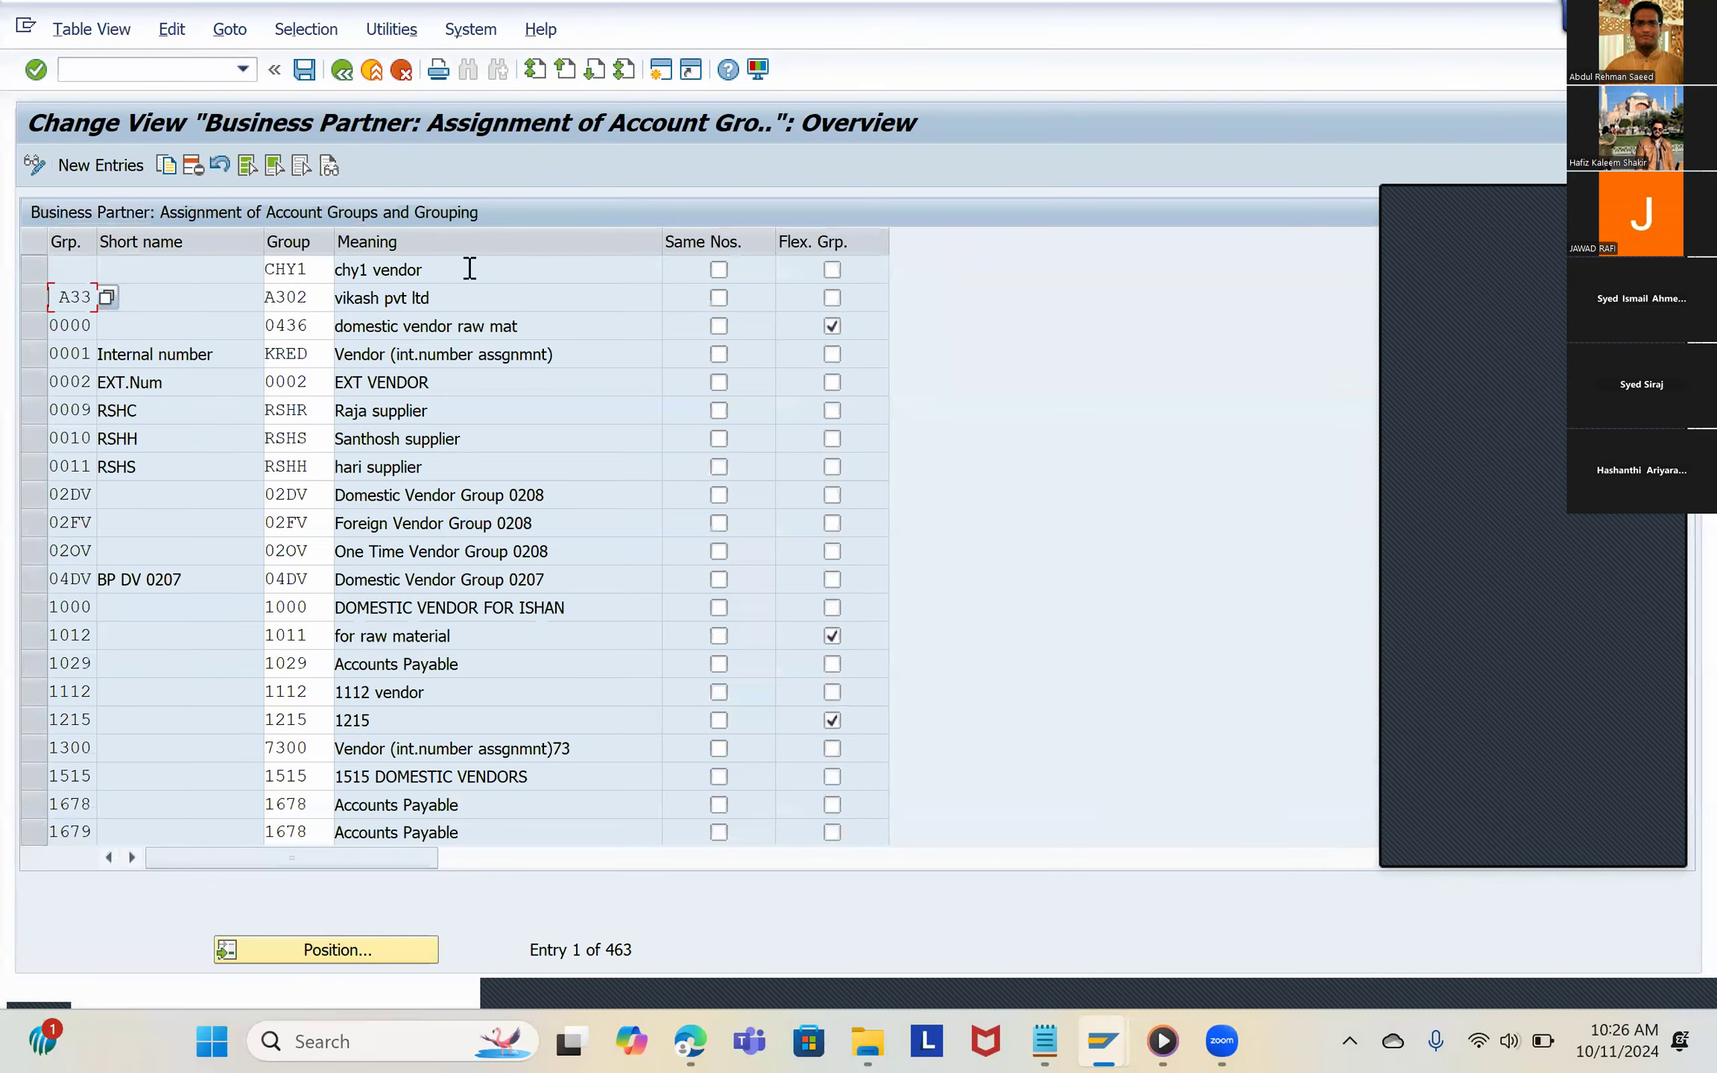
pyautogui.hotkey('alt', 'Tab')
pyautogui.press('Tab')
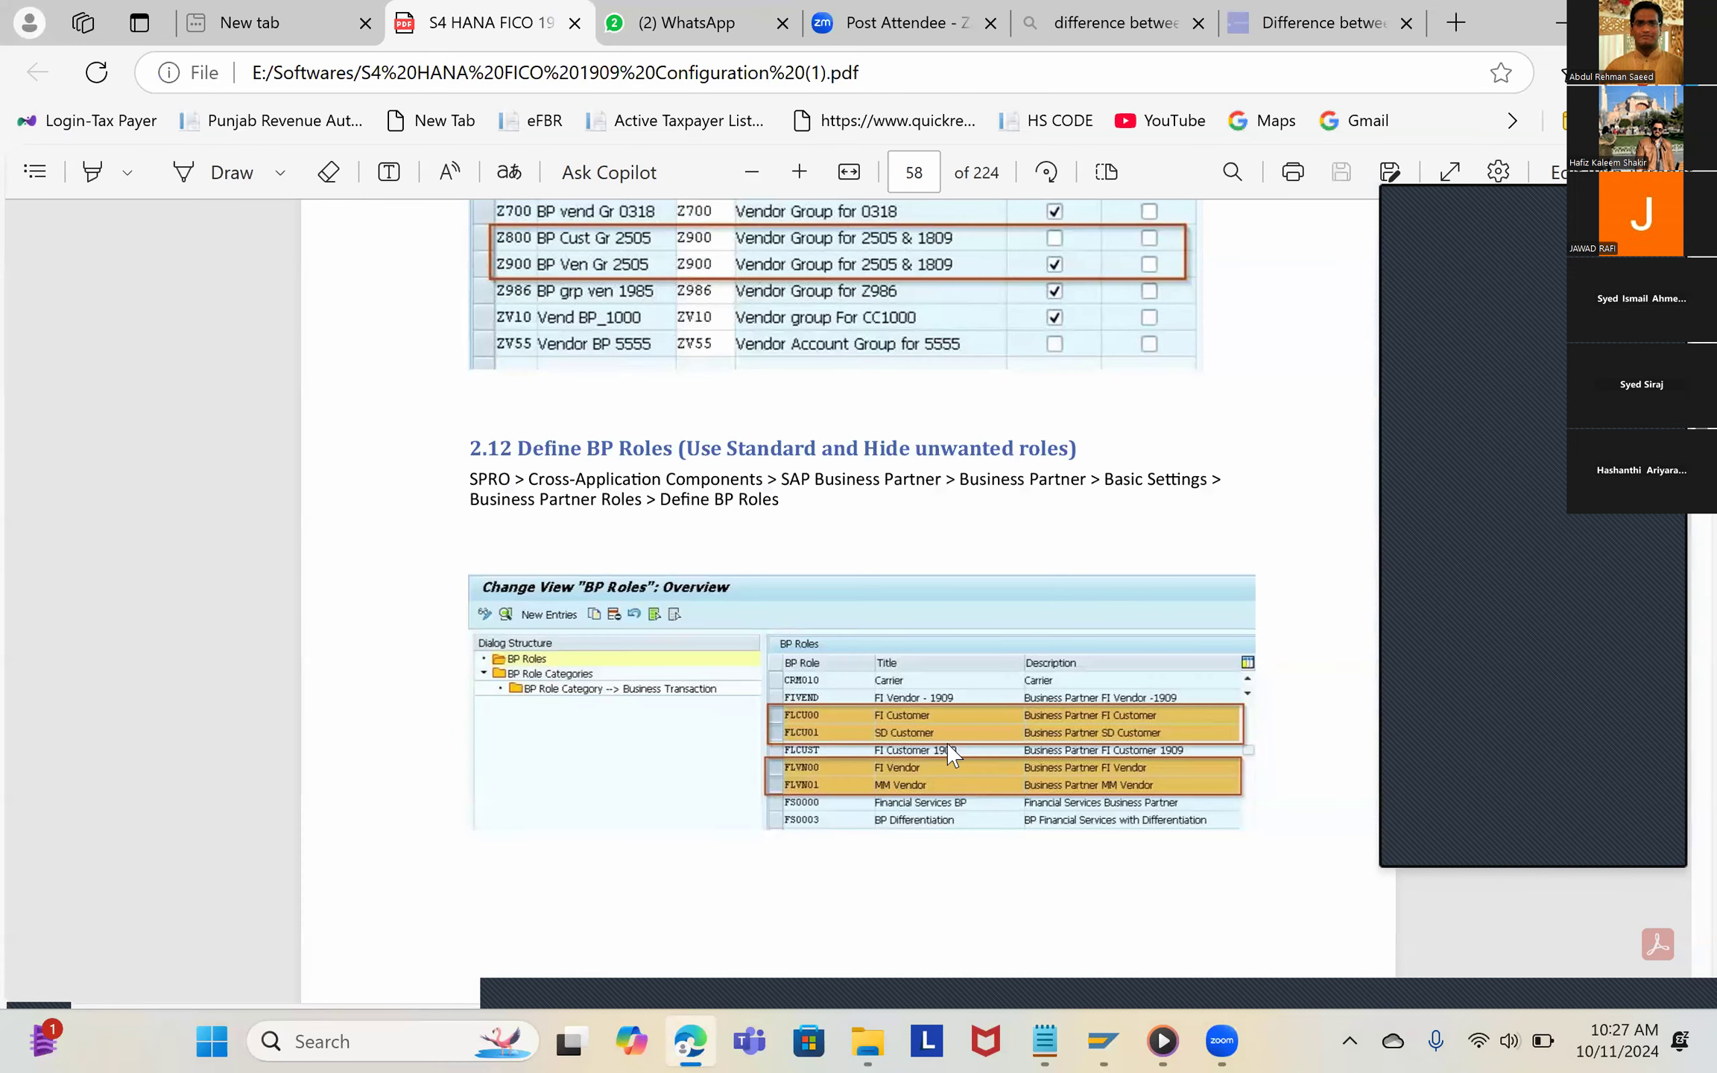
pyautogui.scroll(3, 945, 756)
pyautogui.scroll(-3, 943, 757)
pyautogui.keyDown('ctrl'); pyautogui.scroll(2, 945, 758); pyautogui.keyUp('ctrl')
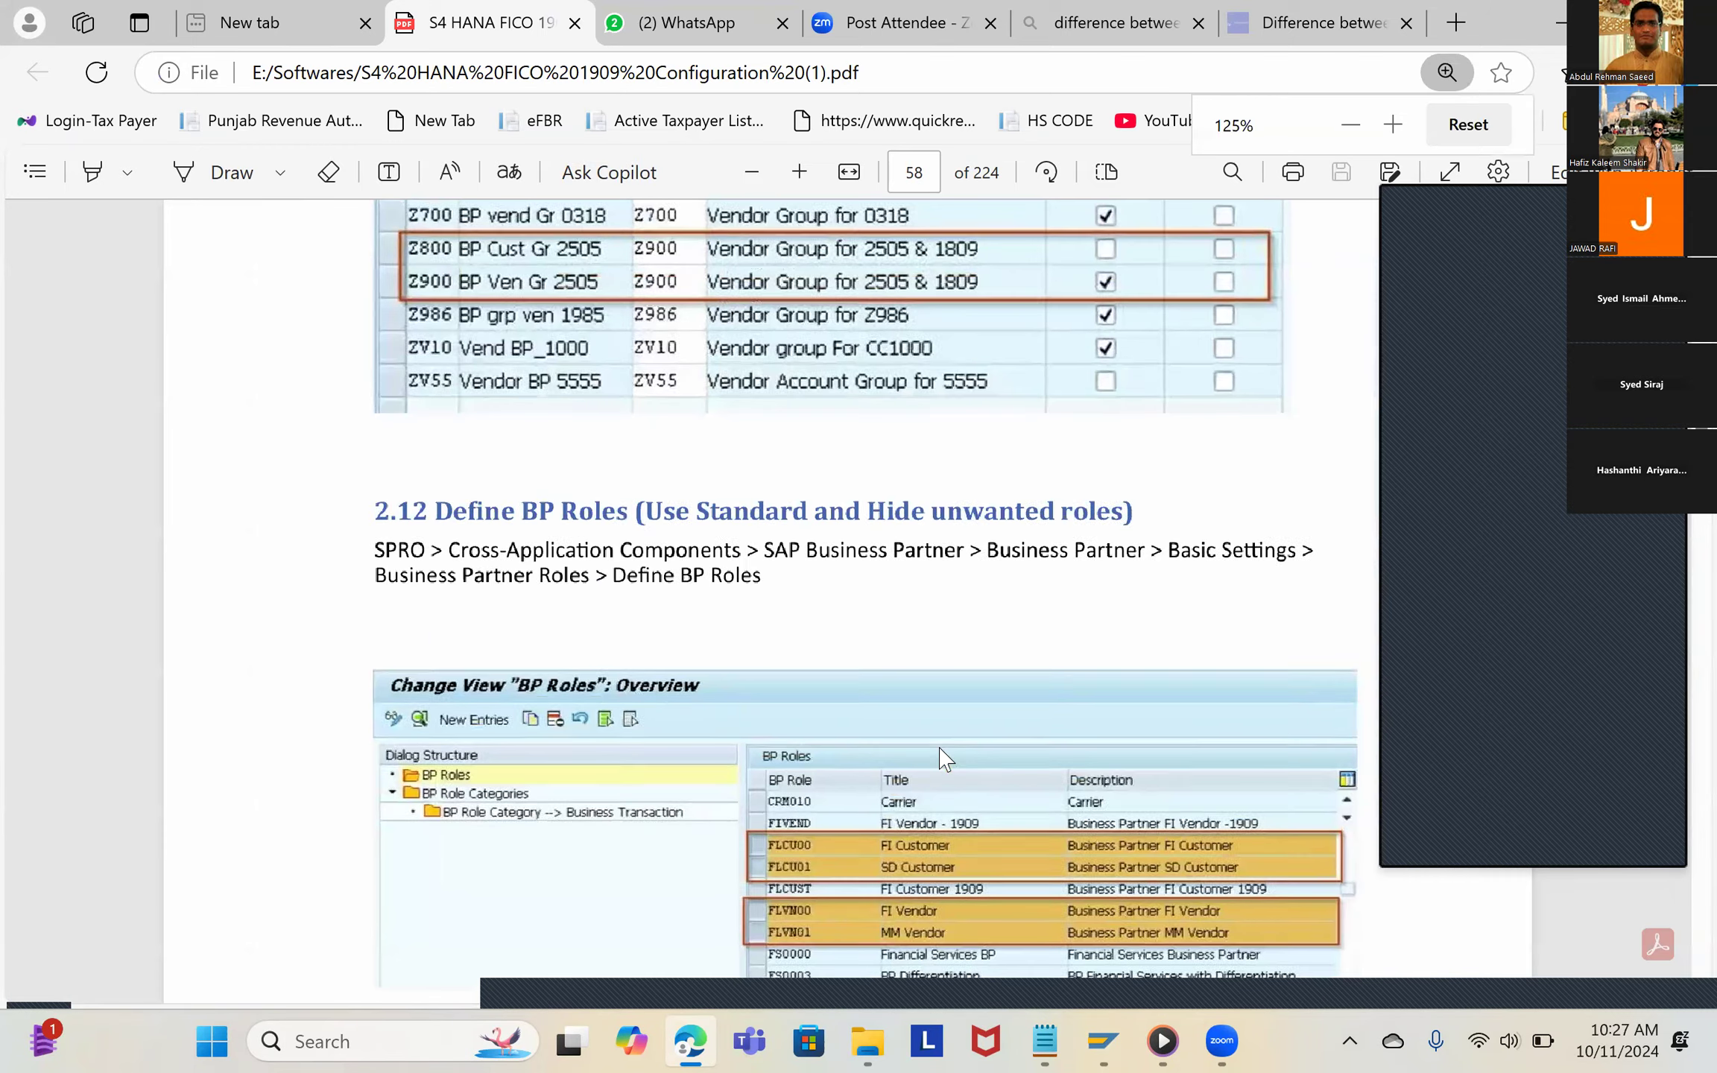
pyautogui.scroll(-2, 924, 742)
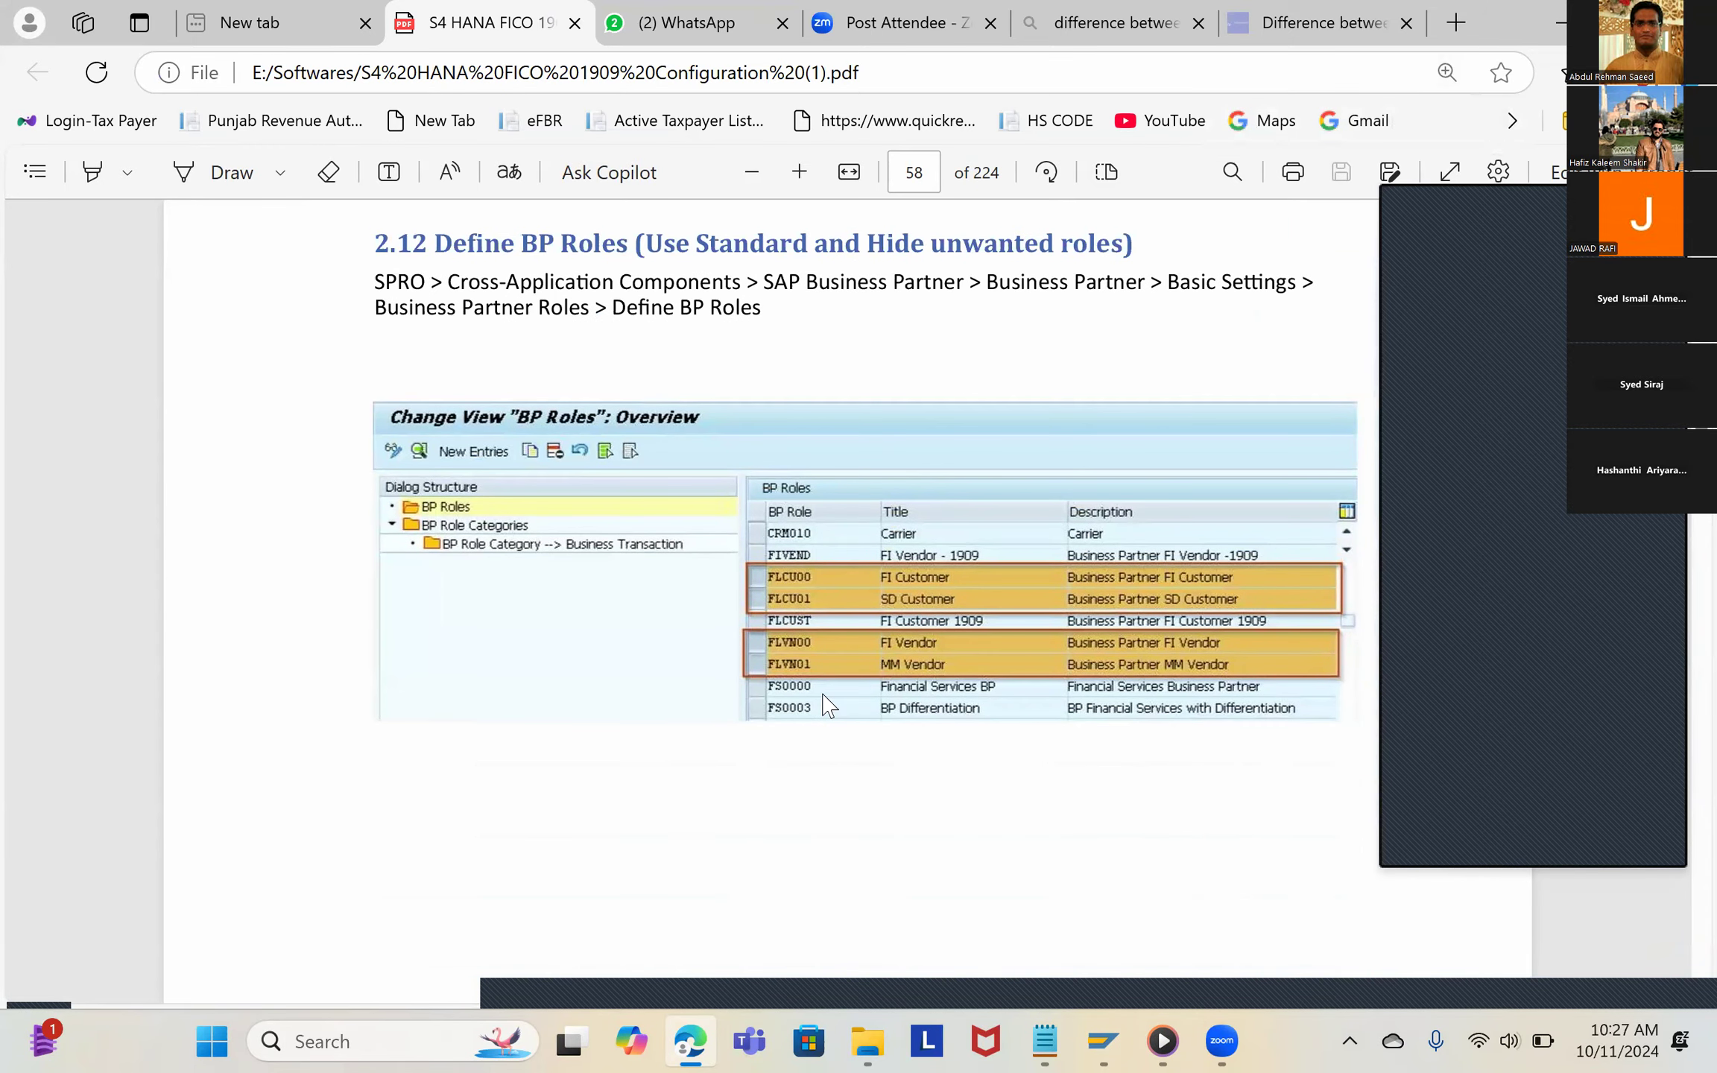
pyautogui.keyDown('ctrl'); pyautogui.scroll(1, 827, 705); pyautogui.keyUp('ctrl')
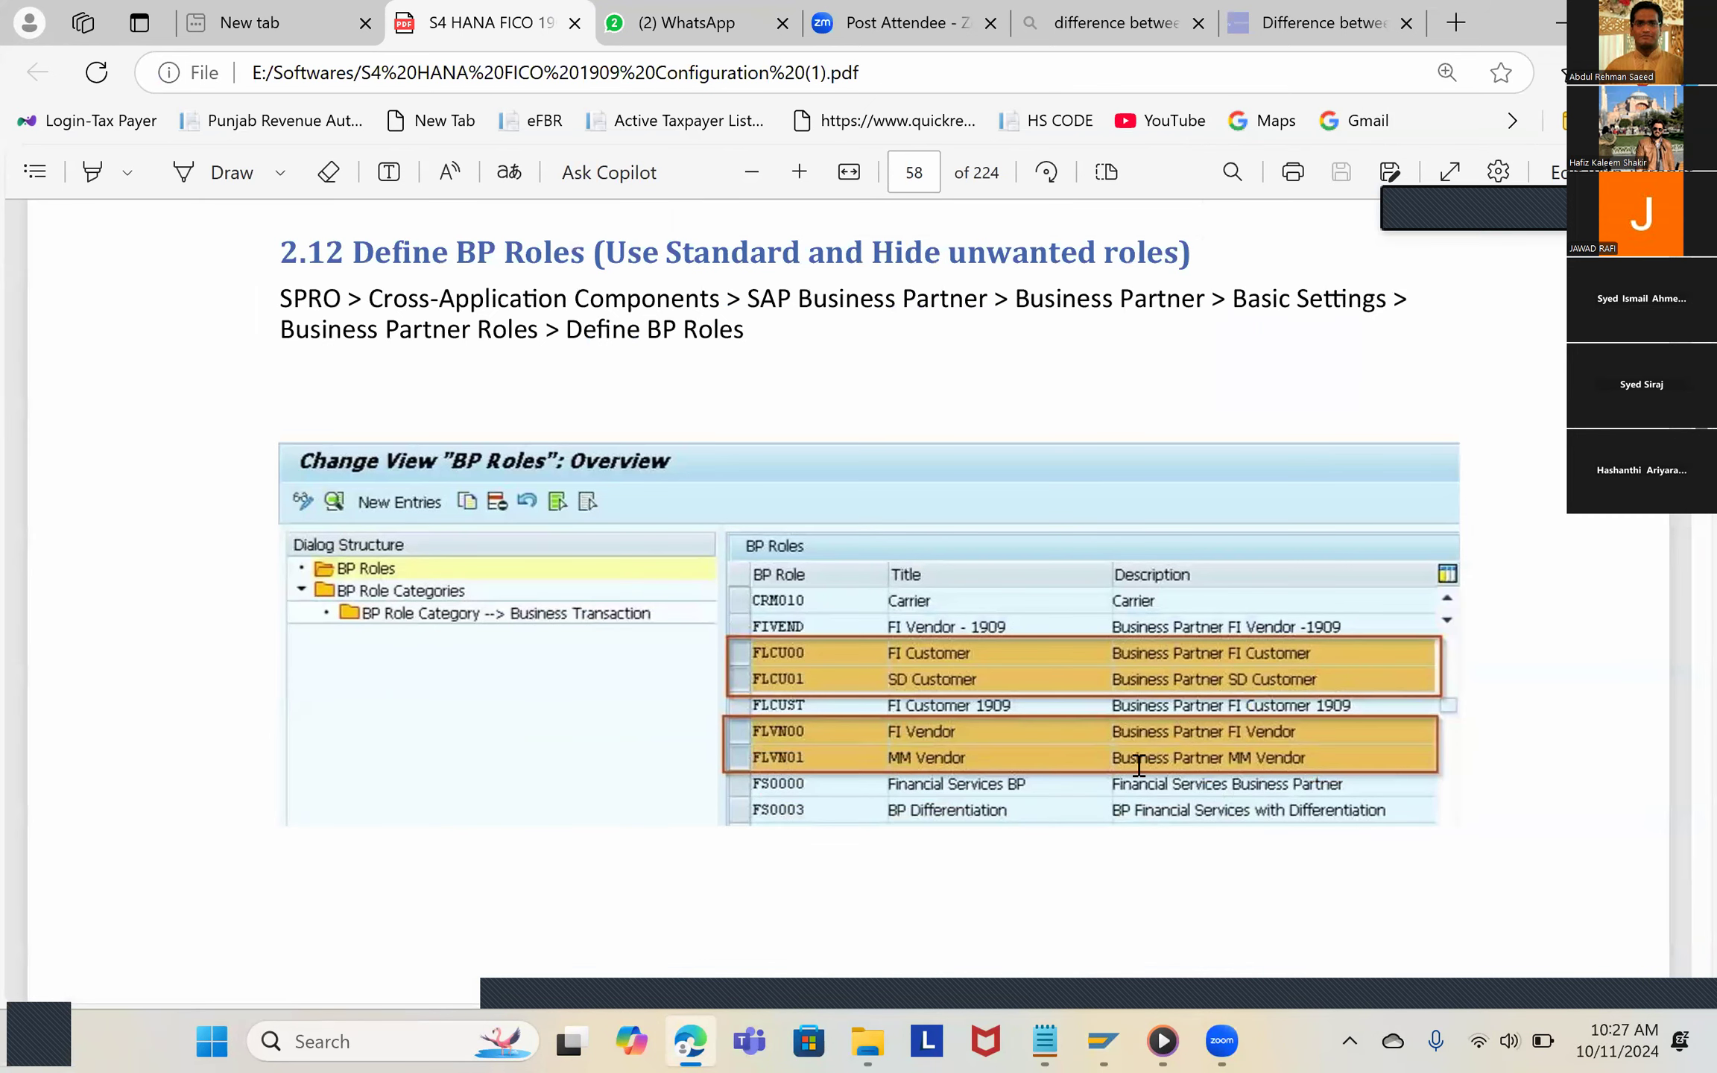
pyautogui.scroll(-6, 1139, 765)
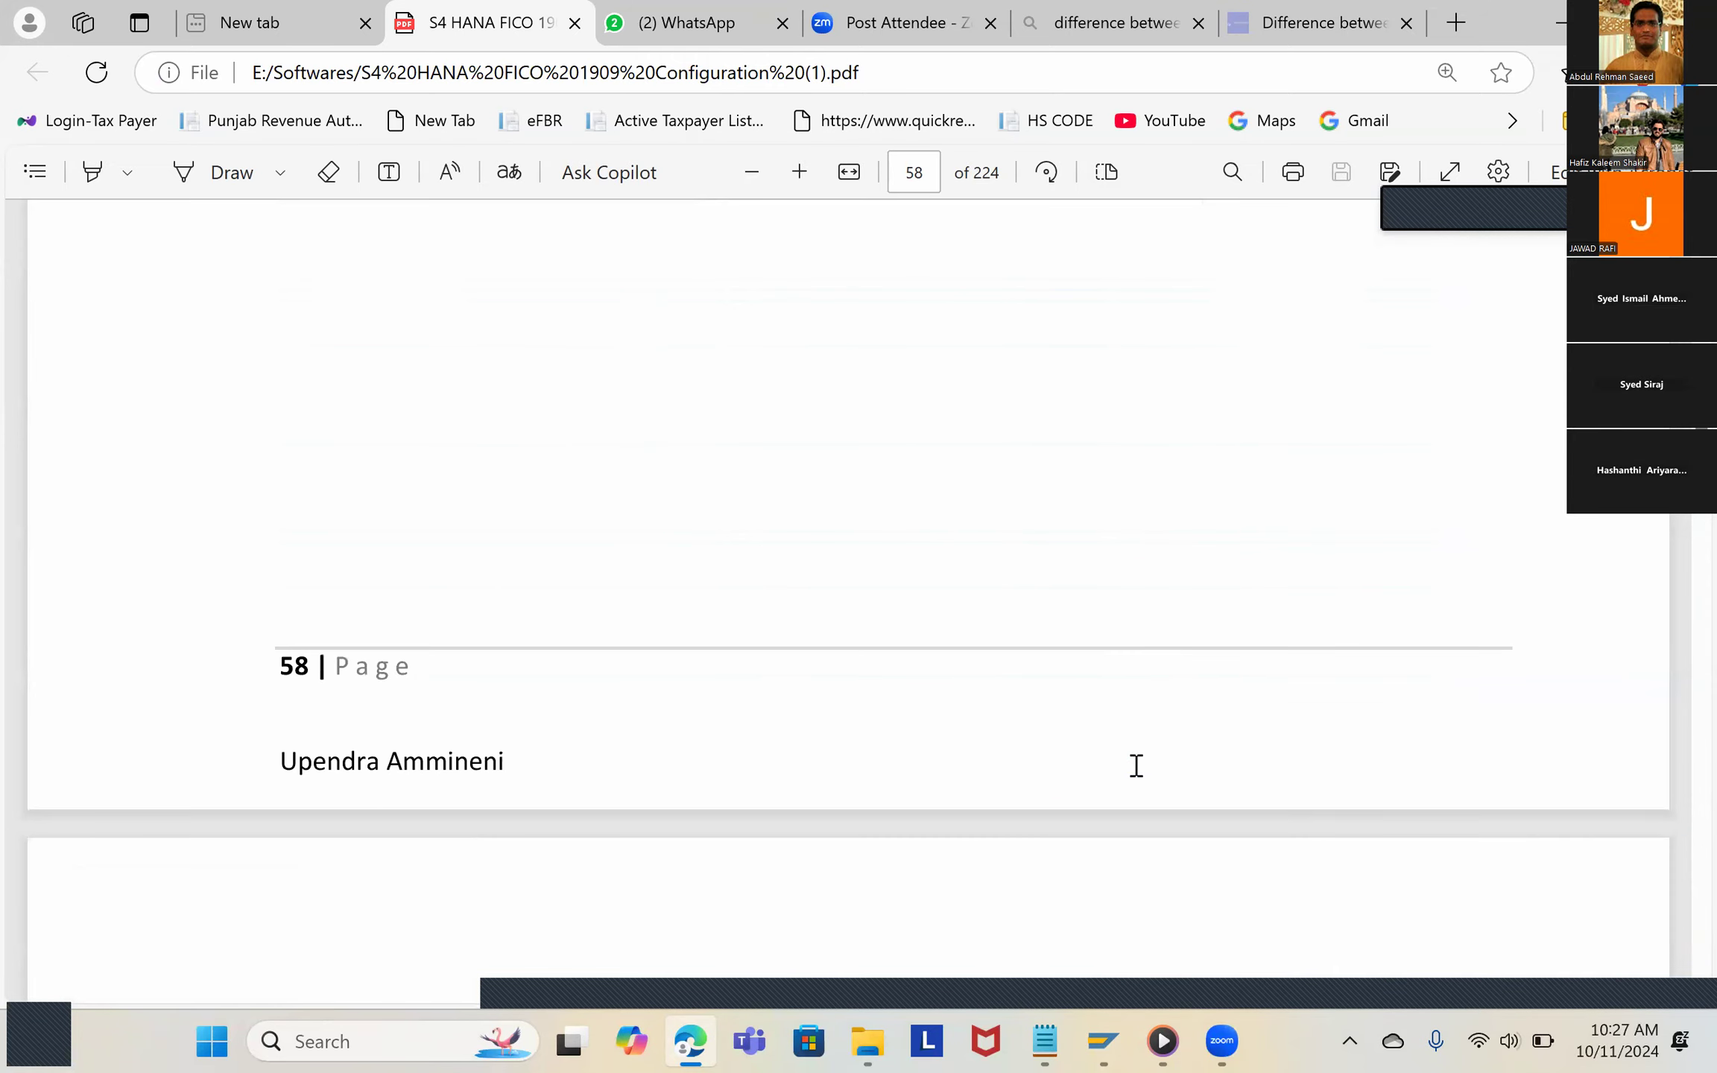
pyautogui.scroll(-6, 1136, 766)
pyautogui.scroll(-14, 1136, 766)
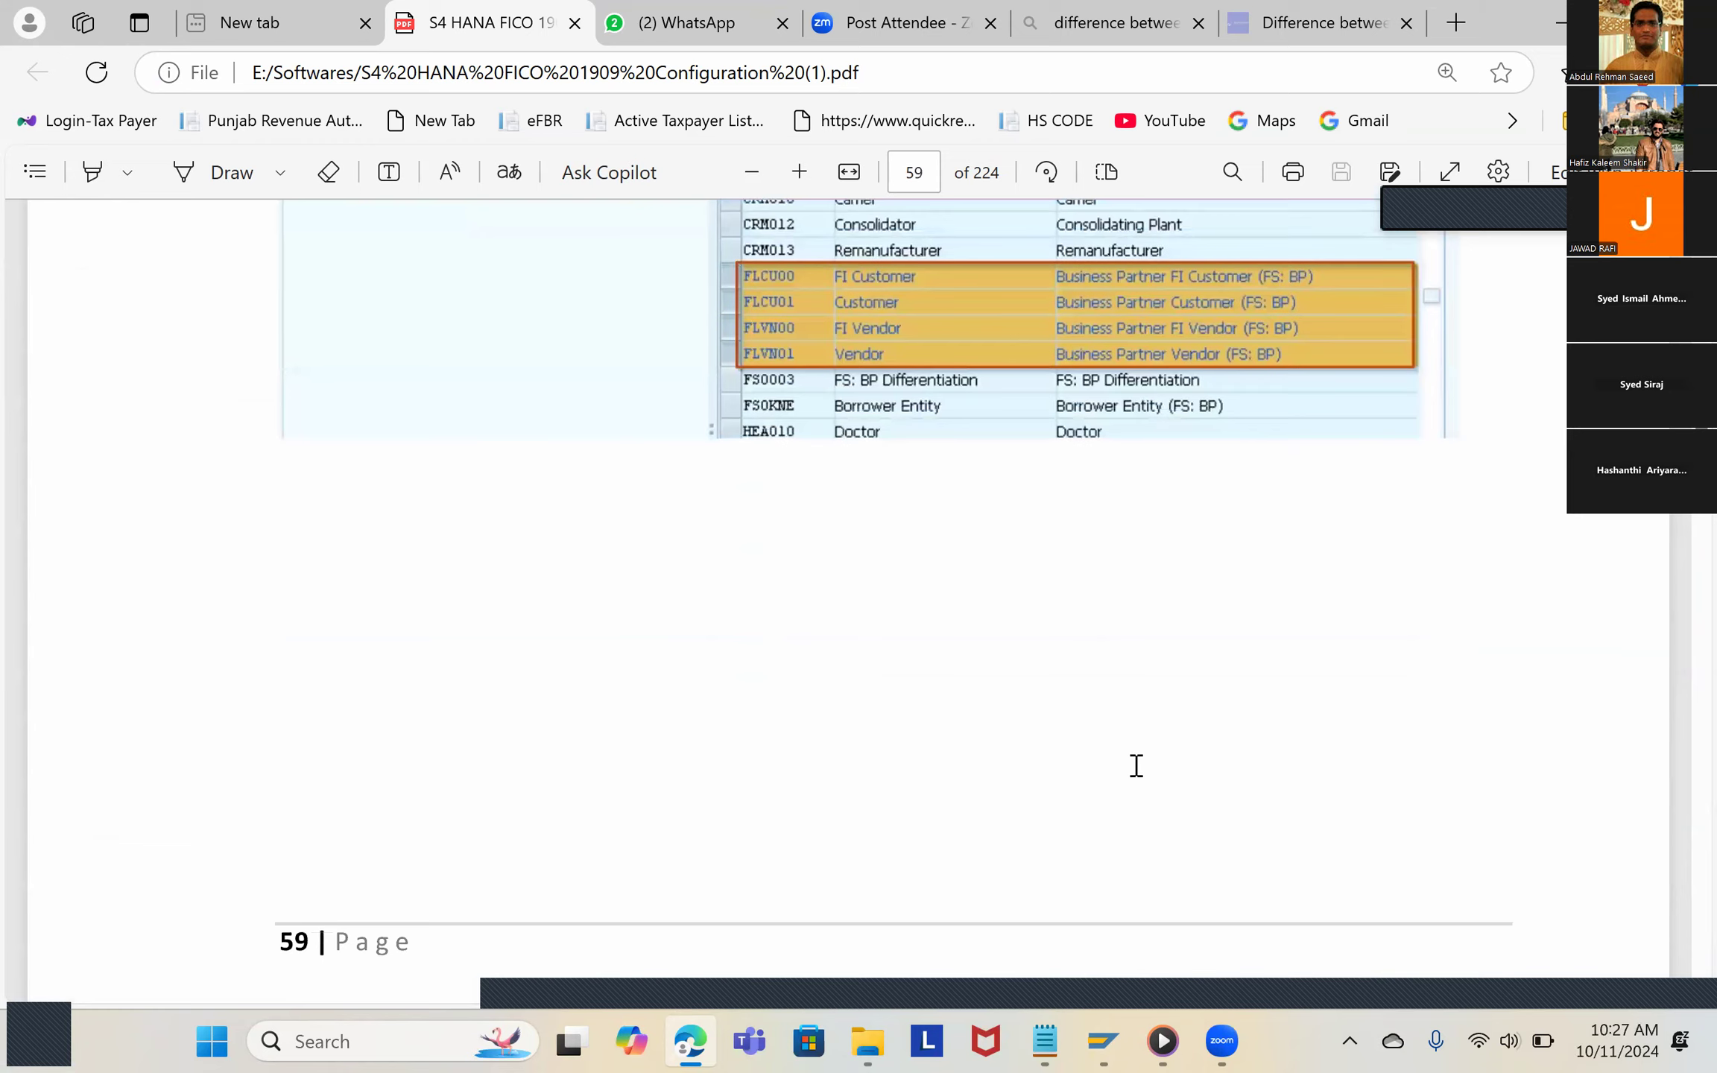
pyautogui.scroll(3, 1136, 766)
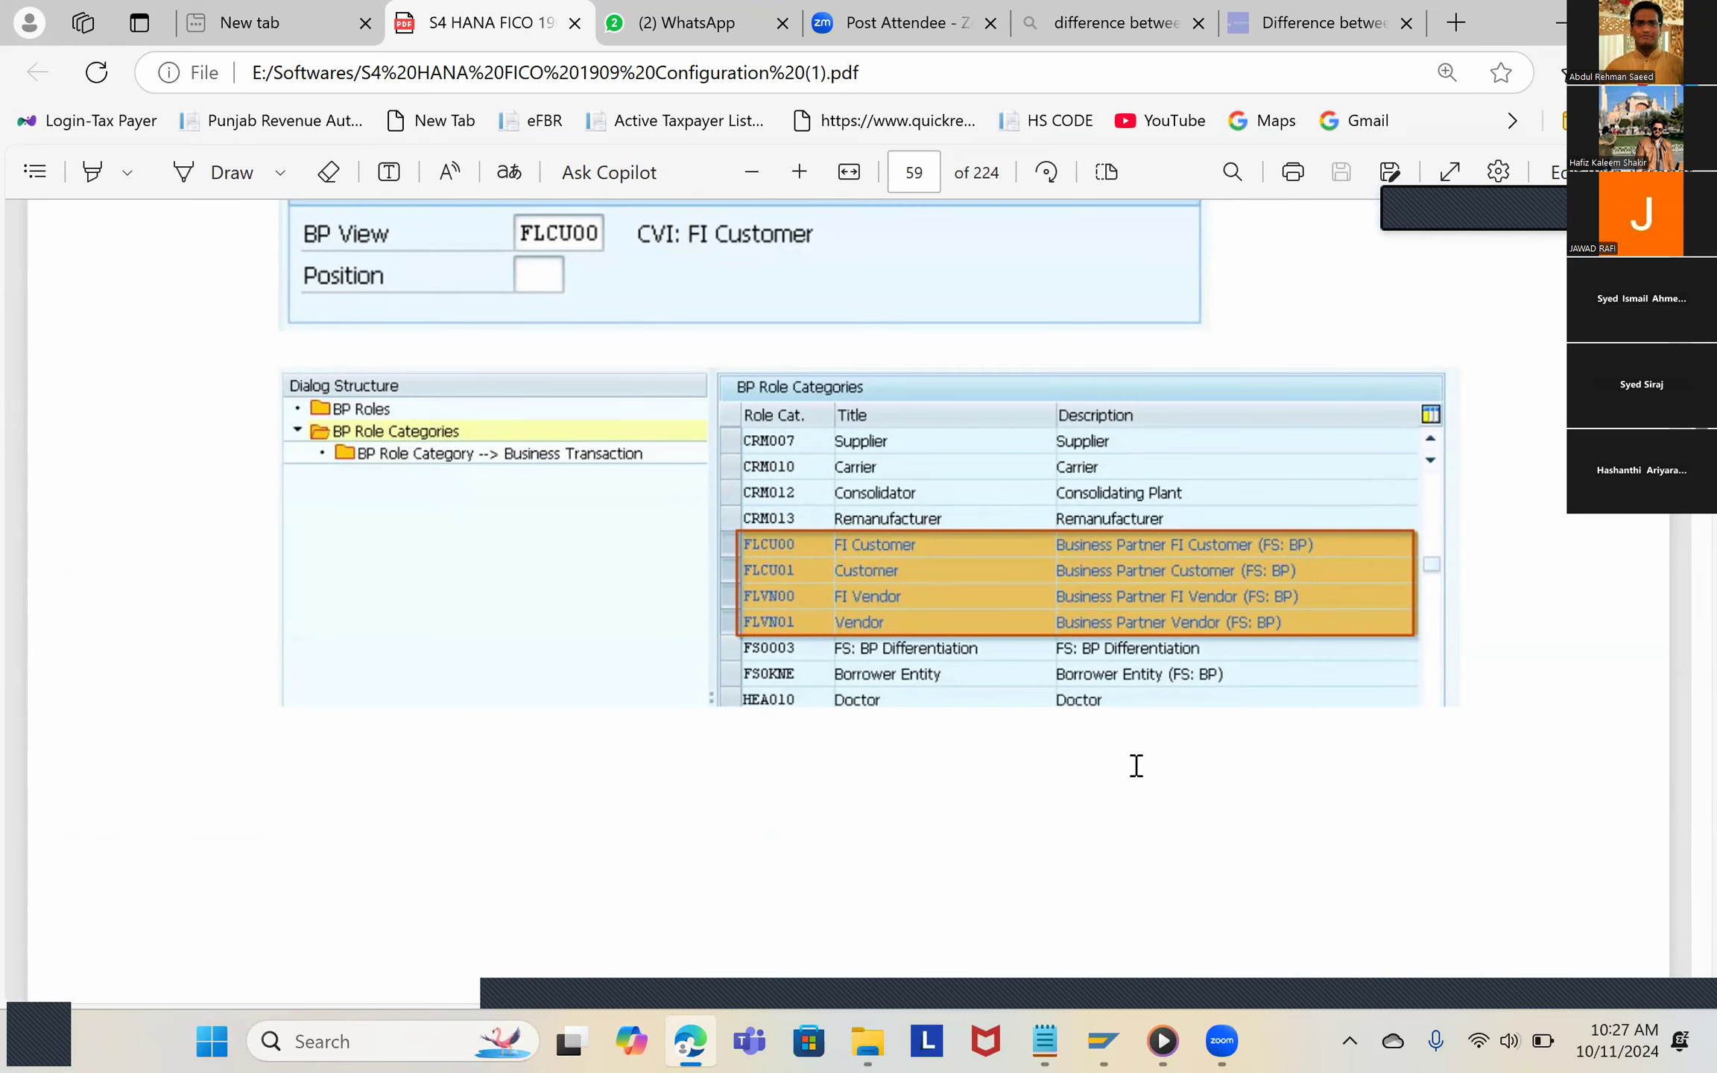
pyautogui.scroll(-8, 1136, 766)
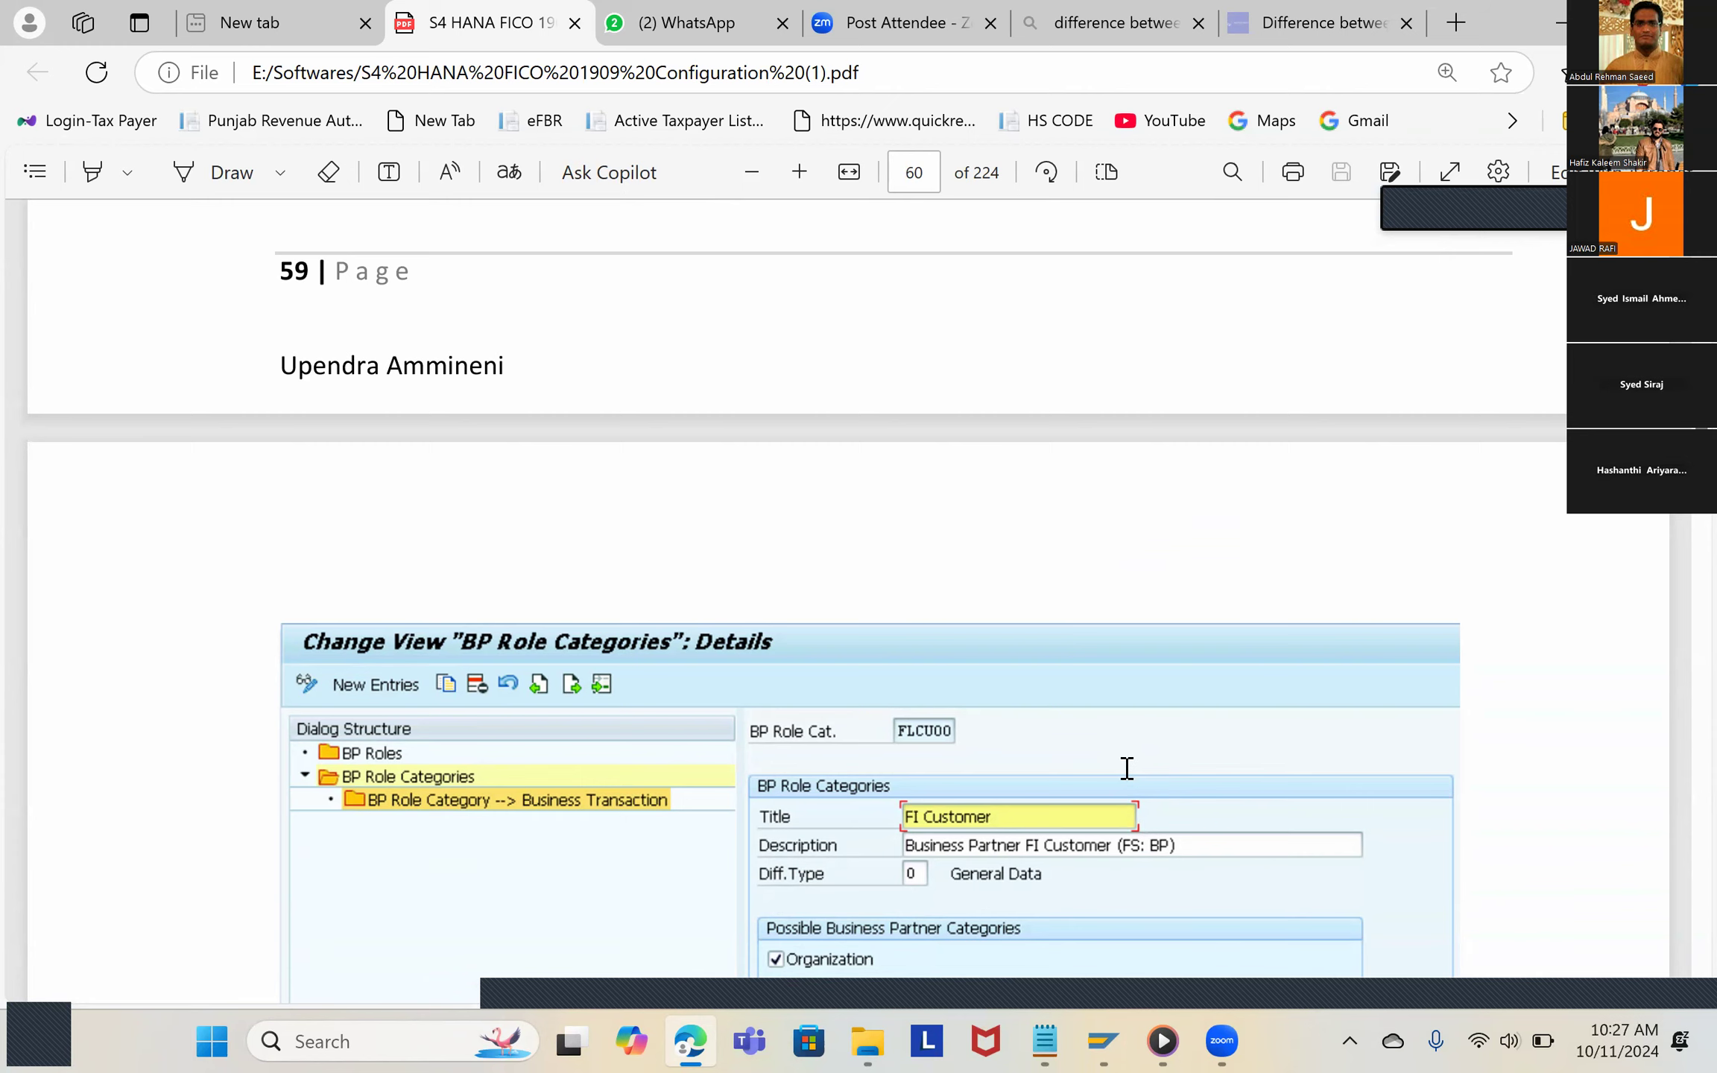
# Step: Examine section 2.13 Synchronization Objects in the guide through page 61, rechecking the BP role settings of section 2.12
pyautogui.scroll(-10, 1127, 769)
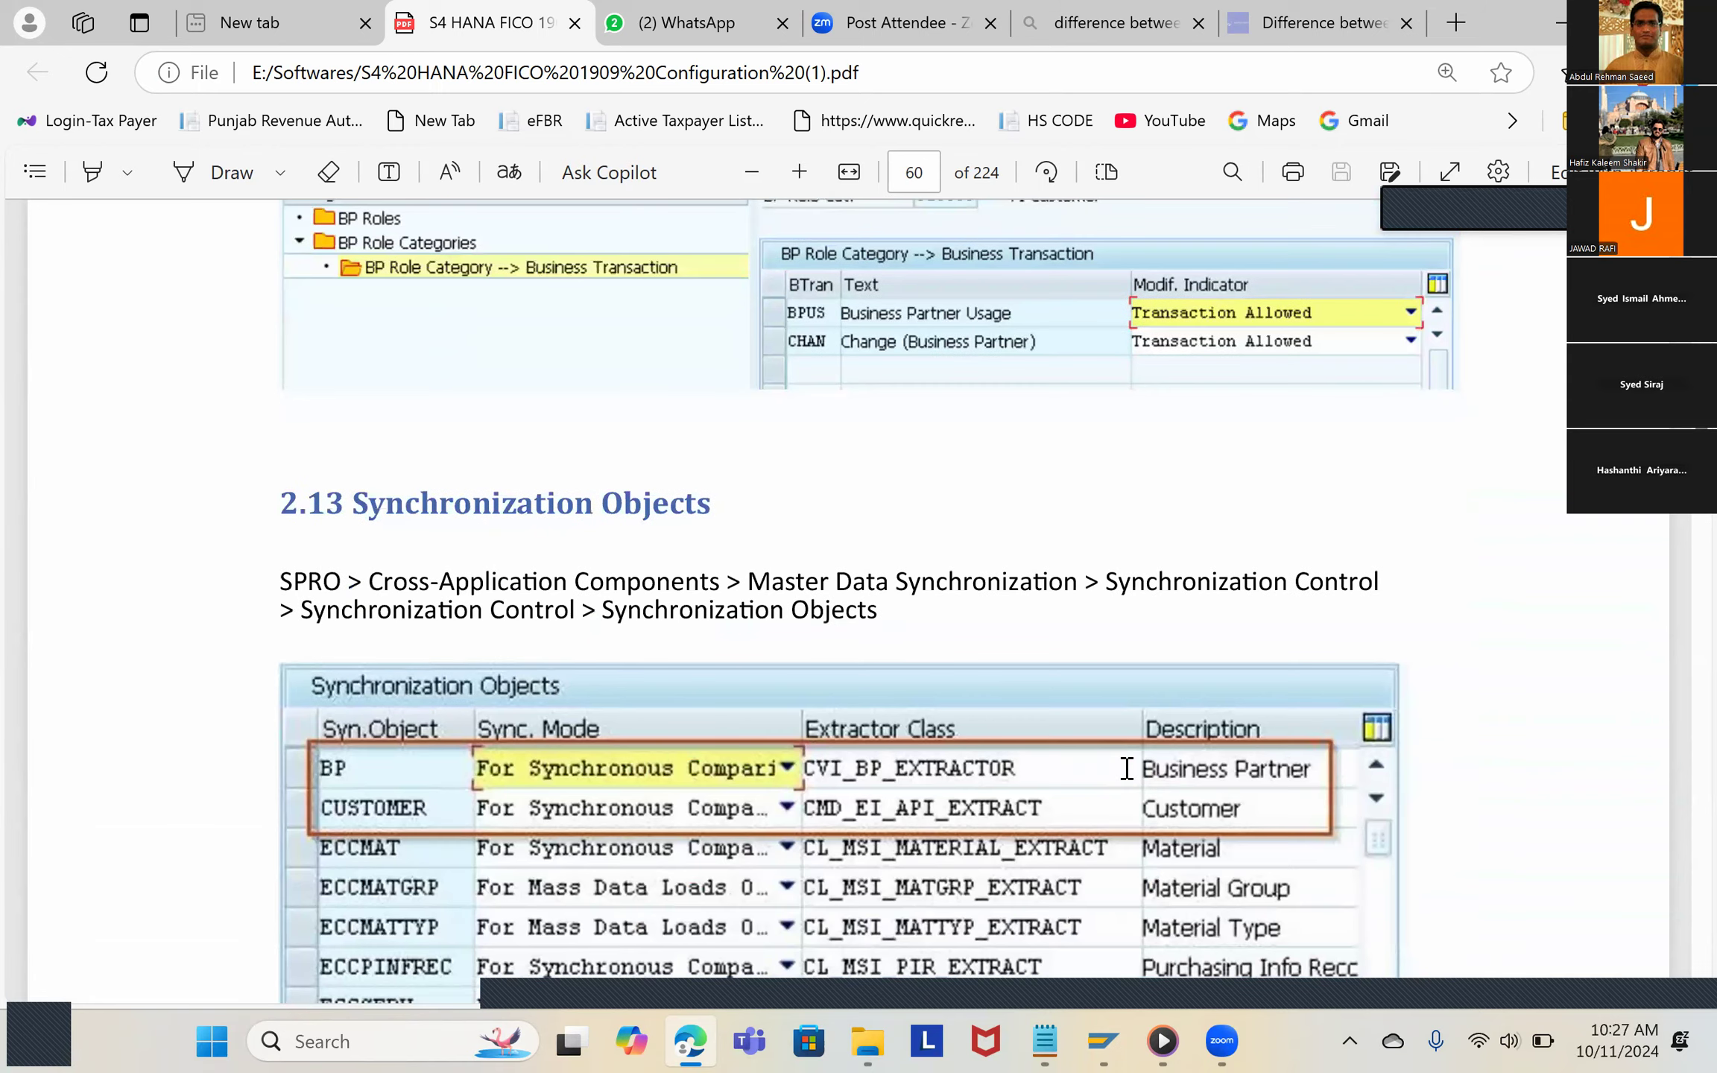
pyautogui.scroll(-2, 1127, 769)
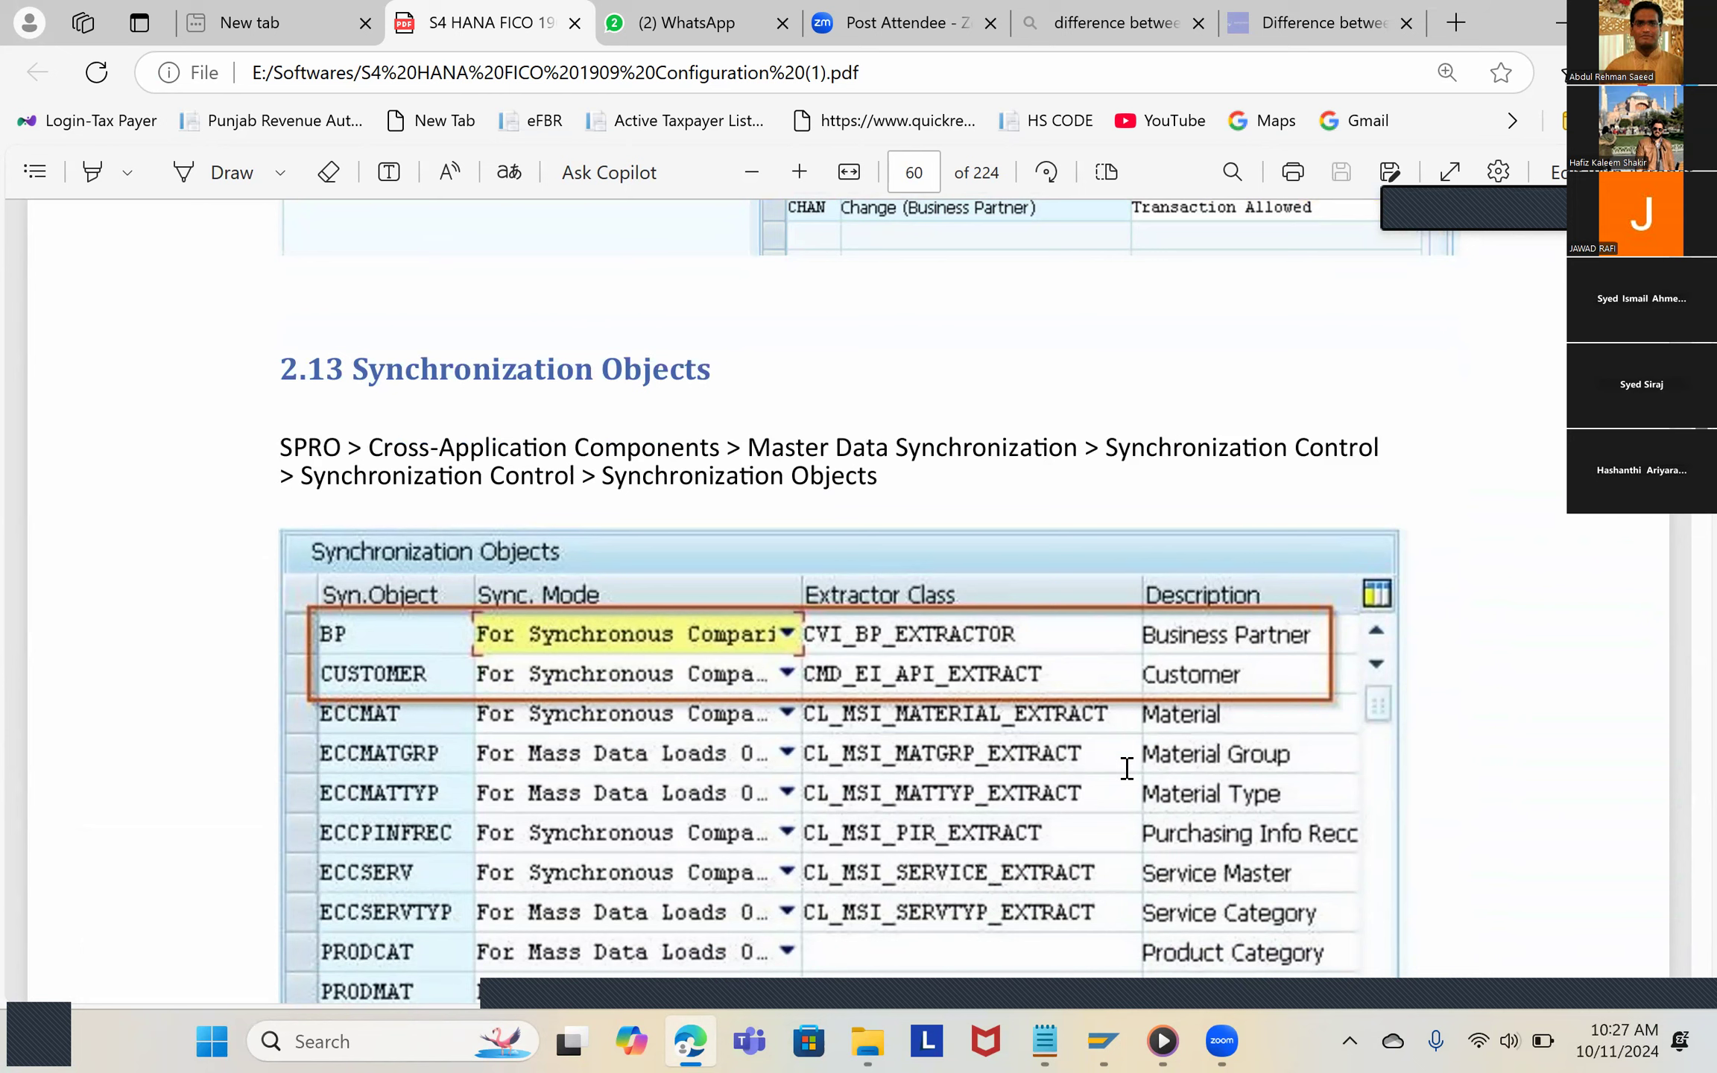
pyautogui.scroll(-2, 1125, 771)
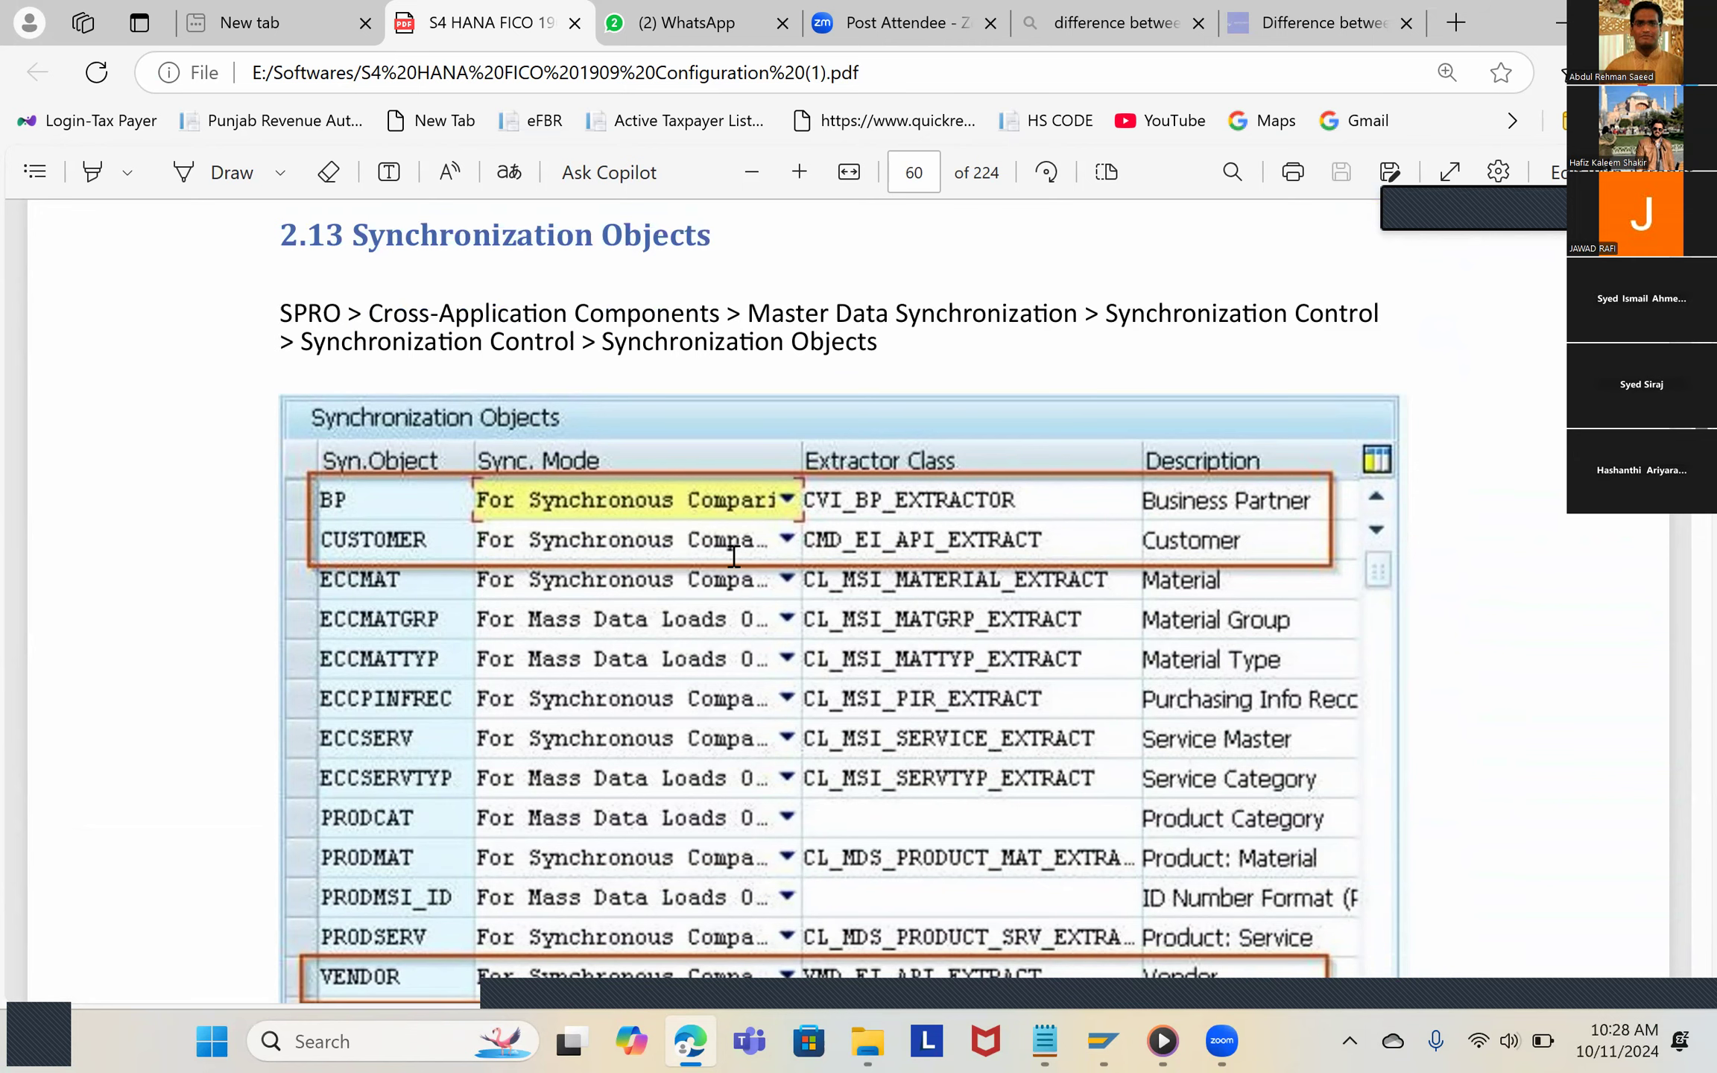
pyautogui.scroll(15, 734, 556)
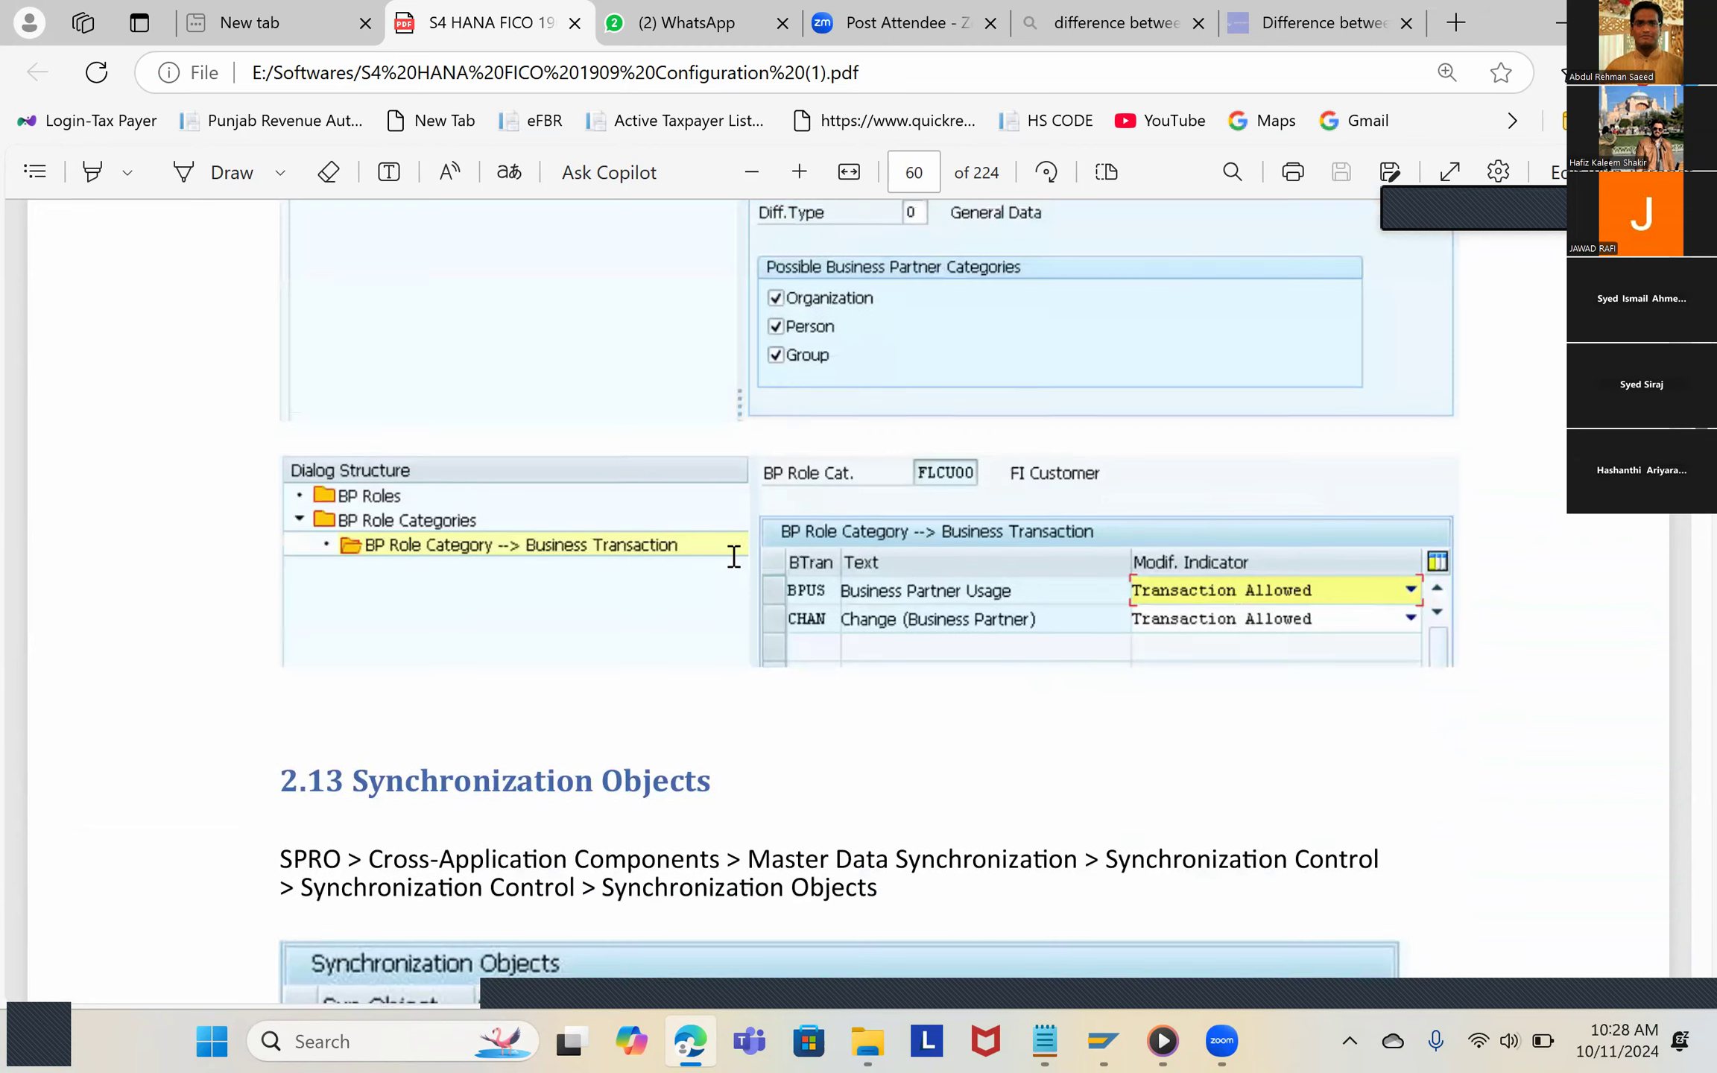
pyautogui.scroll(15, 735, 556)
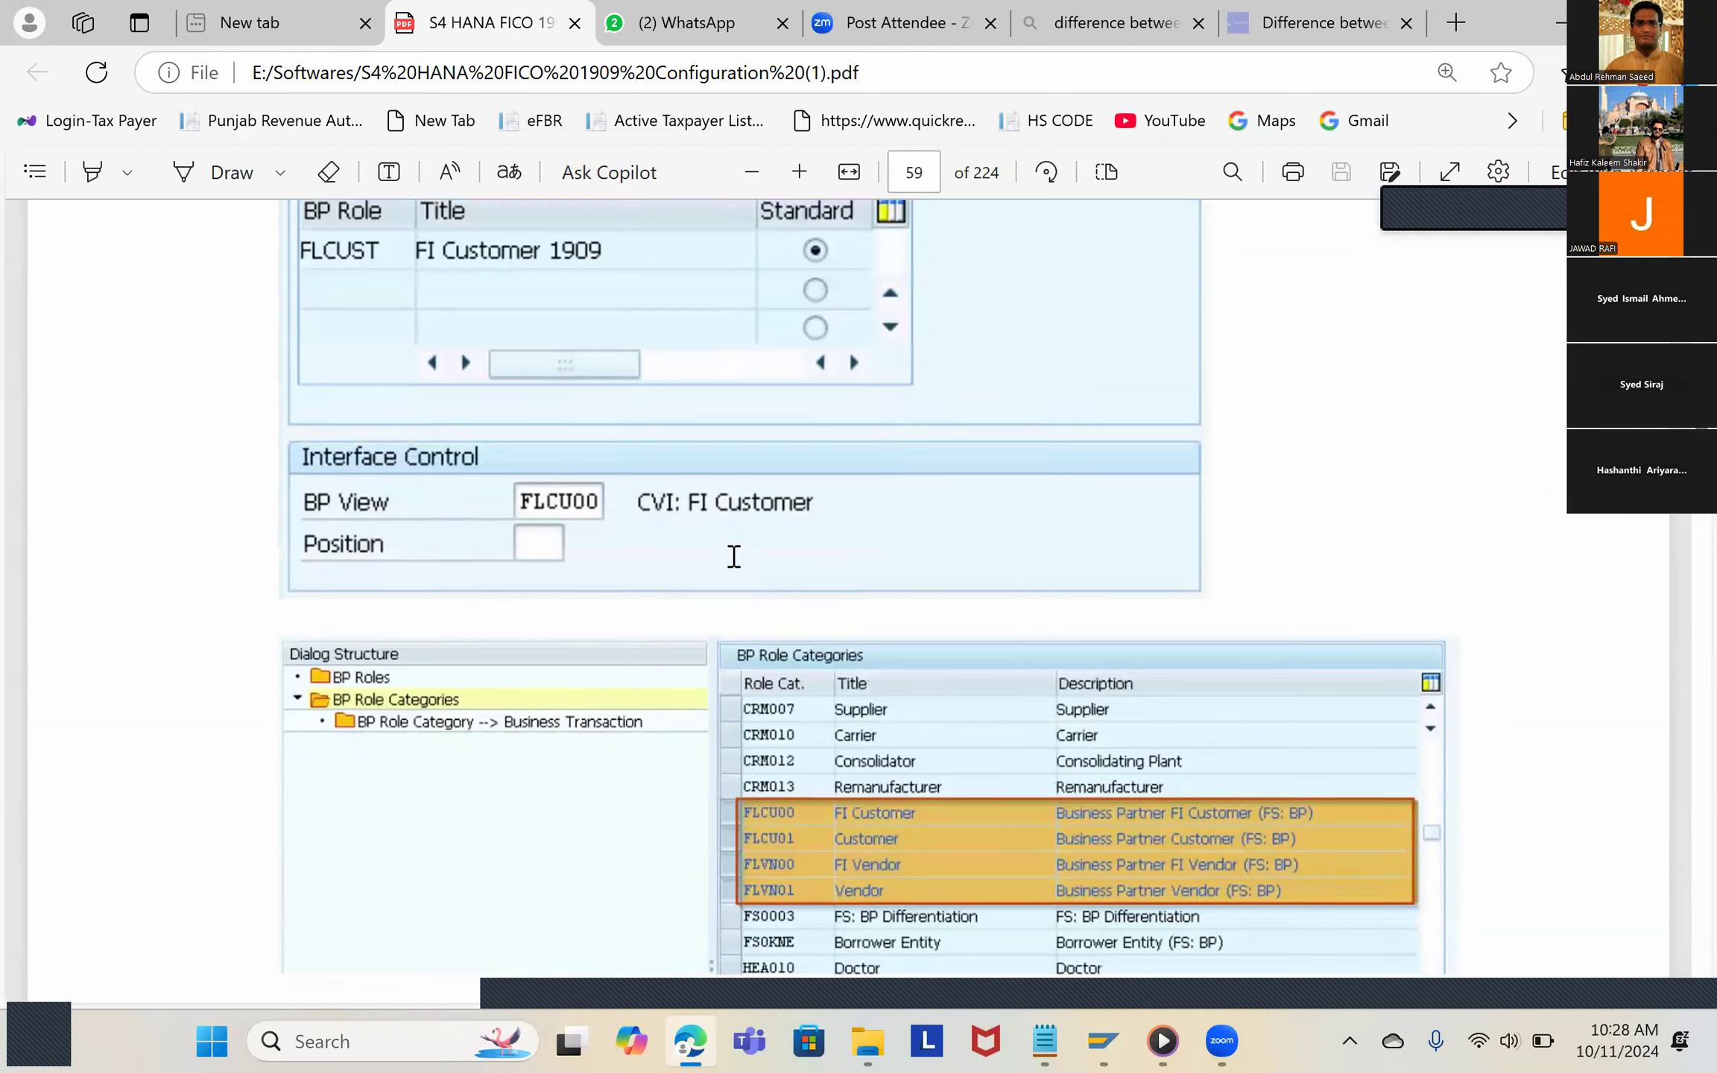
pyautogui.scroll(15, 735, 568)
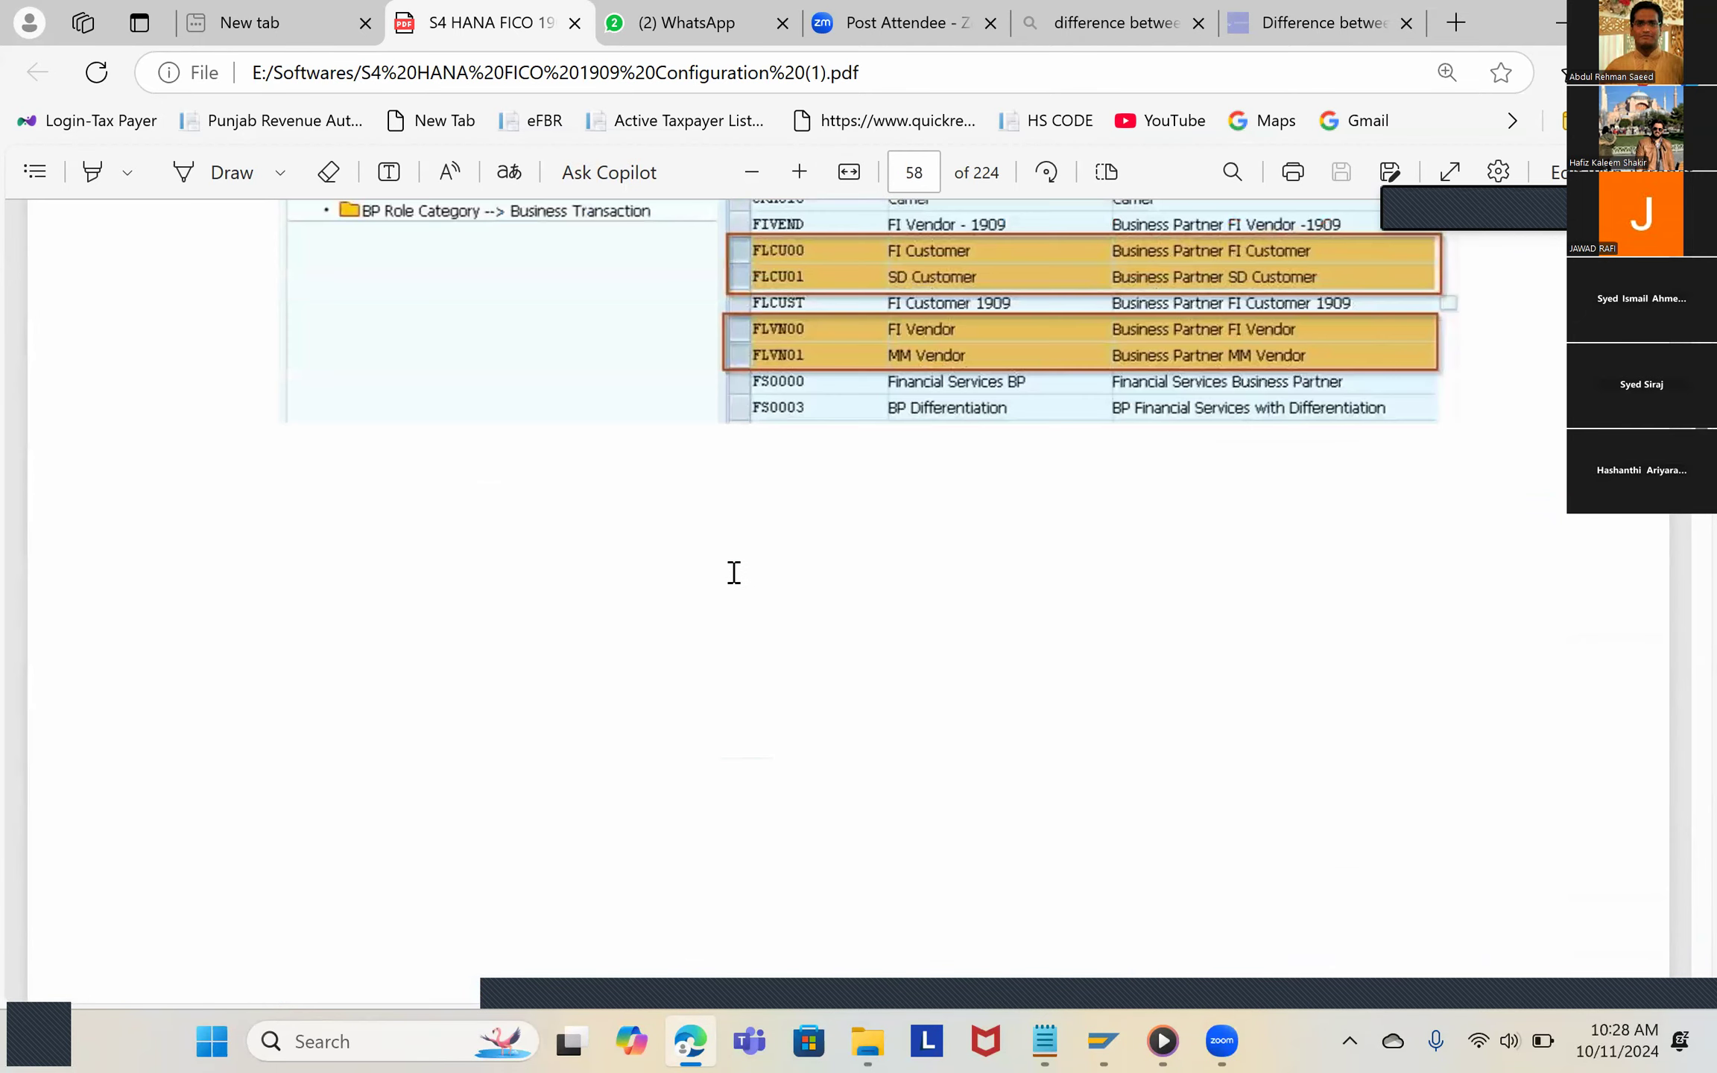
pyautogui.scroll(-4, 734, 573)
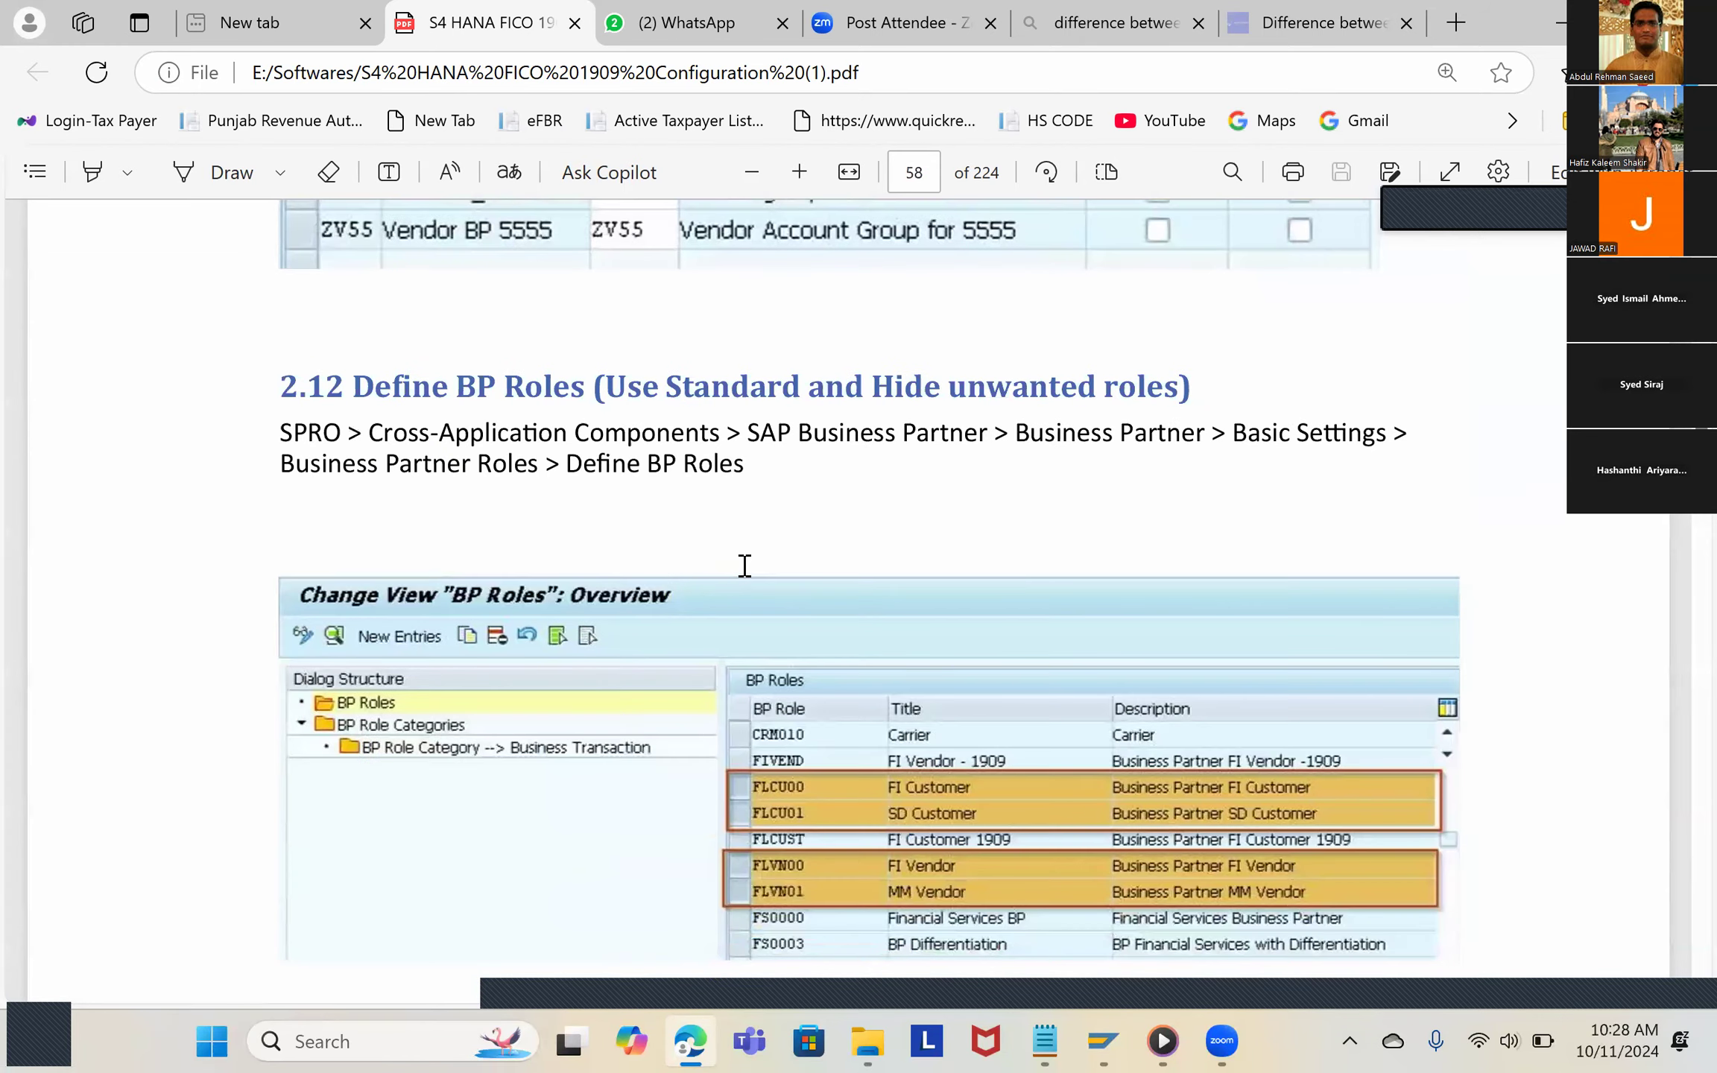
pyautogui.scroll(-12, 744, 568)
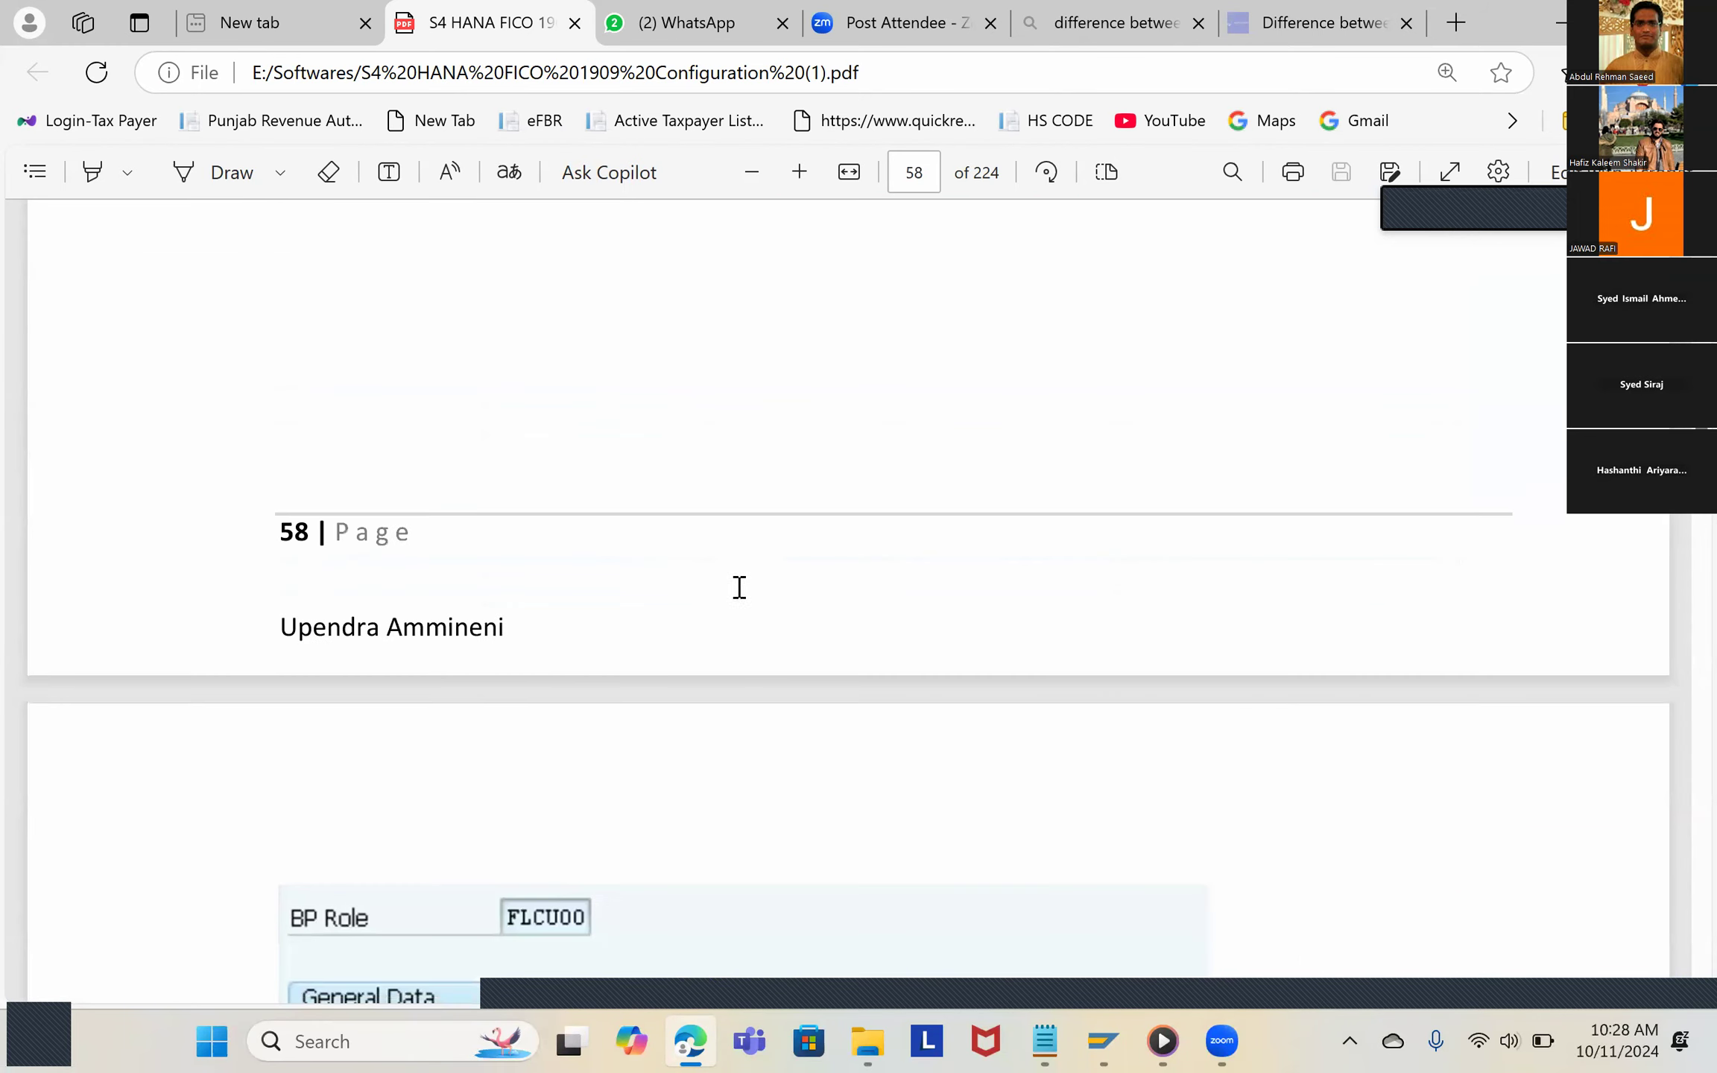
pyautogui.scroll(-15, 742, 593)
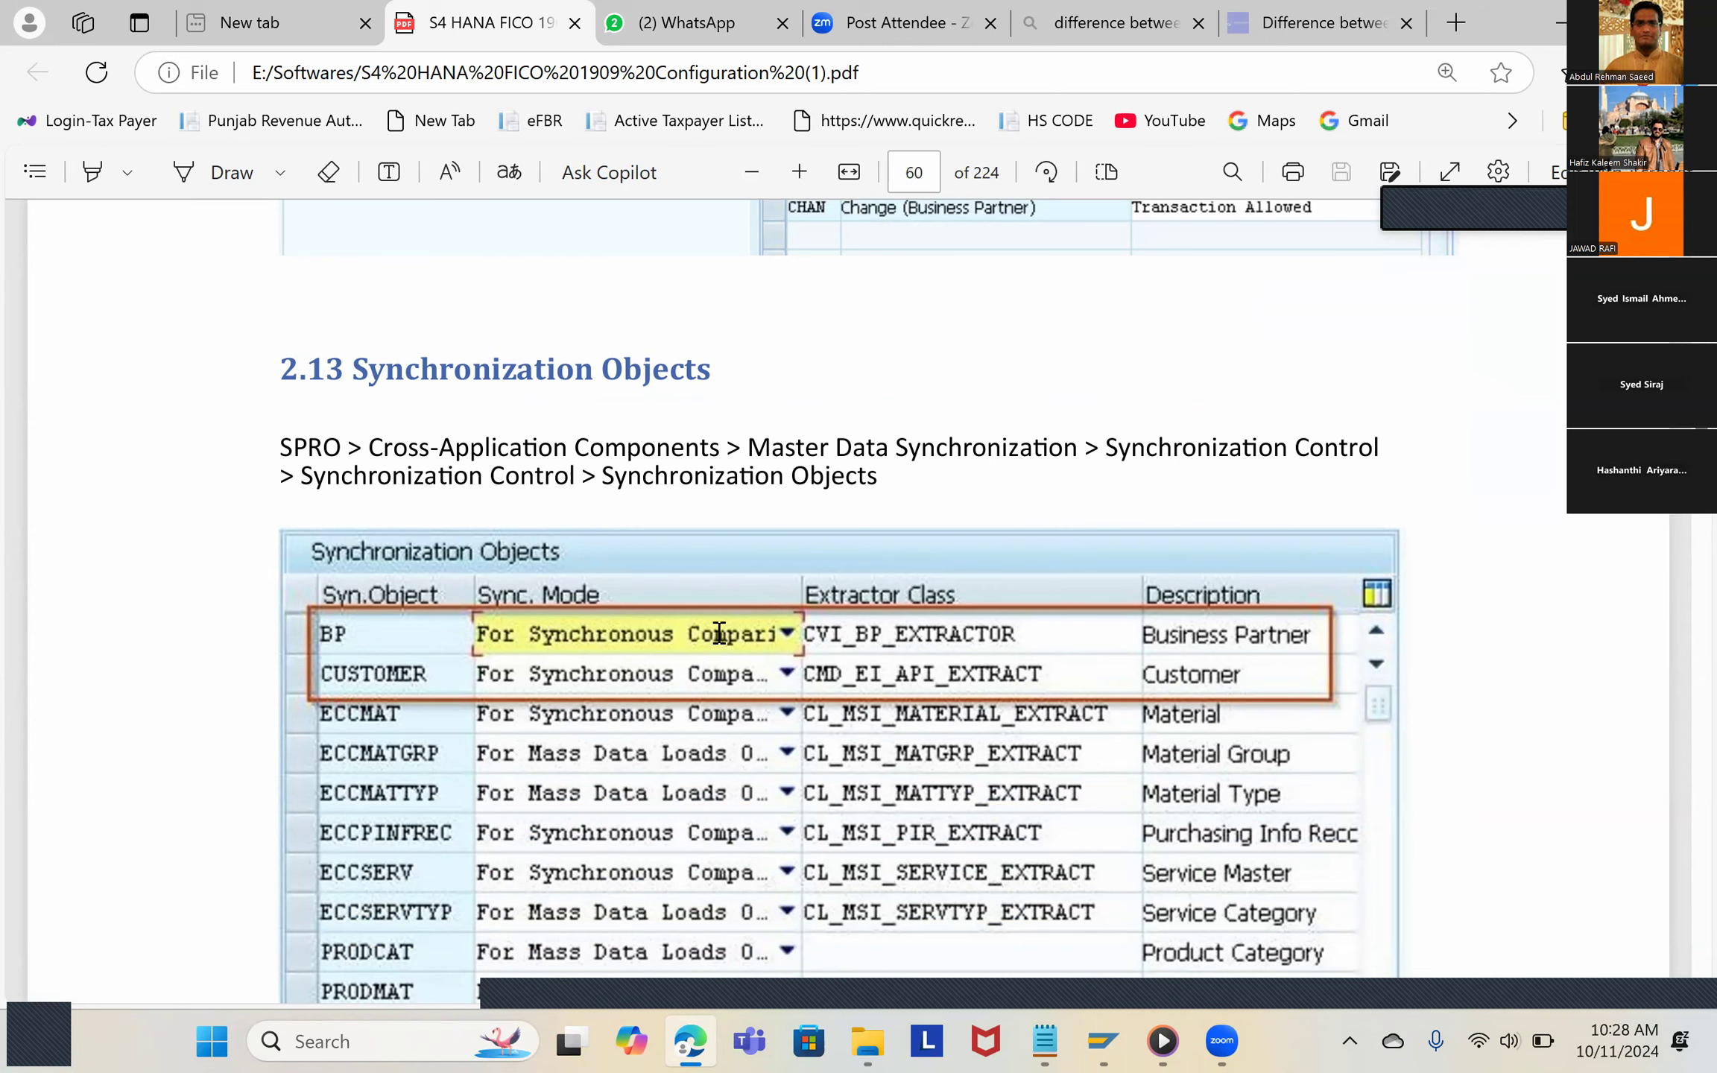
pyautogui.scroll(-2, 720, 633)
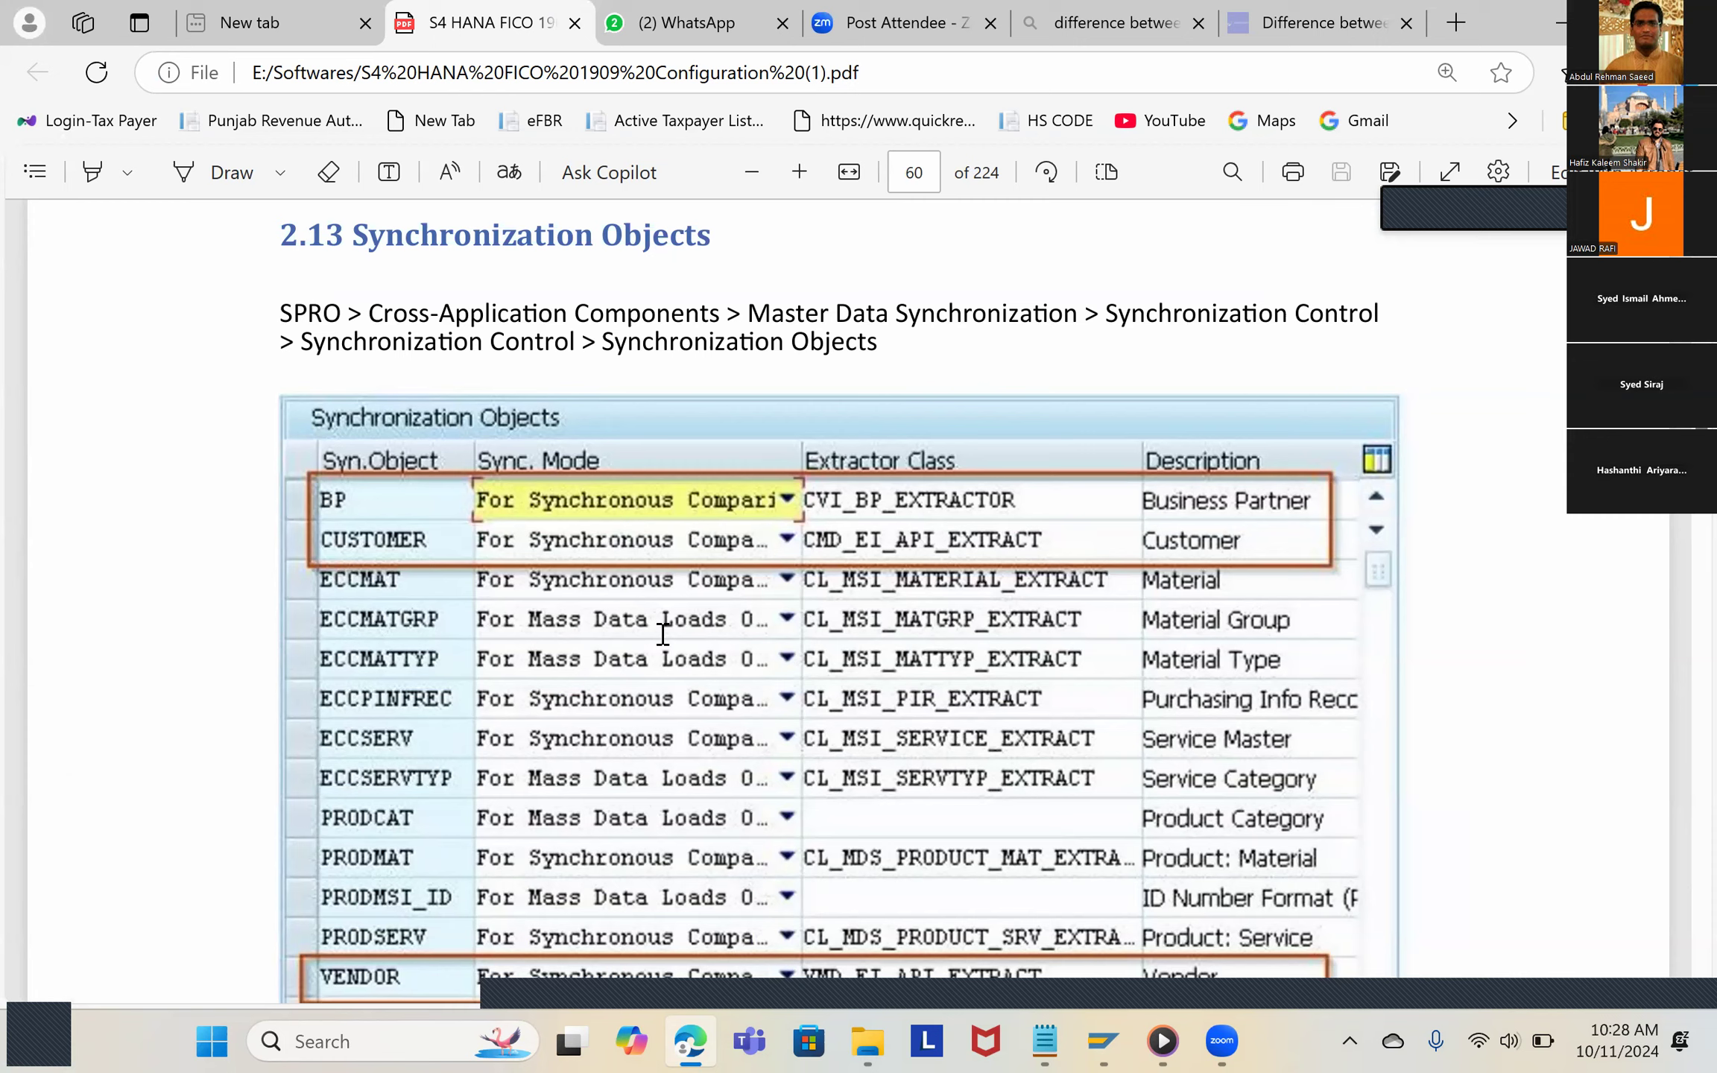
pyautogui.scroll(-1, 656, 634)
pyautogui.scroll(-7, 787, 633)
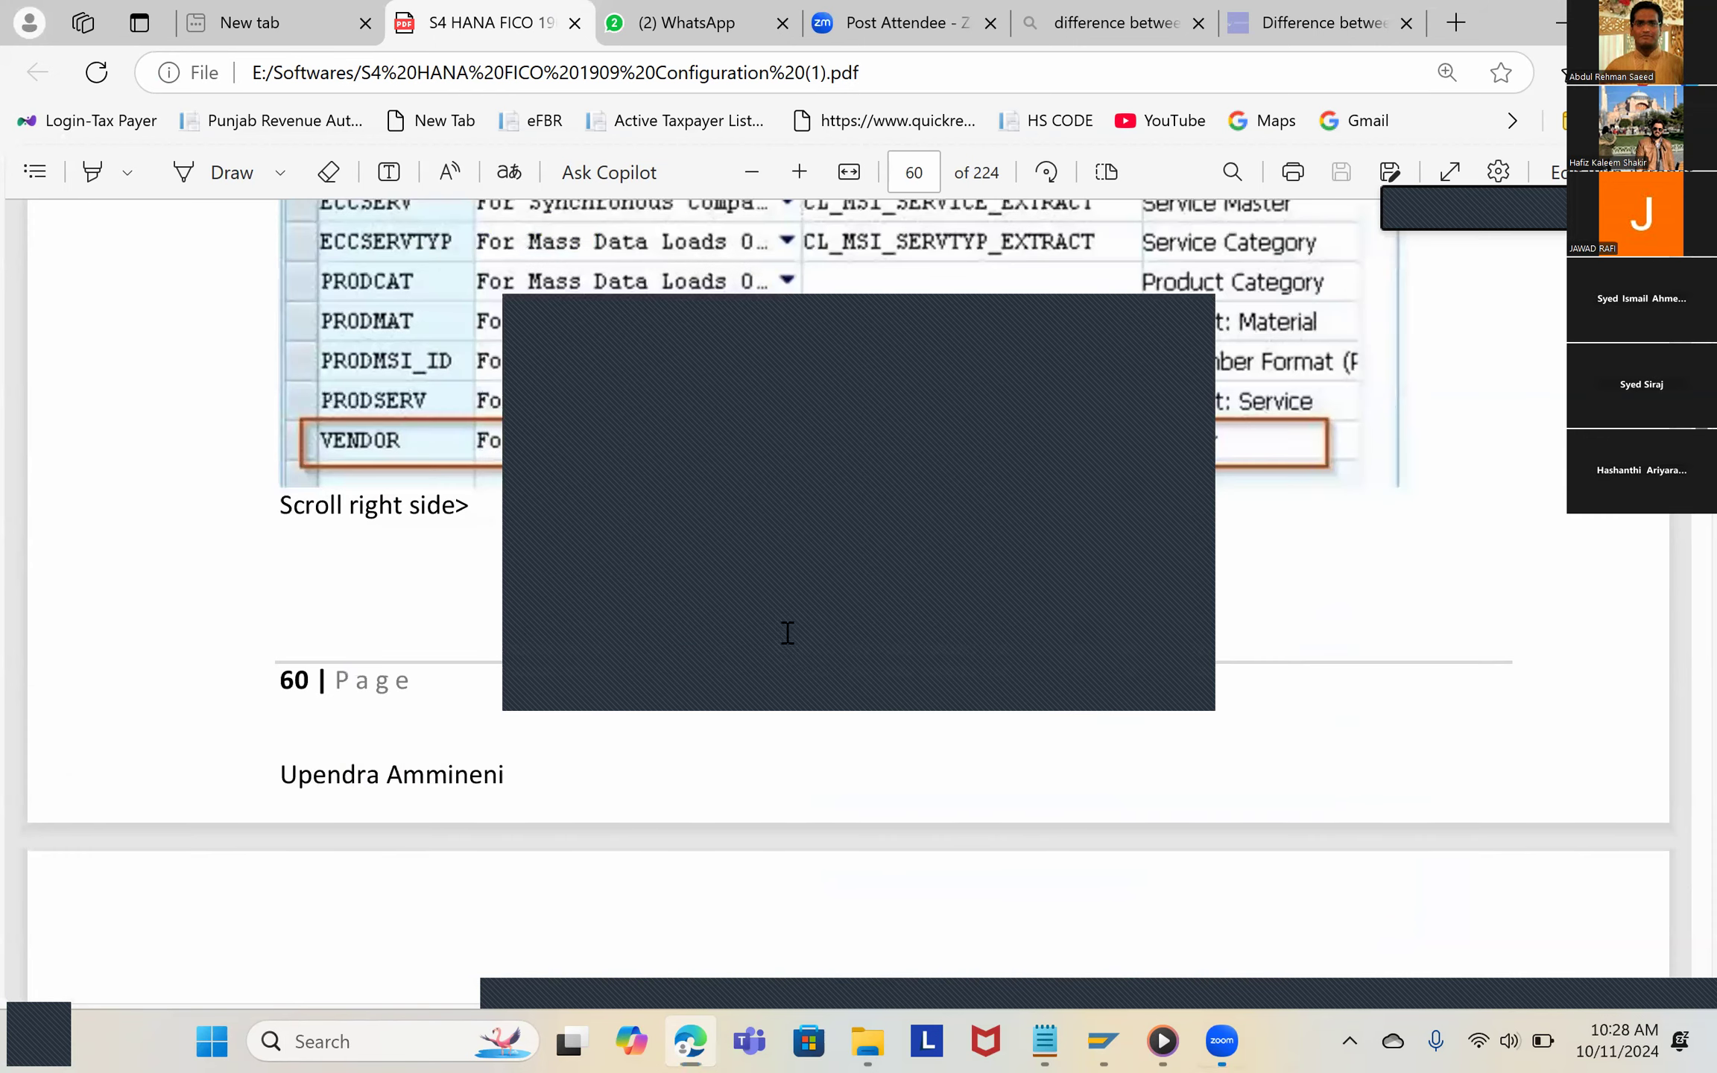
pyautogui.scroll(-5, 540, 609)
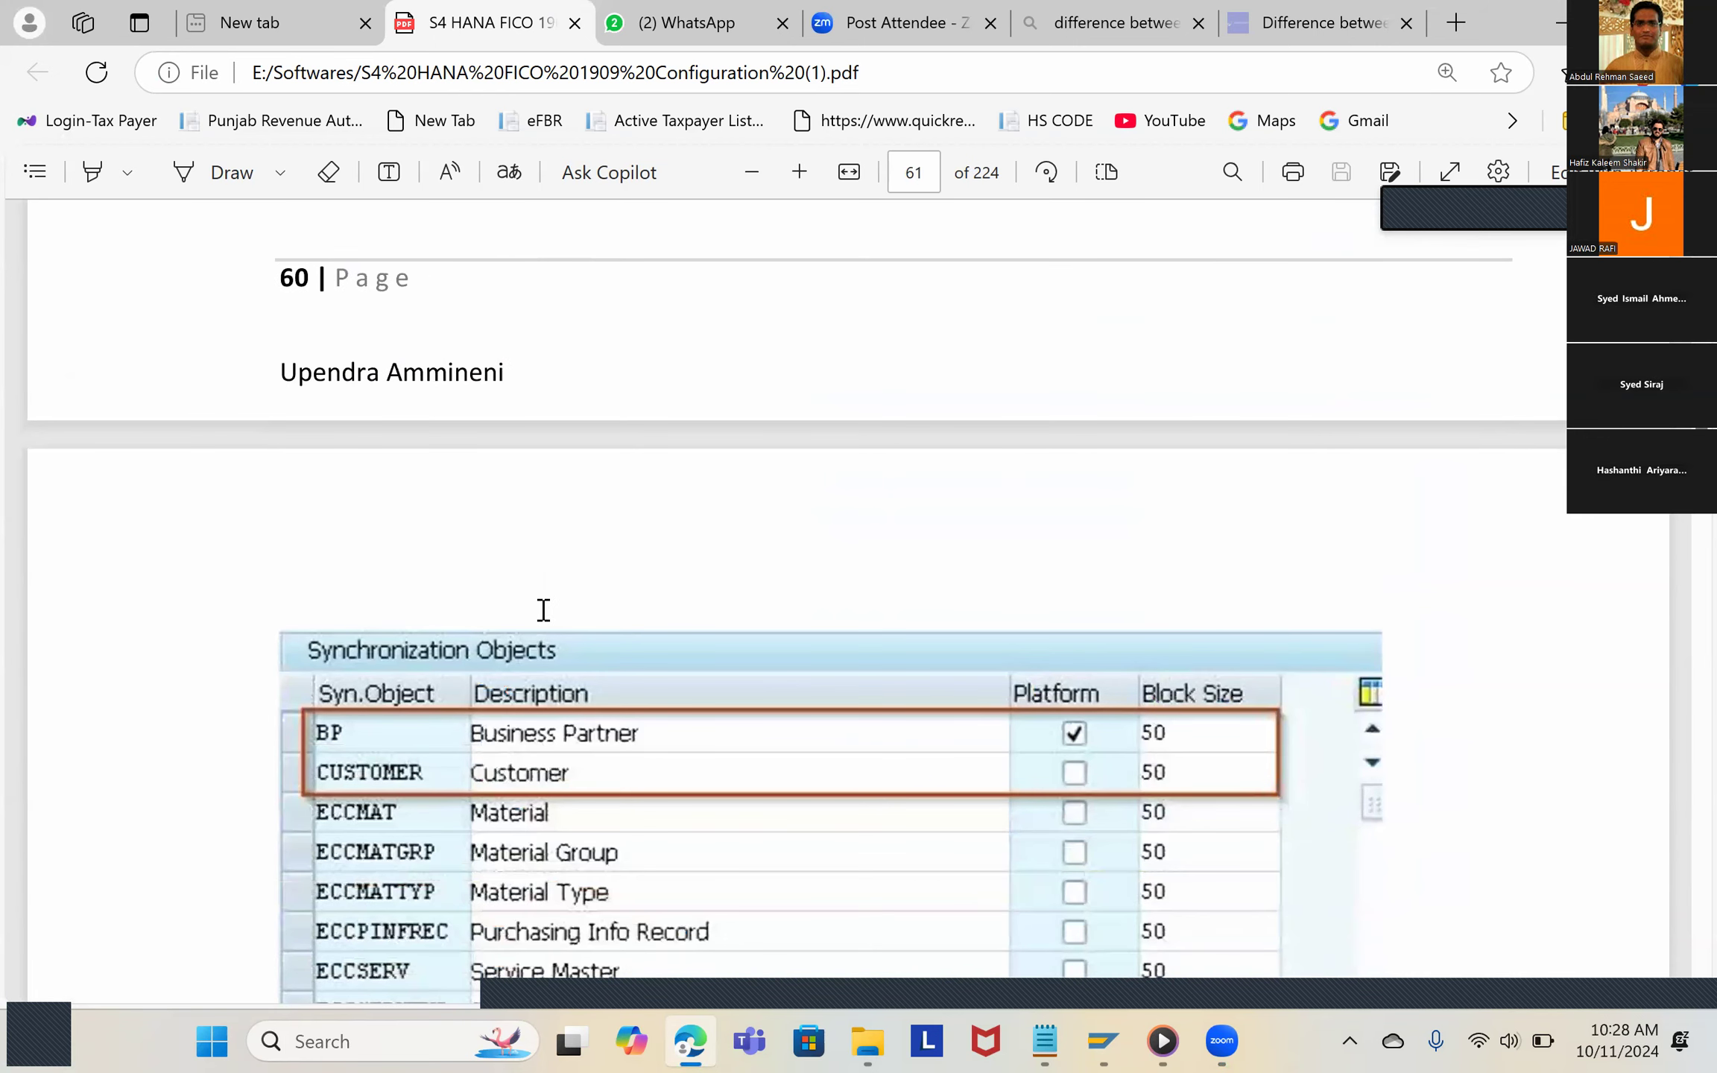
# Step: Examine guide sections 2.14 Activate PPO Requests for Platform Objects and 2.15 Activate Synchronization Option, including their SPRO paths
pyautogui.scroll(-6, 544, 609)
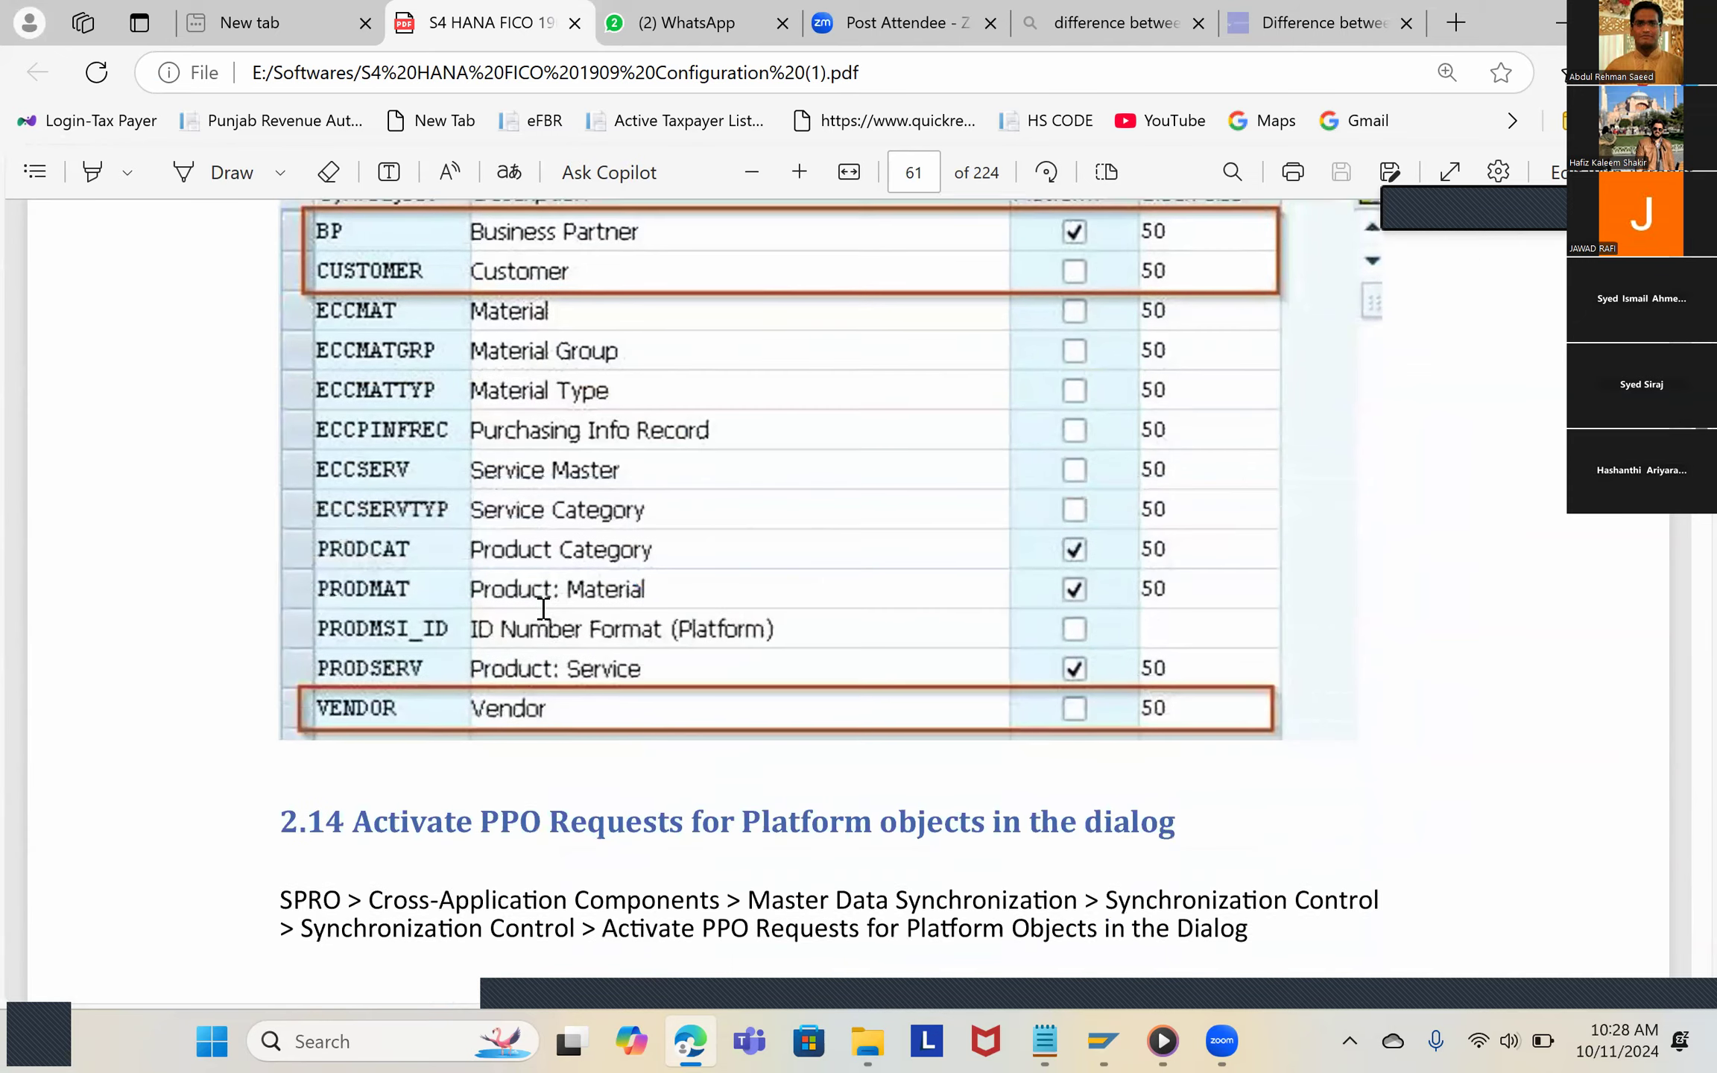
pyautogui.scroll(-3, 544, 610)
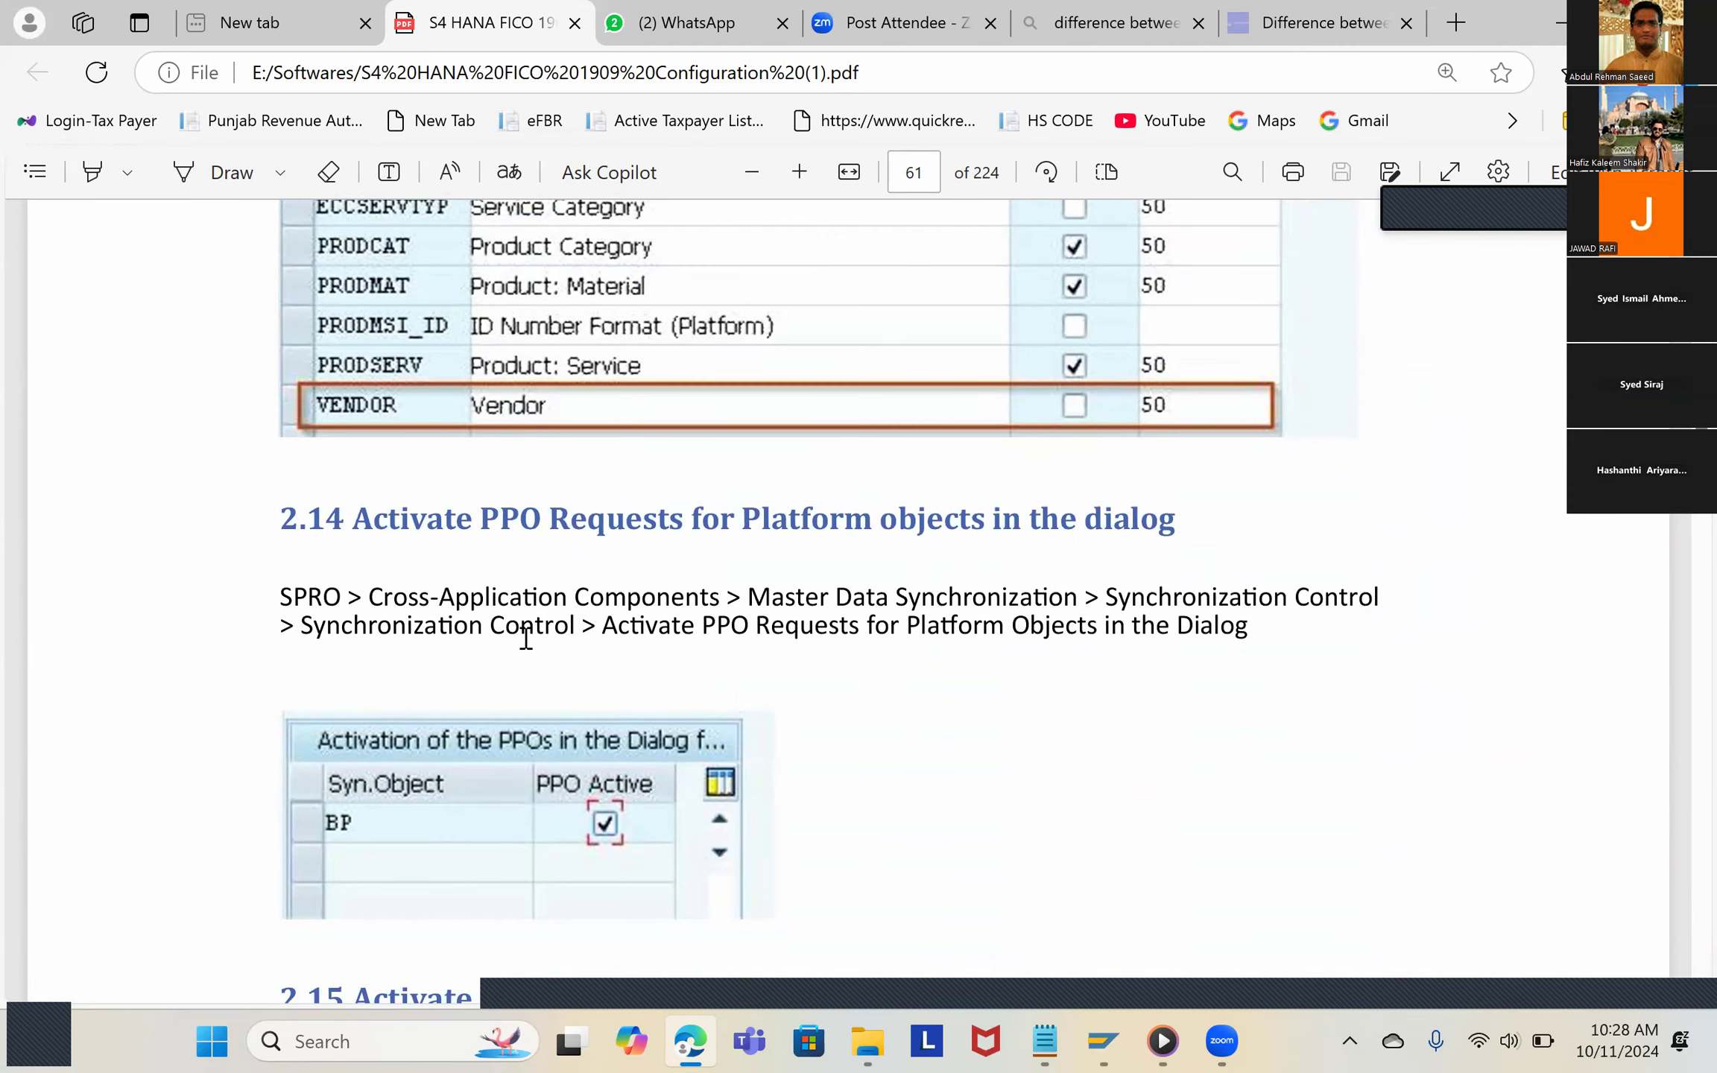
pyautogui.scroll(-3, 510, 651)
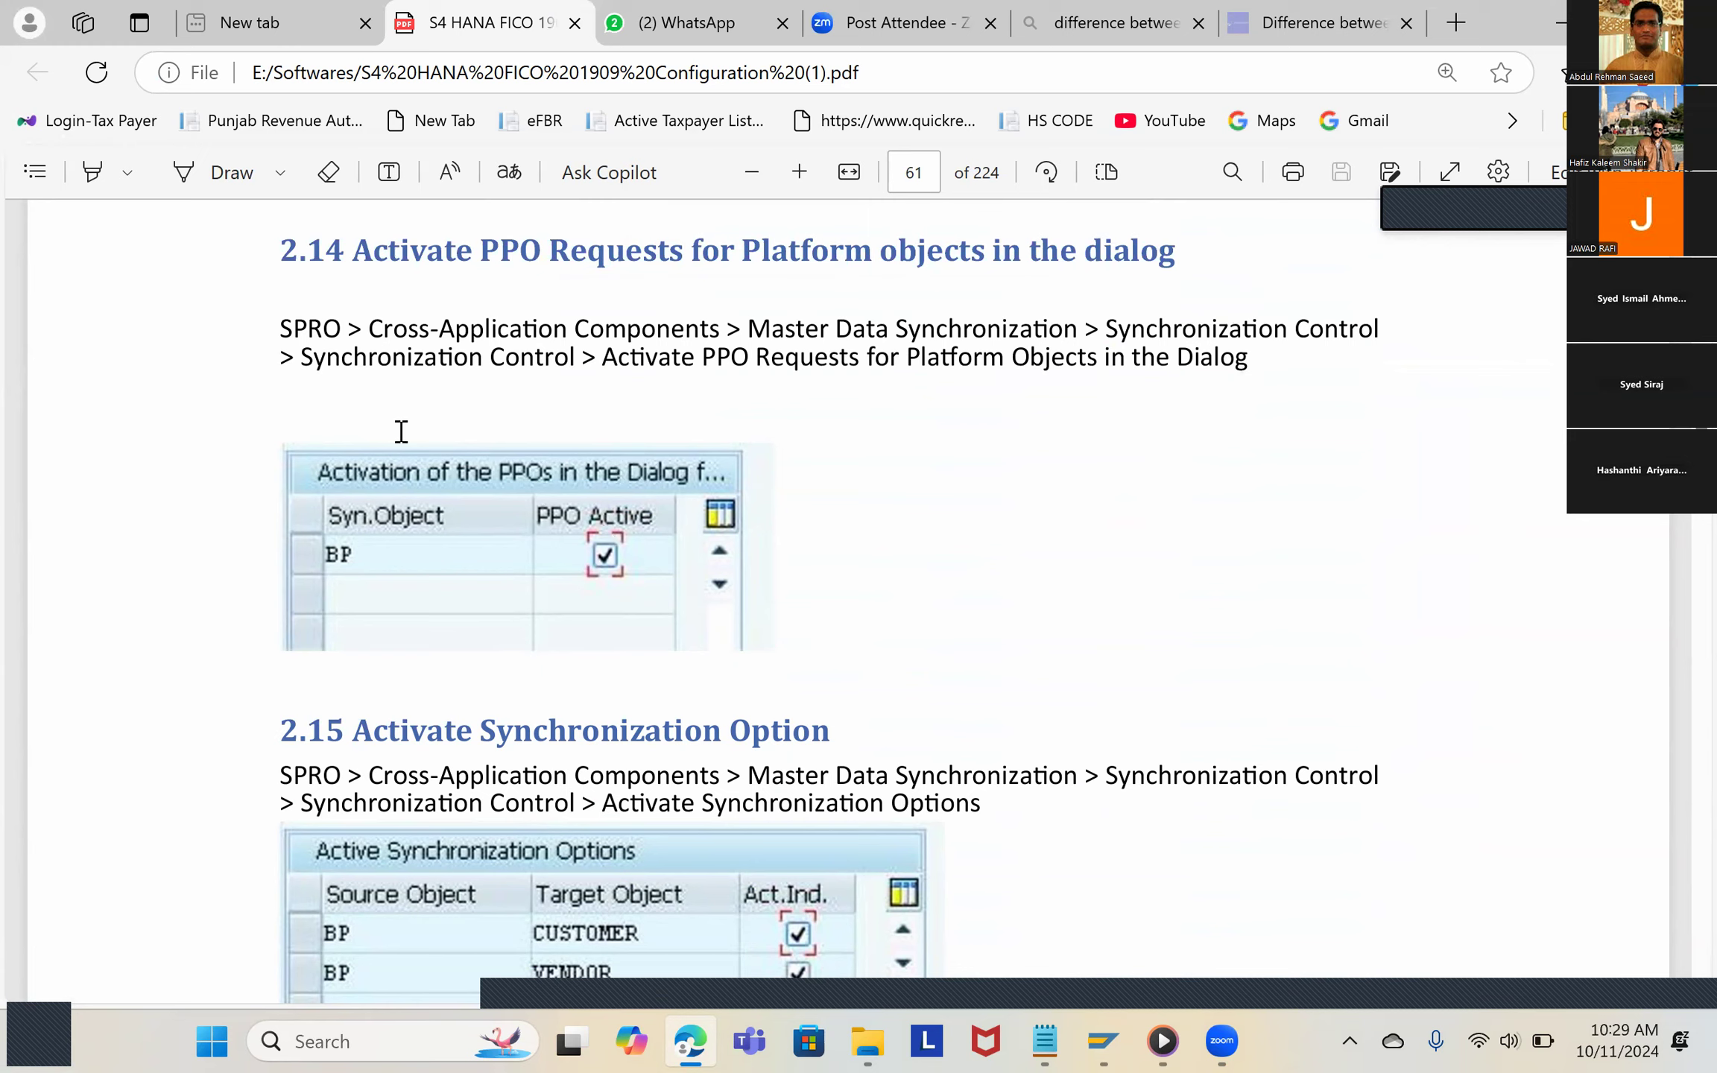
# Step: Switch to SAP and open the SAP Reference IMG through transaction SPRO in a new session
pyautogui.hotkey('alt', 'Tab')
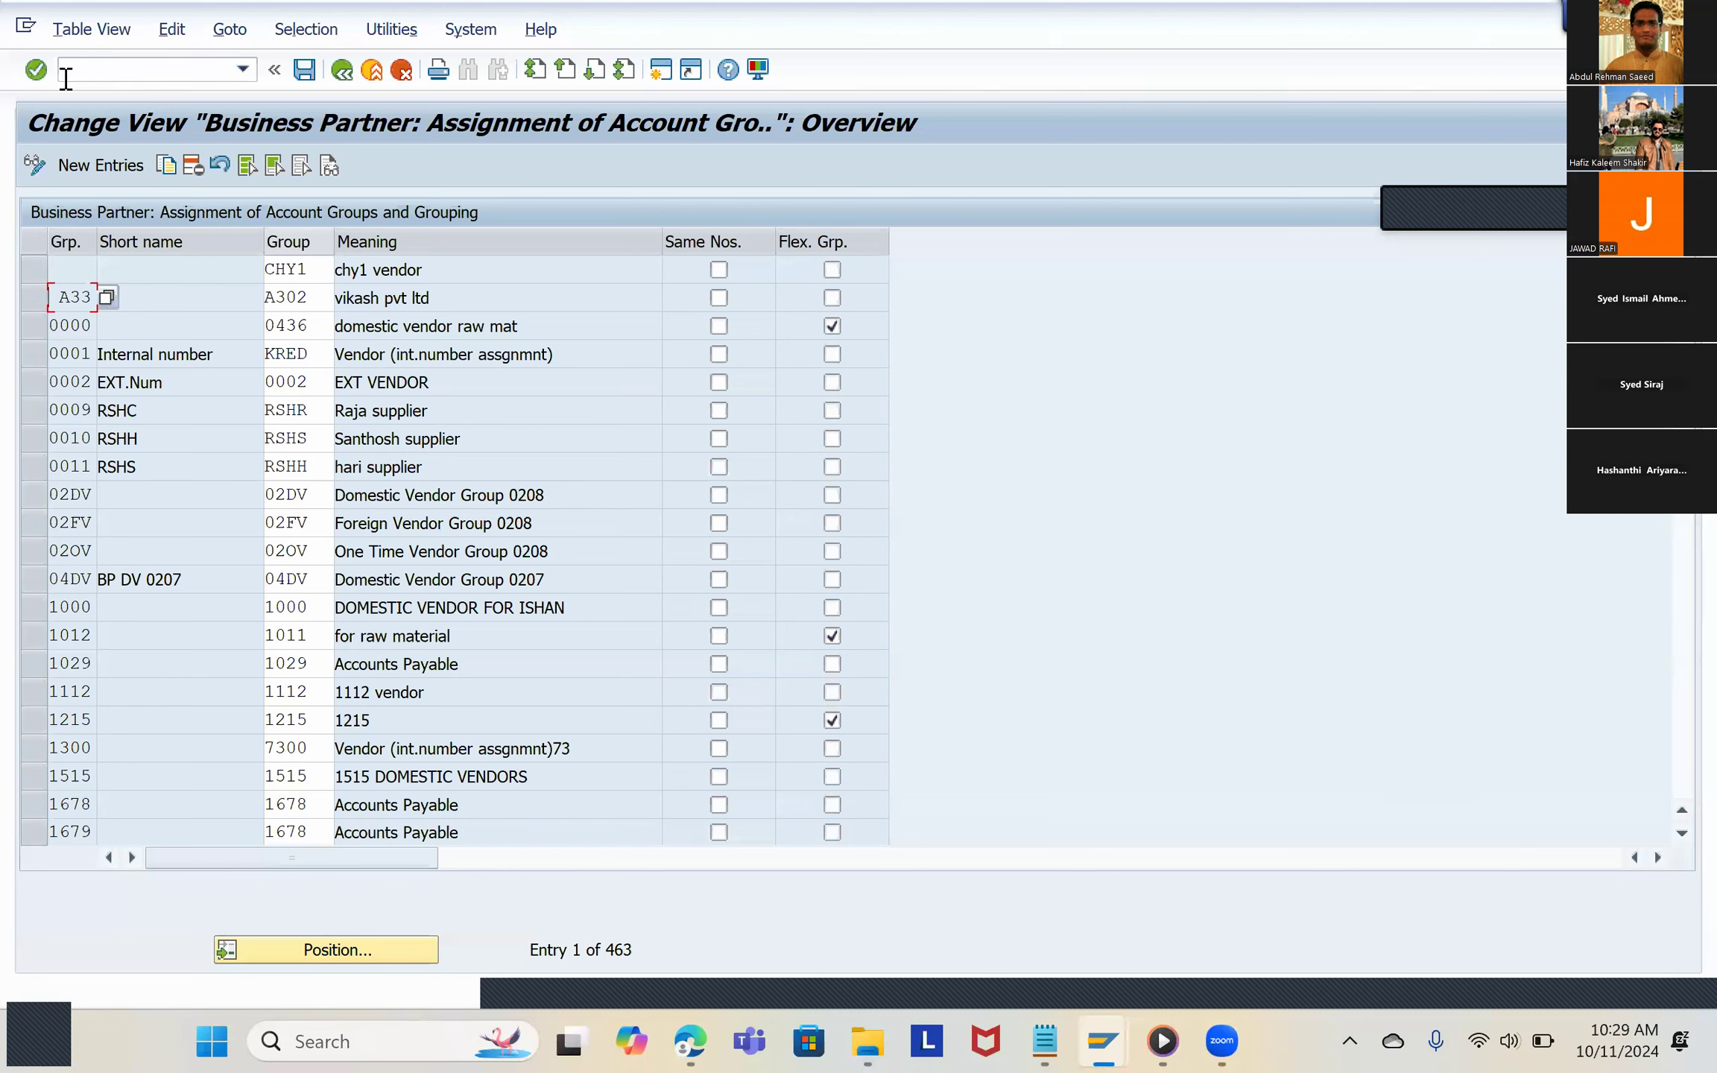
pyautogui.click(172, 73)
pyautogui.write('spro')
pyautogui.press('Return')
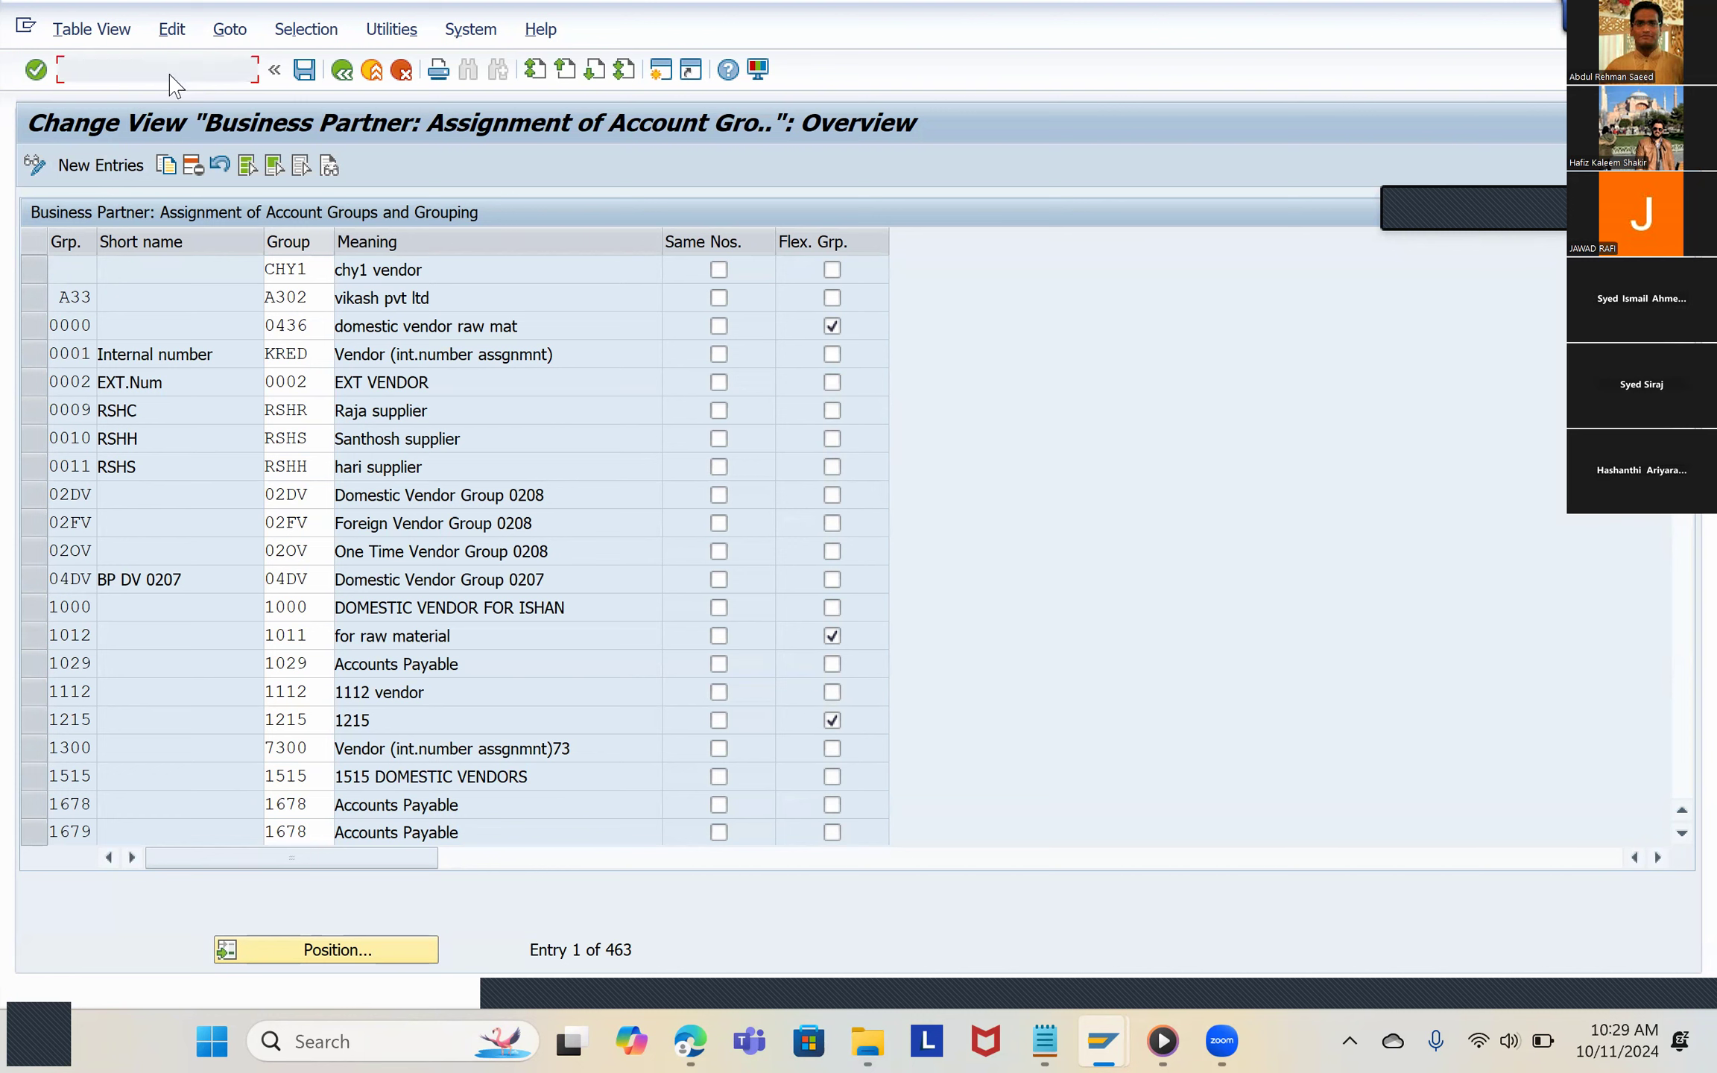
pyautogui.click(102, 70)
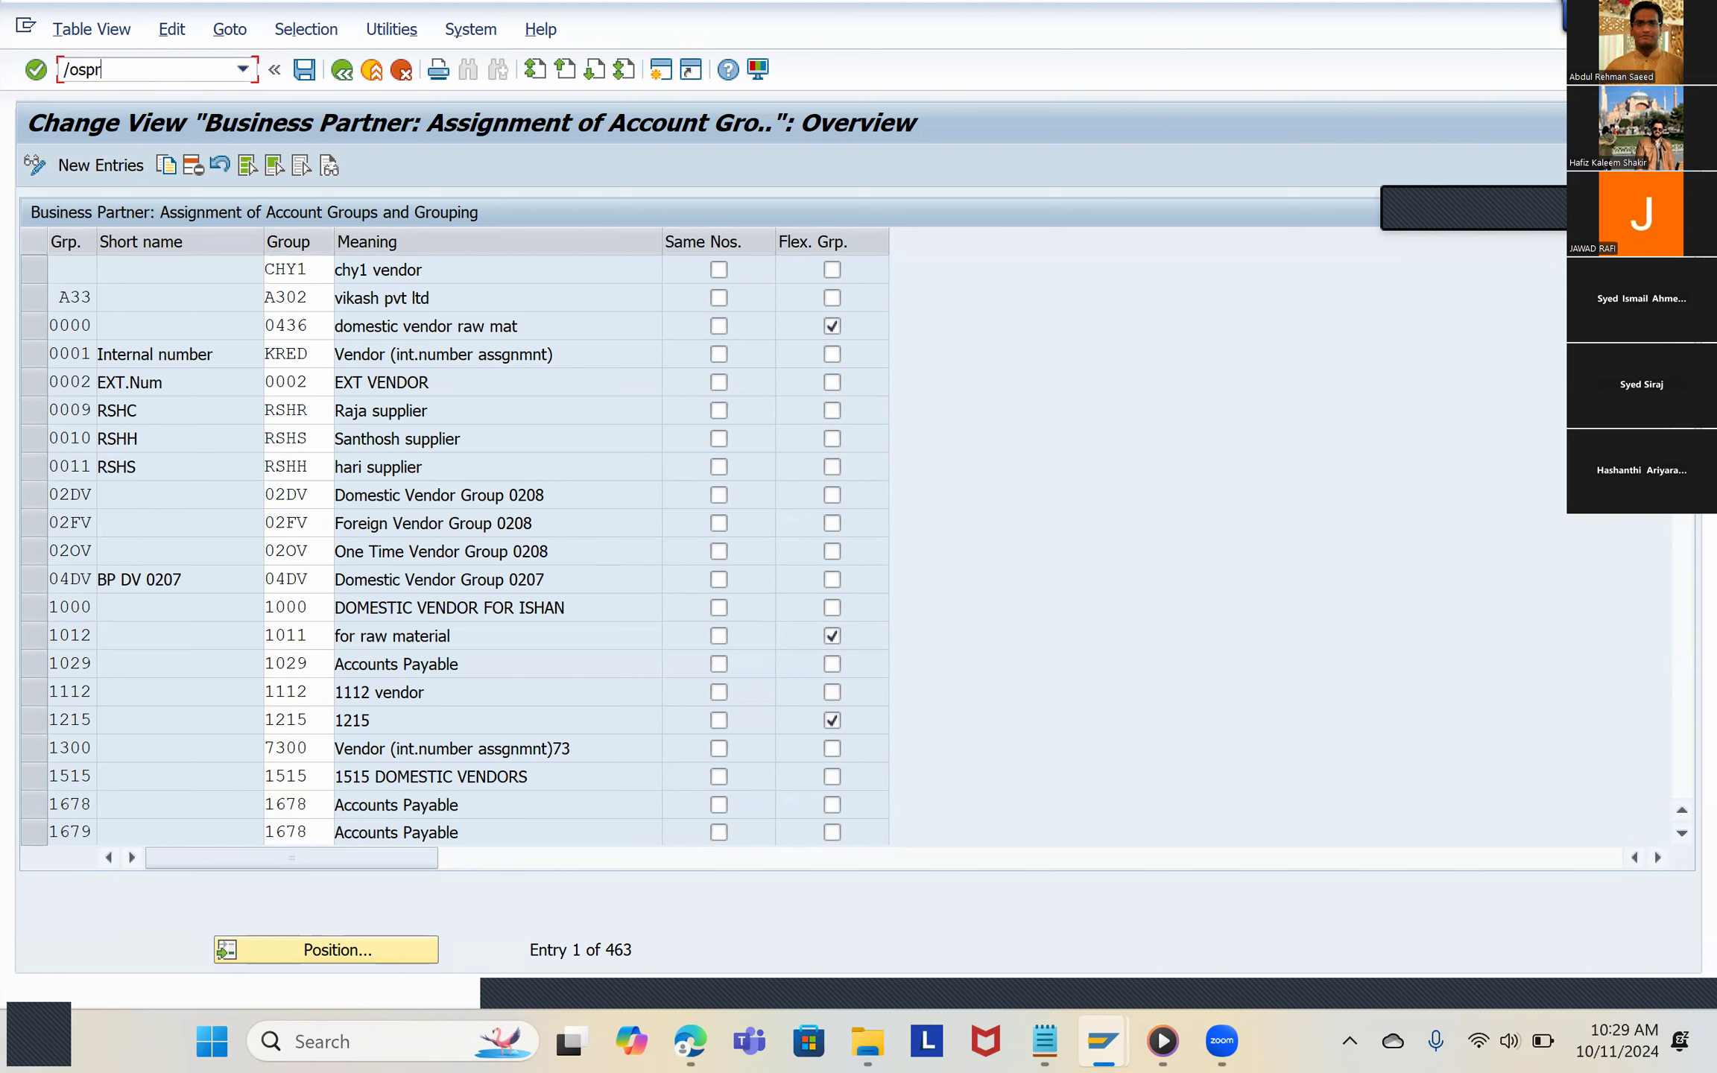
pyautogui.write('/ospro')
pyautogui.press('Return')
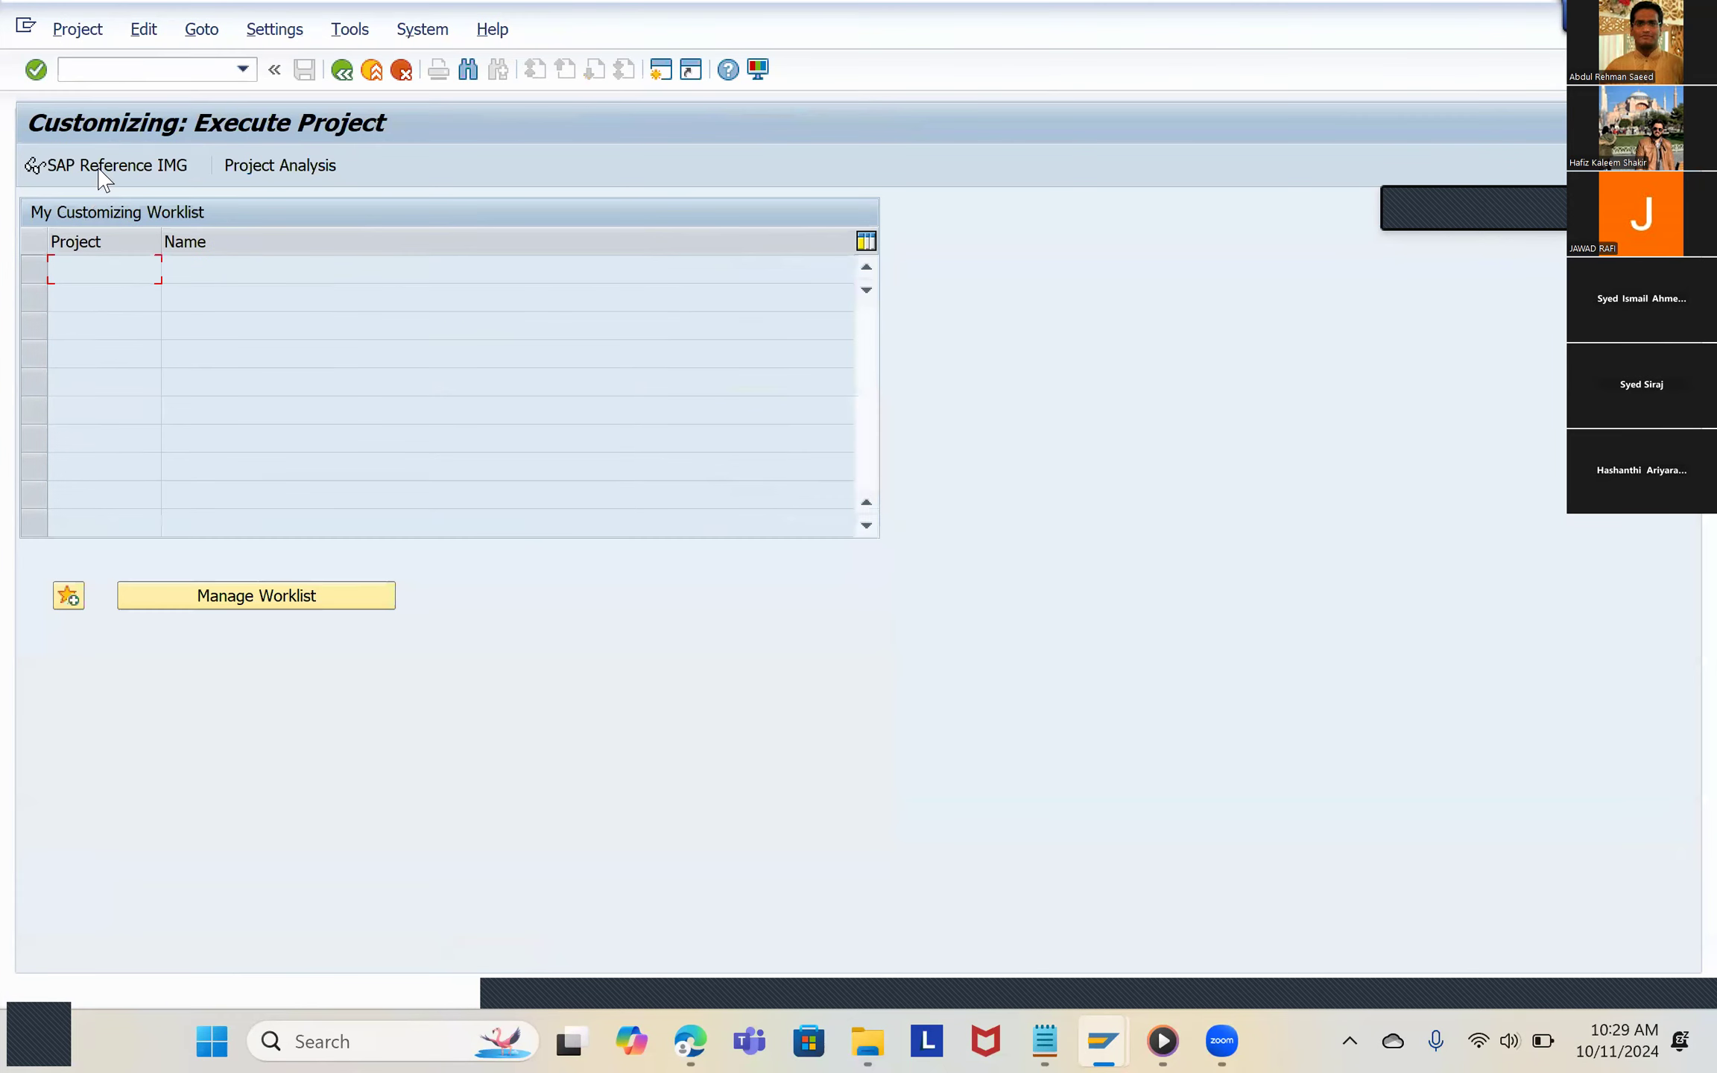
pyautogui.click(104, 165)
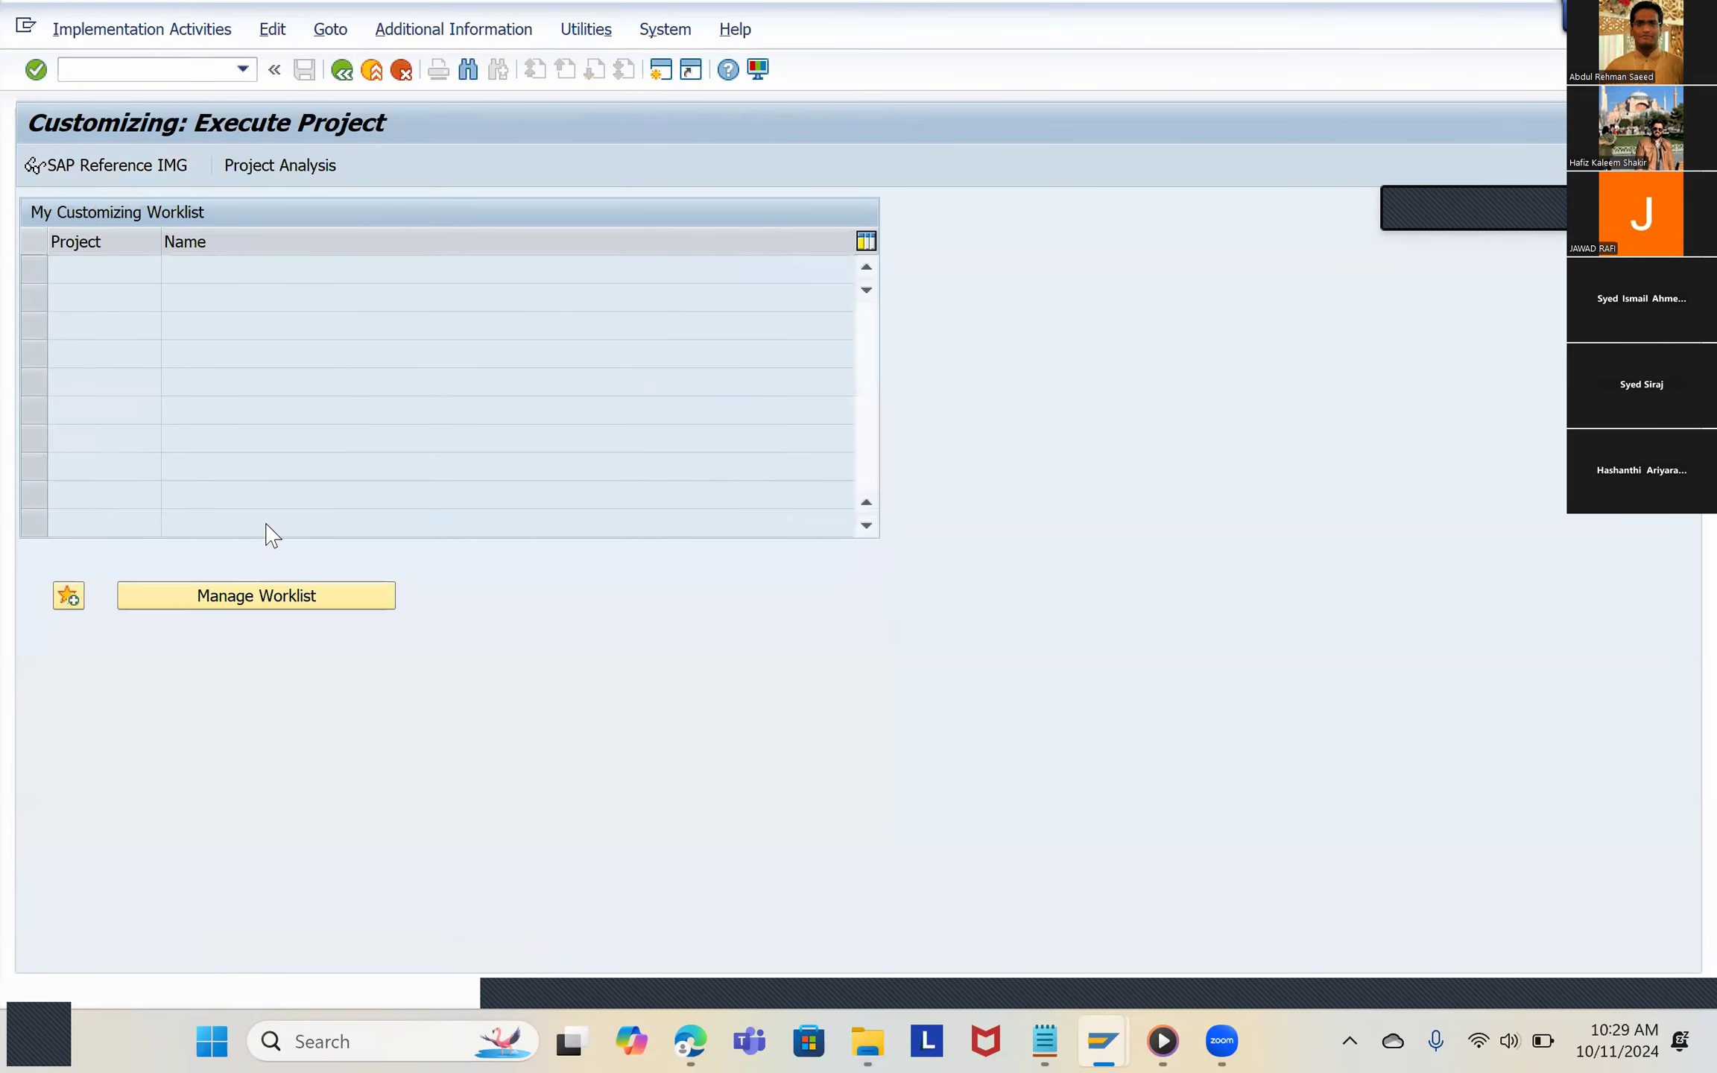
pyautogui.scroll(-4, 296, 608)
pyautogui.hotkey('alt', 'Tab')
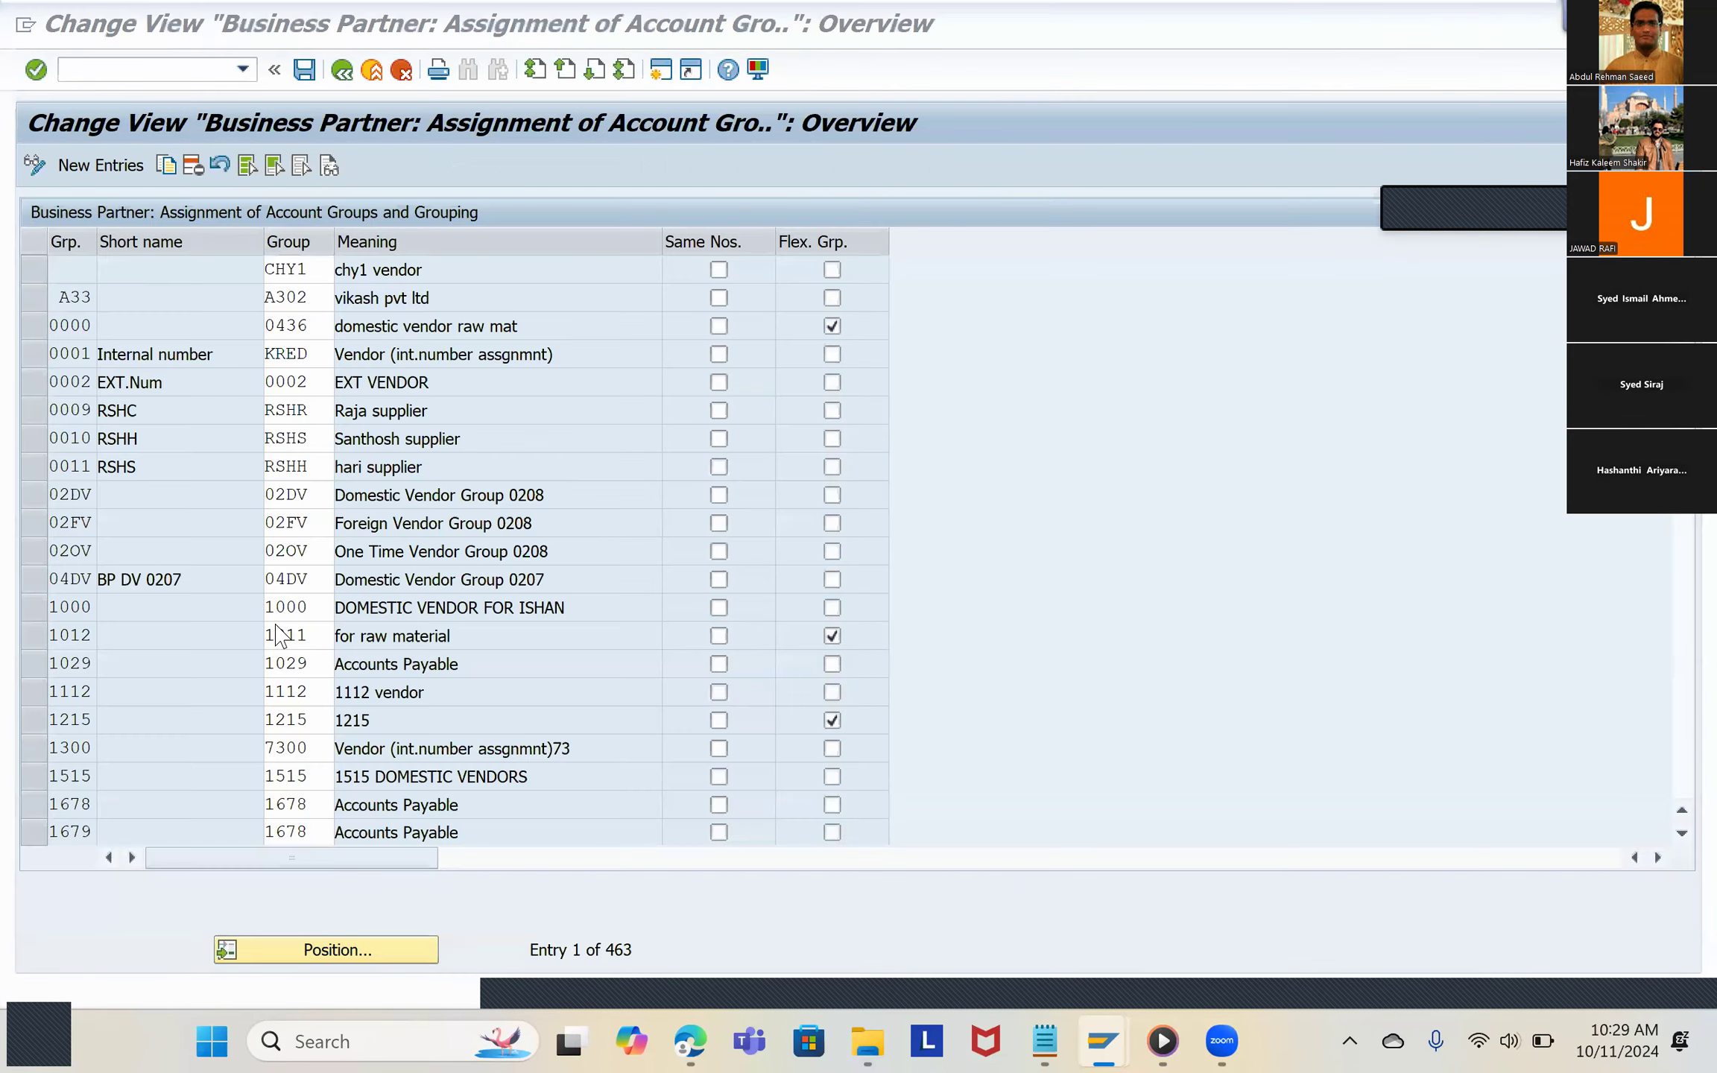